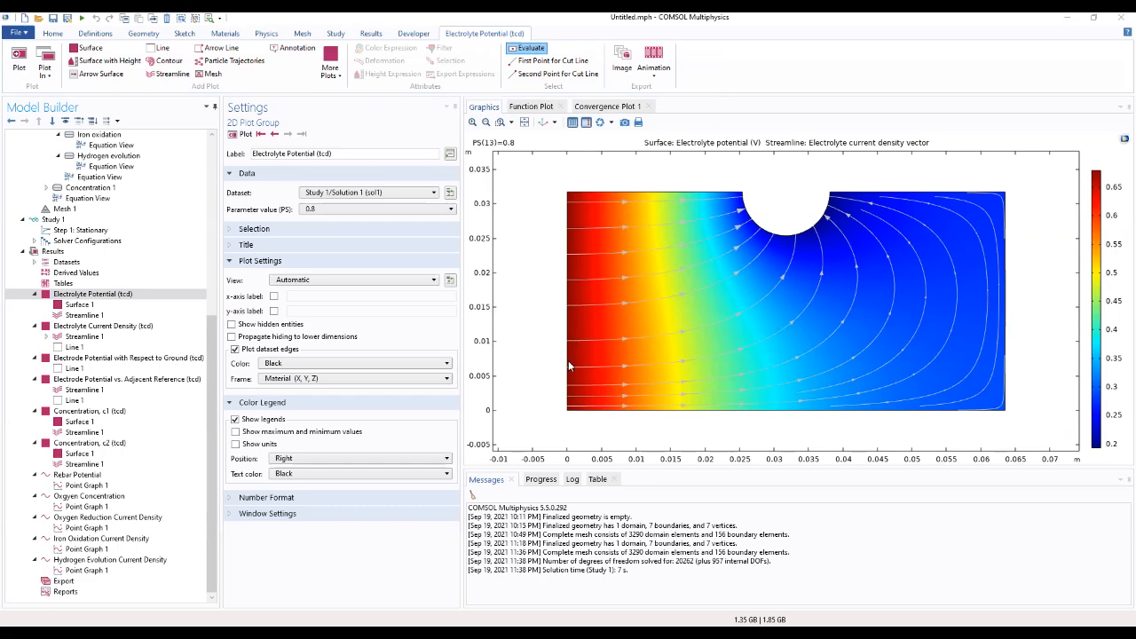
- Review the finished model's point graphs for rebar potential, oxygen concentration and local current densities, plus the concentration and electrode potential surface plots
click(102, 518)
click(89, 496)
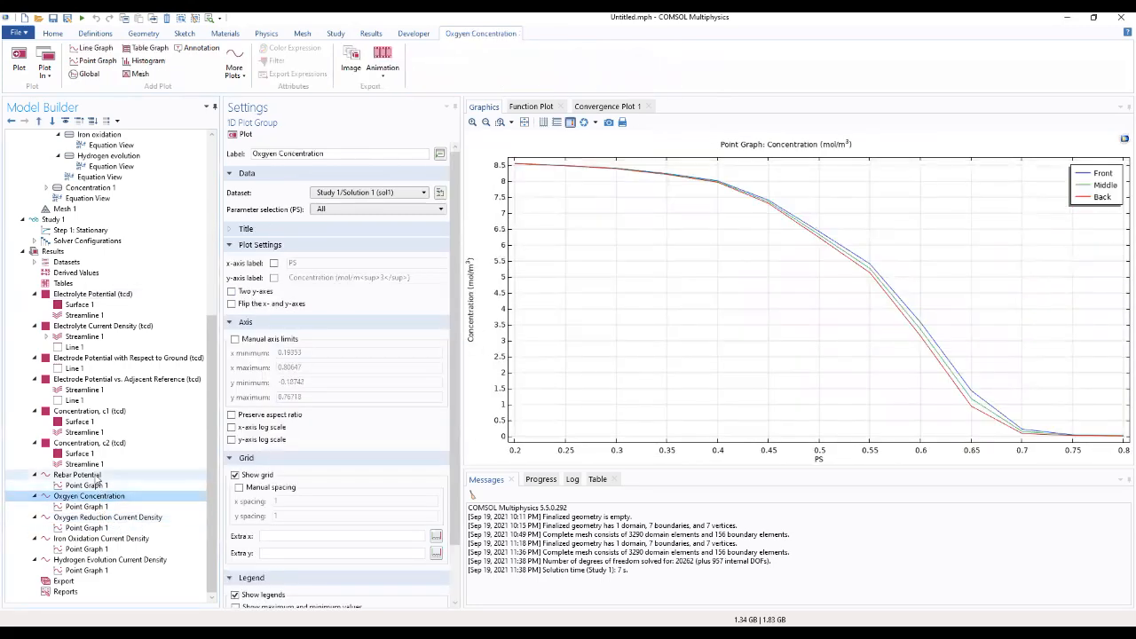
click(97, 476)
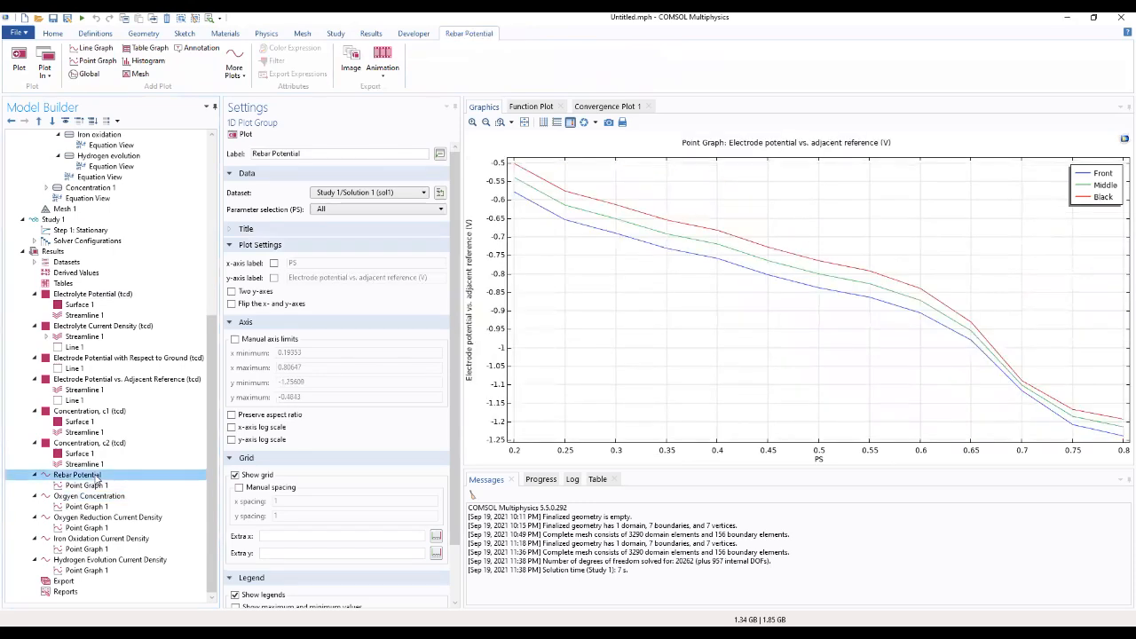
click(111, 561)
click(107, 539)
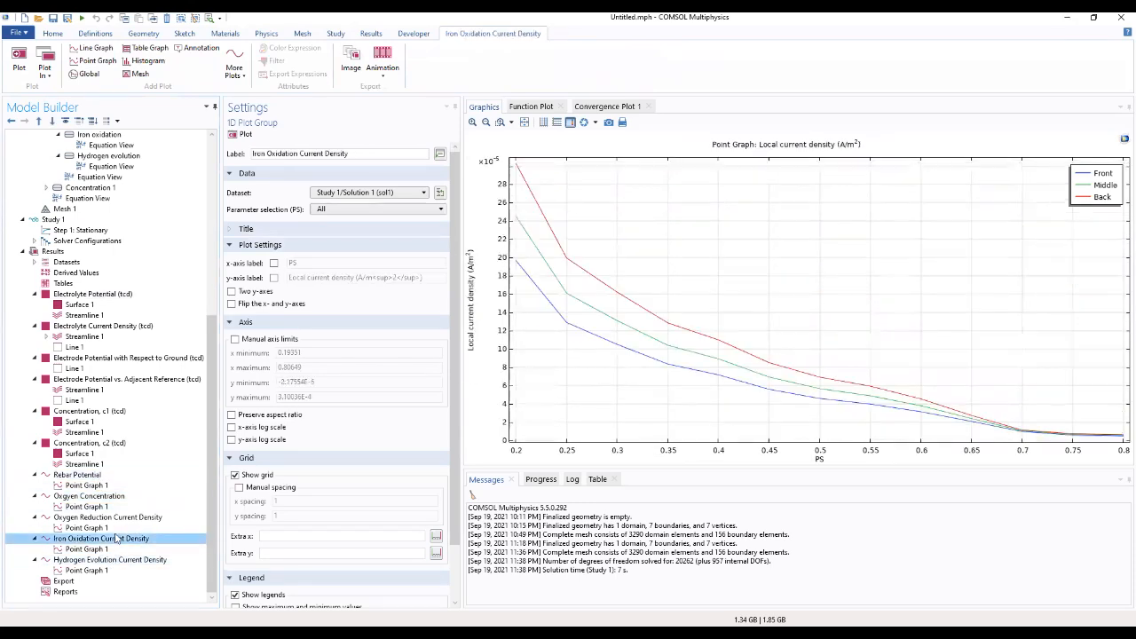
click(118, 517)
click(112, 497)
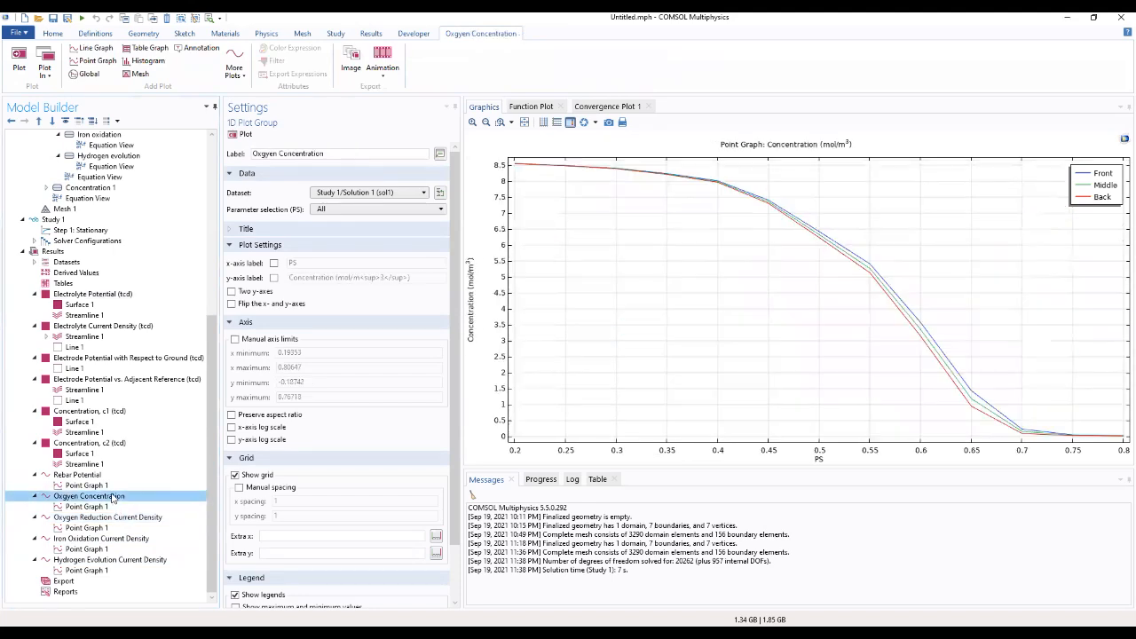
click(97, 475)
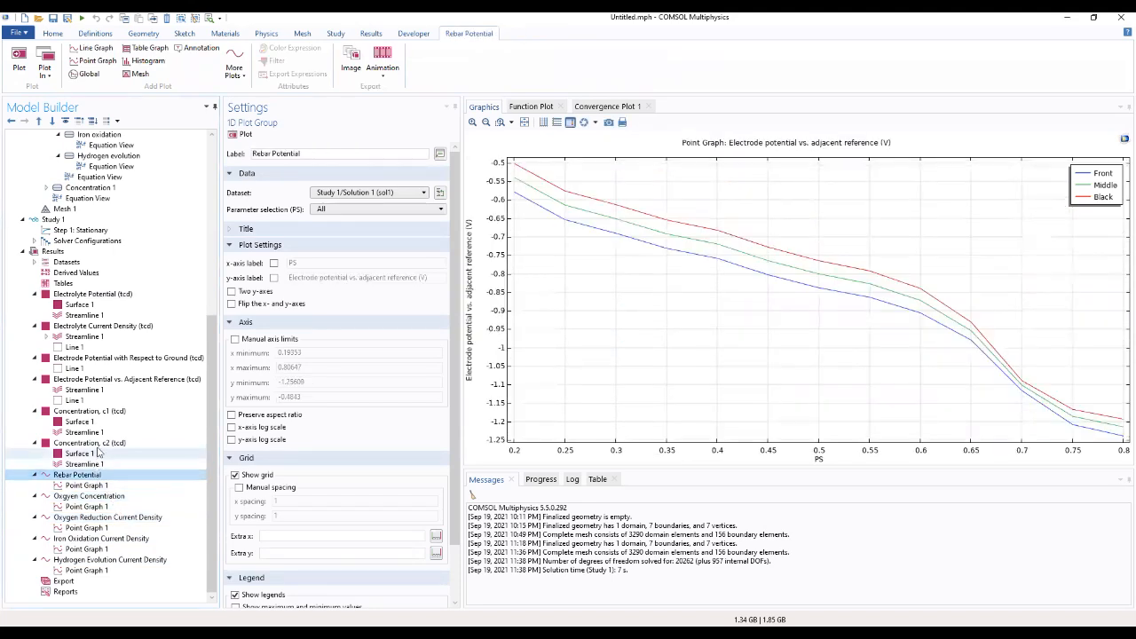
click(96, 444)
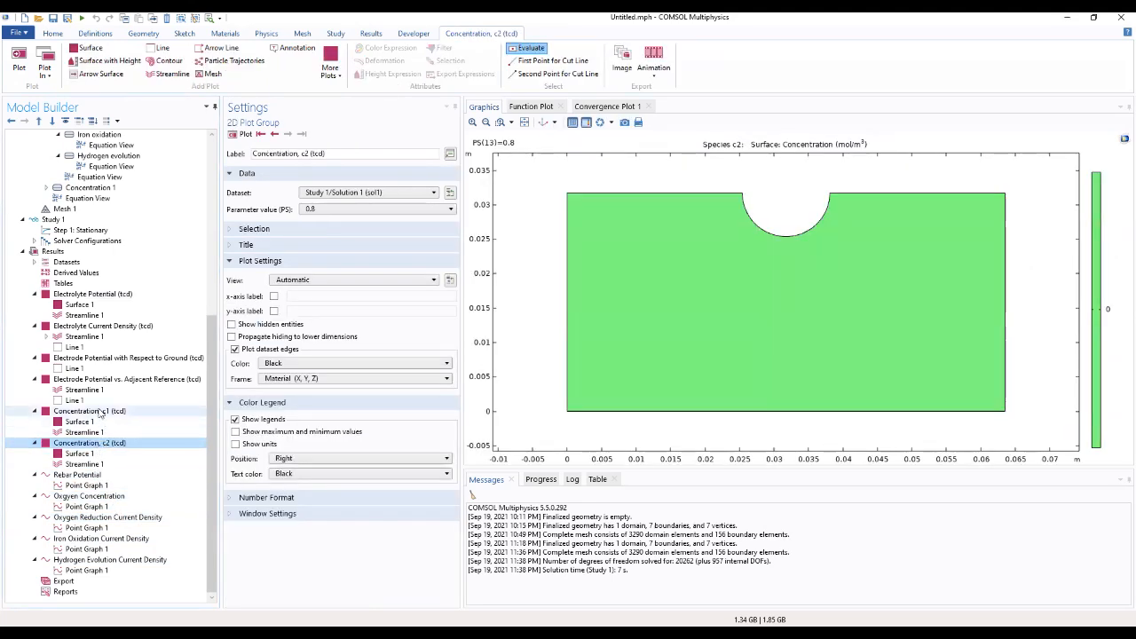
click(100, 413)
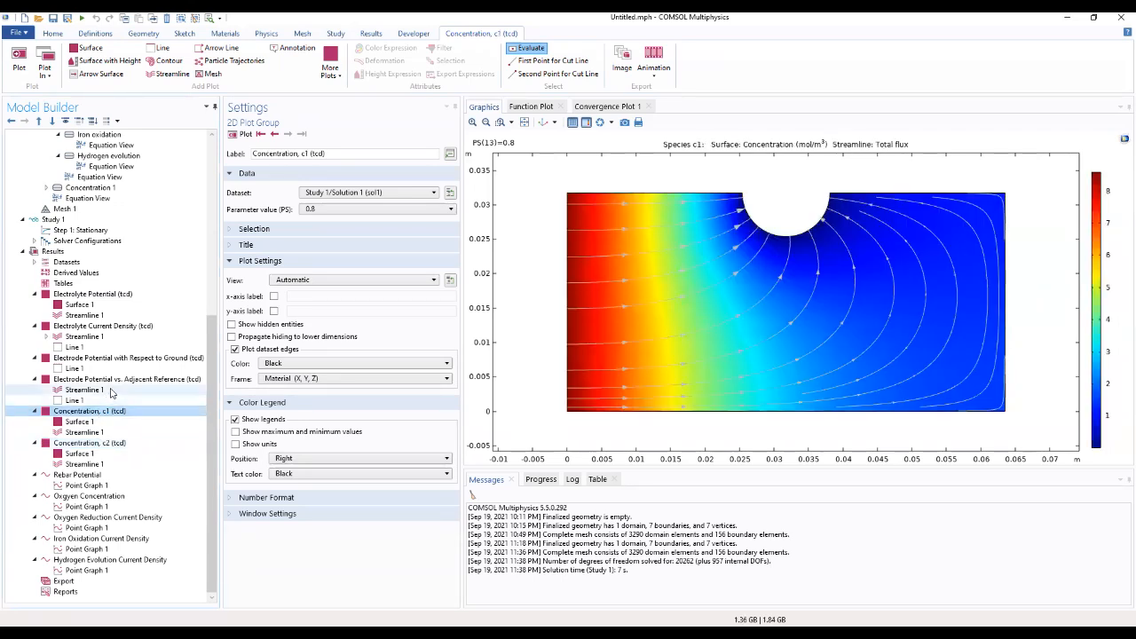
click(111, 380)
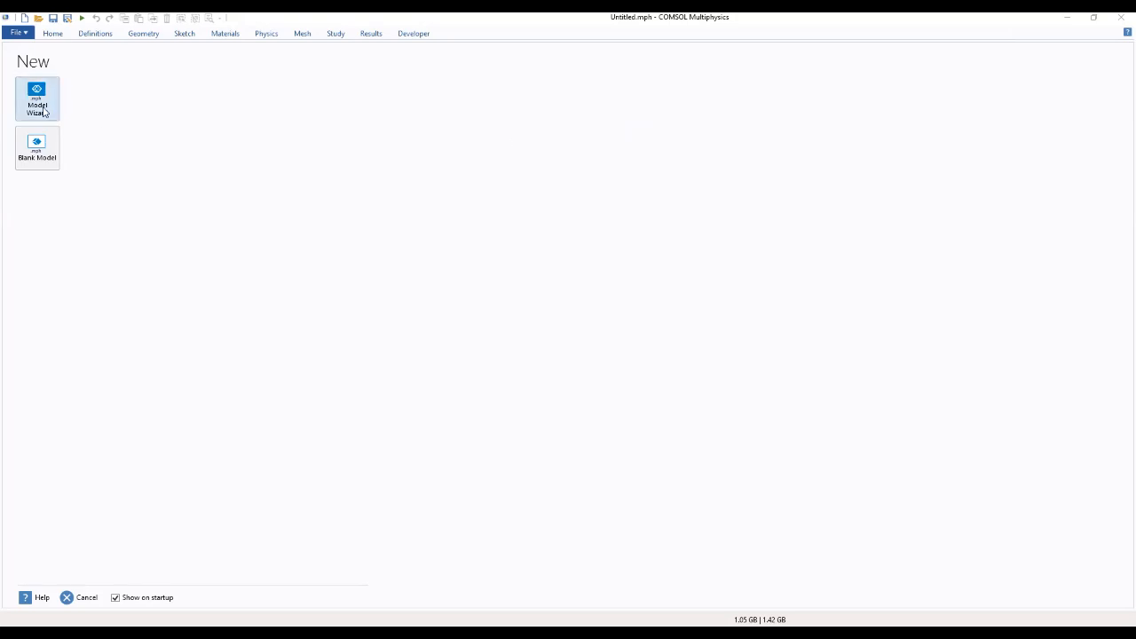
- Start a 2D model with the model wizard and add the Tertiary, Supporting Electrolyte (tcd) electrochemistry interface
click(44, 113)
click(133, 93)
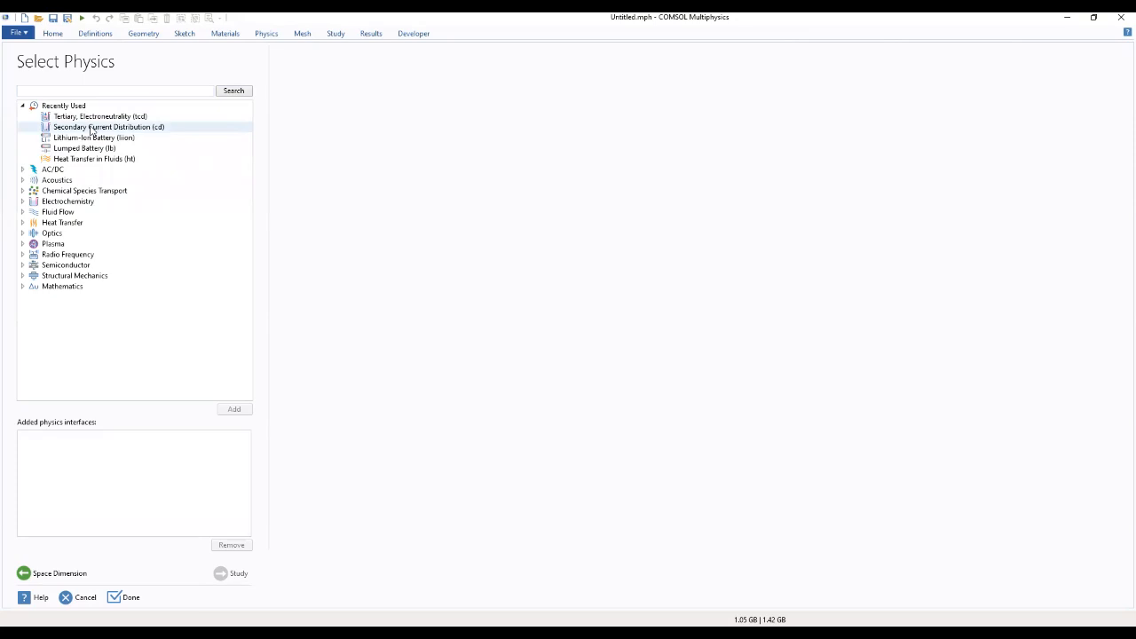
click(22, 202)
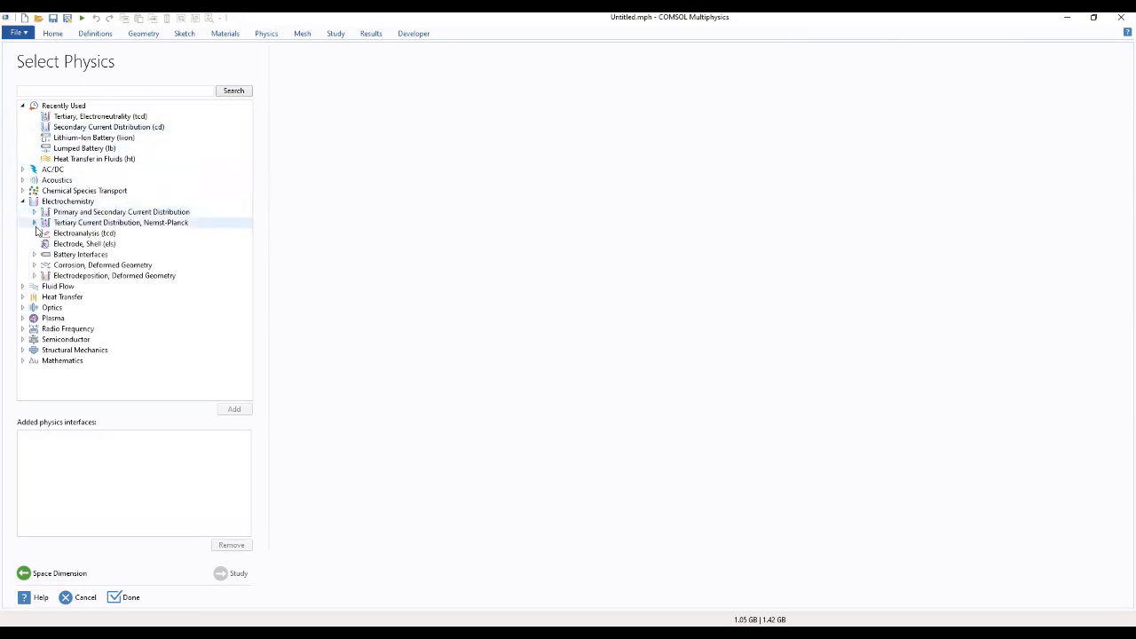
click(35, 223)
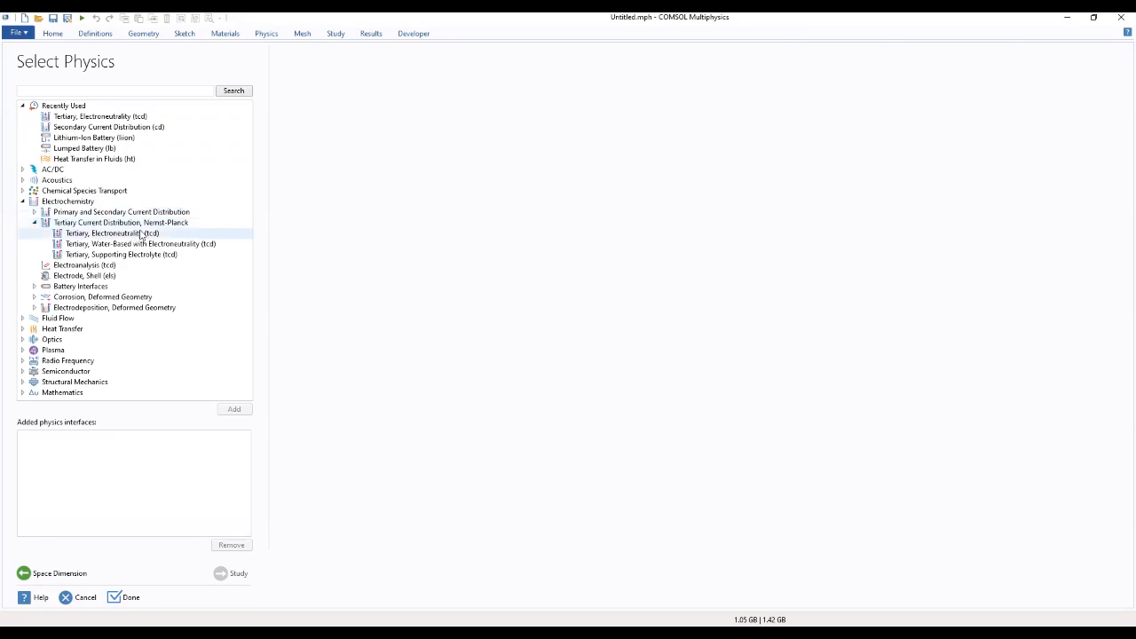
click(95, 257)
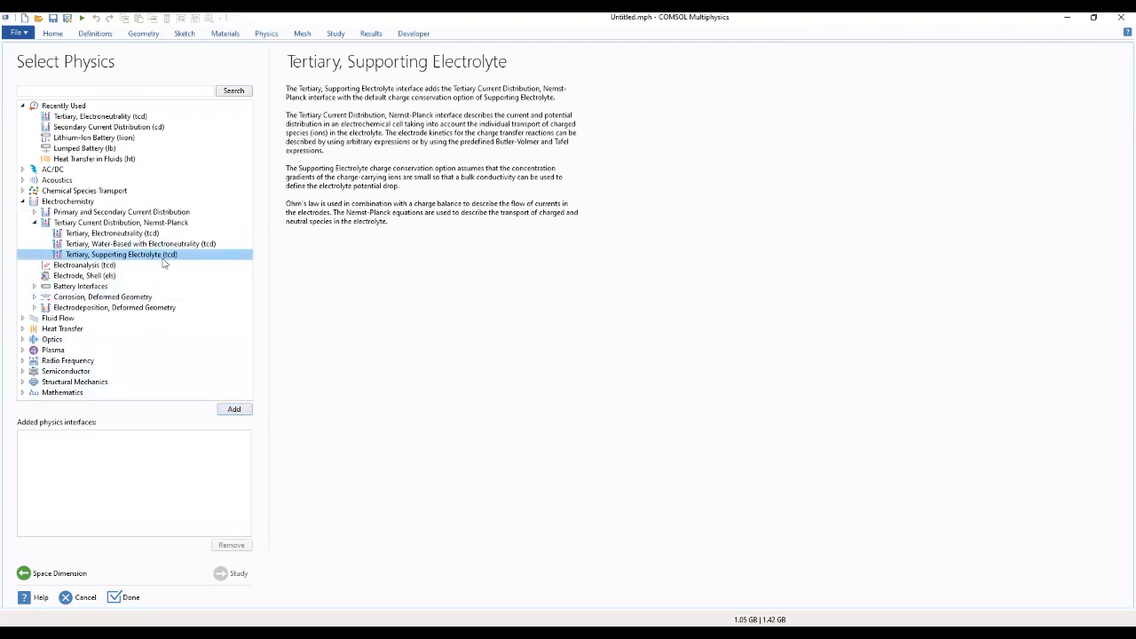
click(236, 409)
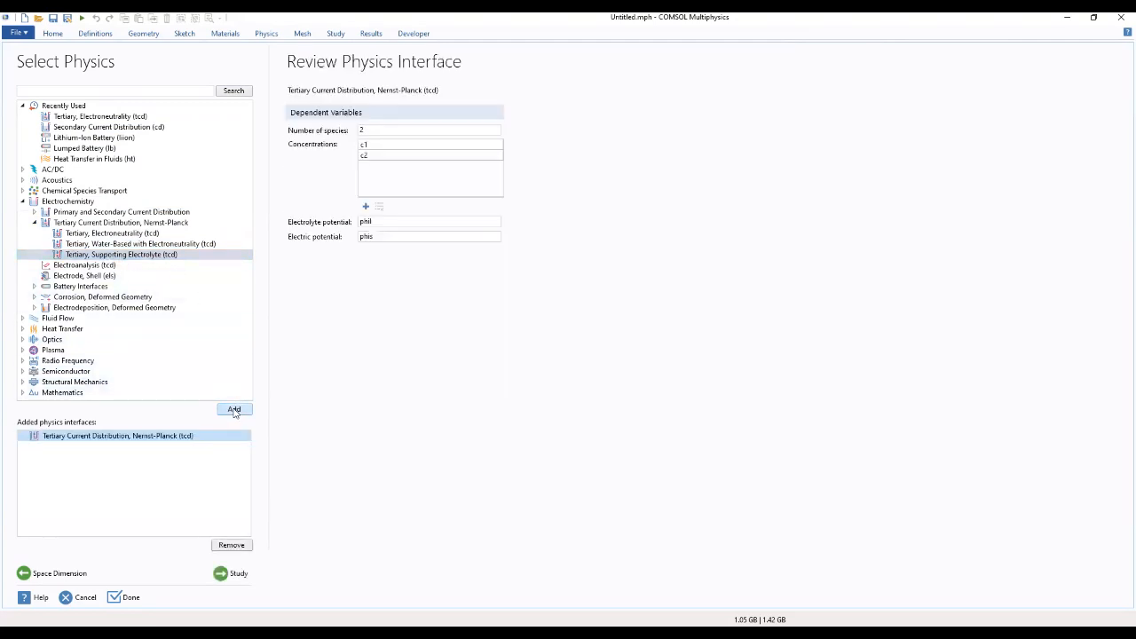
- Choose a Stationary study for the model and finish the wizard setup
click(240, 574)
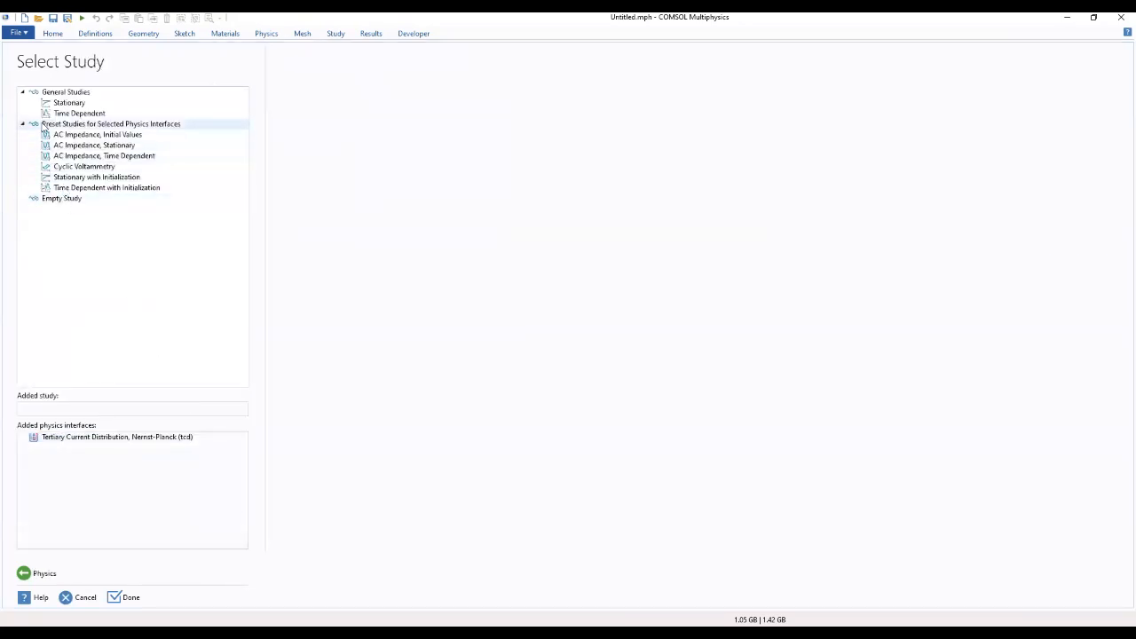
click(67, 103)
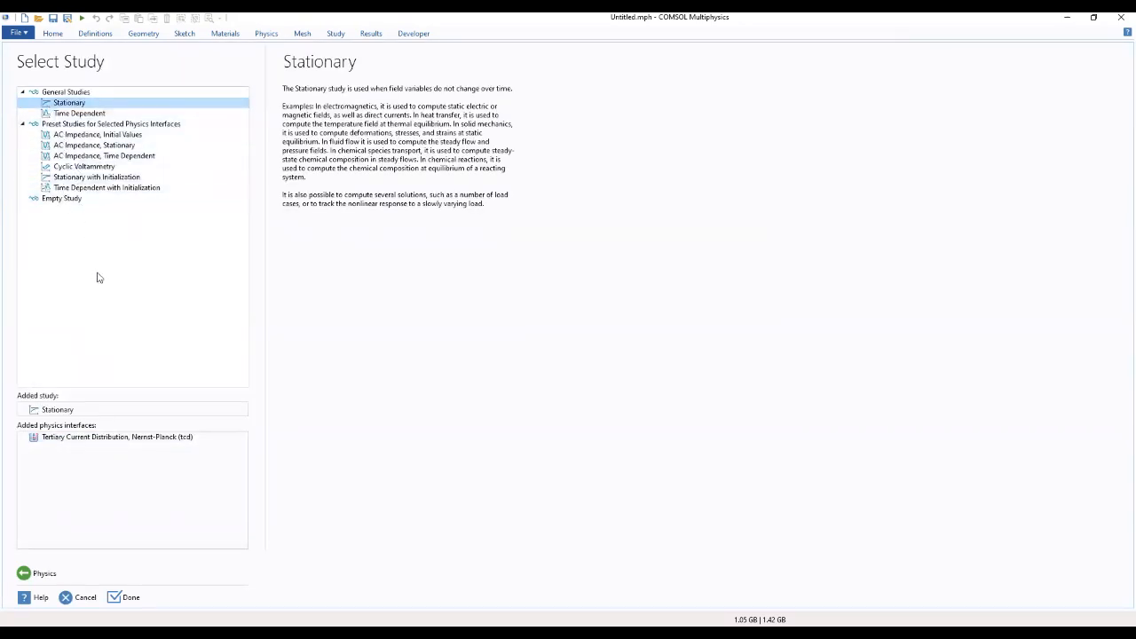
click(124, 598)
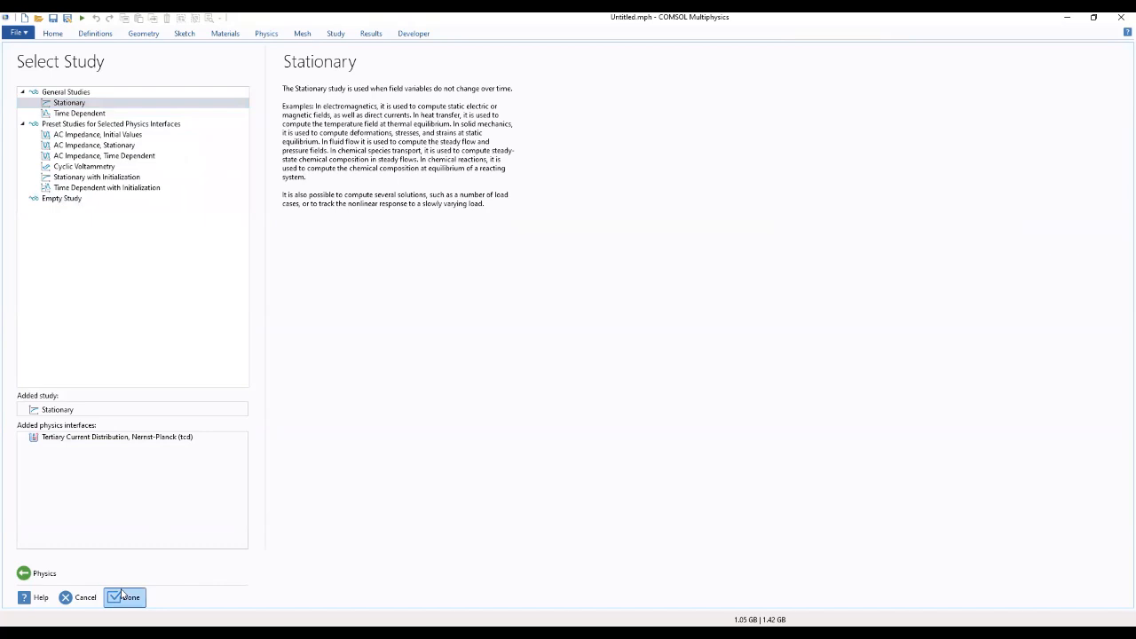
click(602, 368)
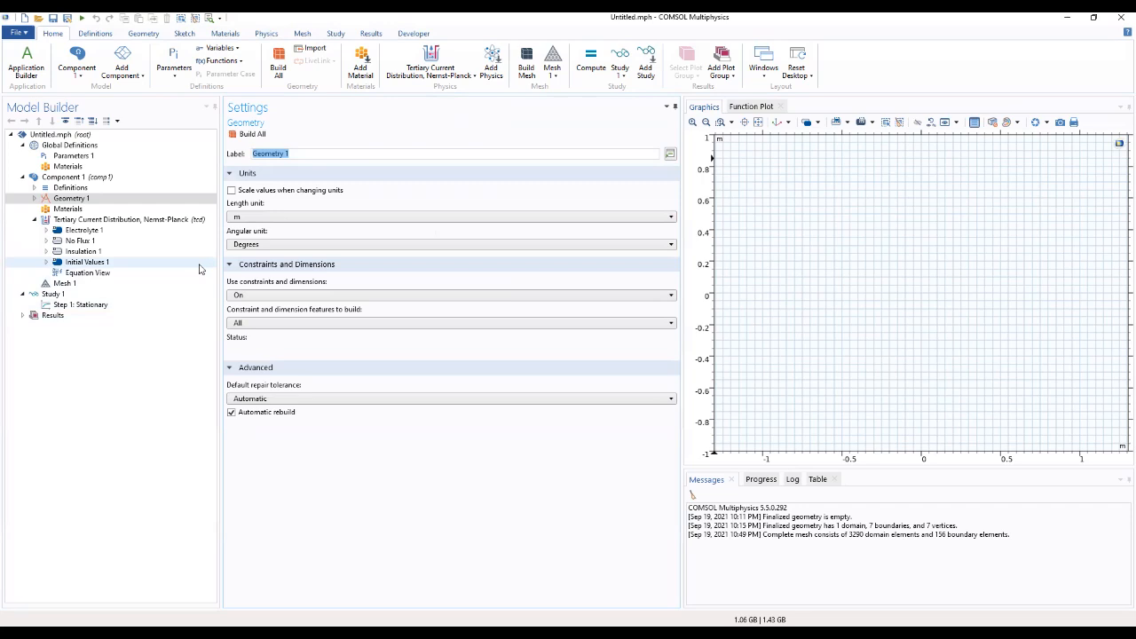
- Load the global parameters from cathodic_protection_in_concrete_parameters.txt and expand the parameter table
click(71, 156)
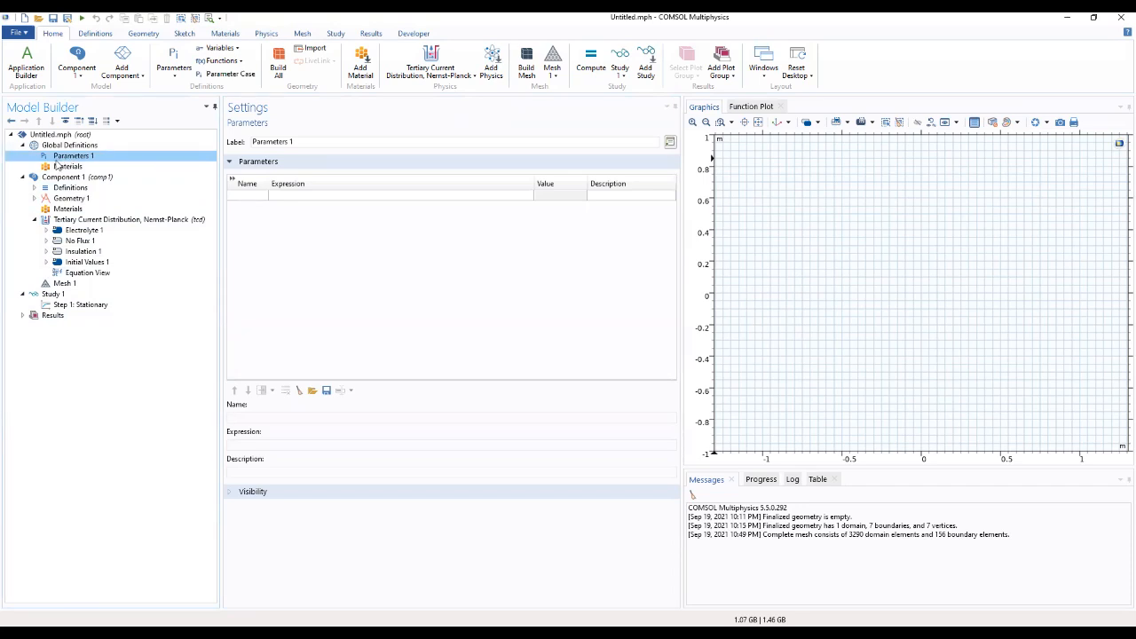
click(310, 394)
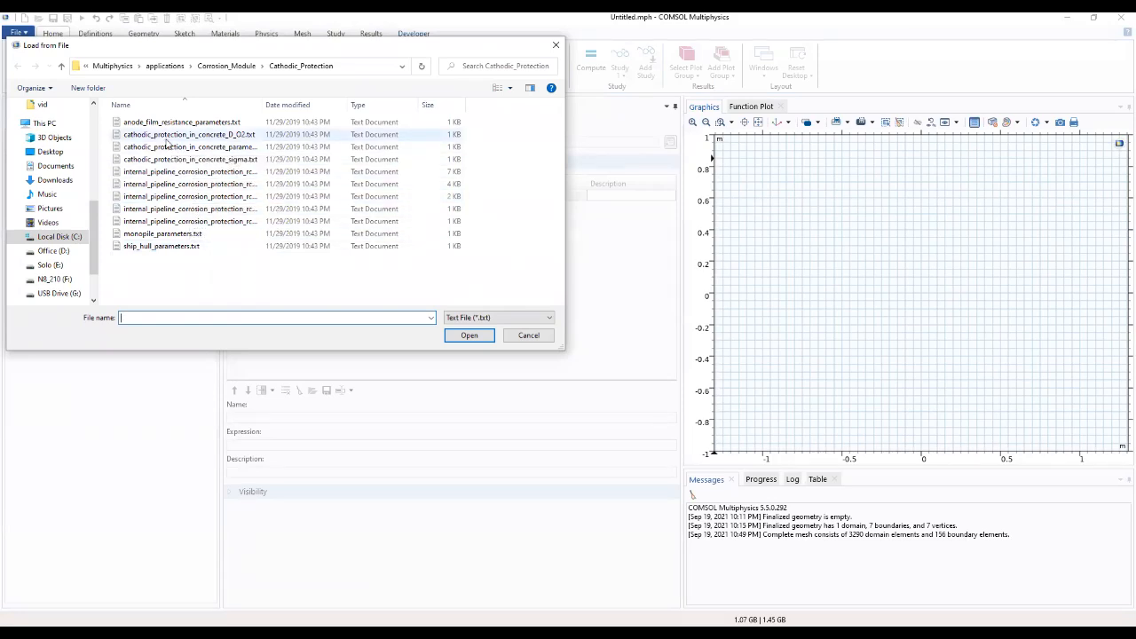
click(217, 148)
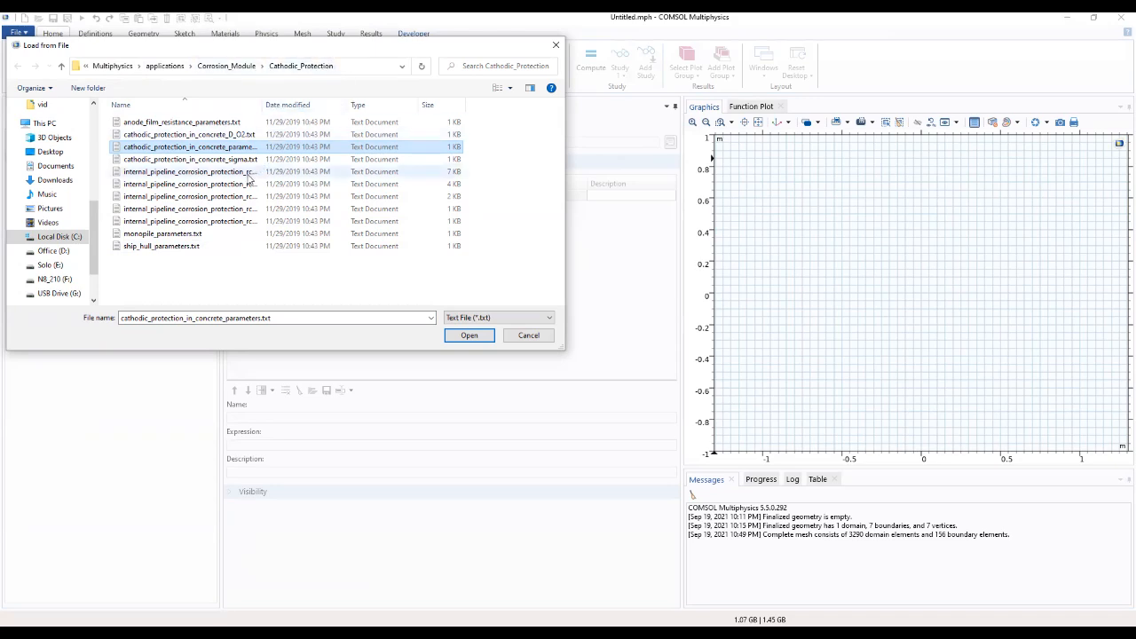
click(468, 337)
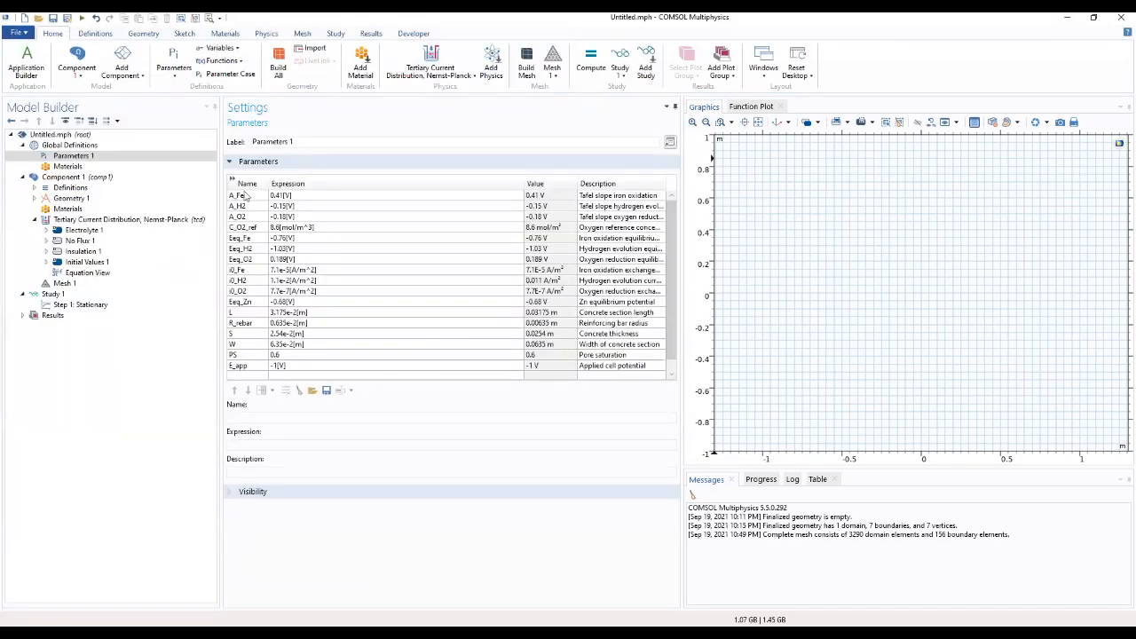
click(232, 180)
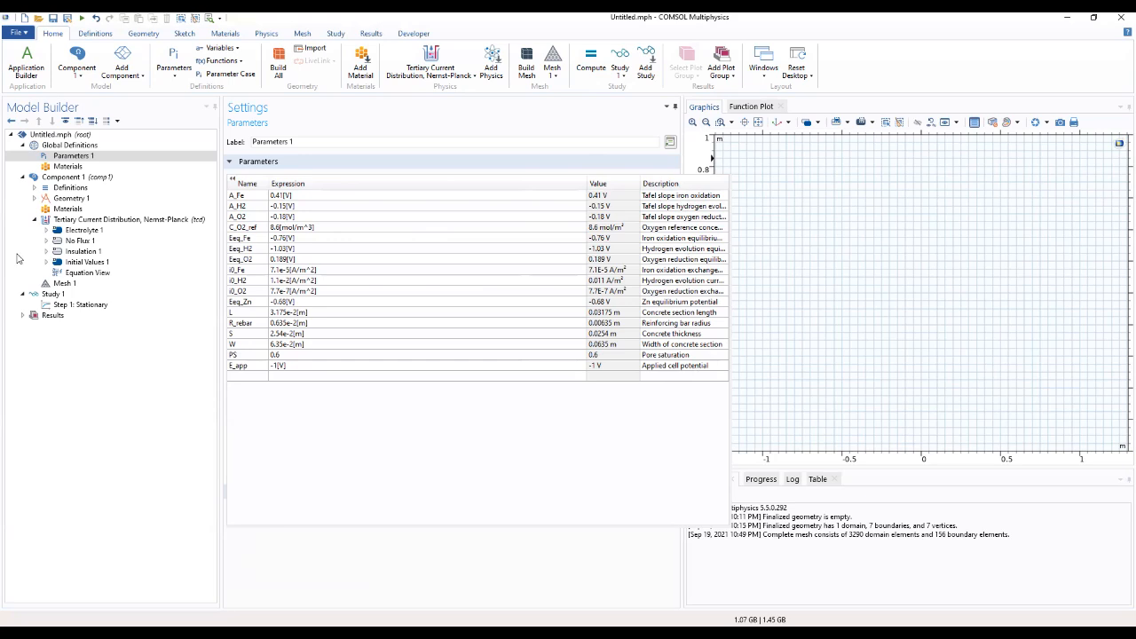
- Add an Interpolation function to the component definitions and load its table from cathodic_protection_in_concrete_sigma.txt
click(78, 189)
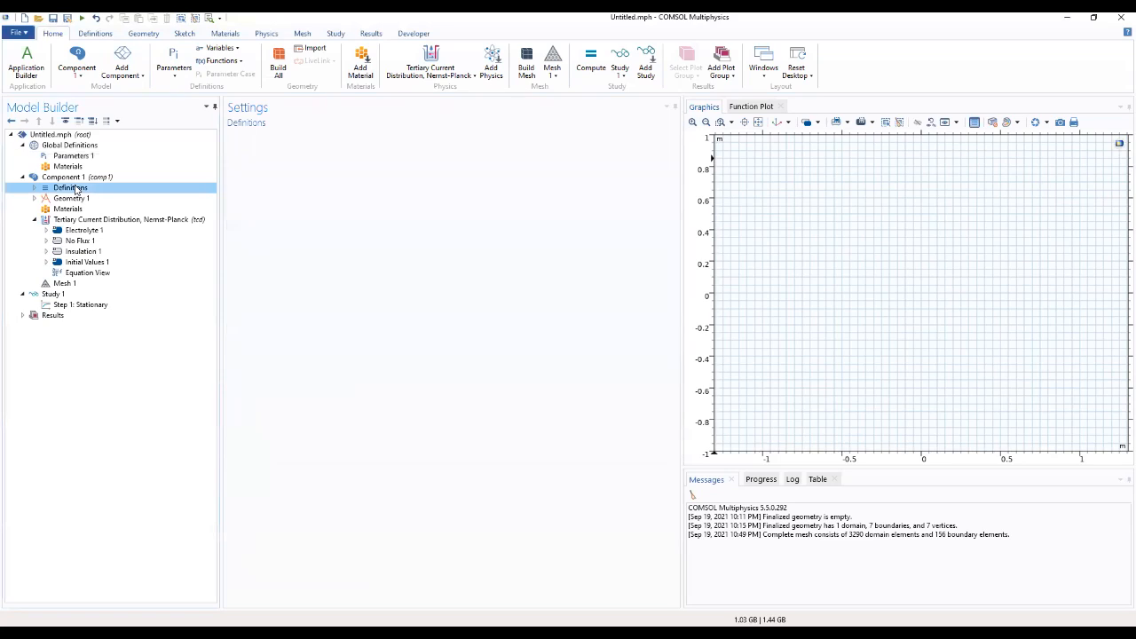
right_click(78, 189)
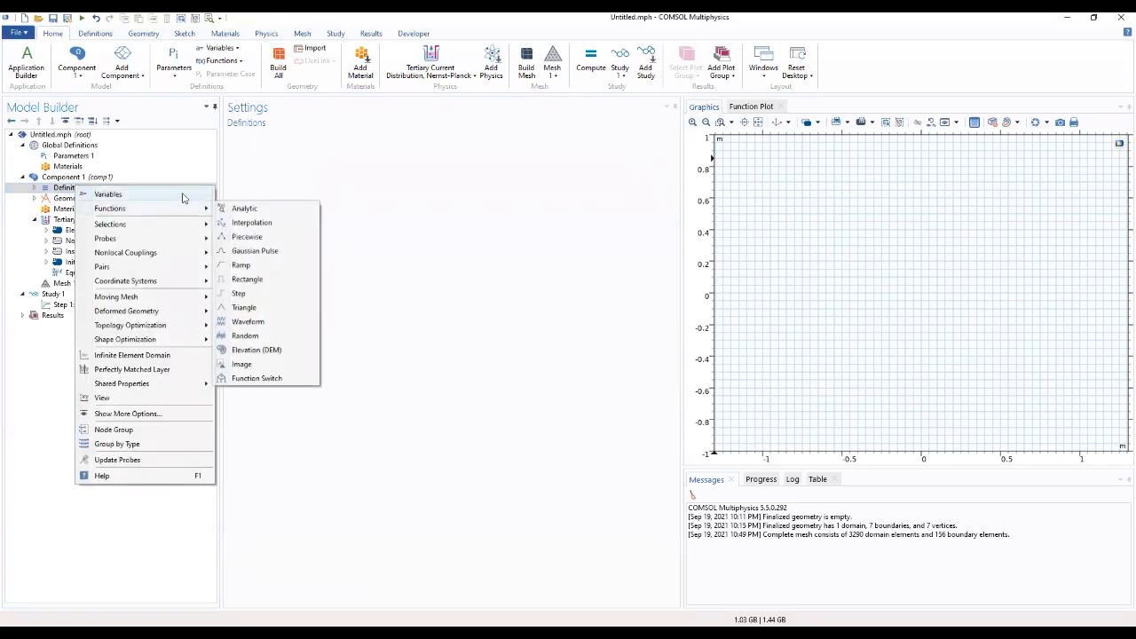
mouse_move(183, 209)
click(252, 223)
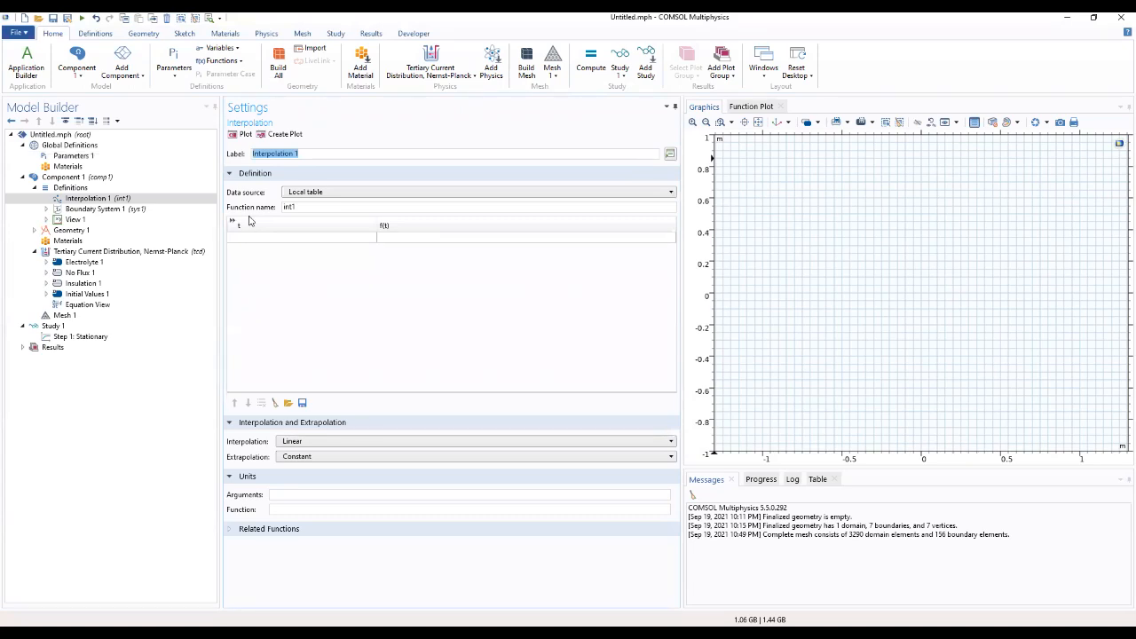
click(287, 403)
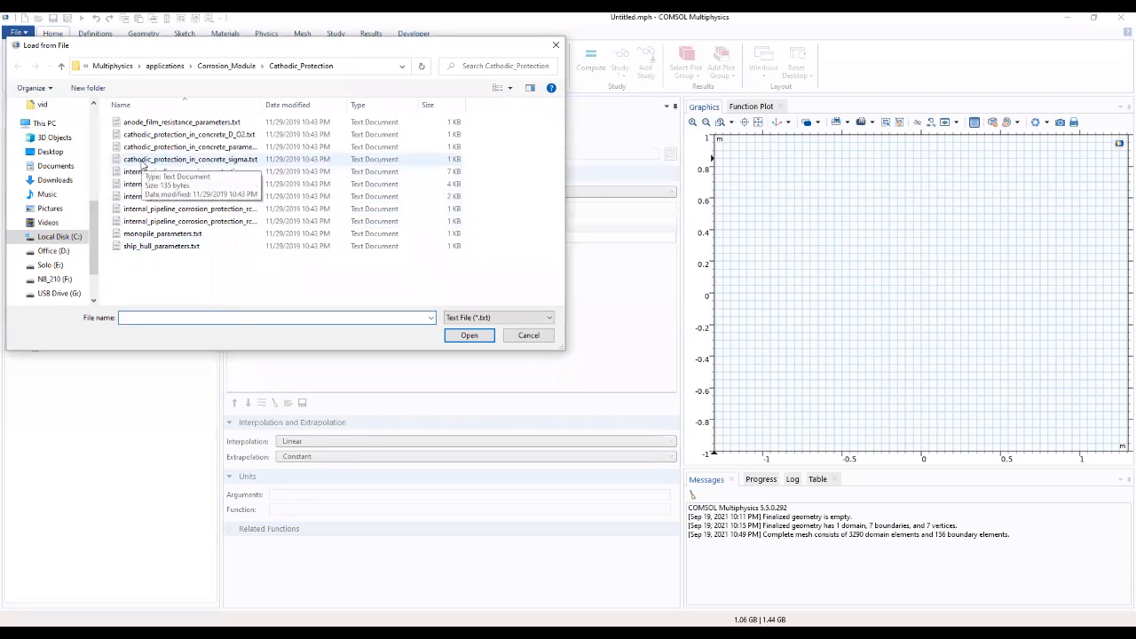
click(231, 160)
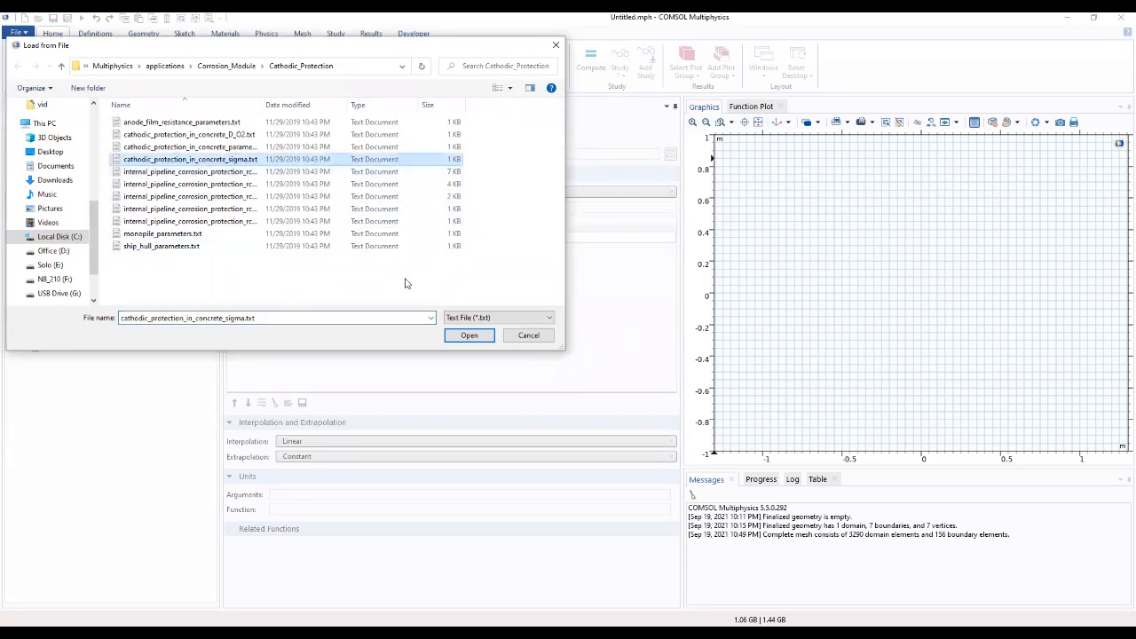
click(471, 336)
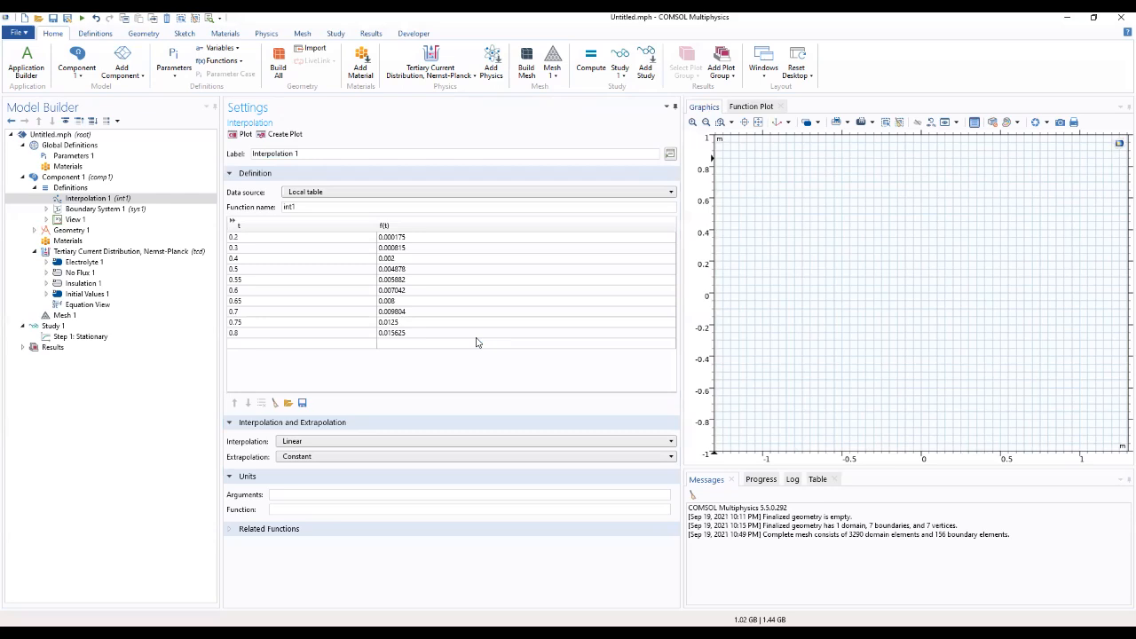
- Name the interpolation function sigma, set its function unit to S/m, and plot it
drag(323, 207, 271, 220)
text(sigma)
click(273, 508)
click(233, 134)
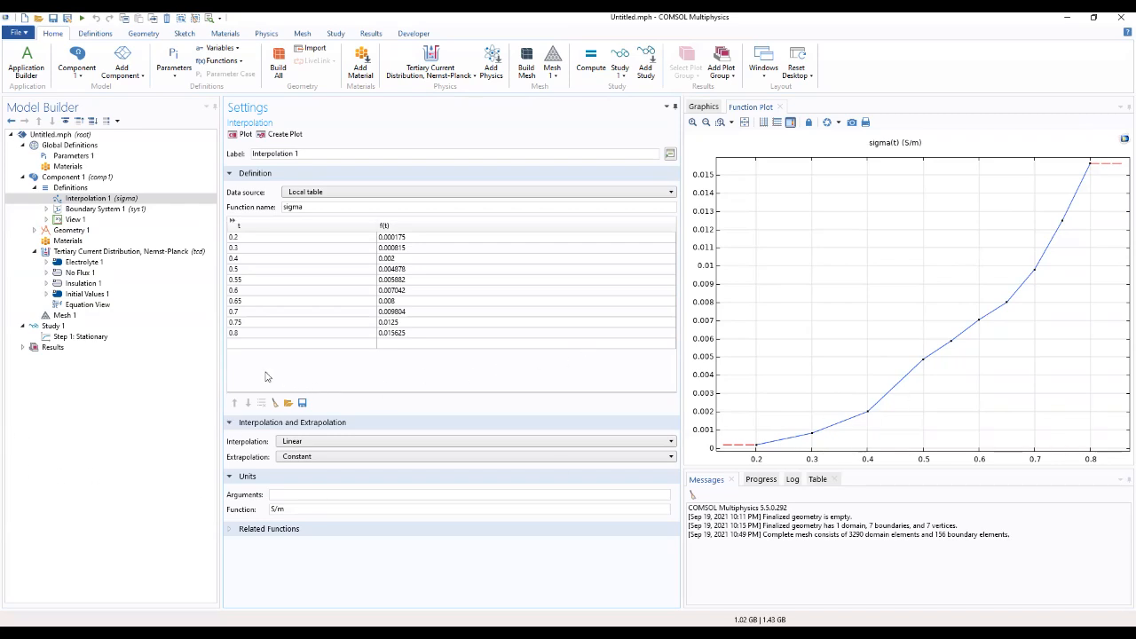
- Add a second Interpolation function to the component definitions and load its table from cathodic_protection_in_concrete_D_O2.txt
click(89, 188)
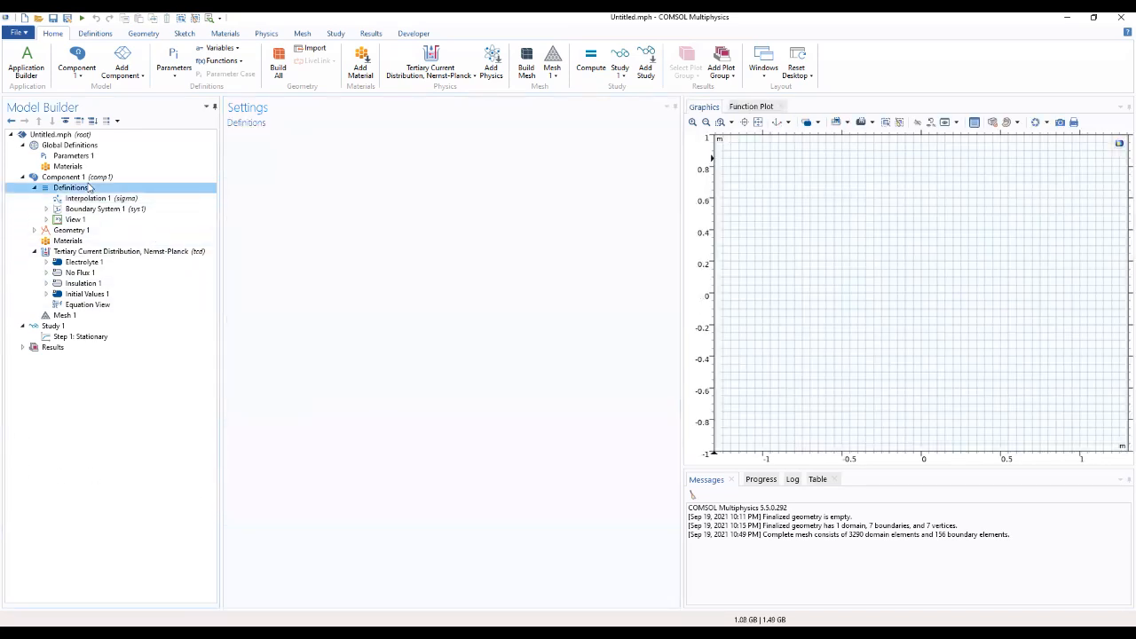
right_click(89, 187)
mouse_move(104, 220)
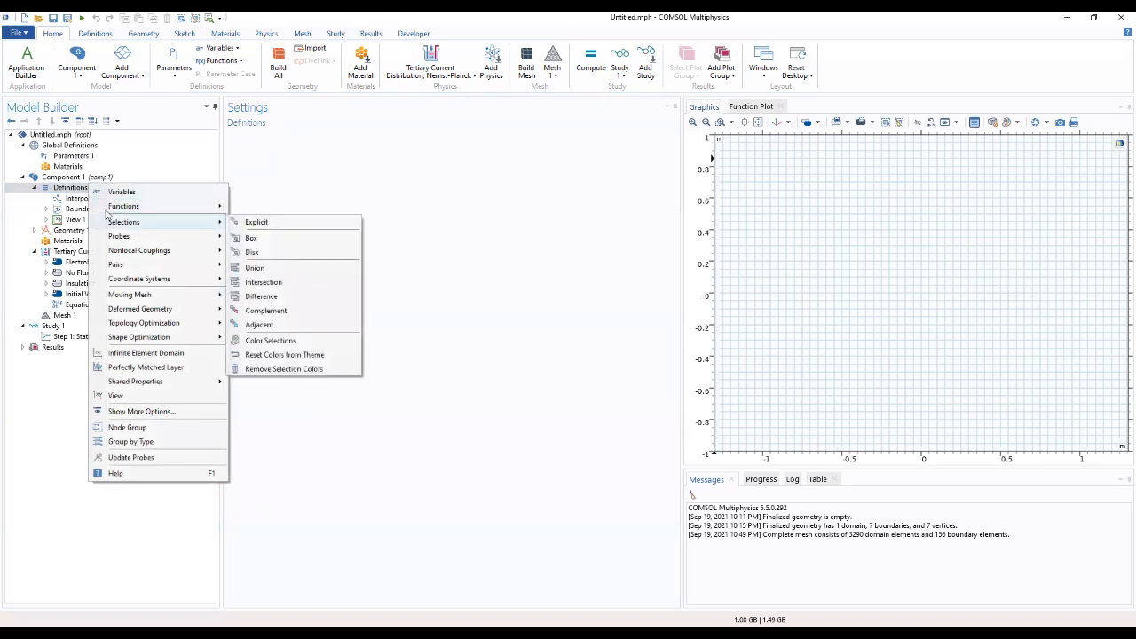
mouse_move(204, 206)
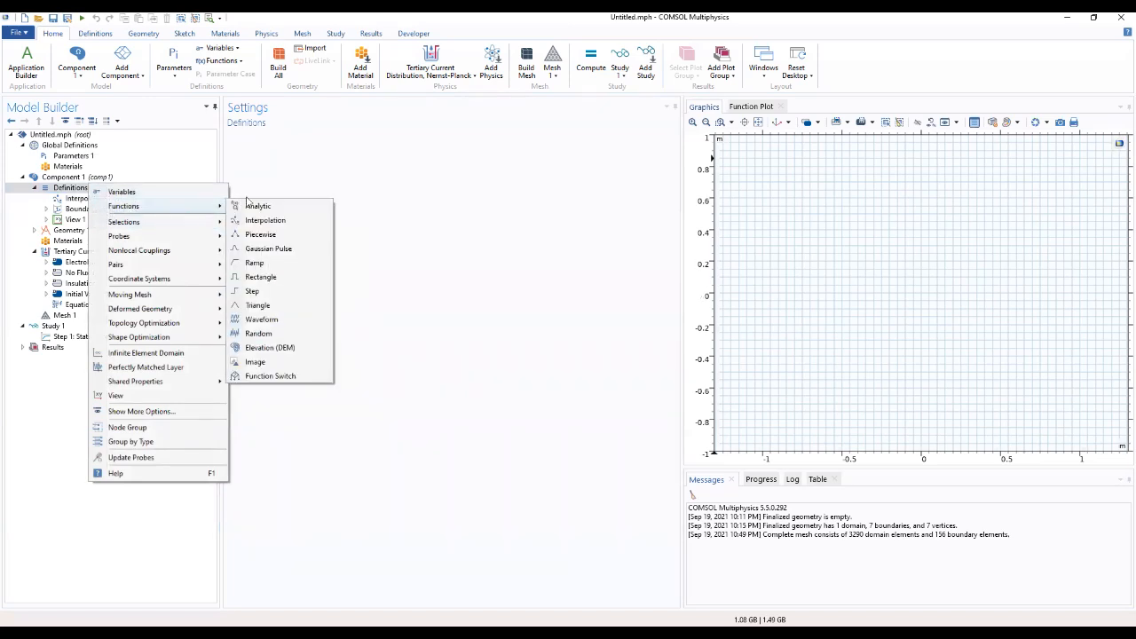
click(260, 221)
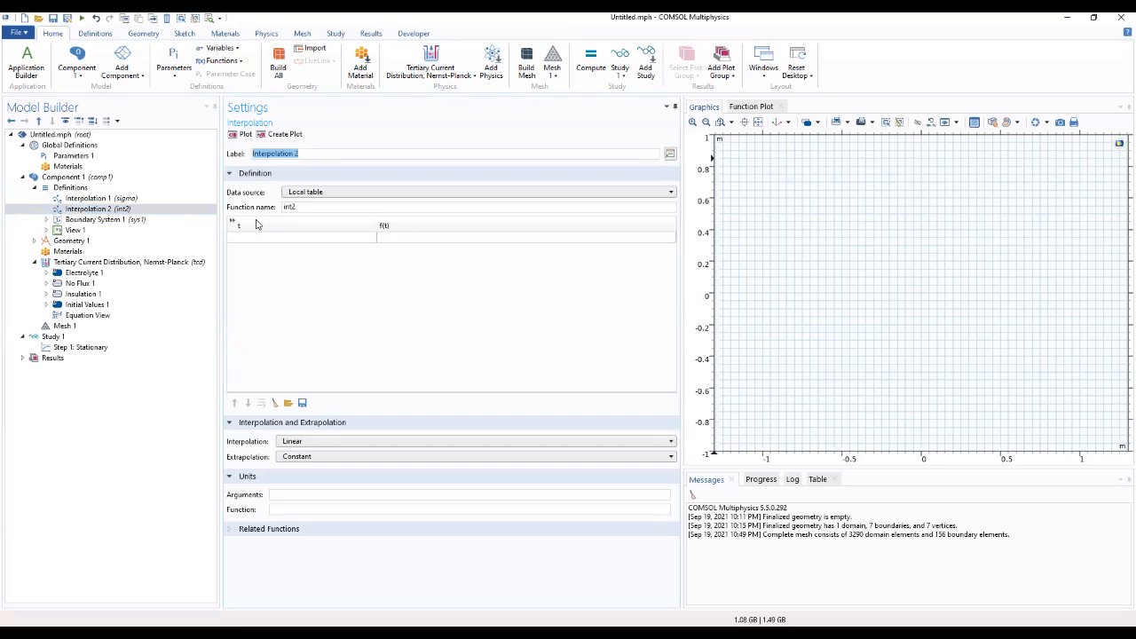
click(288, 404)
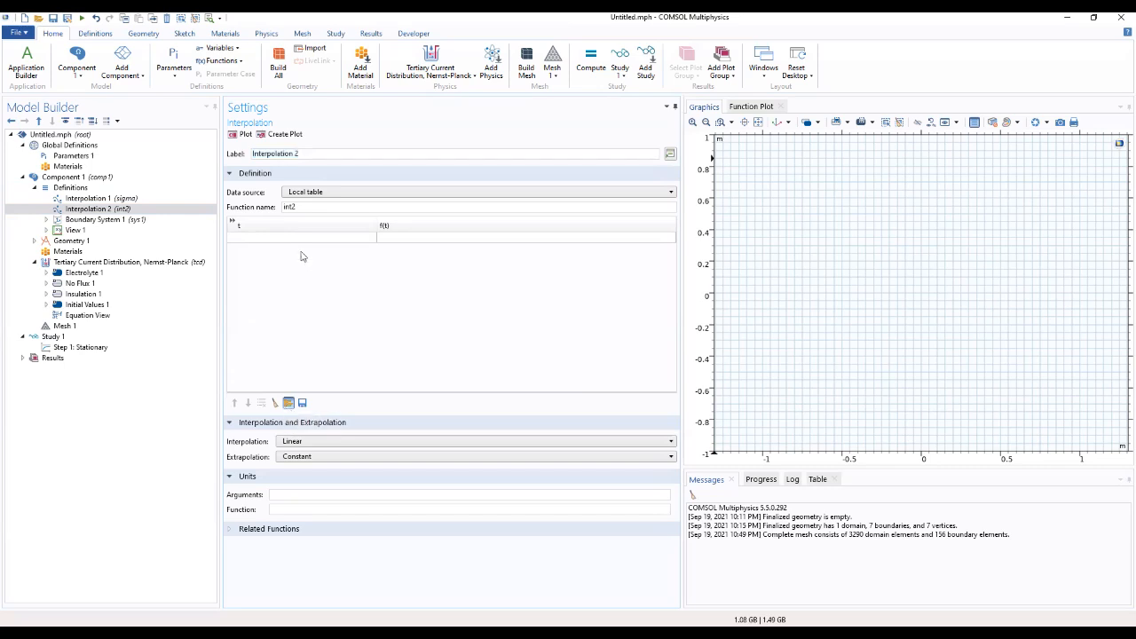
click(227, 136)
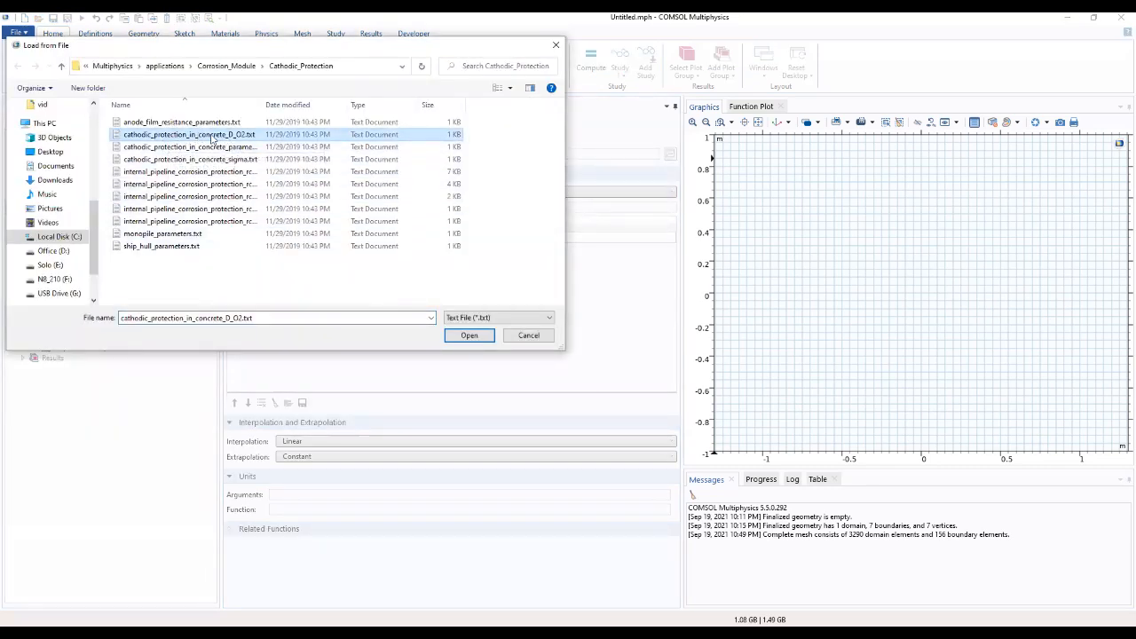
click(467, 335)
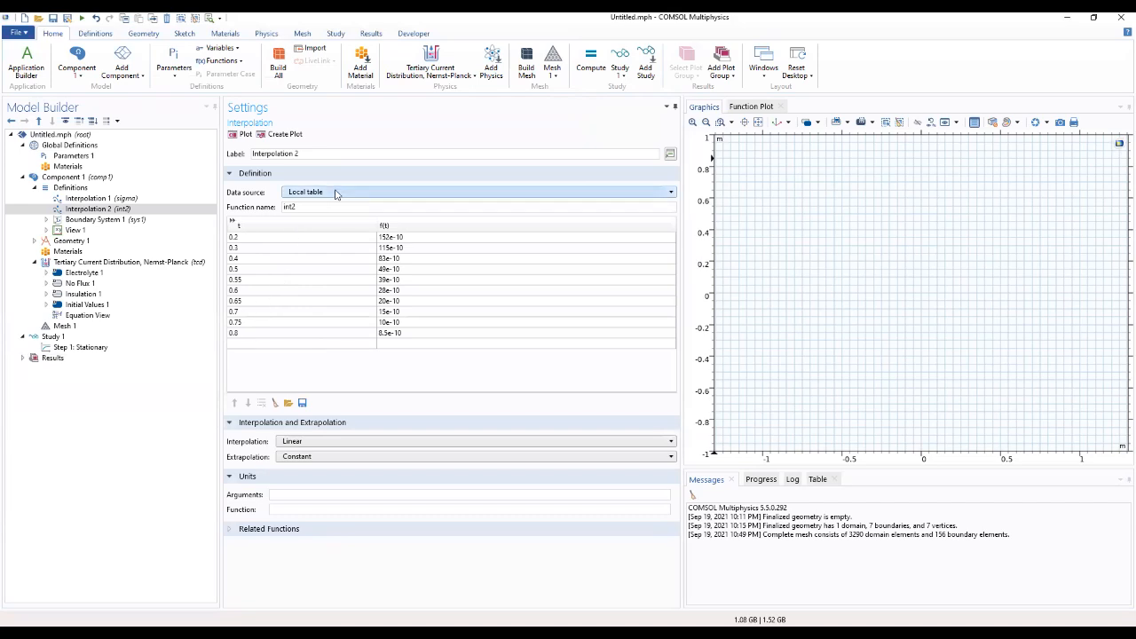
- Name the second interpolation function D_O2, set its function unit to m^2/s, and plot it
drag(311, 206, 267, 211)
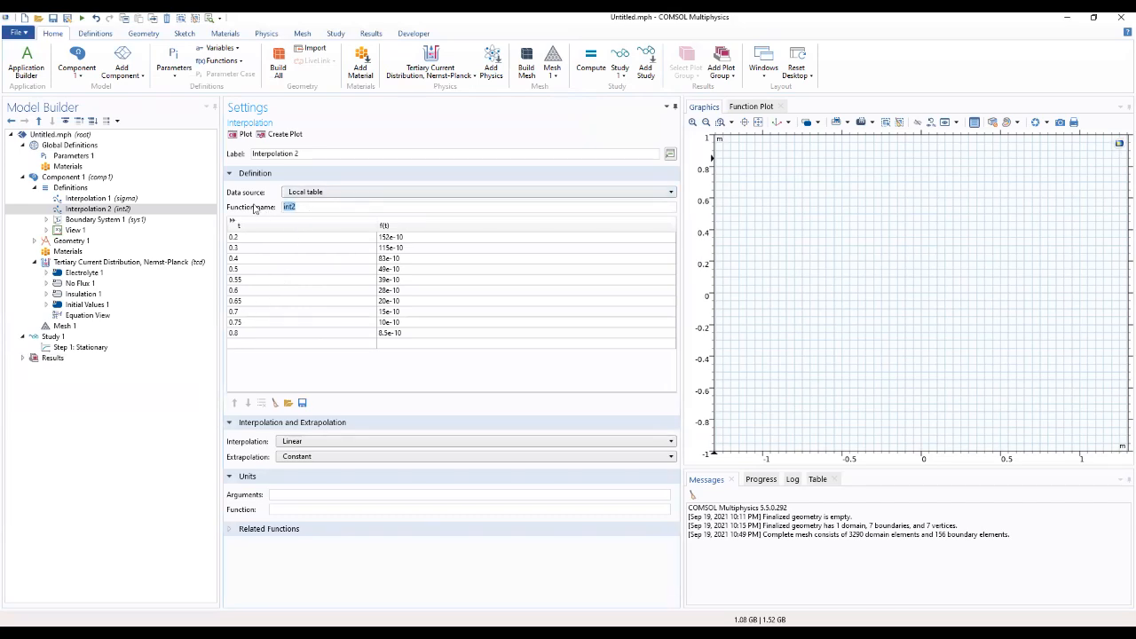
text(D)
click(294, 510)
click(241, 135)
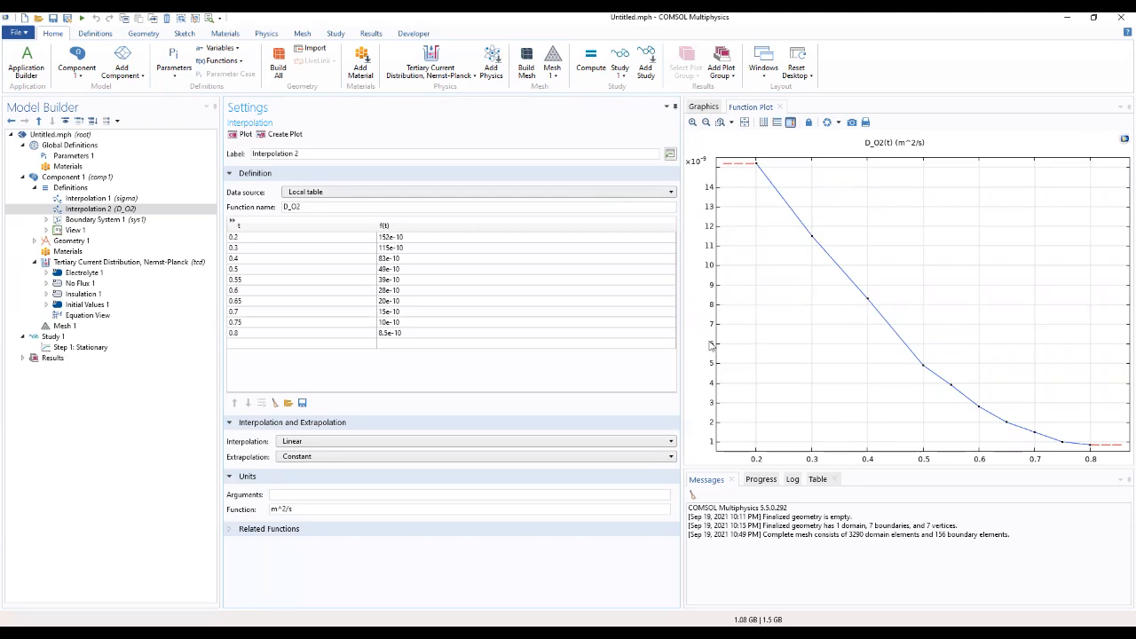
- Add a solid rectangle to the geometry with width W and height L, cornered at the origin, and build it
click(72, 241)
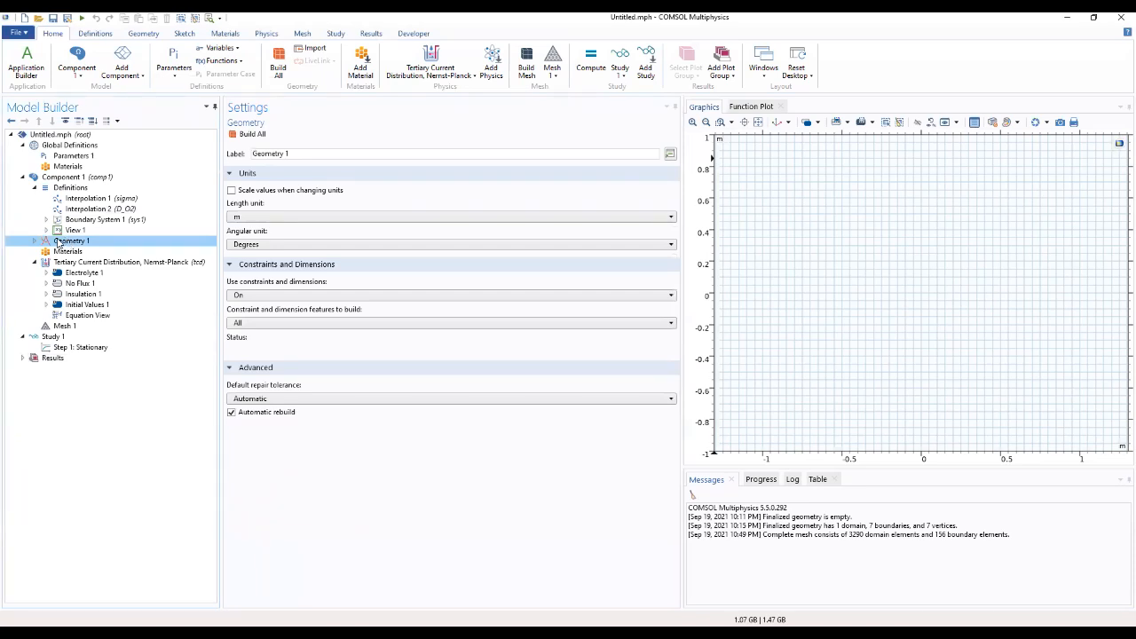
right_click(59, 244)
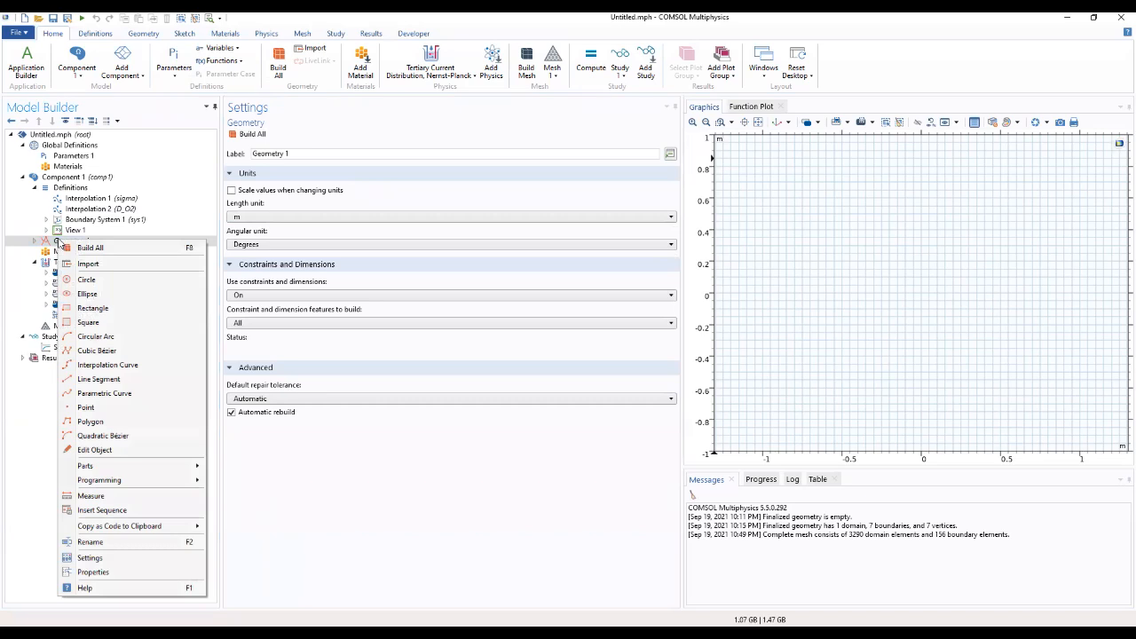
click(94, 308)
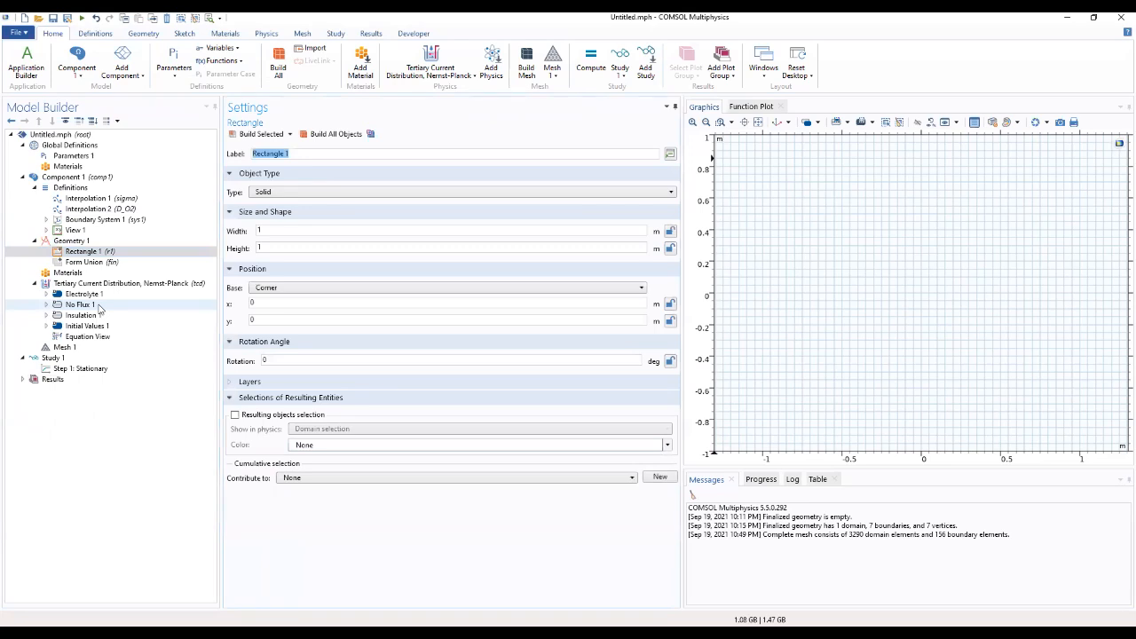
click(71, 157)
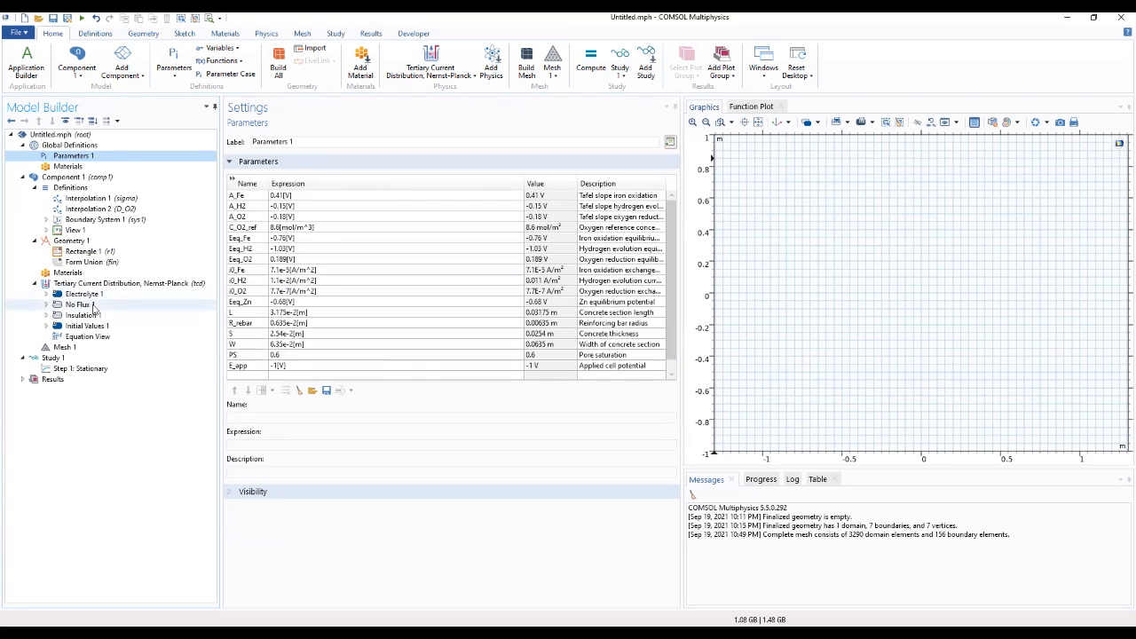
click(78, 252)
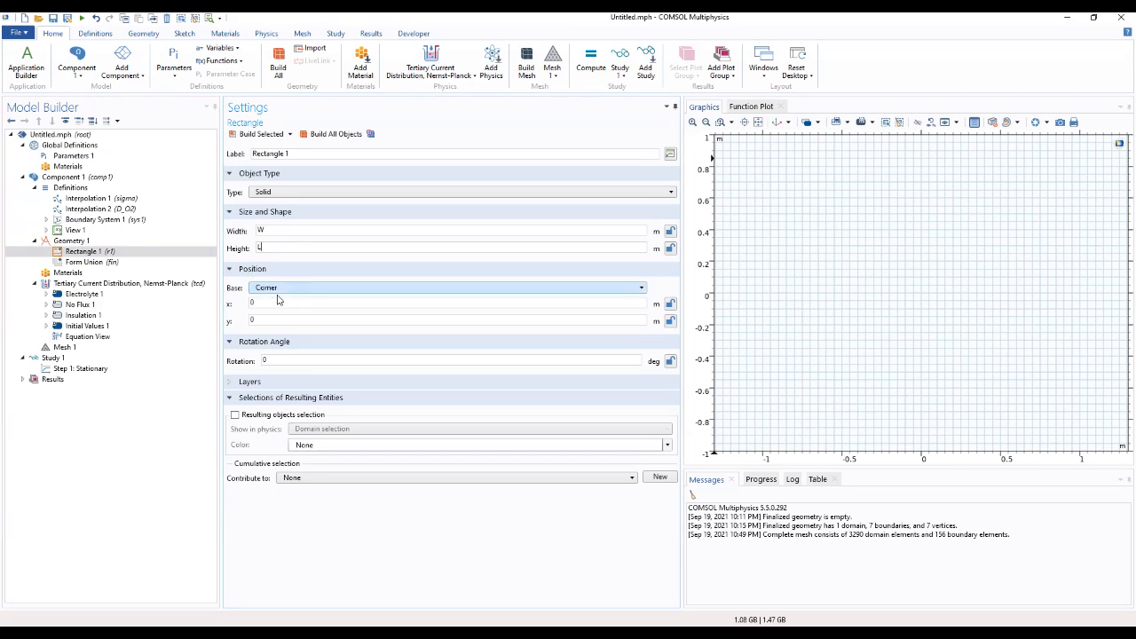
click(287, 387)
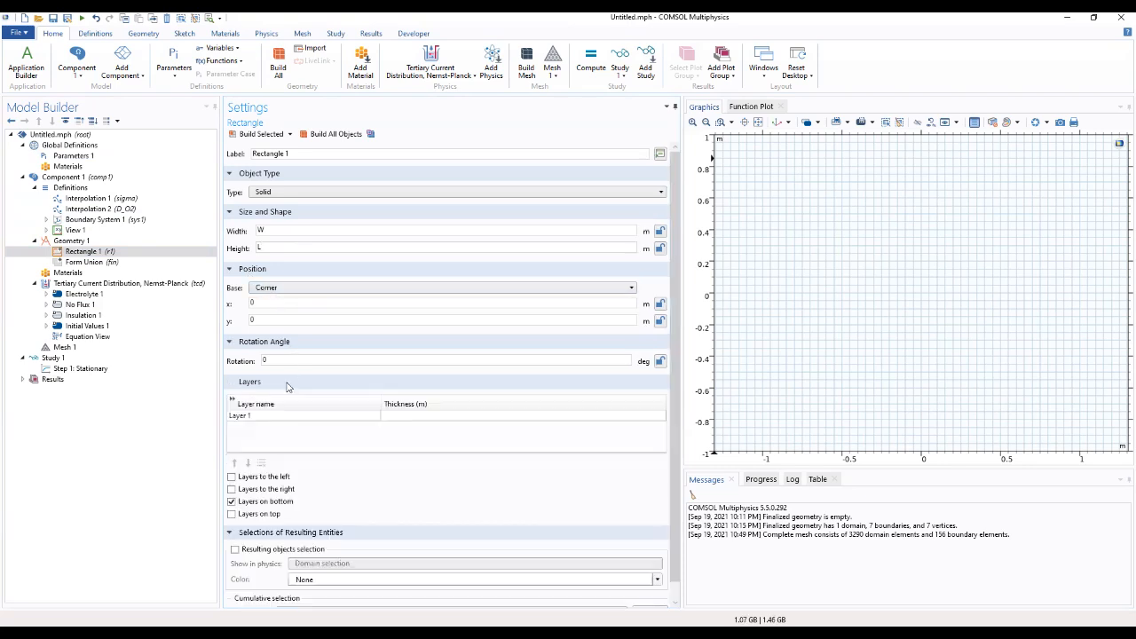
click(258, 134)
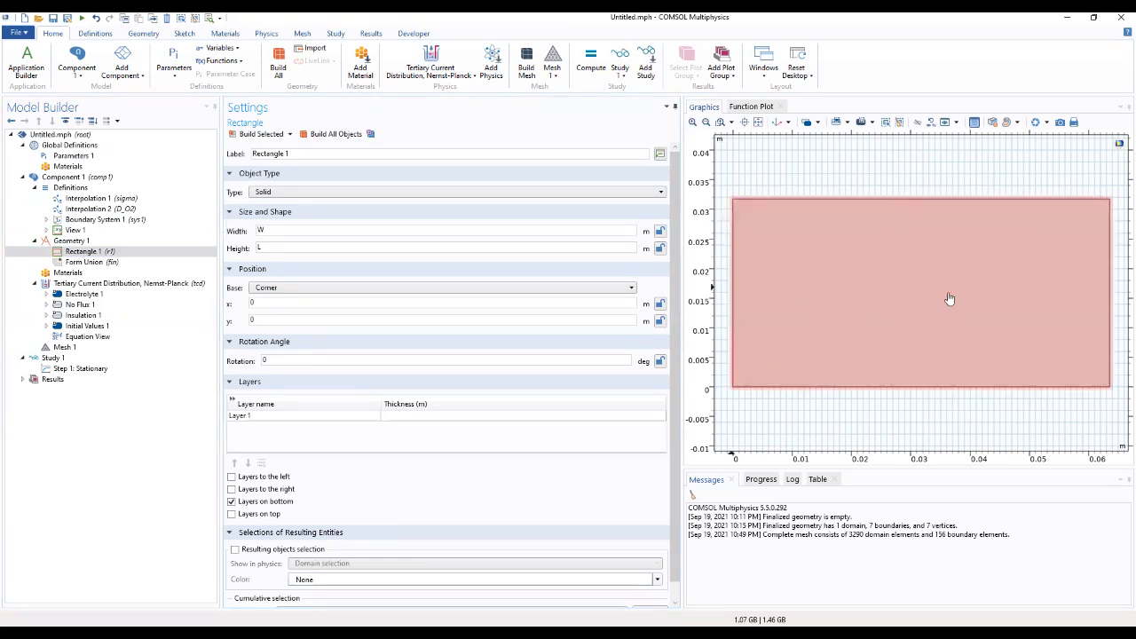
- Add a circle with radius R_rebar centred at x = S+R_rebar, y = L, and build it
click(71, 241)
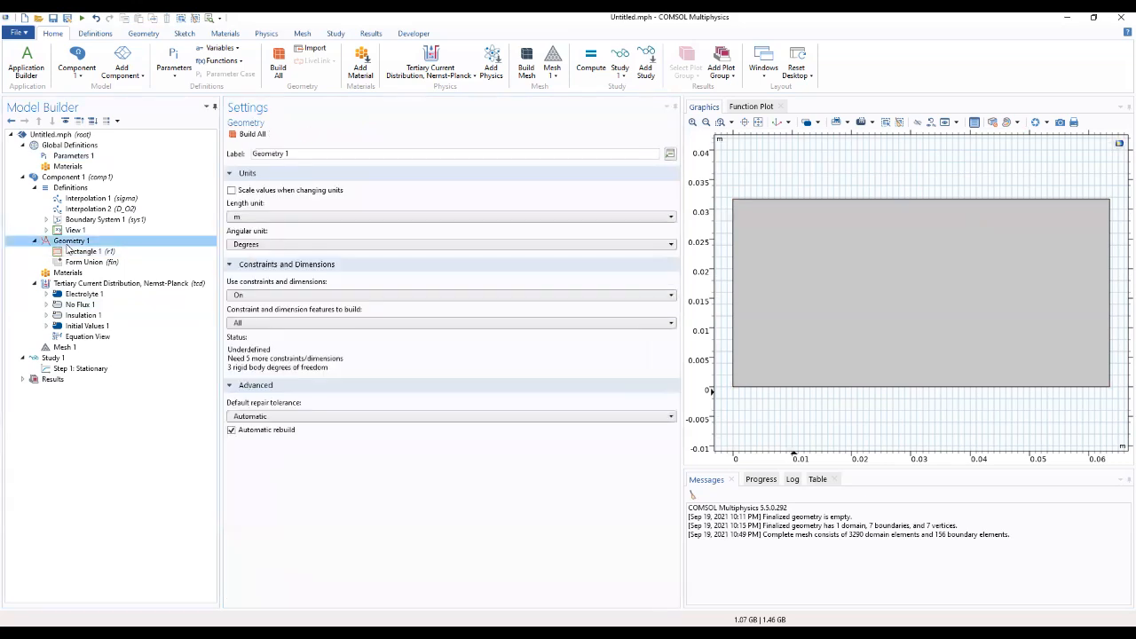
right_click(71, 242)
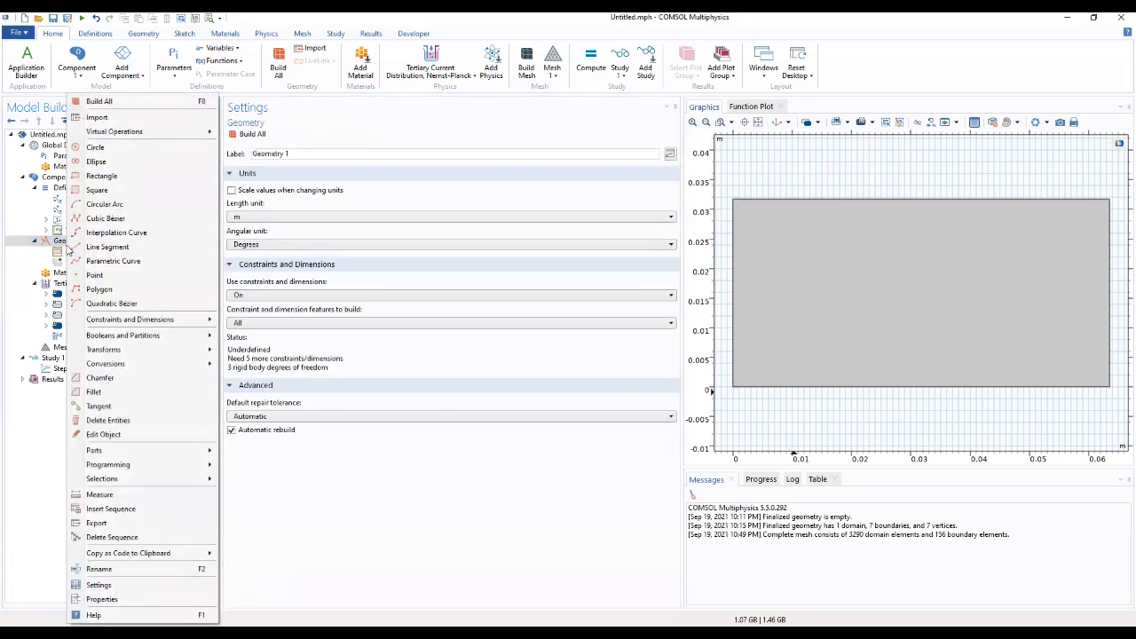
click(95, 147)
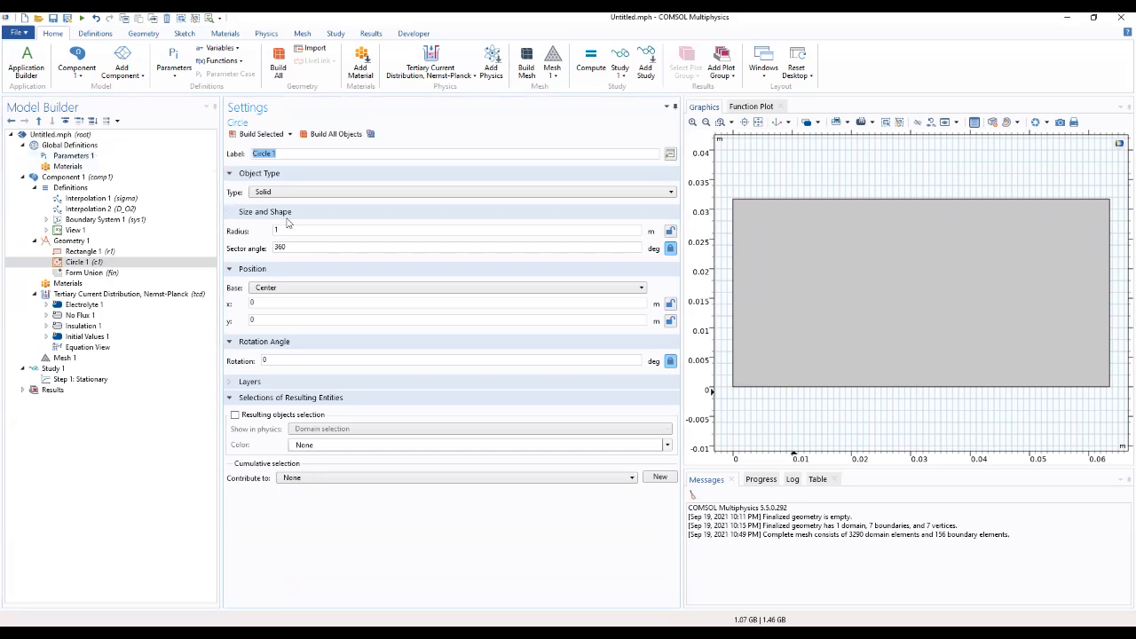
drag(292, 230, 233, 233)
key(BackSpace)
text(rebar)
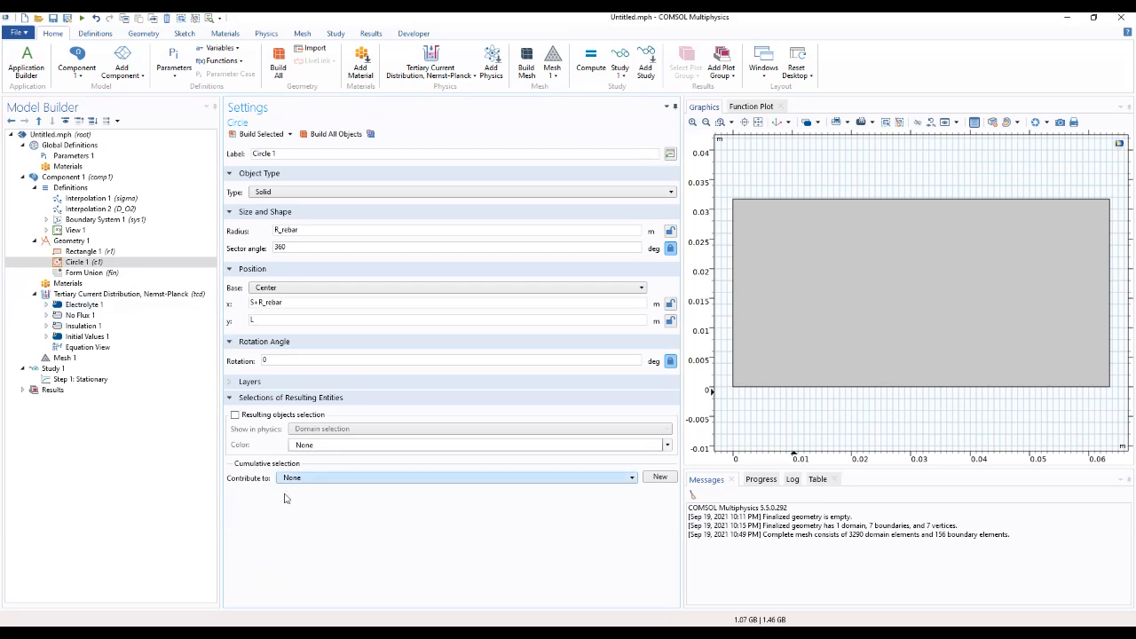
click(256, 134)
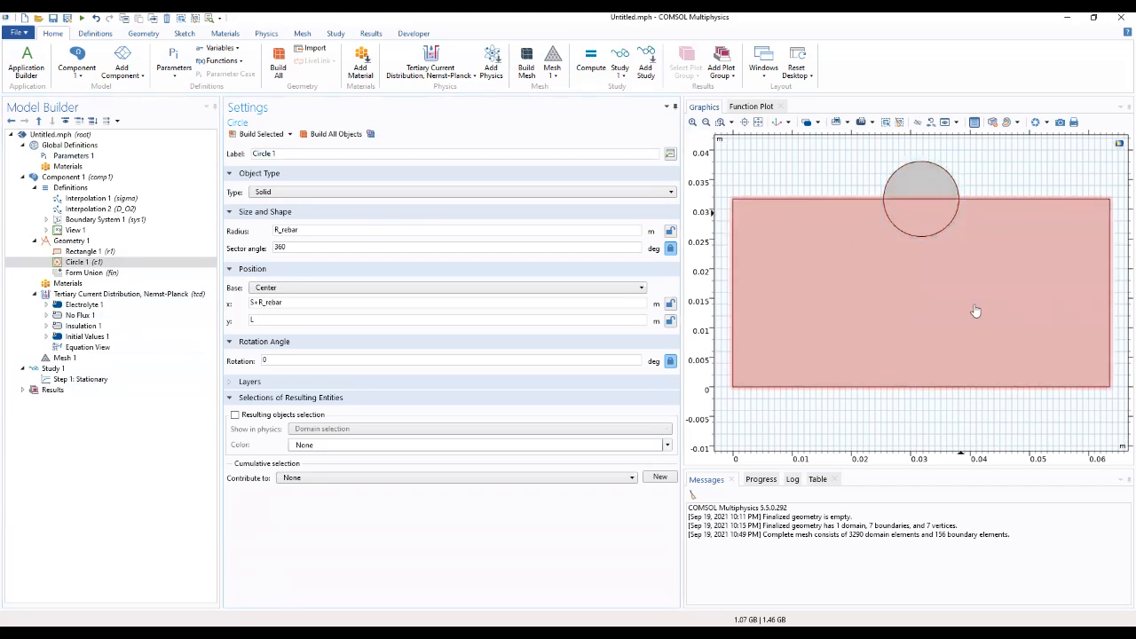
- Create a Difference that subtracts the rebar circle from the concrete rectangle, and build it
click(74, 260)
right_click(75, 241)
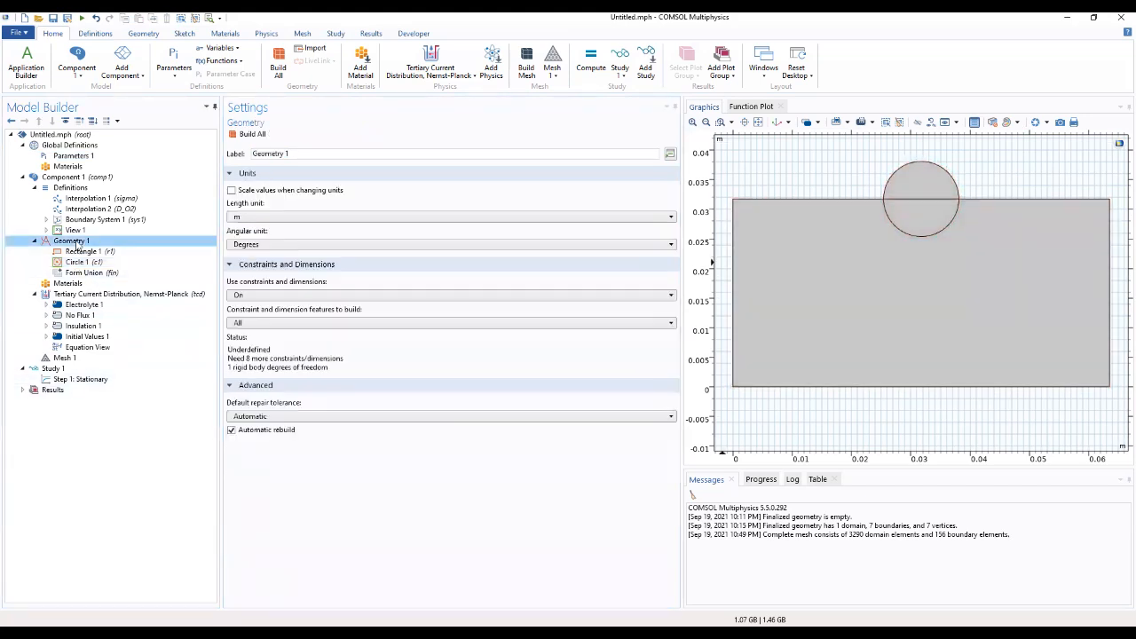
mouse_move(111, 335)
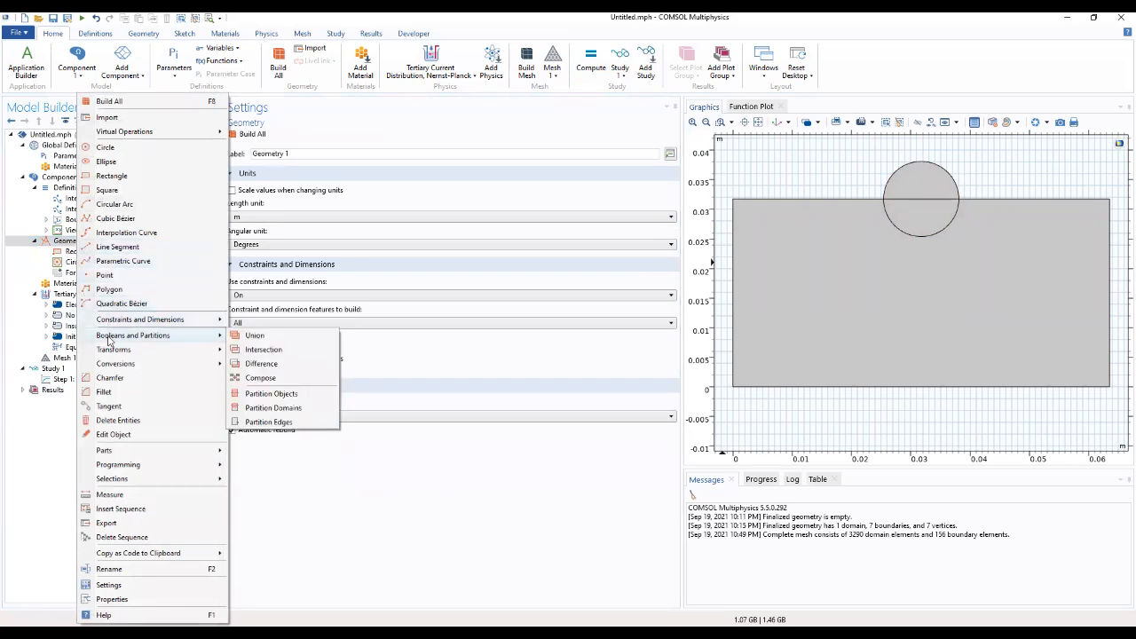
click(261, 364)
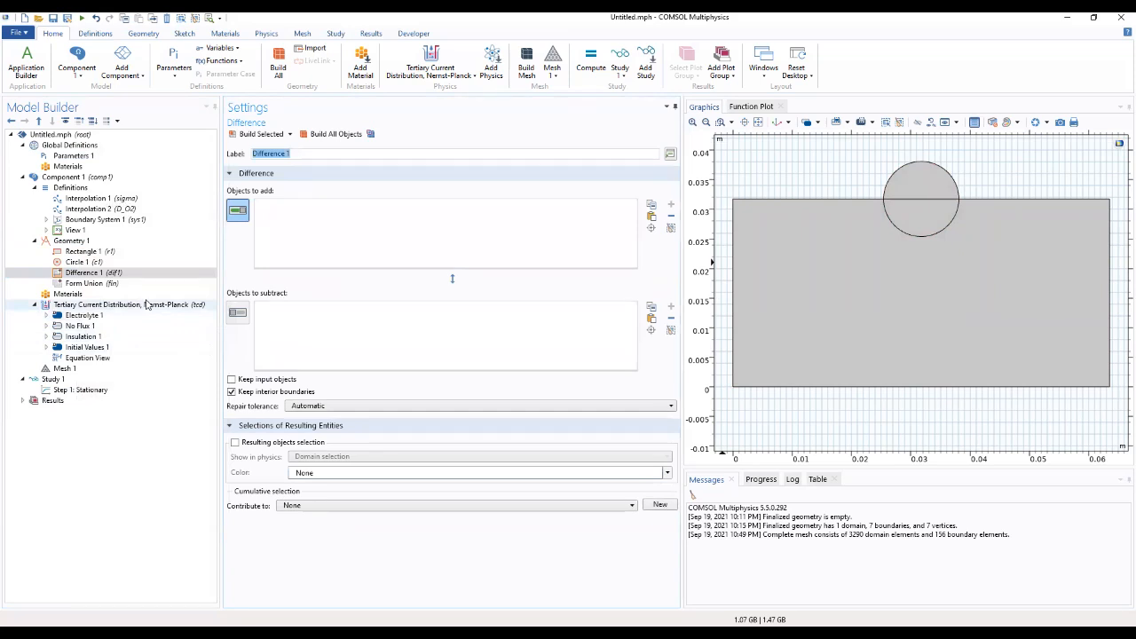
click(844, 267)
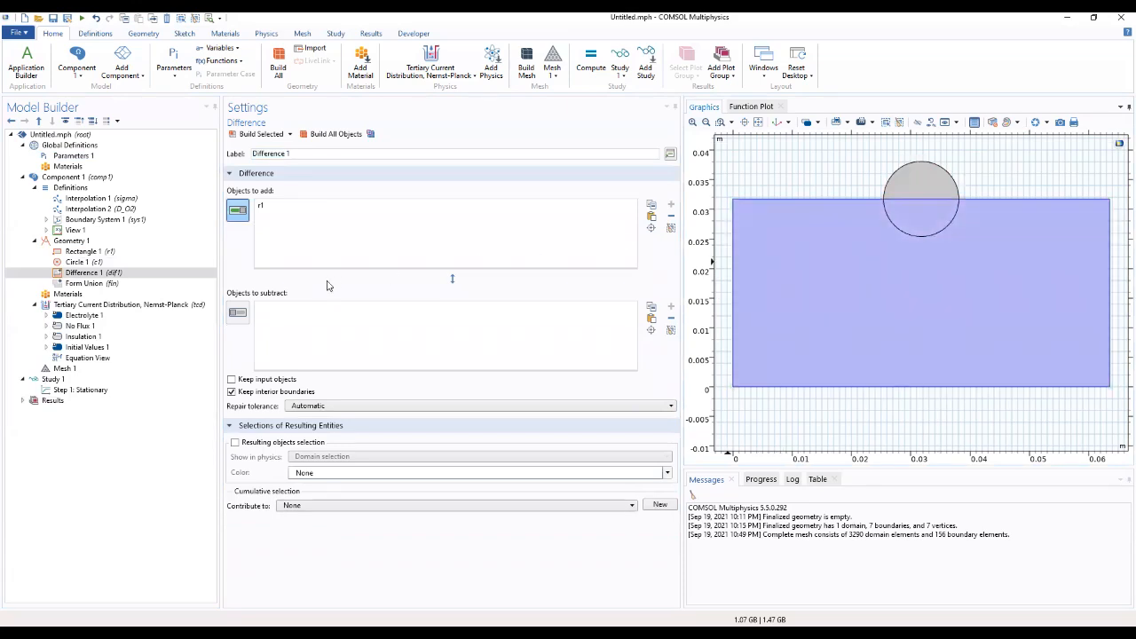
click(237, 312)
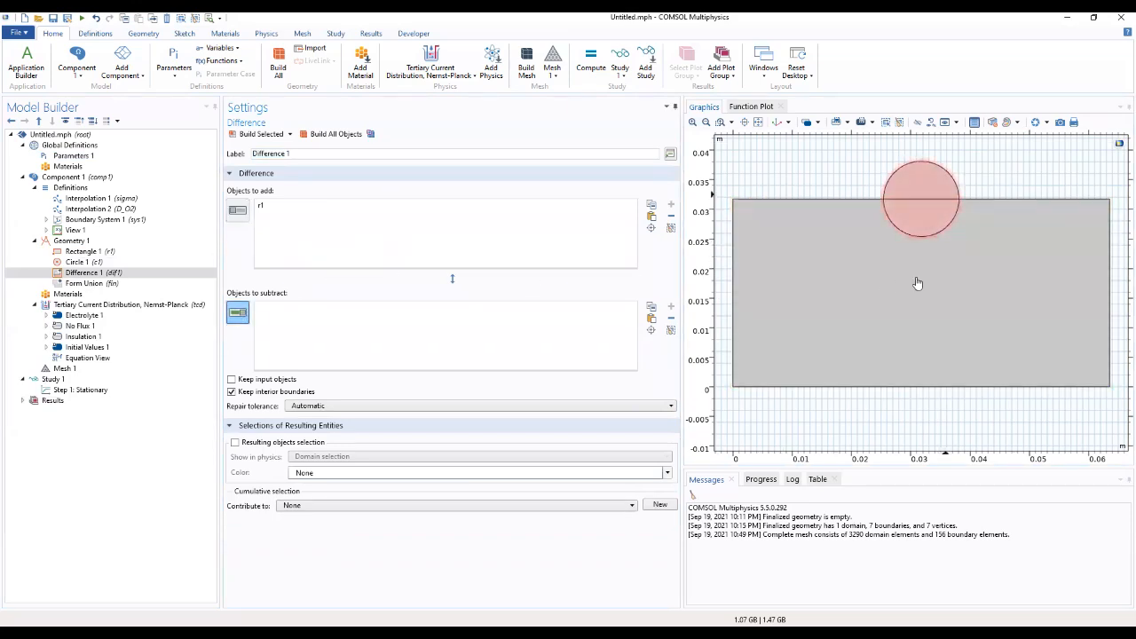
click(926, 195)
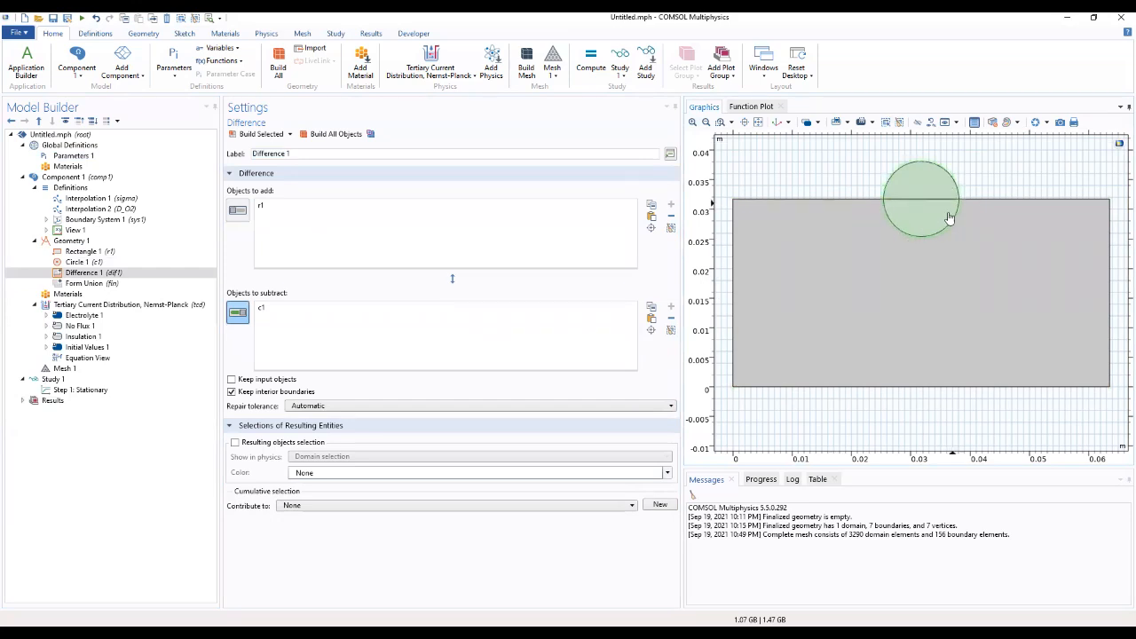
click(257, 134)
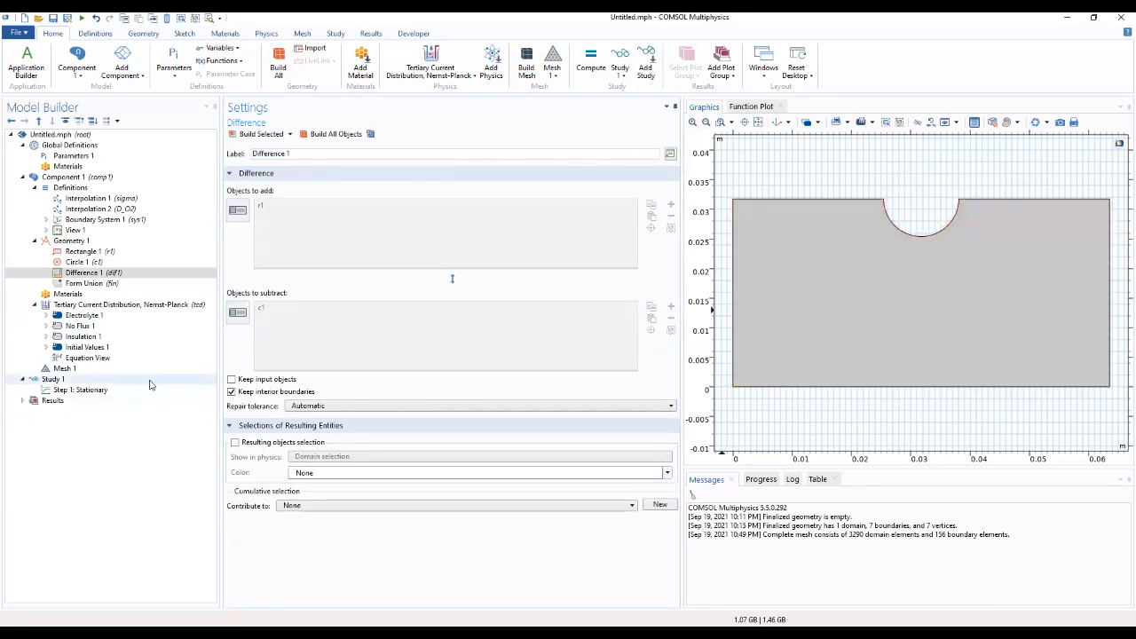
- Build the complete geometry and widen the graphics area
click(71, 241)
click(245, 134)
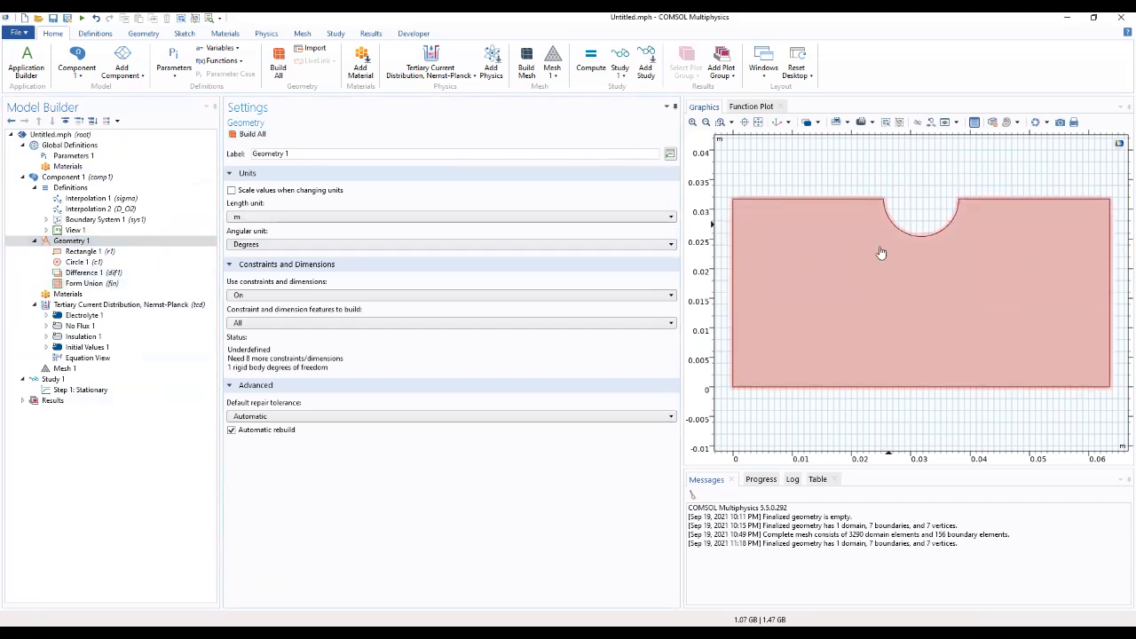
click(692, 123)
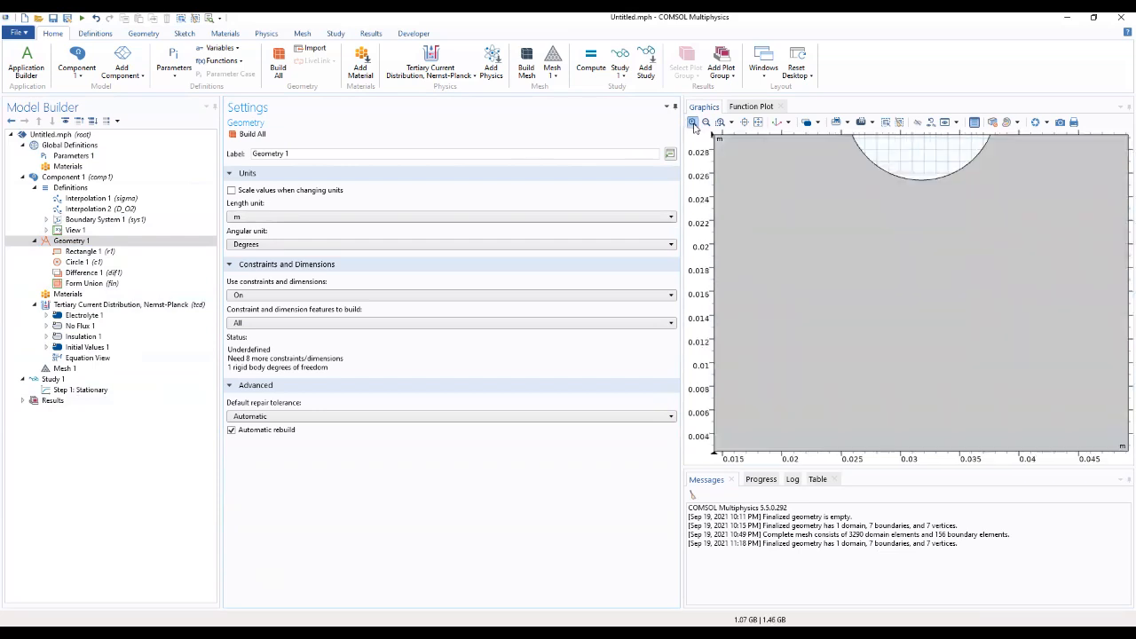
click(758, 122)
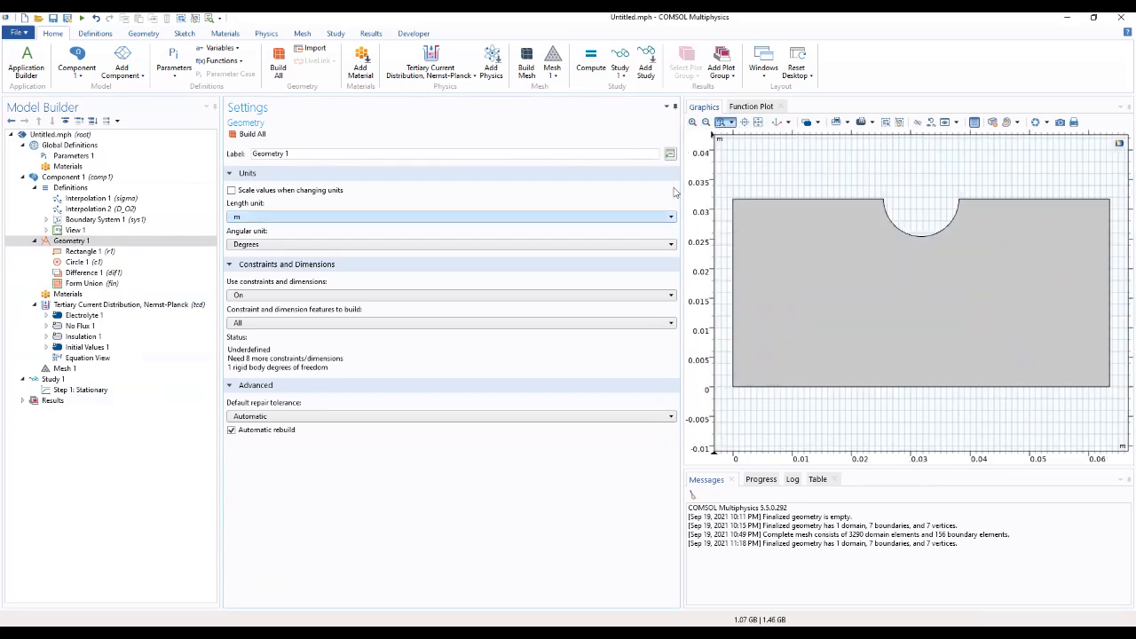
drag(679, 126, 614, 127)
click(640, 122)
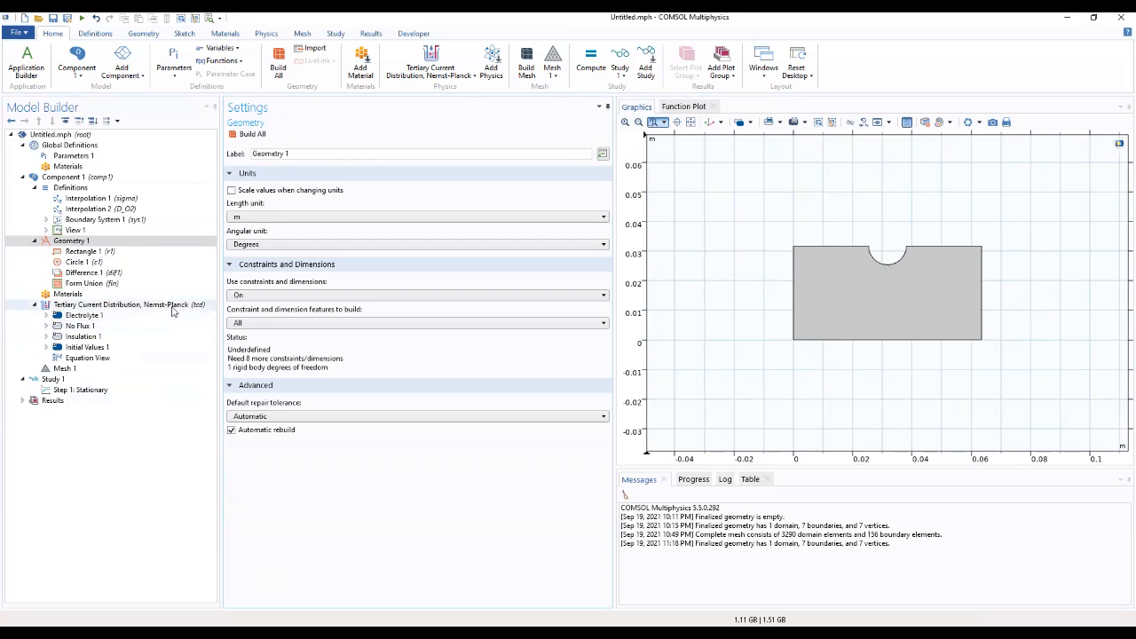
- Set the electrolyte's diffusion coefficient for species c1 to D_O2(PS)
click(77, 307)
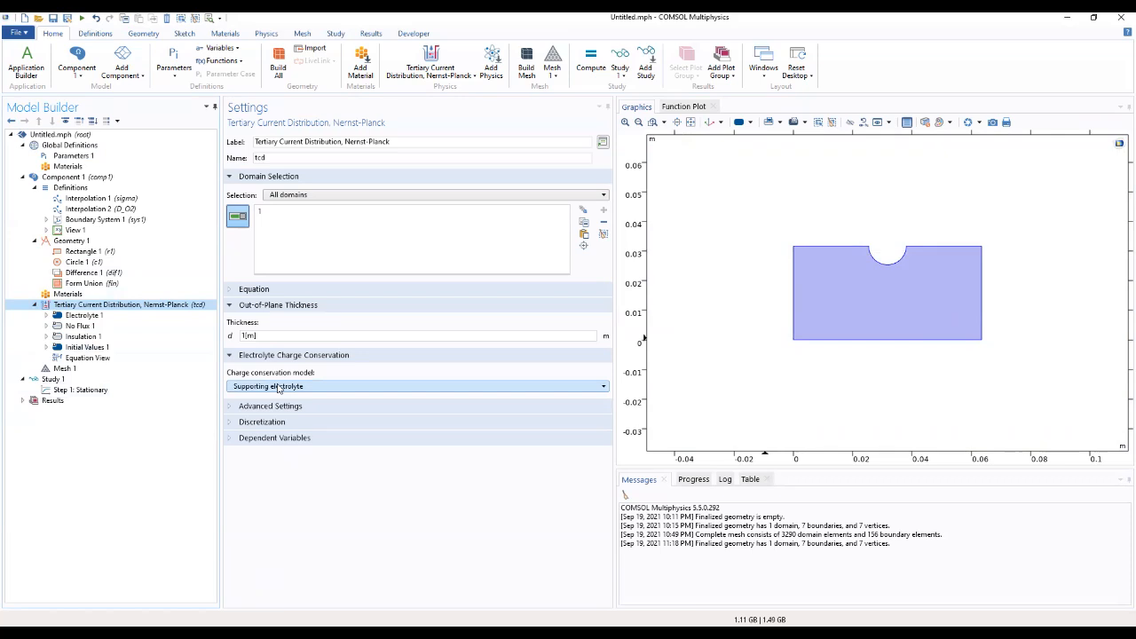
click(256, 289)
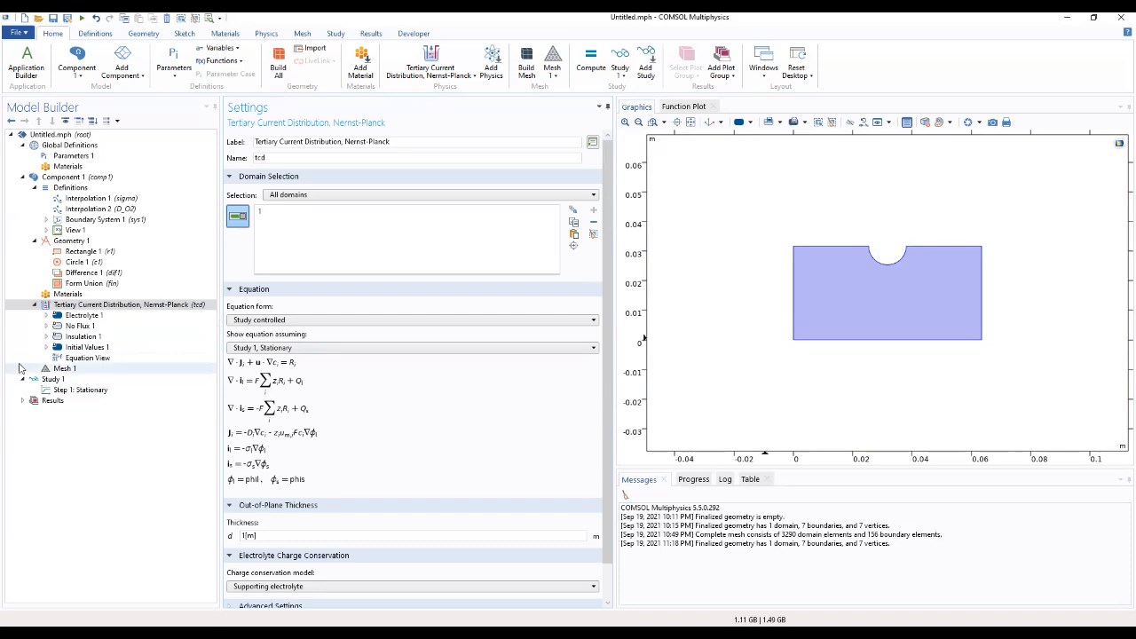
click(83, 316)
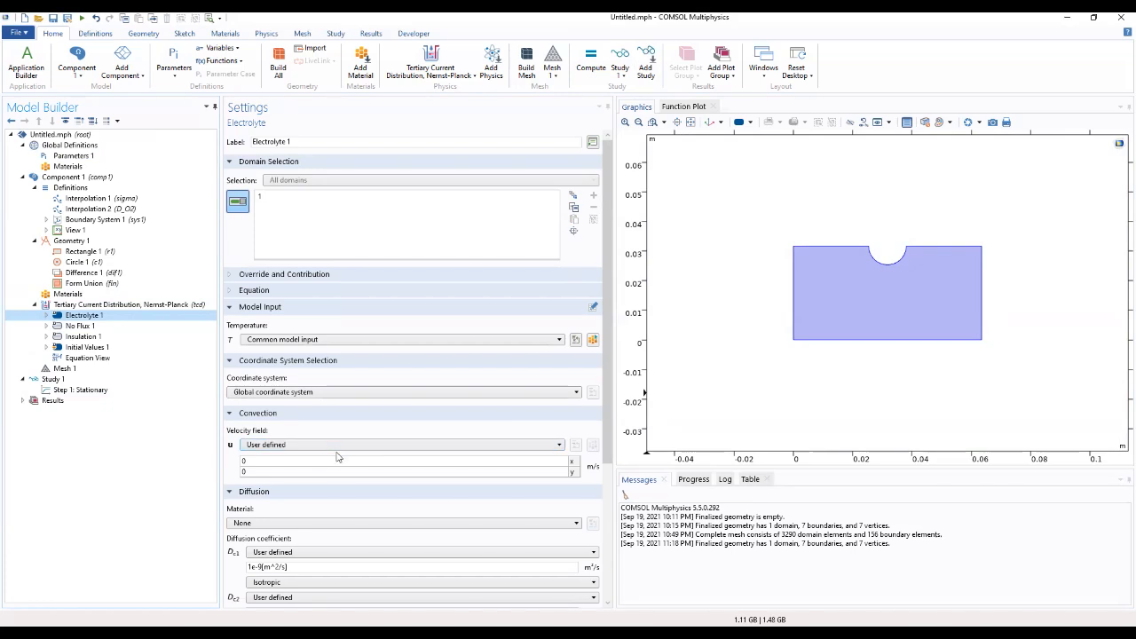
scroll(336, 457, down, 5)
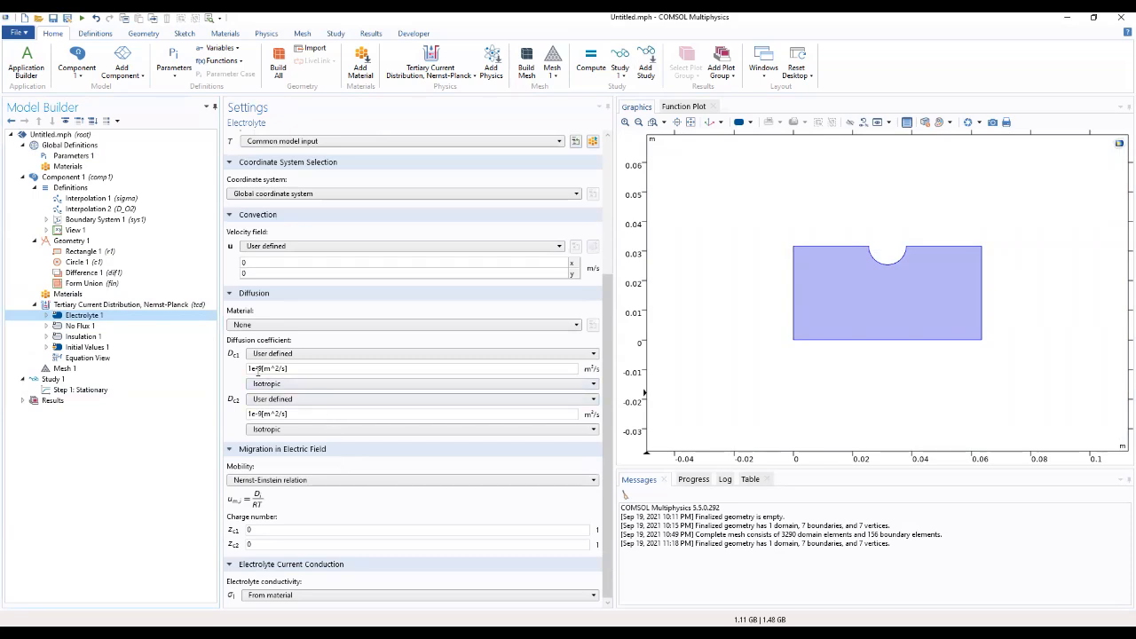
key(ctrl+a)
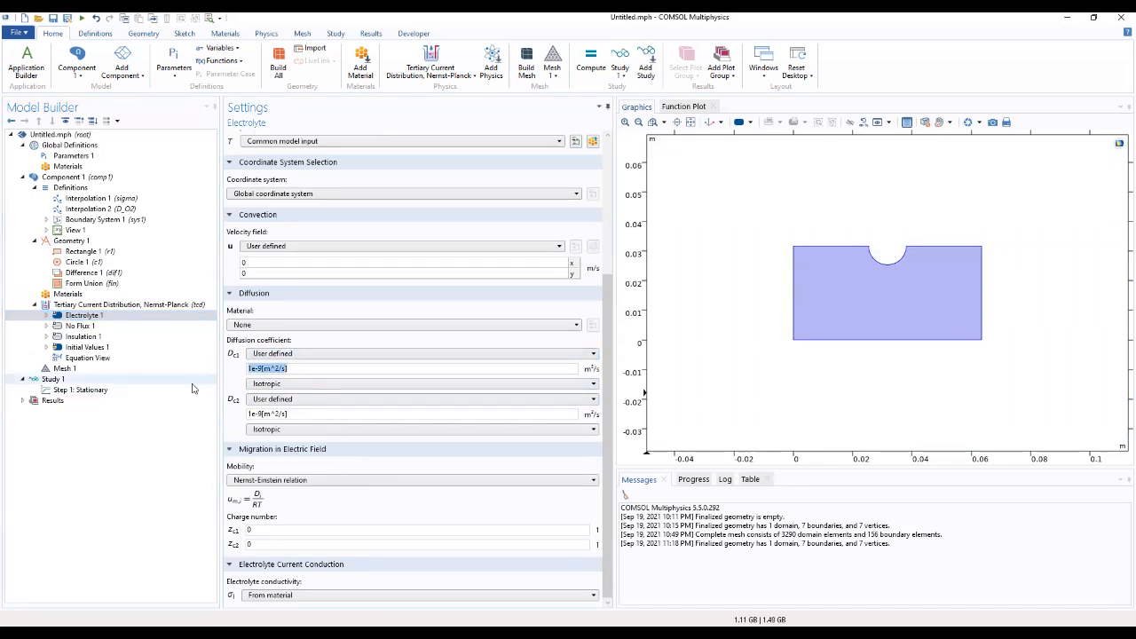
text(d)
text(_O2(PS)
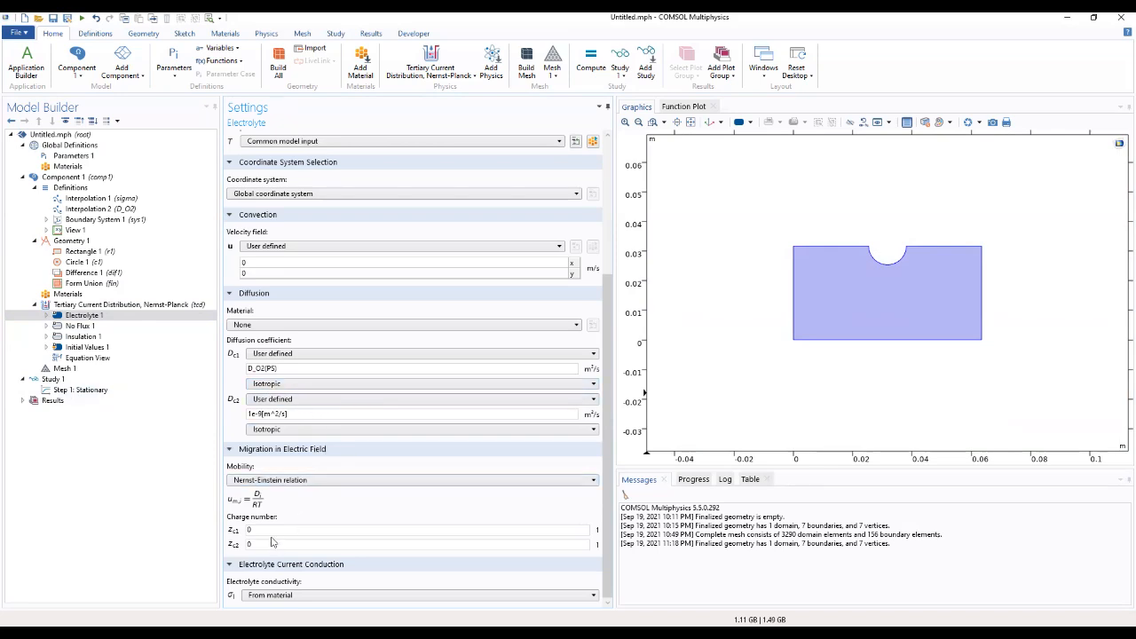
- Make the electrolyte conductivity user defined with the value sigma(PS)
click(294, 596)
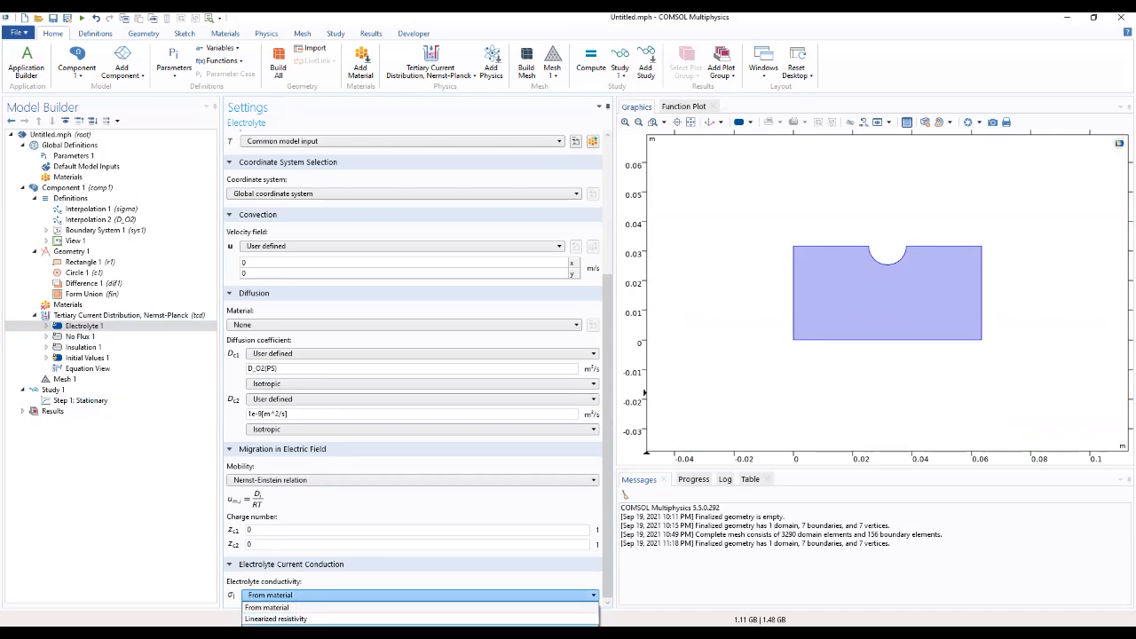
click(279, 630)
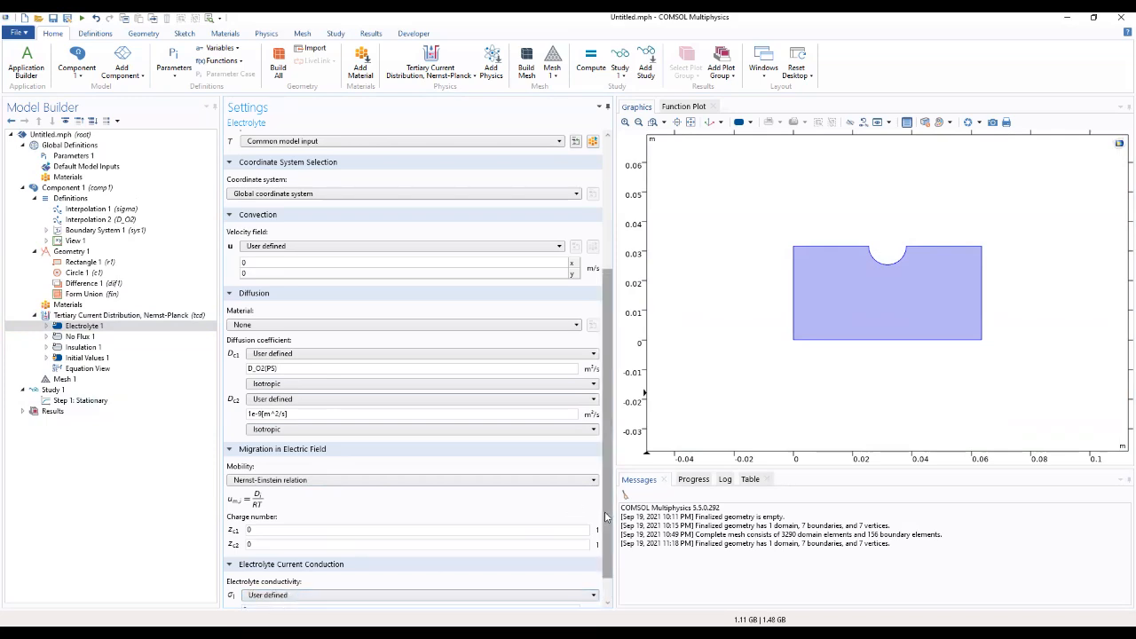
scroll(606, 517, down, 1)
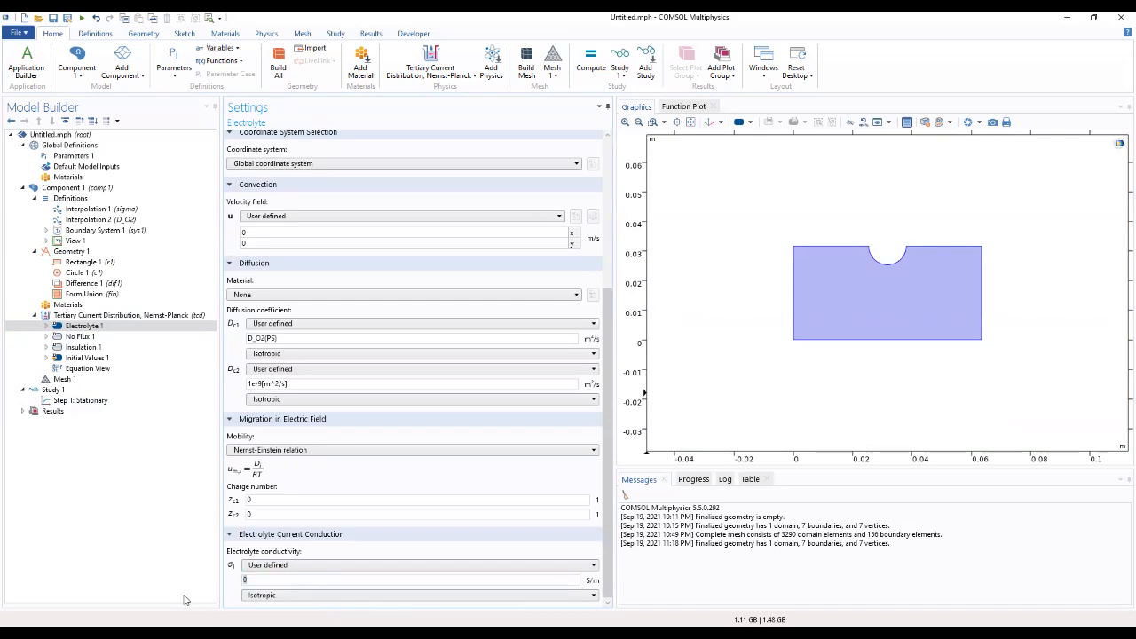
text(sigma(PS)
- Add an Electrode Surface to the tertiary current distribution physics and assign it to the concrete's left vertical edge
click(80, 337)
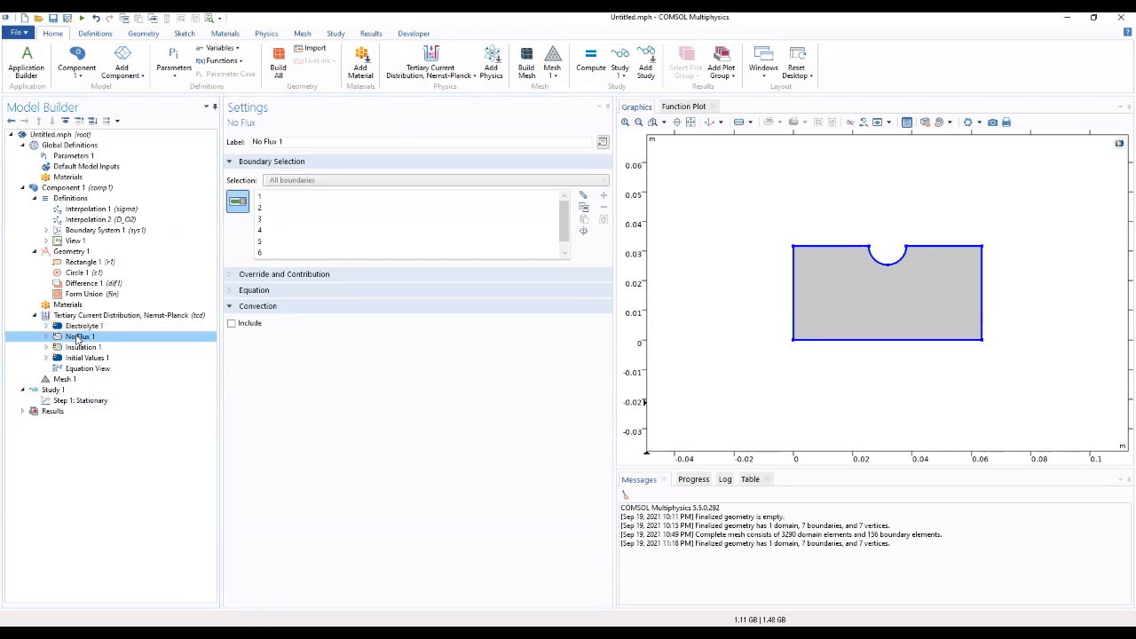
click(80, 347)
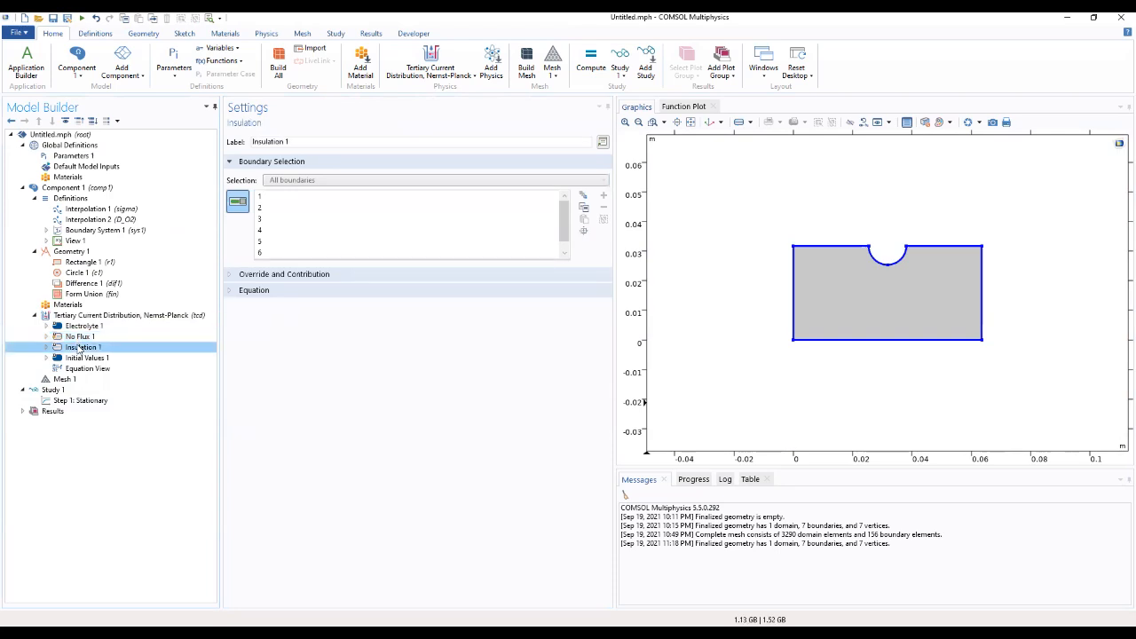
click(80, 358)
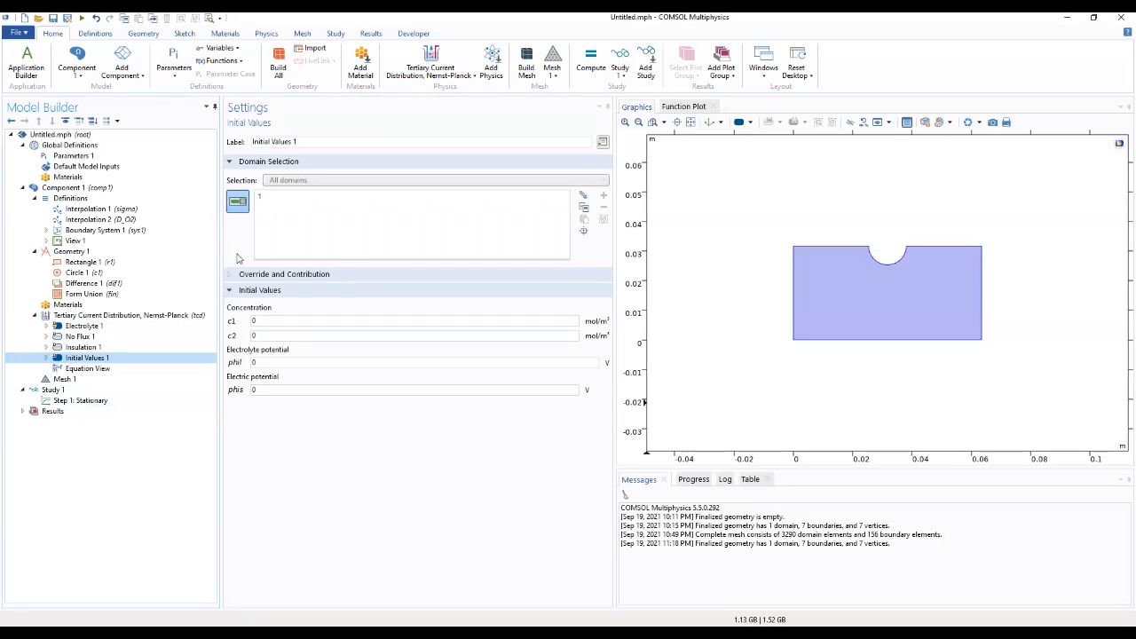
click(86, 317)
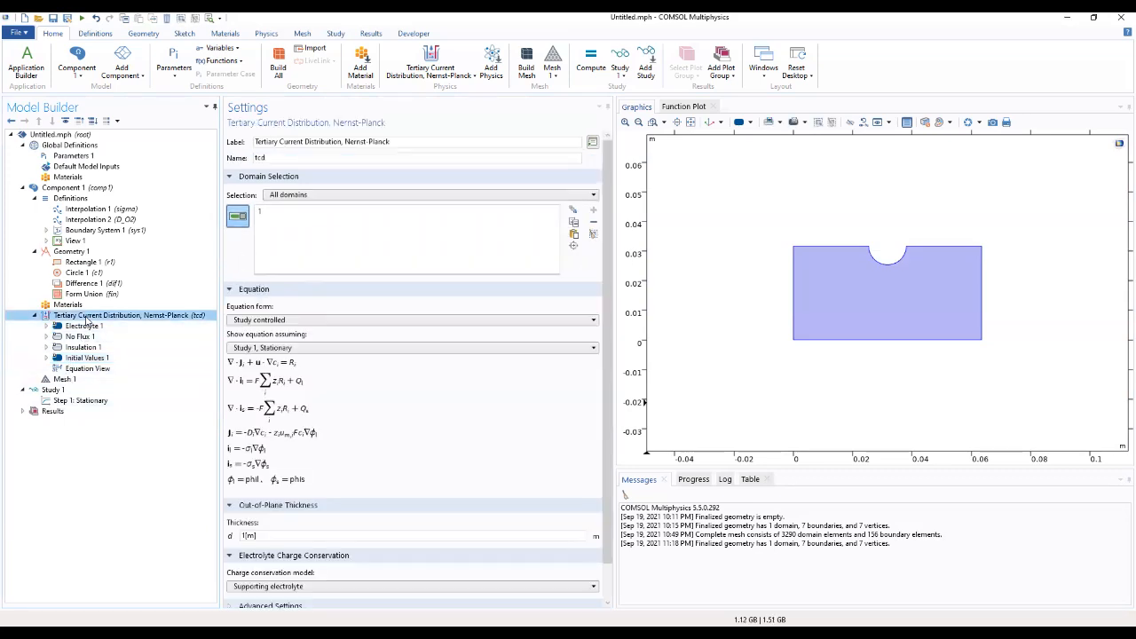
right_click(86, 317)
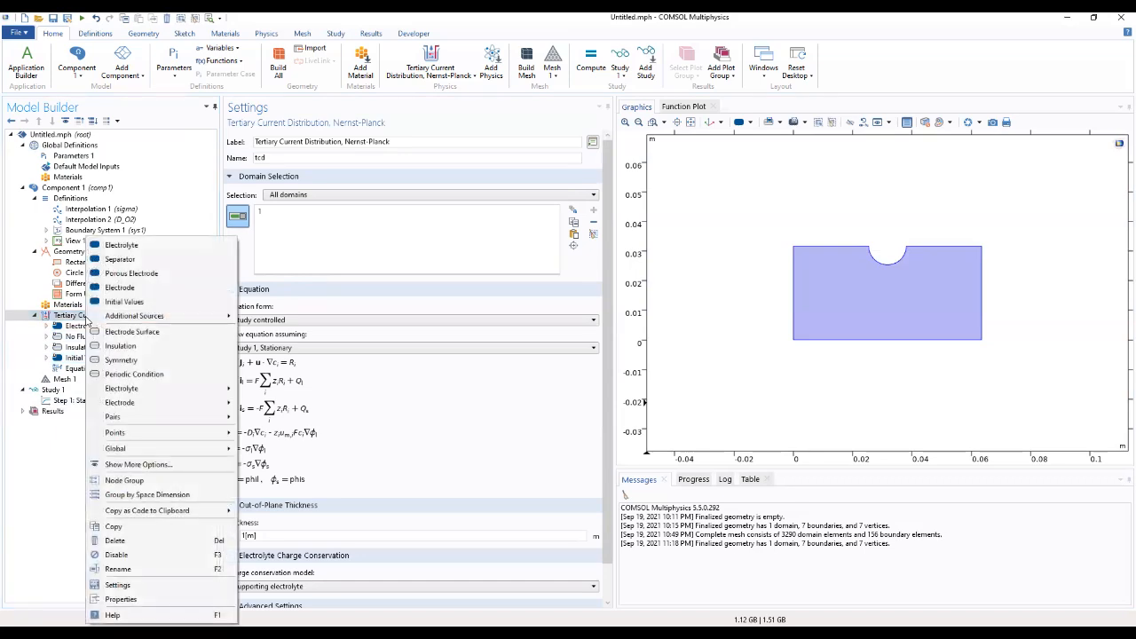
click(141, 333)
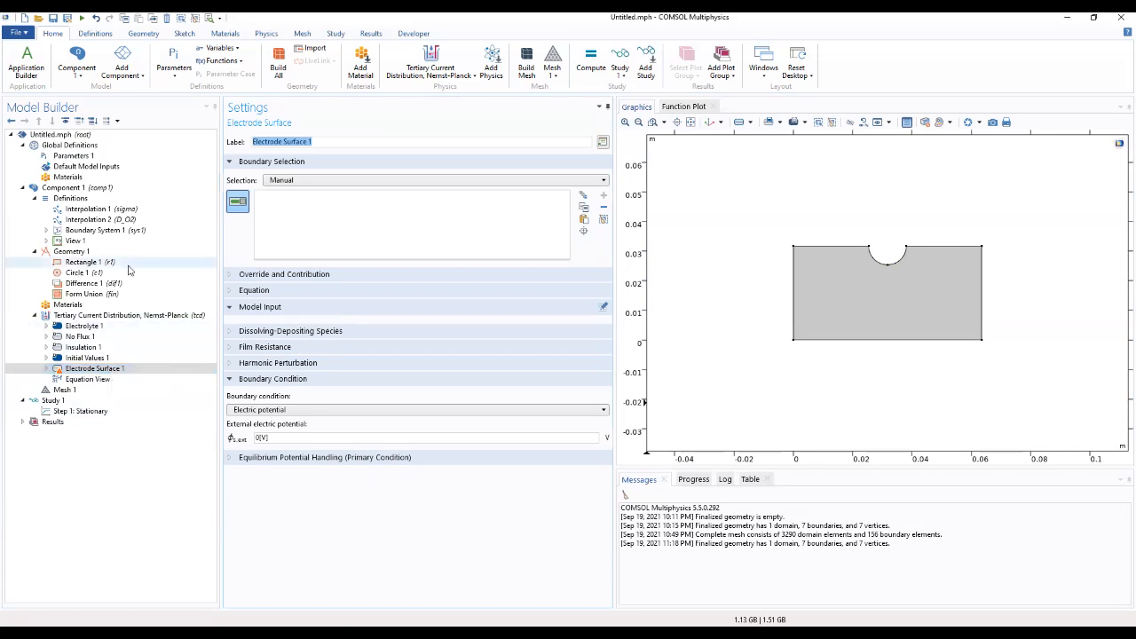
click(373, 142)
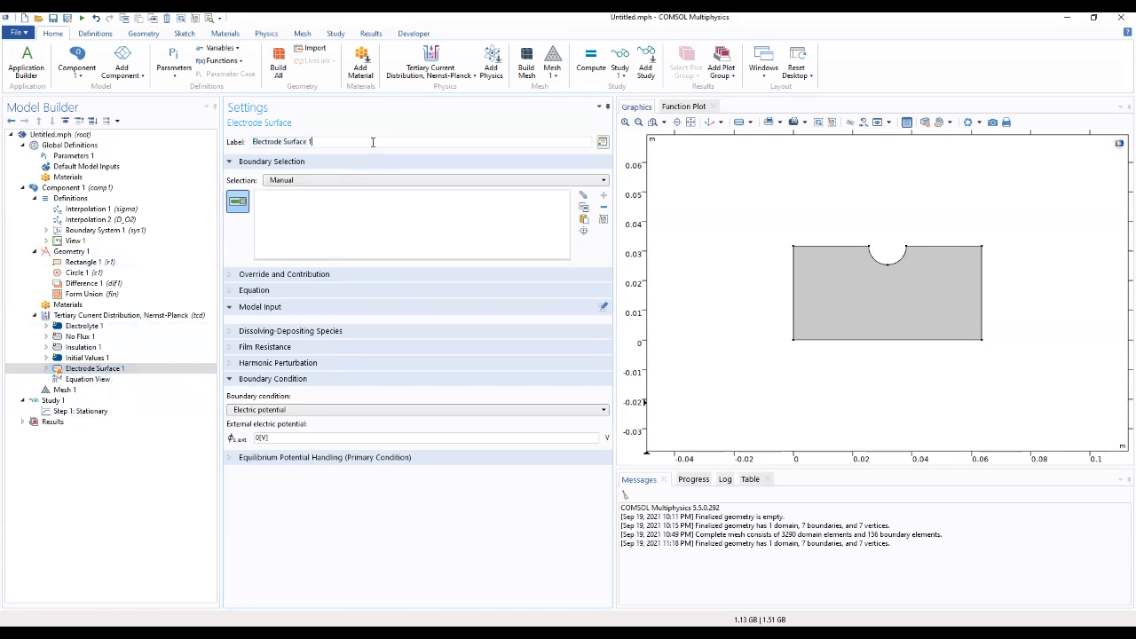
click(236, 207)
click(239, 203)
click(792, 290)
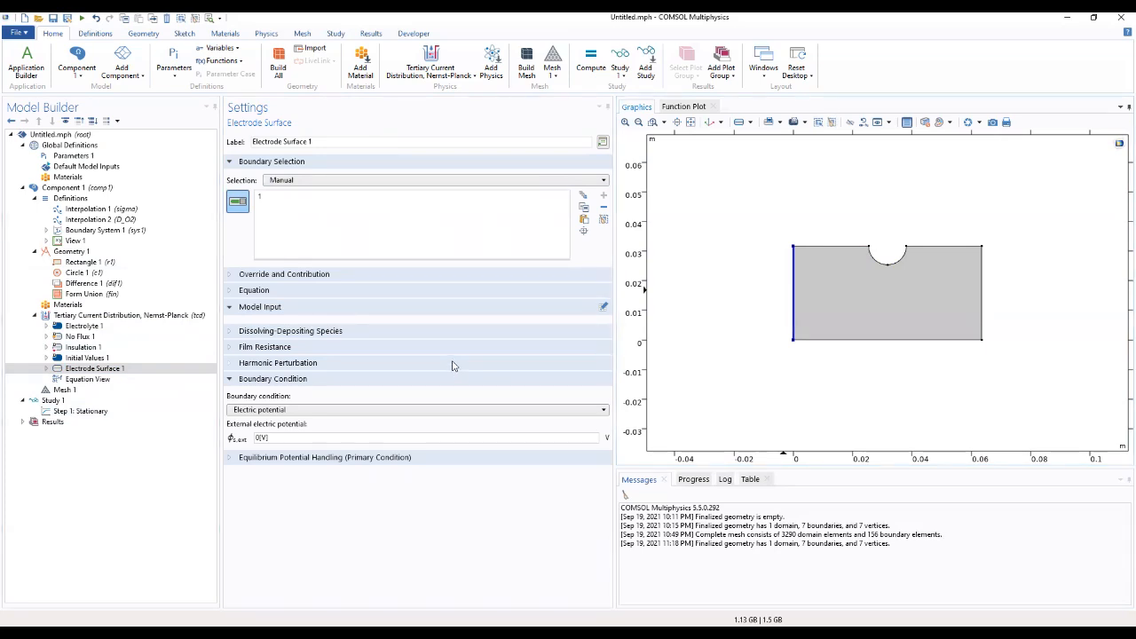
- Rename the electrode reaction under the new electrode surface as Zinc oxidation
click(310, 459)
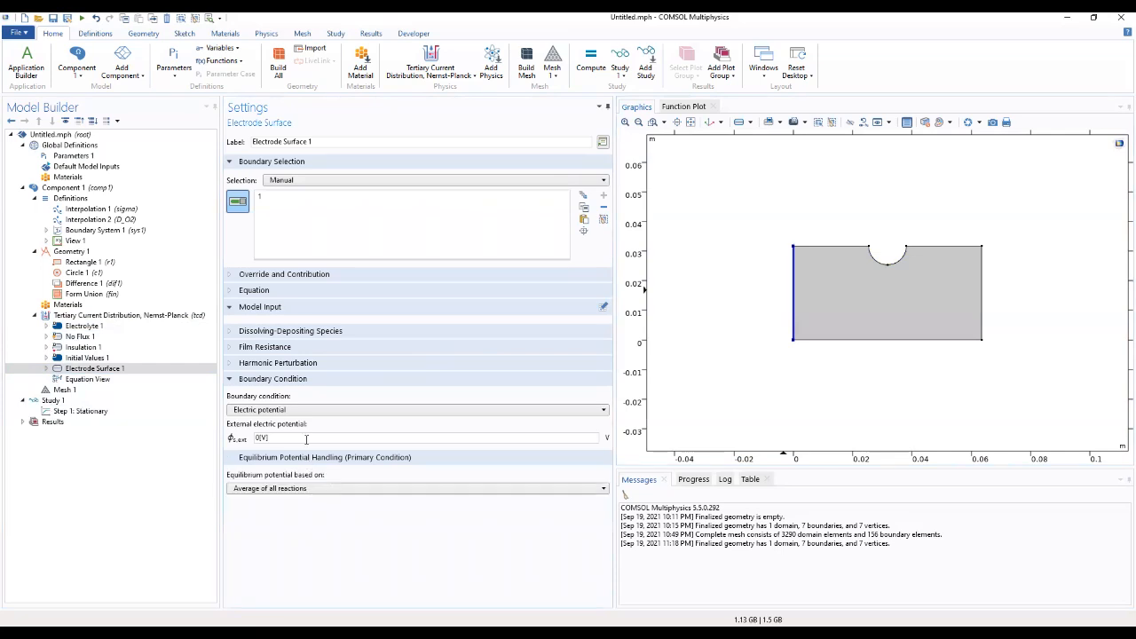
click(290, 367)
click(299, 348)
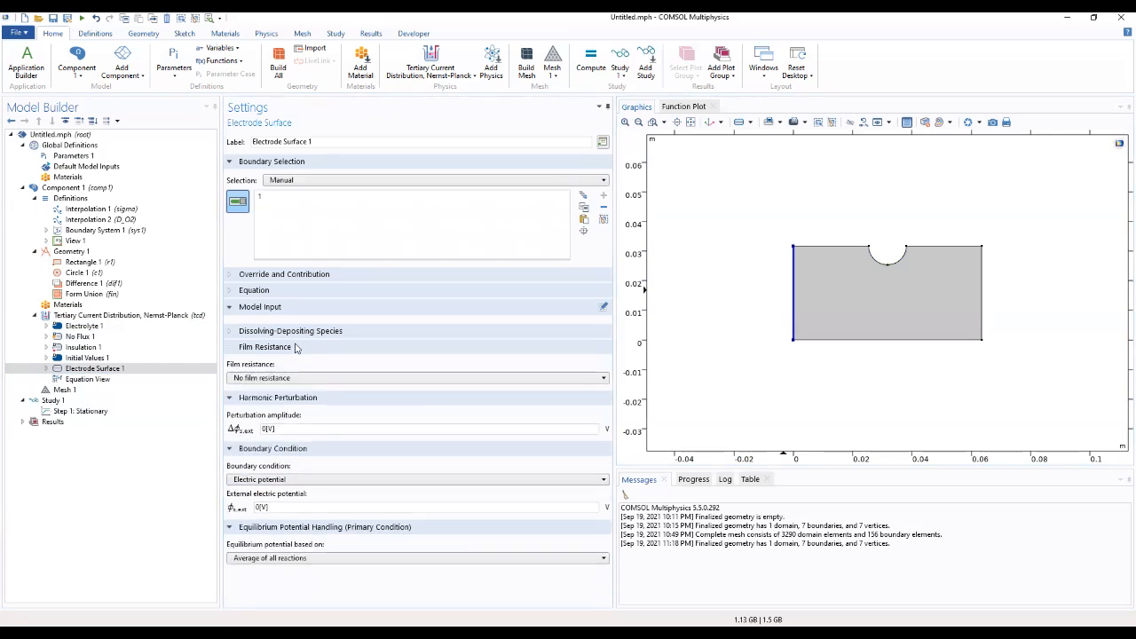
click(286, 331)
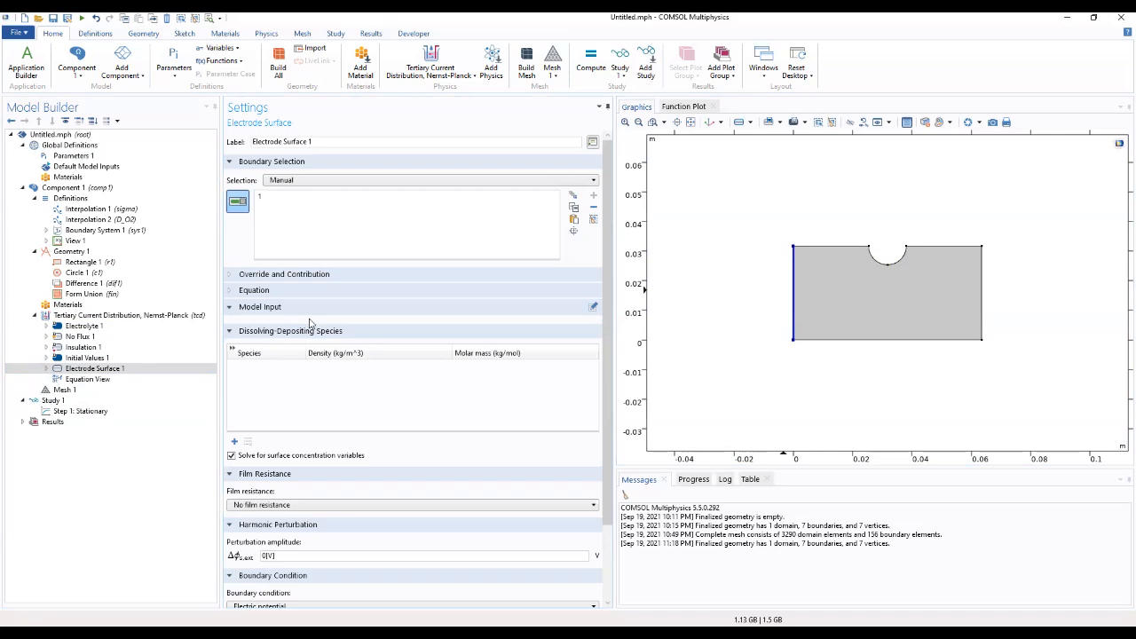
scroll(315, 325, down, 2)
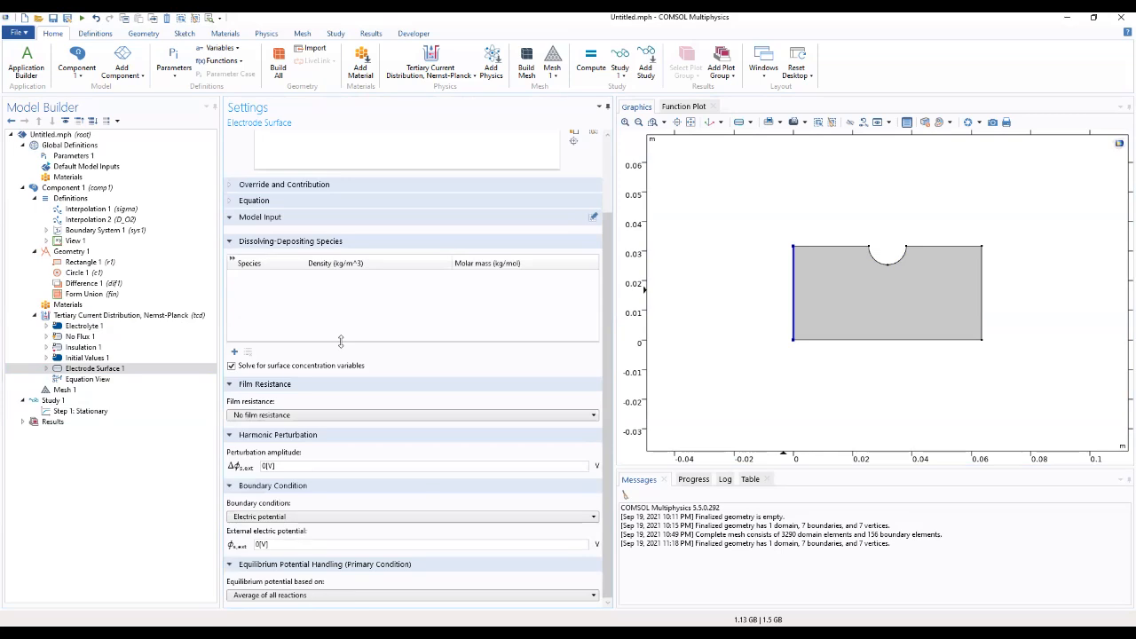
click(86, 370)
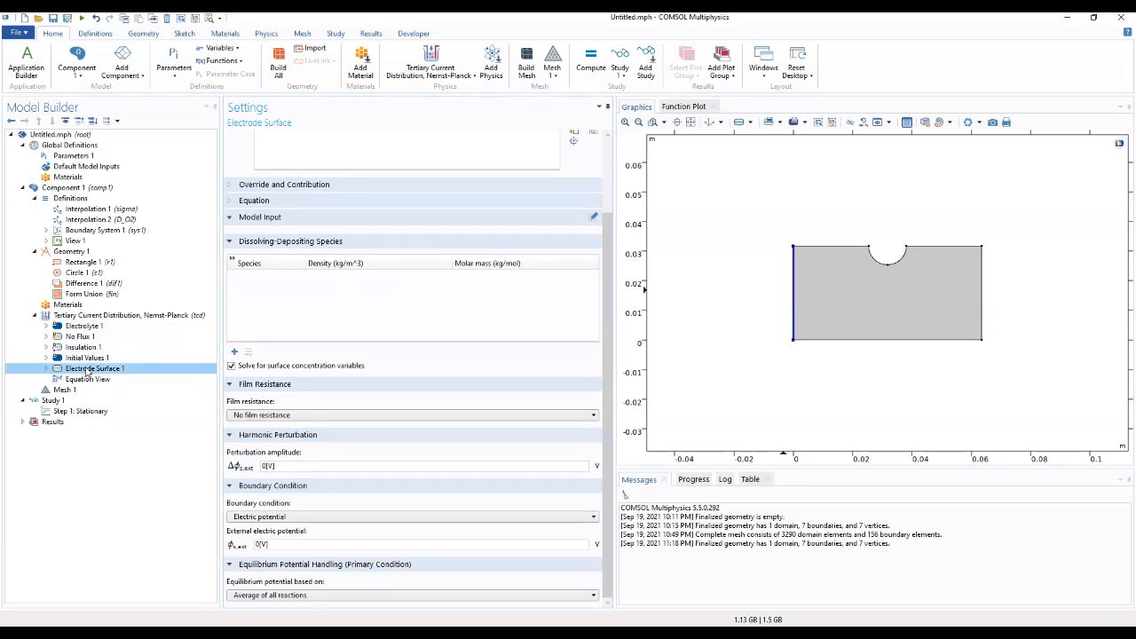
click(46, 369)
click(90, 380)
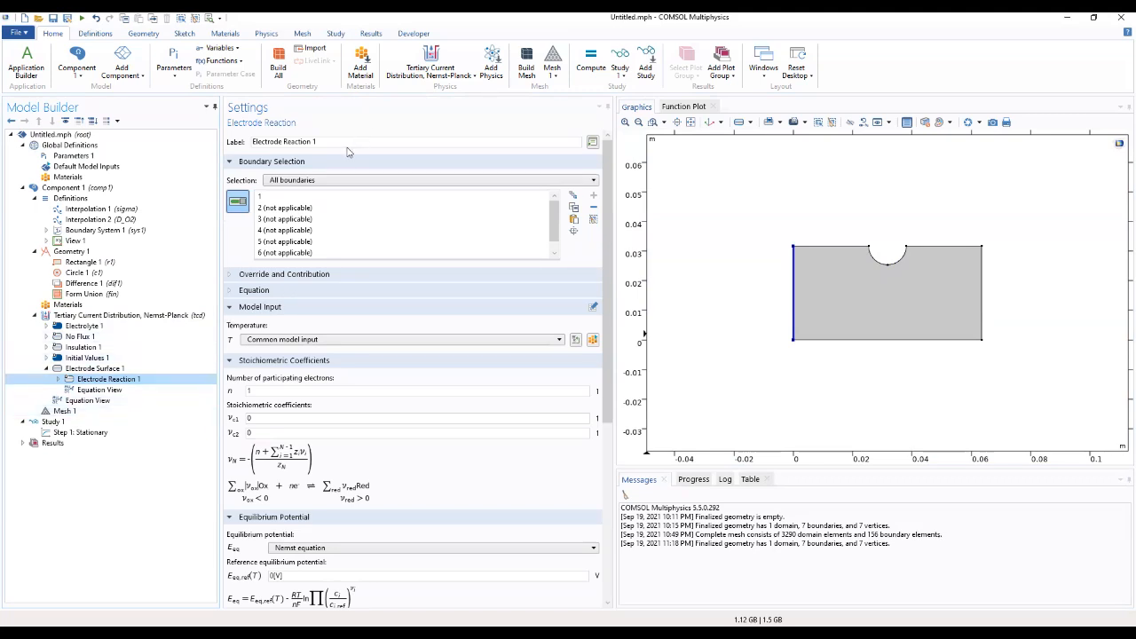
drag(340, 143, 246, 167)
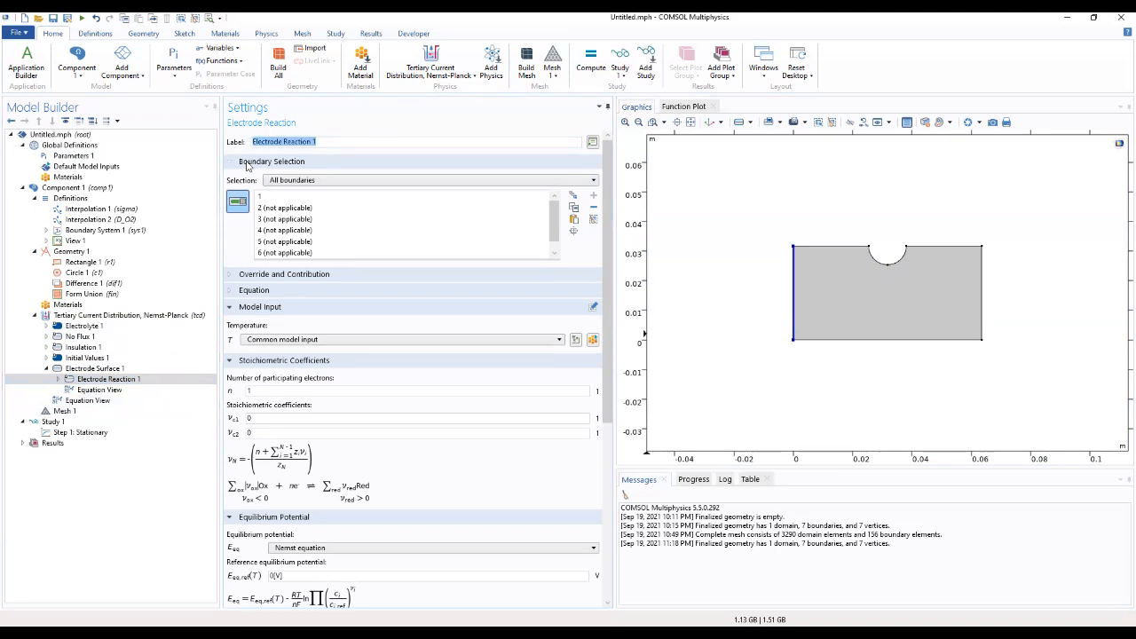
text(Zinc oxidation)
- Make the zinc oxidation reaction's equilibrium potential user defined with the value Eeq_Zn
scroll(417, 442, down, 5)
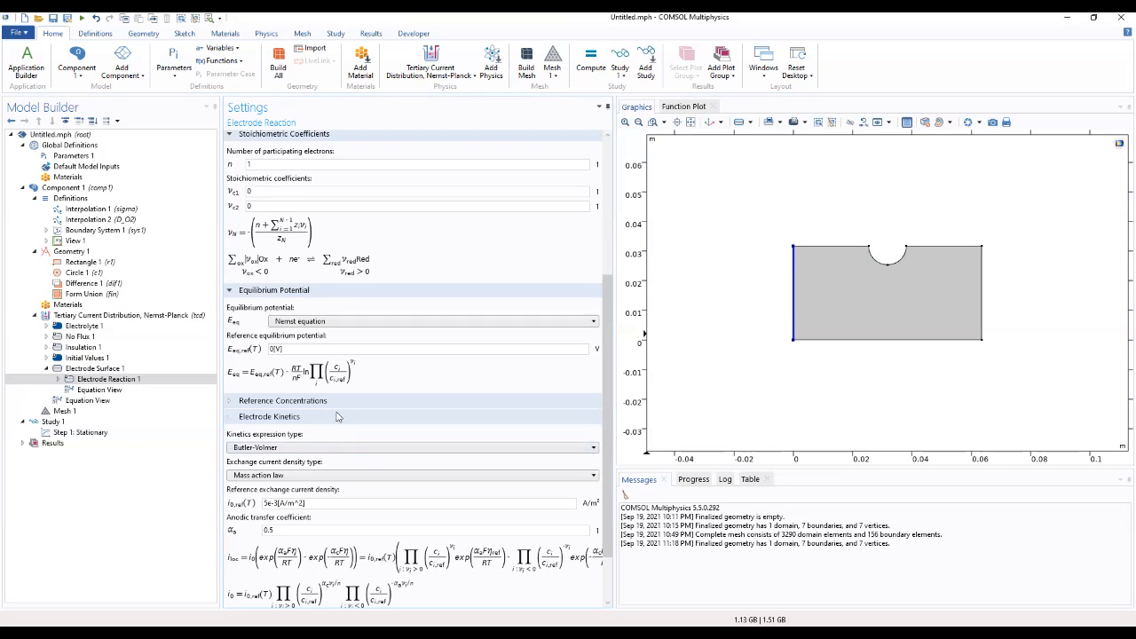
click(353, 321)
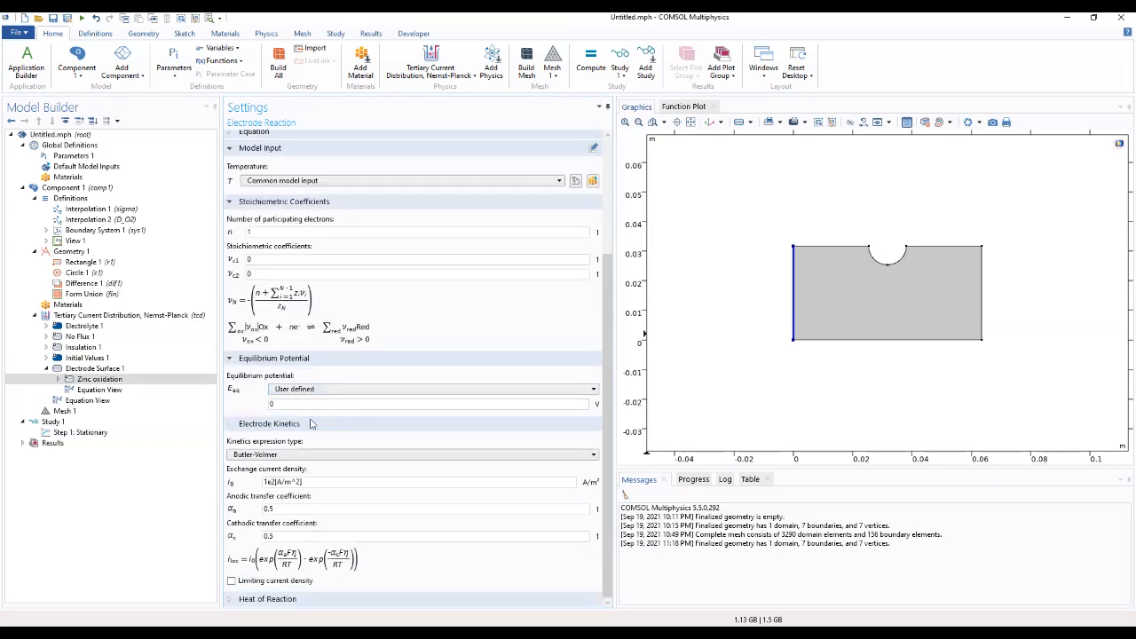
drag(307, 404, 233, 426)
text(eeq_ZN)
key(BackSpace)
text(n)
- Set the zinc oxidation reaction's kinetics expression type to Thermodynamic equilibrium and review its heat of reaction settings
click(313, 457)
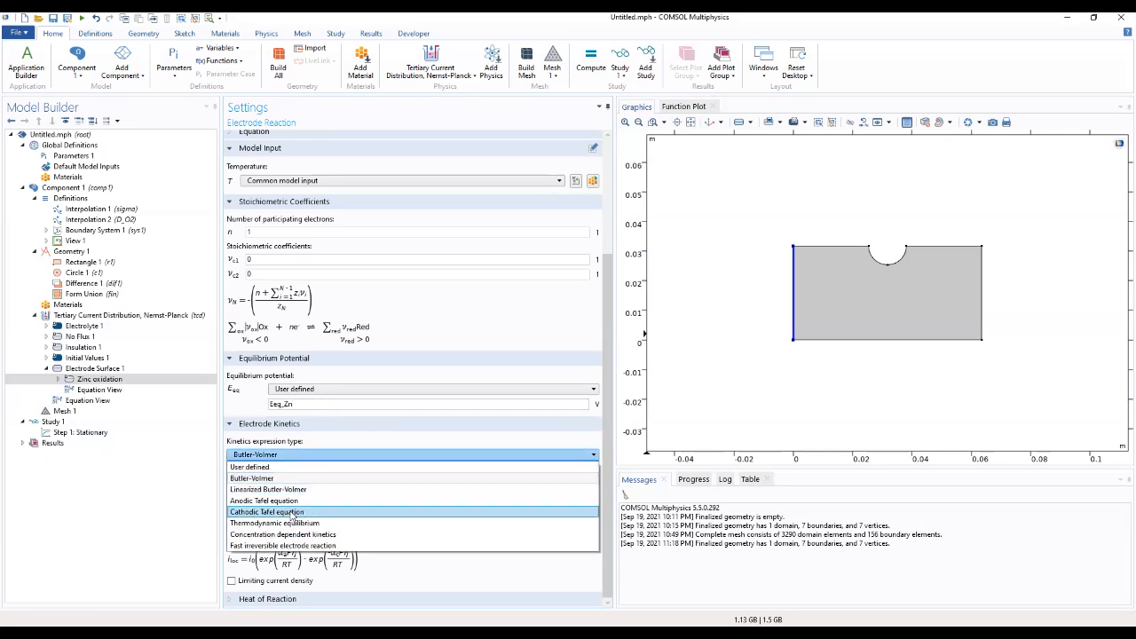
click(291, 526)
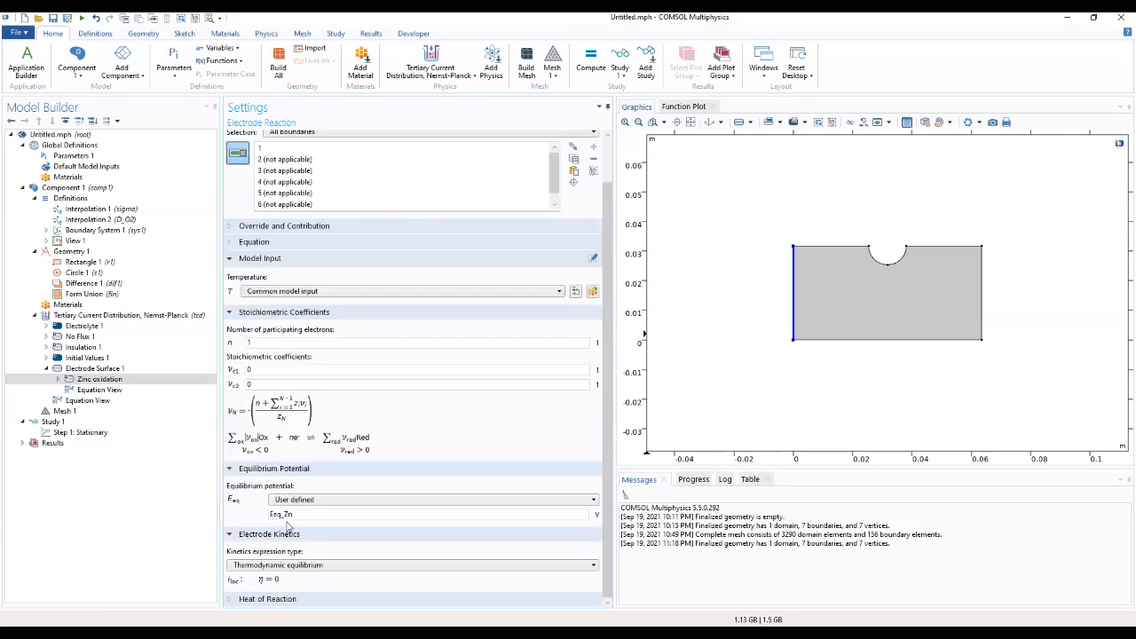
click(347, 539)
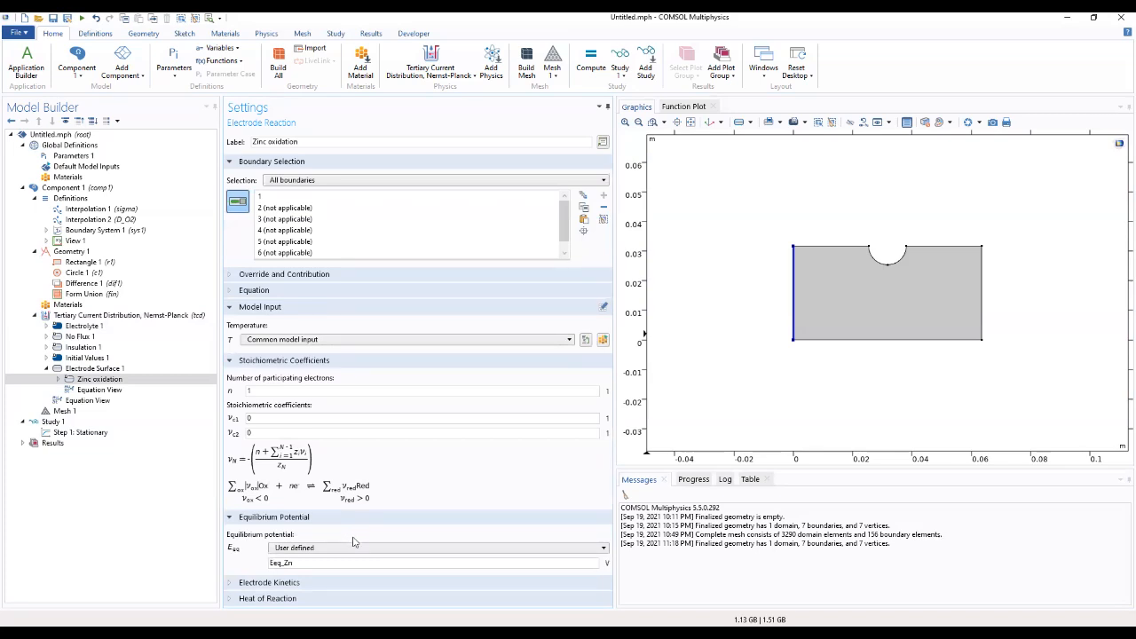
click(317, 586)
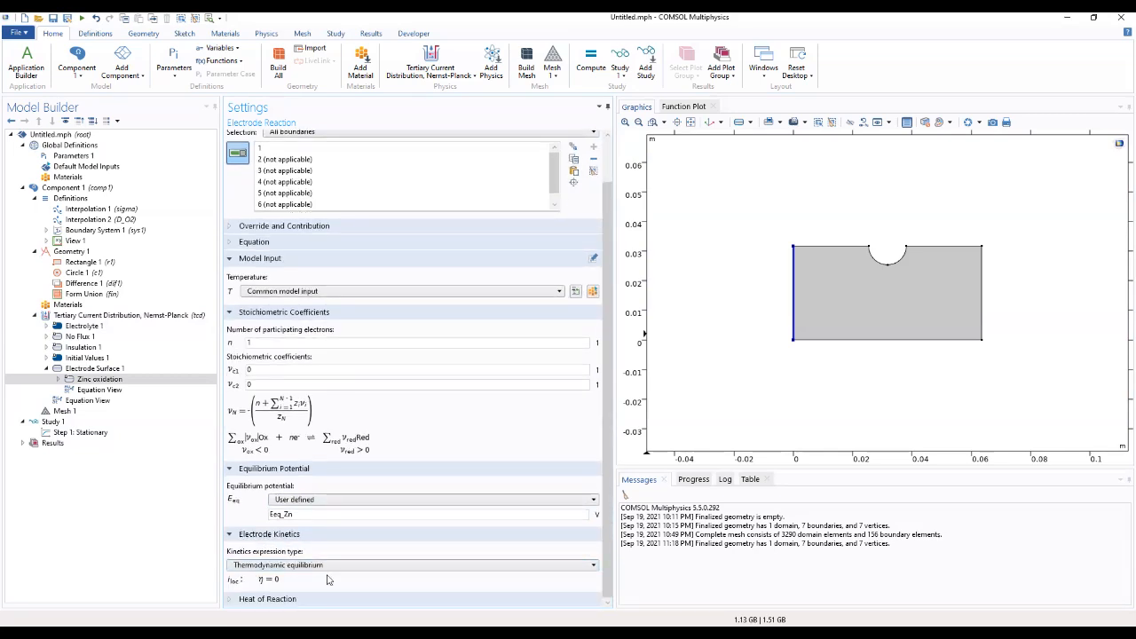
click(328, 600)
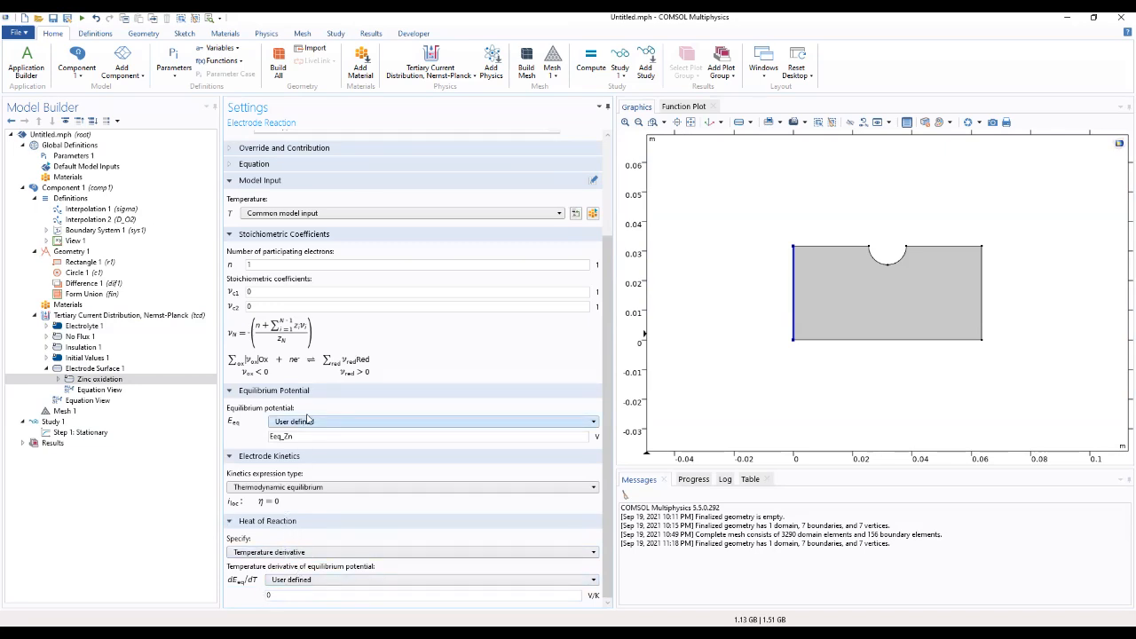
scroll(313, 410, up, 3)
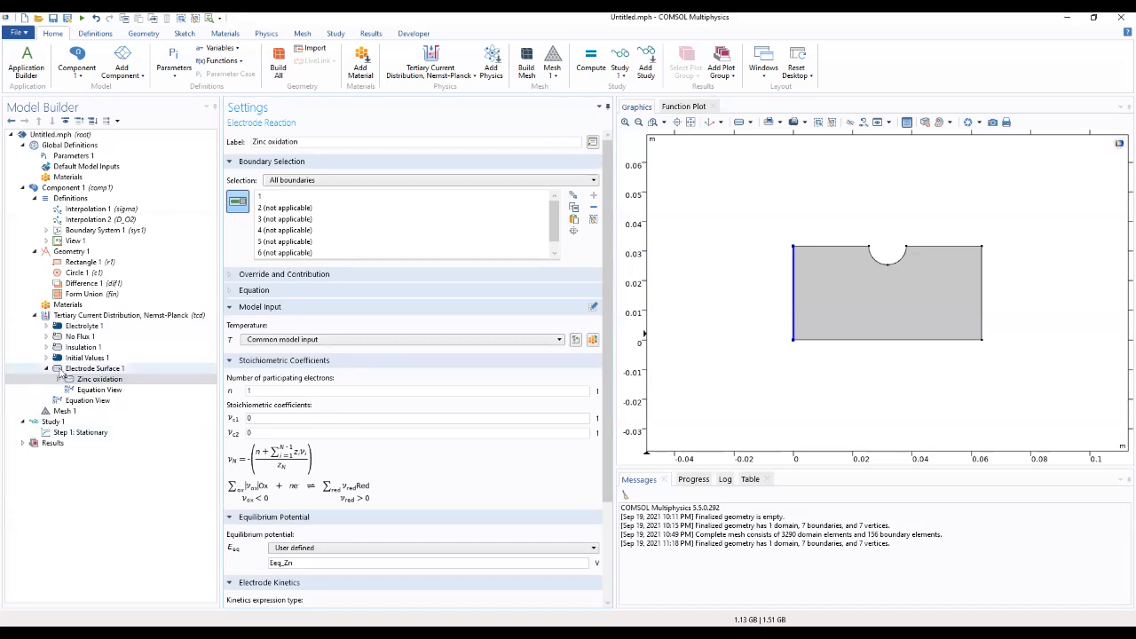
- Add a second Electrode Surface to the tertiary current distribution physics and open its settings
click(62, 372)
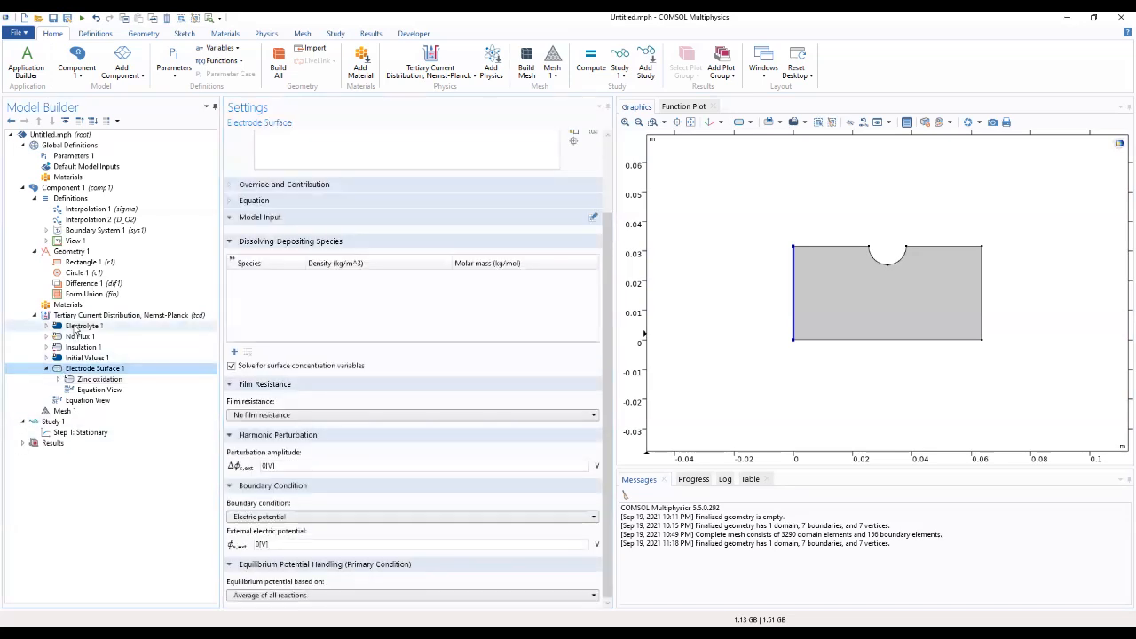
click(76, 317)
right_click(75, 317)
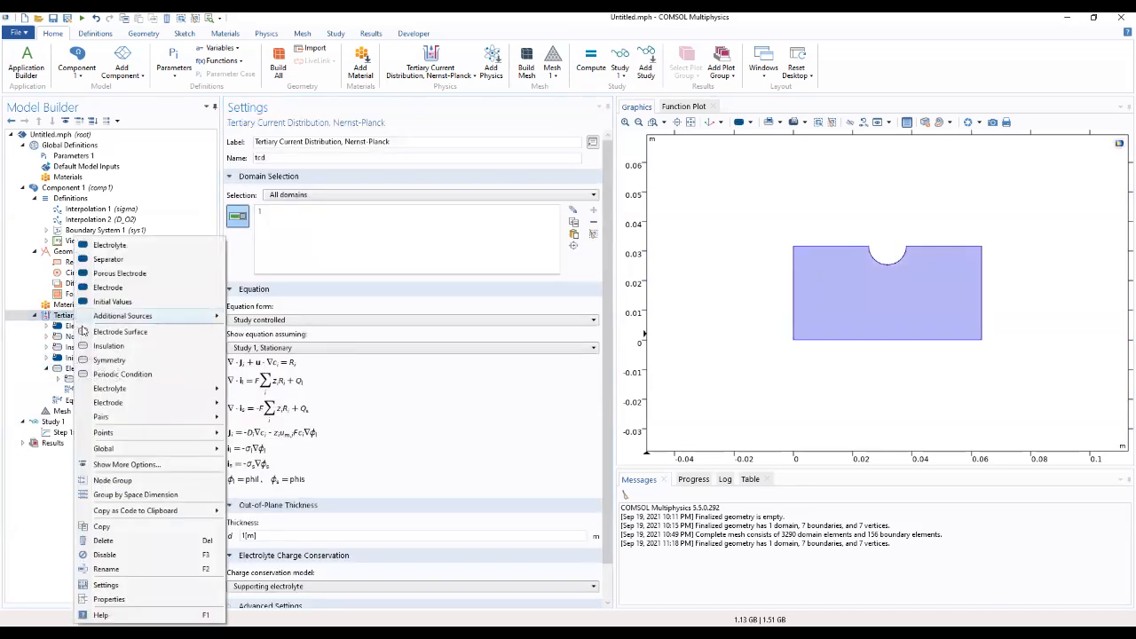
click(102, 331)
click(104, 400)
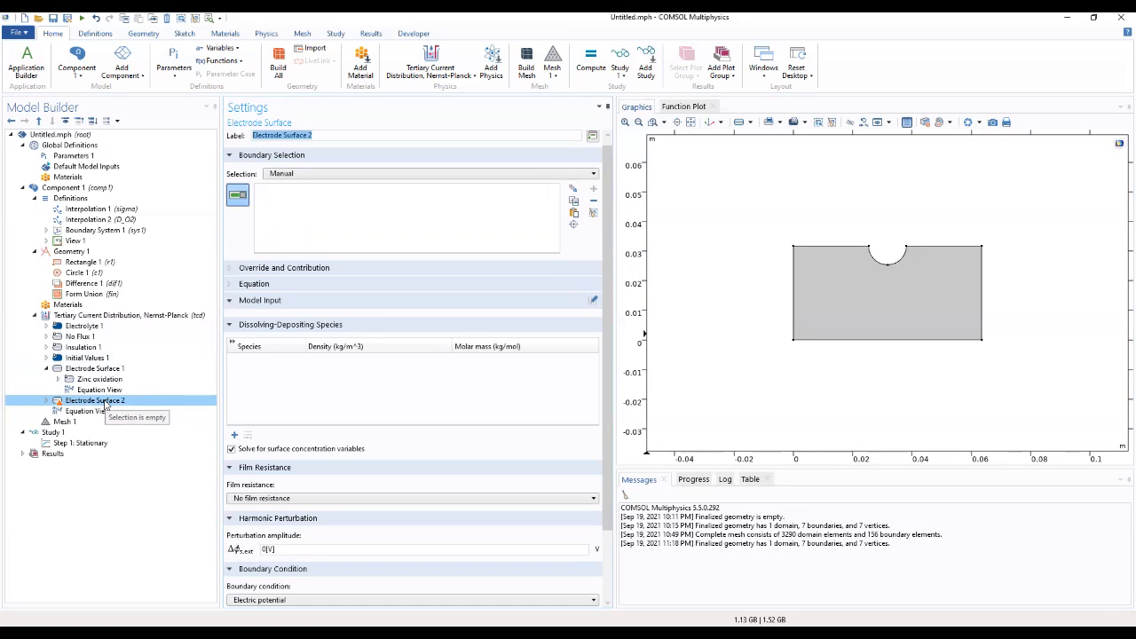
- Assign both arc boundaries of the semicircular notch, 6 and 7, to the second electrode surface
scroll(445, 272, up, 1)
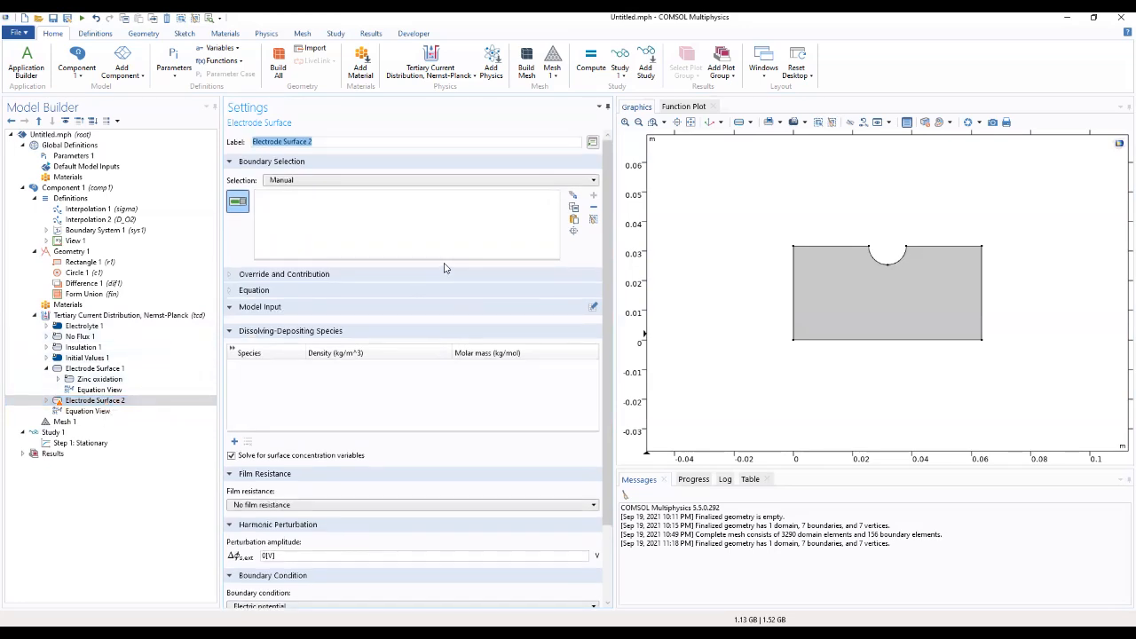
click(871, 257)
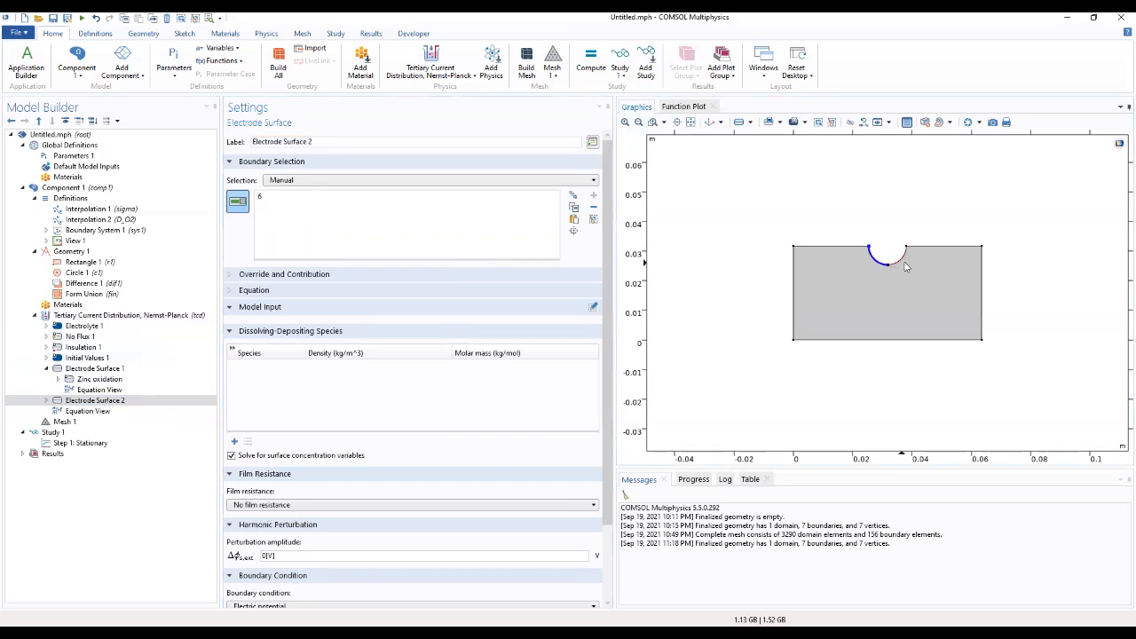
click(897, 261)
- Show the second electrode surface's equation and set its external electric potential to E_app
click(298, 291)
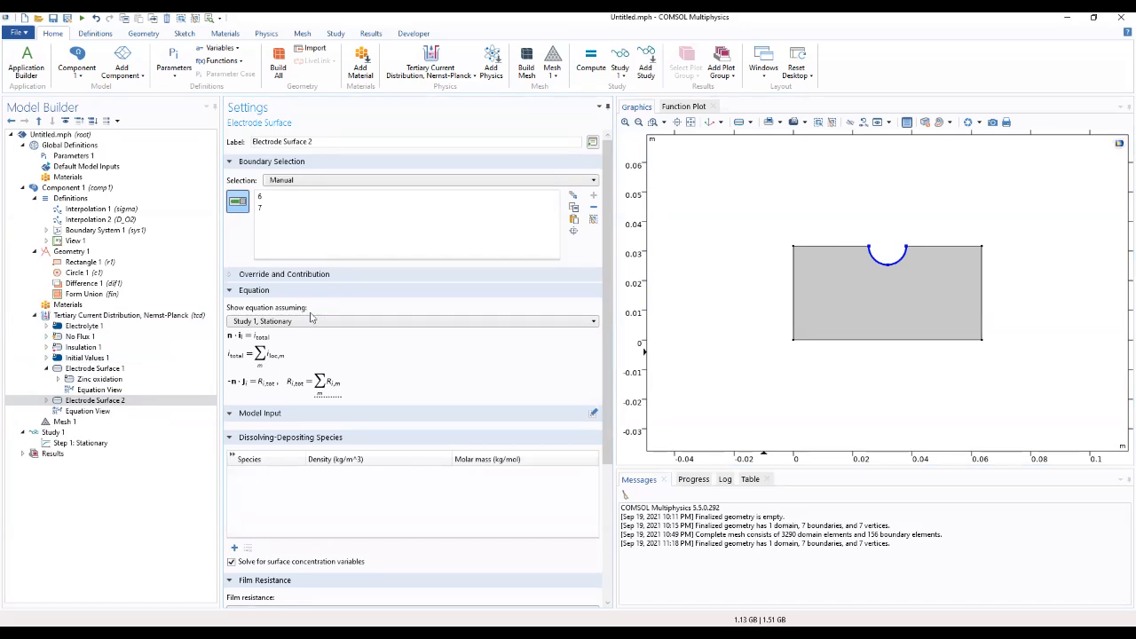
scroll(387, 412, down, 3)
scroll(387, 412, down, 1)
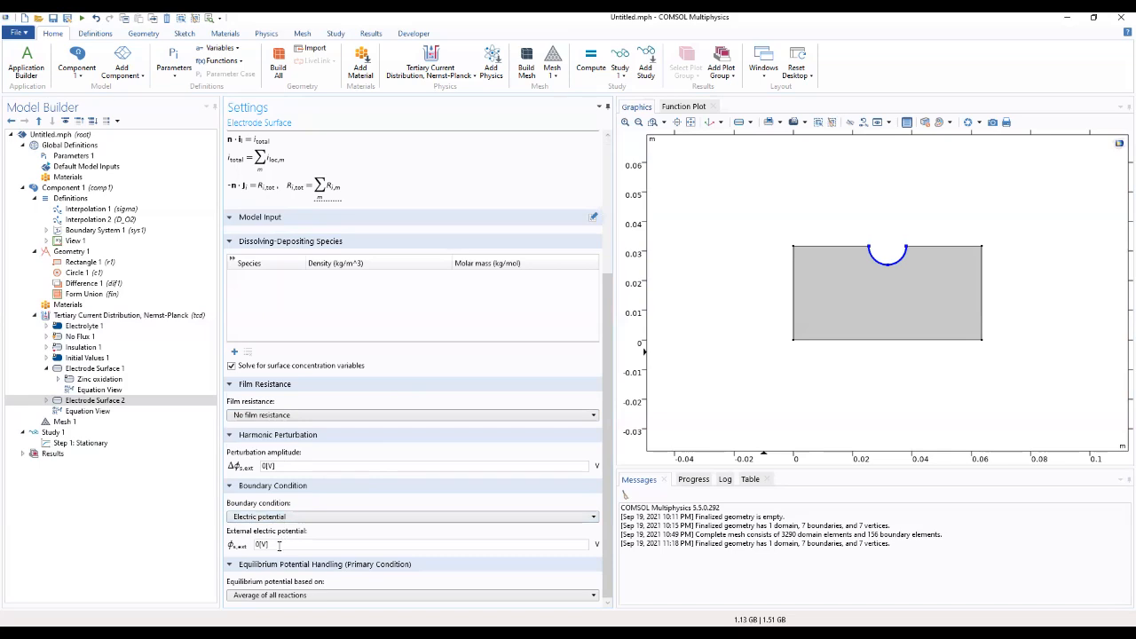
drag(270, 546, 214, 555)
text(E_app)
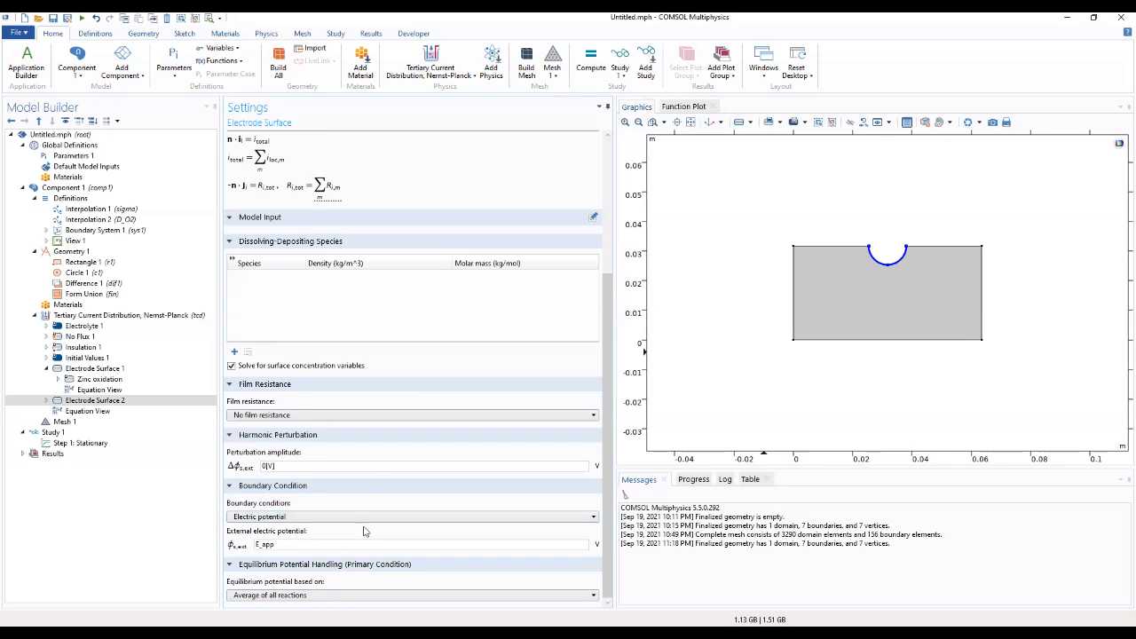
- Rename the electrode reaction under the second electrode surface as Oxygen reduction
click(95, 401)
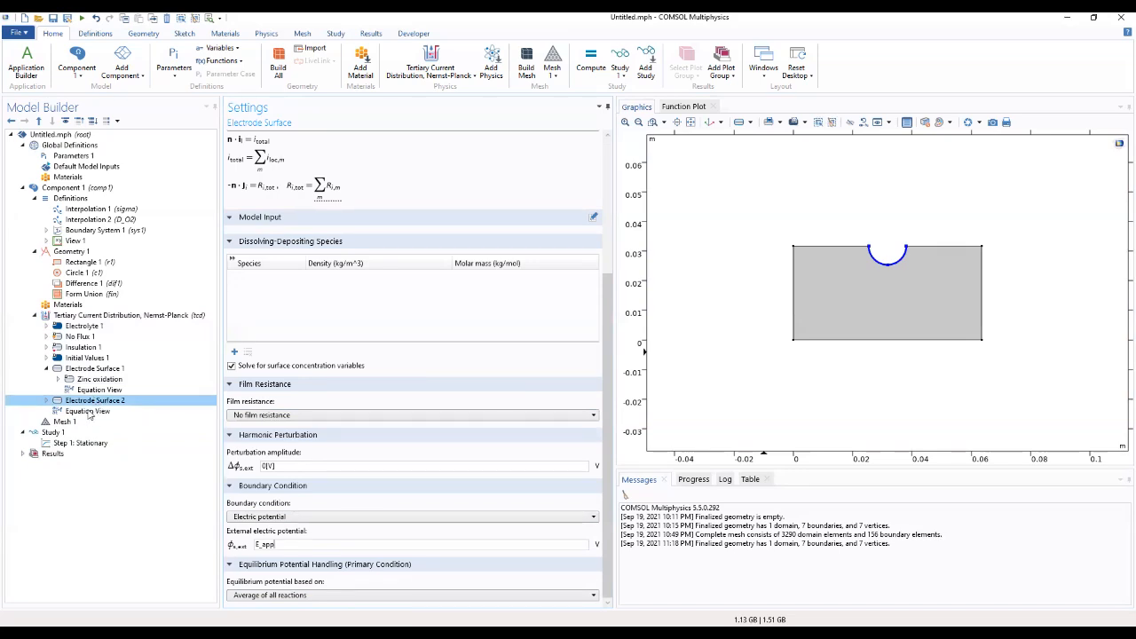
click(47, 400)
click(106, 411)
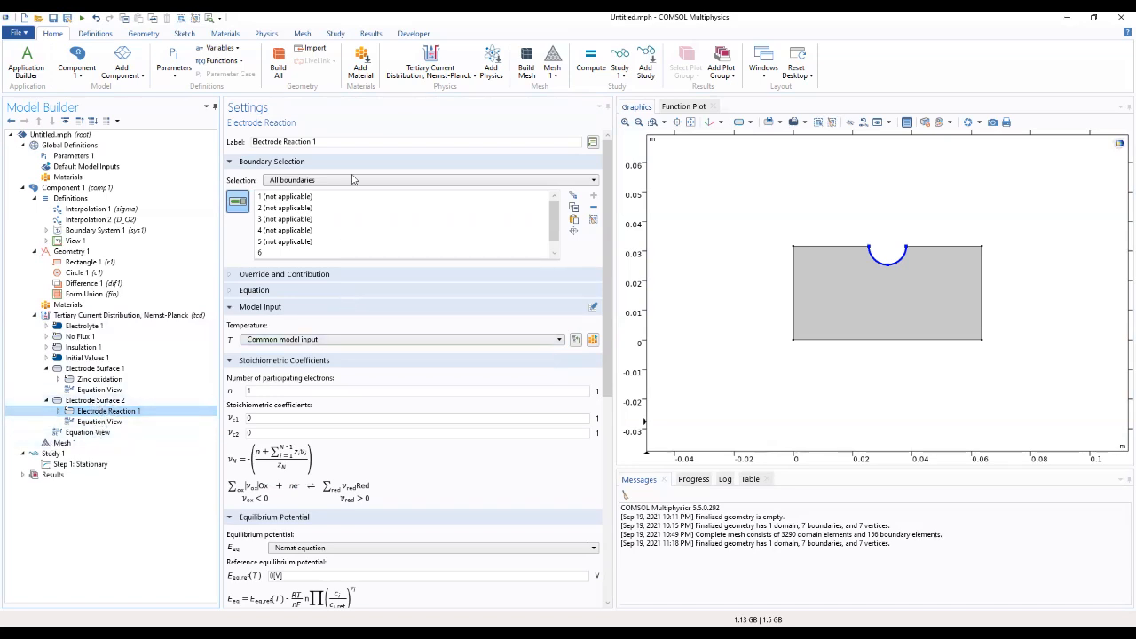
triple_click(284, 143)
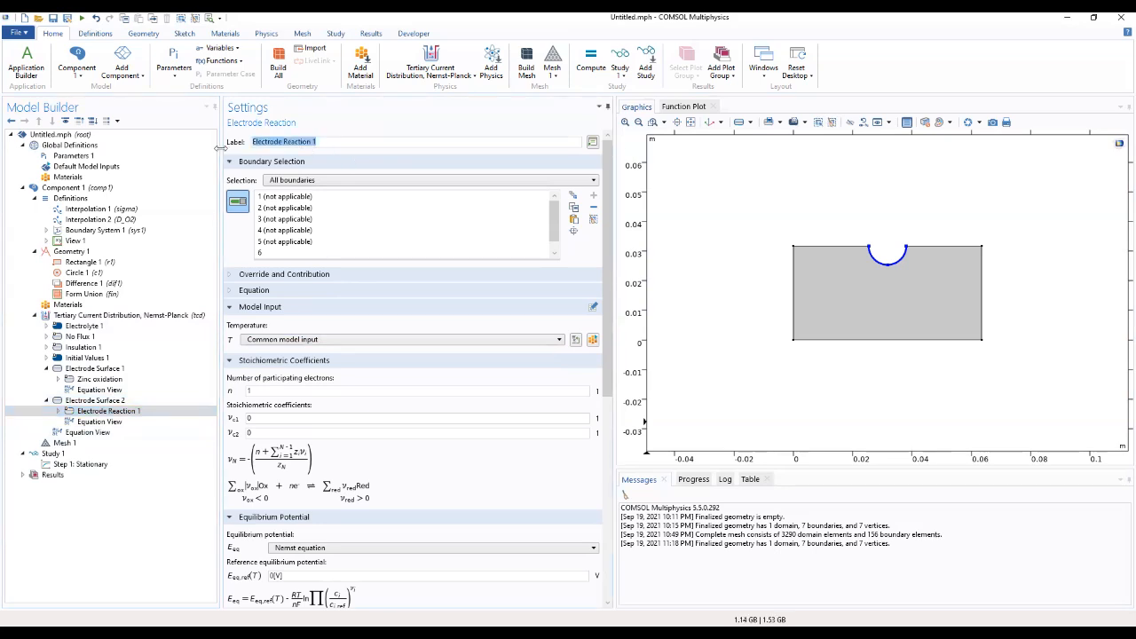
text(Oxy)
key(BackSpace)
text(yg)
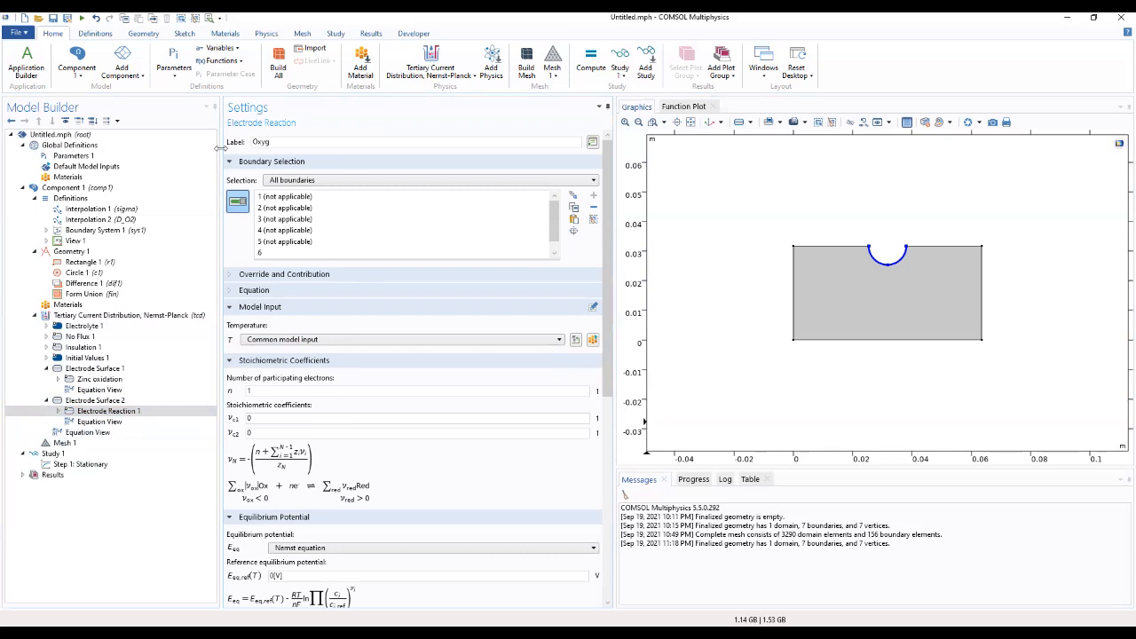
text(en reduction)
- Set the oxygen reduction reaction's number of participating electrons to 4 and the stoichiometric coefficient of c1 to -1
double_click(256, 390)
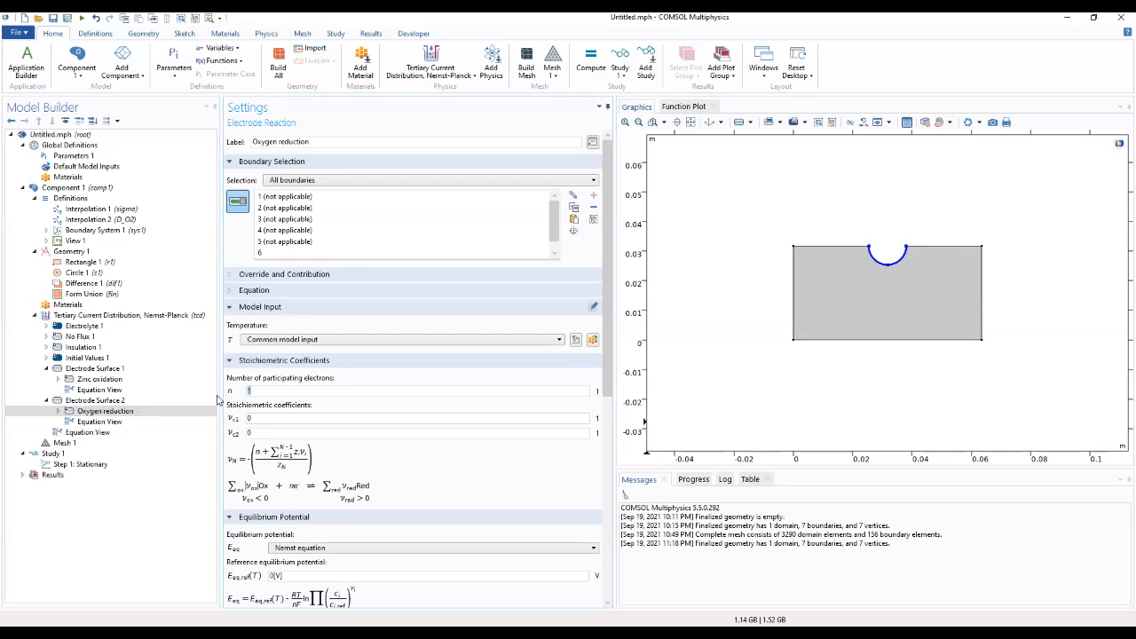
text(4)
drag(253, 418, 233, 421)
text(-1)
- Make the oxygen reduction reaction's equilibrium potential user defined with the value Eeq_O2
scroll(404, 450, down, 1)
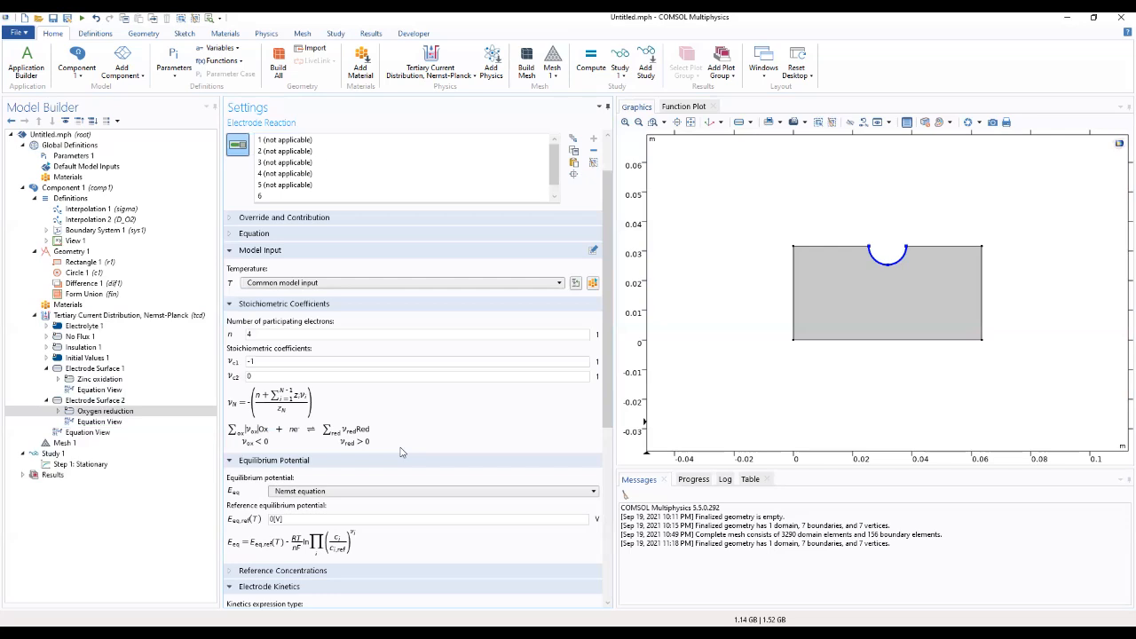
scroll(401, 453, down, 2)
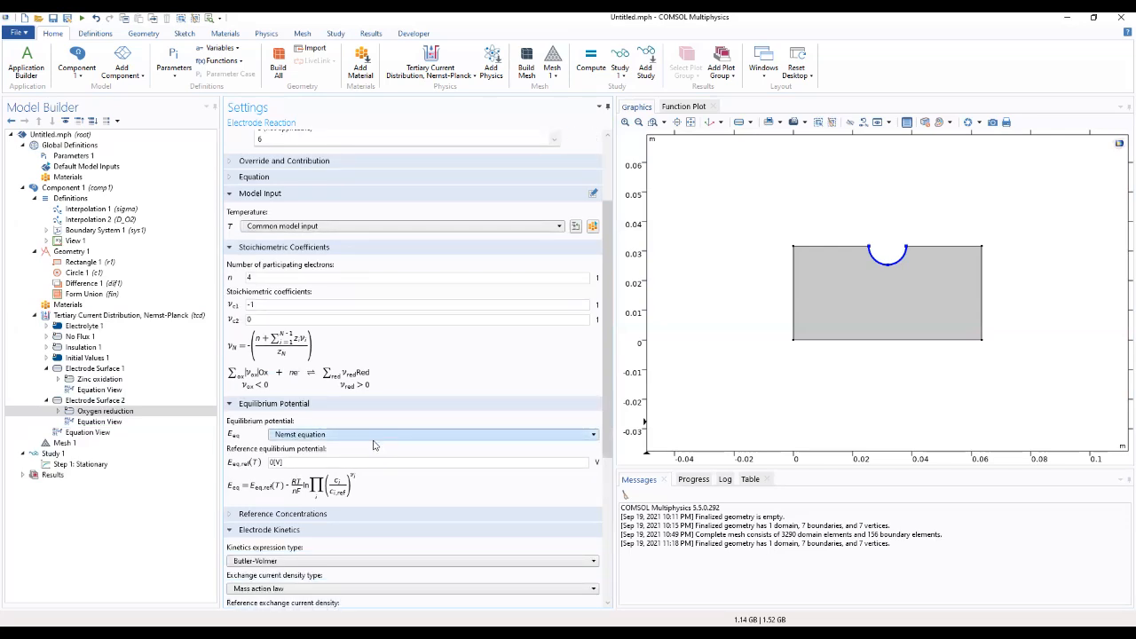
click(374, 435)
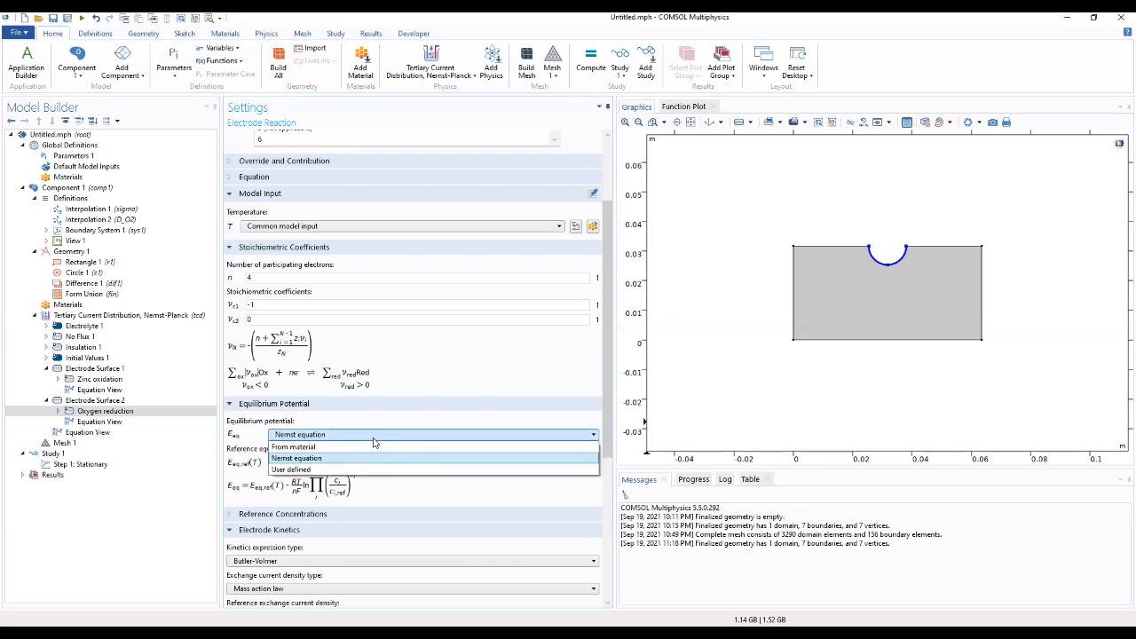
click(355, 469)
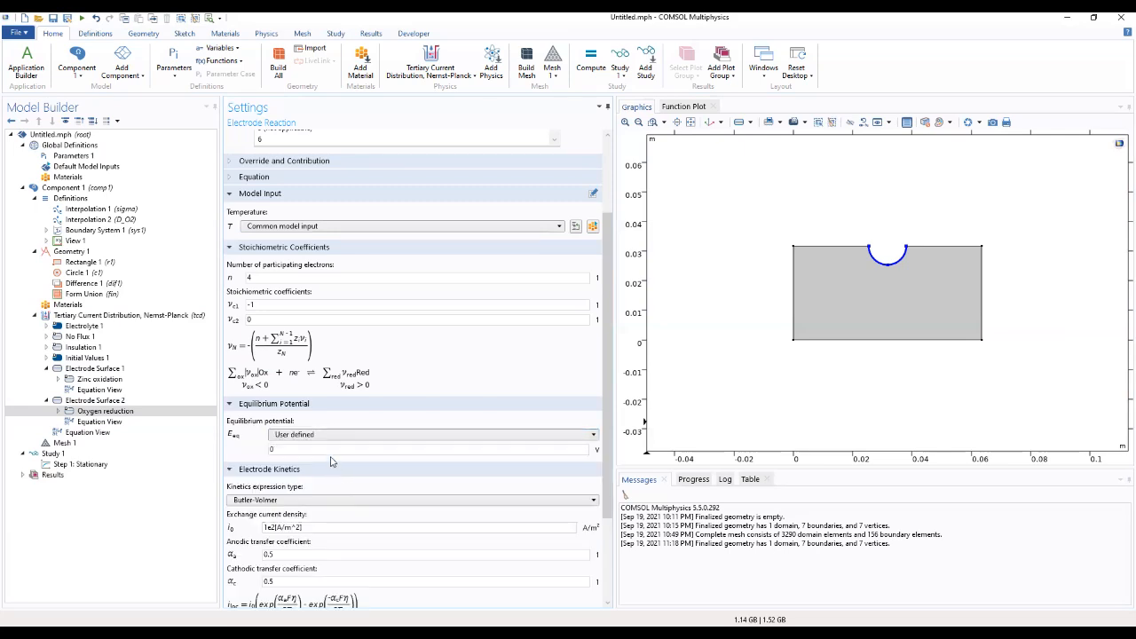
drag(327, 451, 226, 463)
text(Ee)
text(q)
text(_o)
text(O2)
- Set the oxygen reduction kinetics to Cathodic Tafel equation with the exchange current density c/C_O2_ref*i0_O2
click(252, 502)
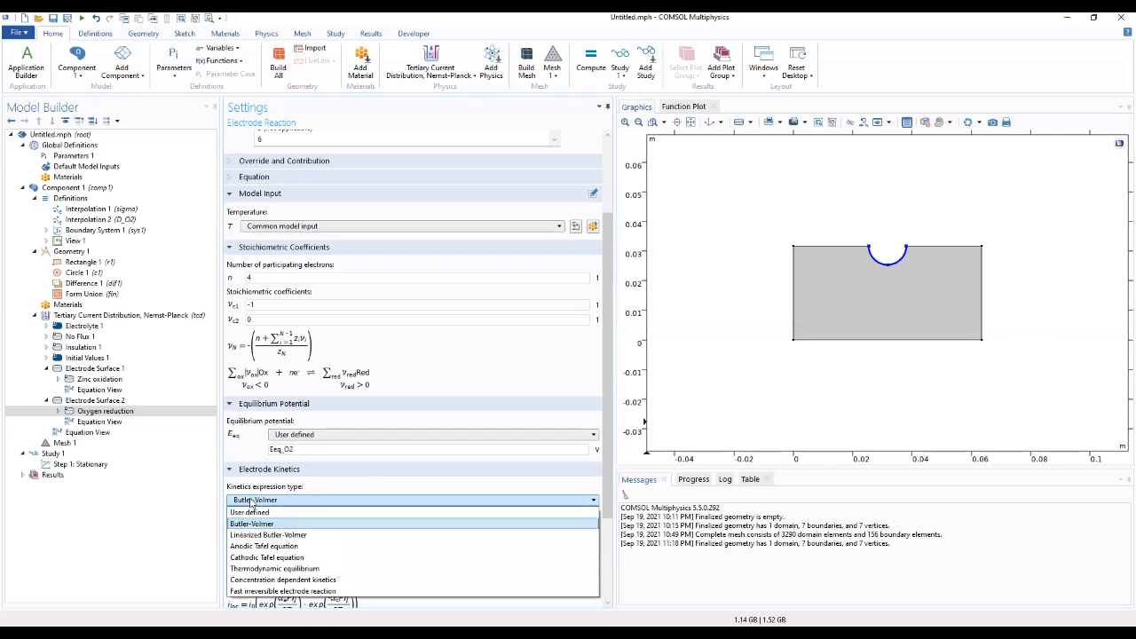
click(255, 558)
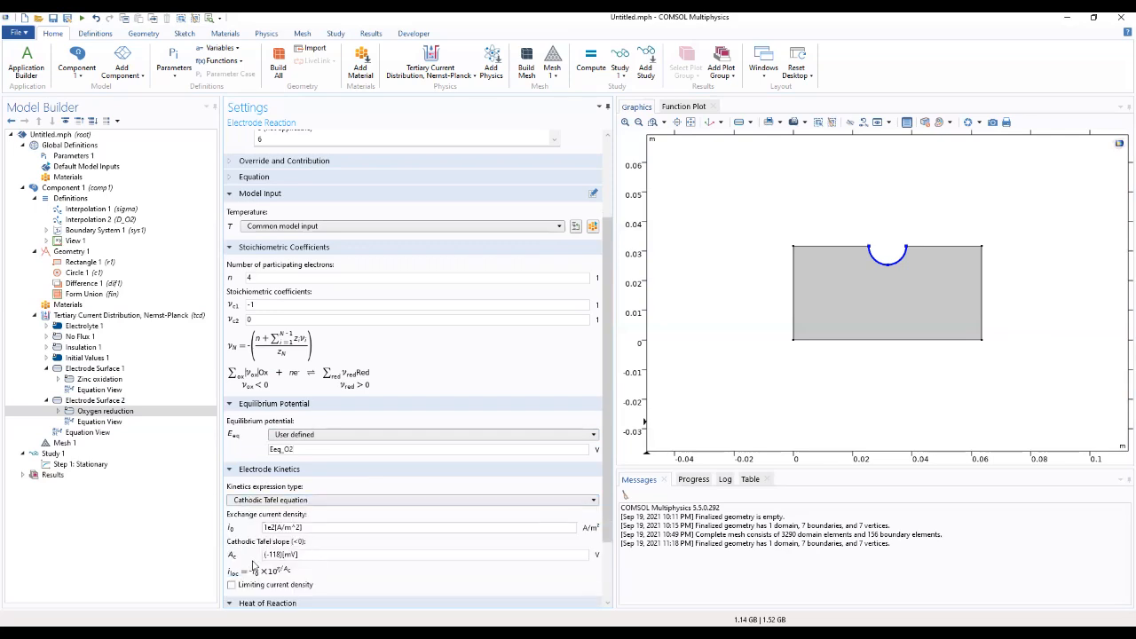
drag(309, 527, 236, 521)
text(c/C_O2_R)
key(BackSpace)
text(ref^0_O2)
drag(318, 555, 200, 566)
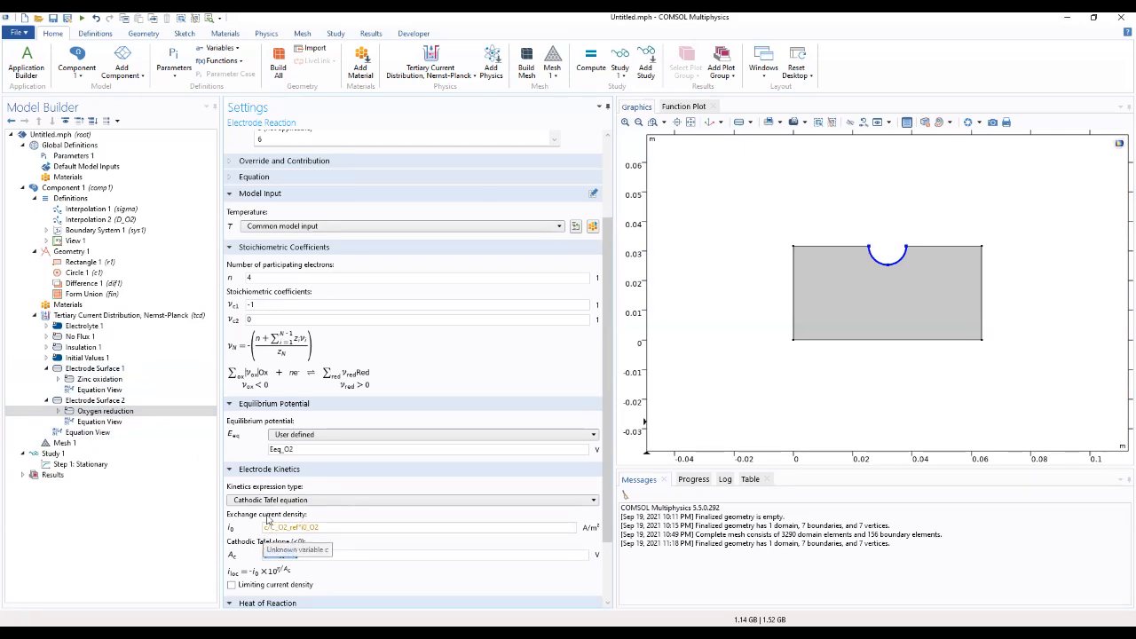
key(Tab)
- Set the initial value of concentration c1 to C_O2_ref
click(101, 358)
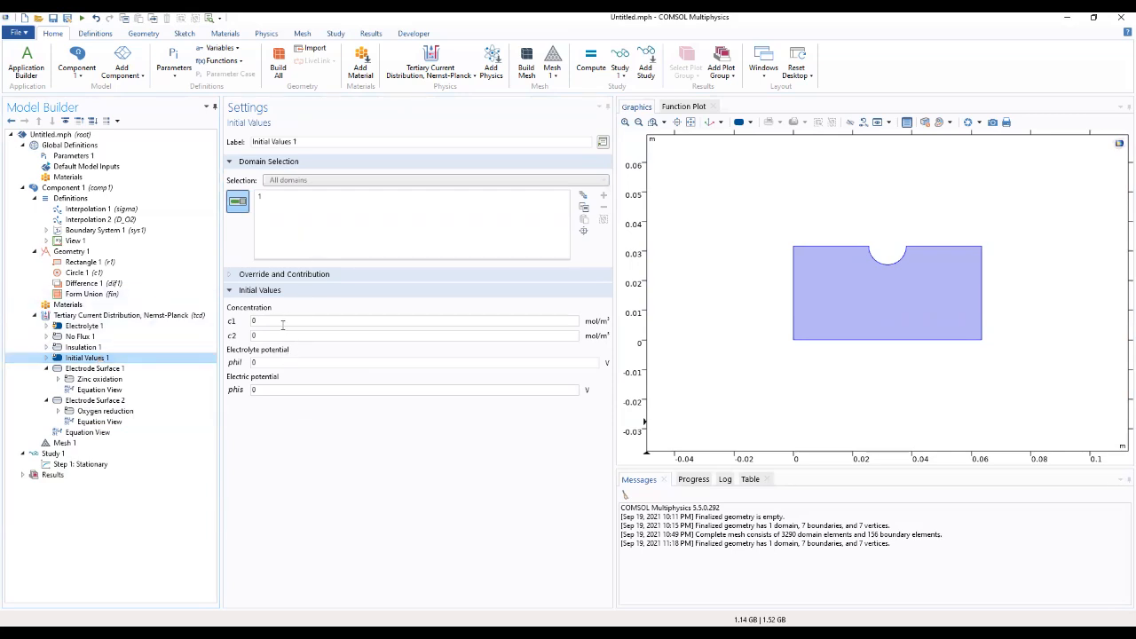
double_click(255, 321)
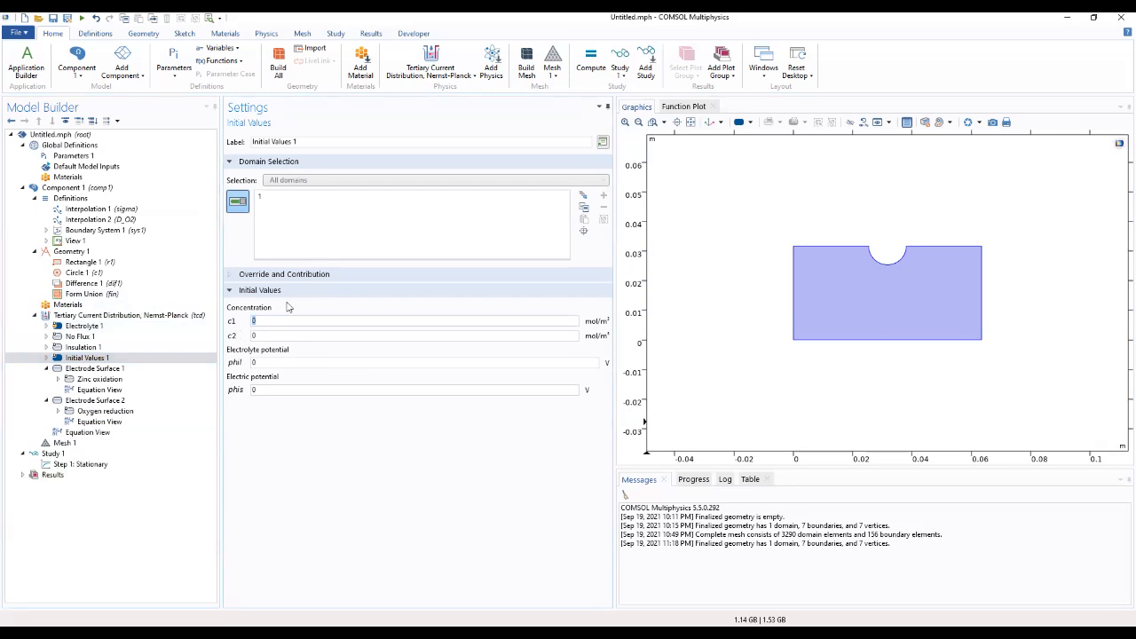
key(BackSpace)
- Correct the oxygen reduction exchange current density to c1/C_O2_ref*i0_O2, set the cathodic Tafel slope to A_O2, and review the reaction's settings
click(100, 411)
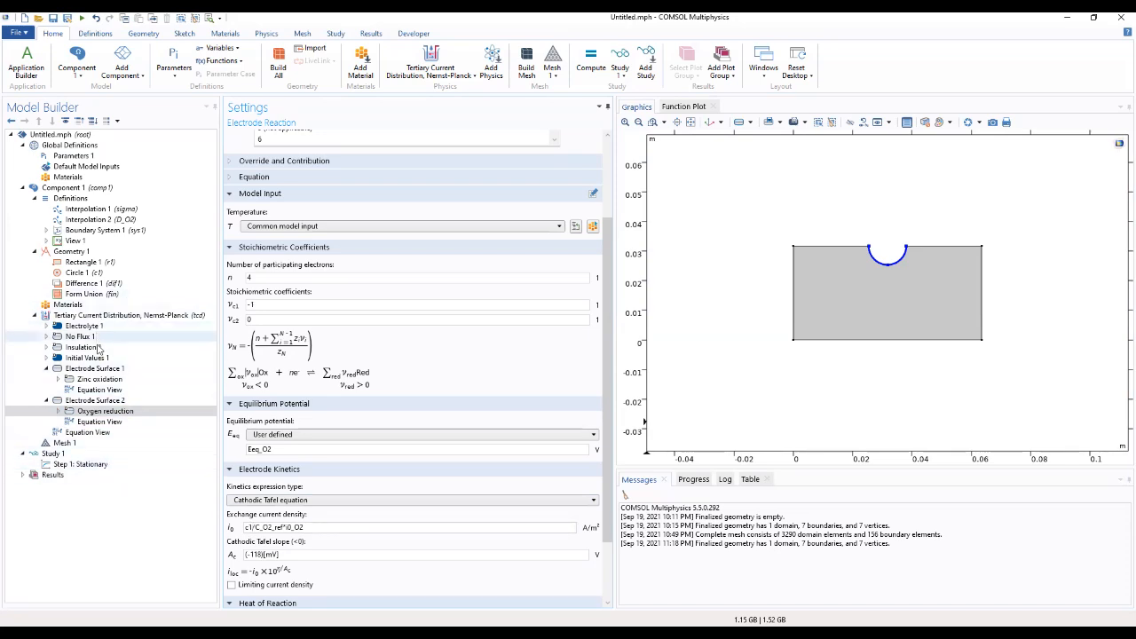
click(95, 358)
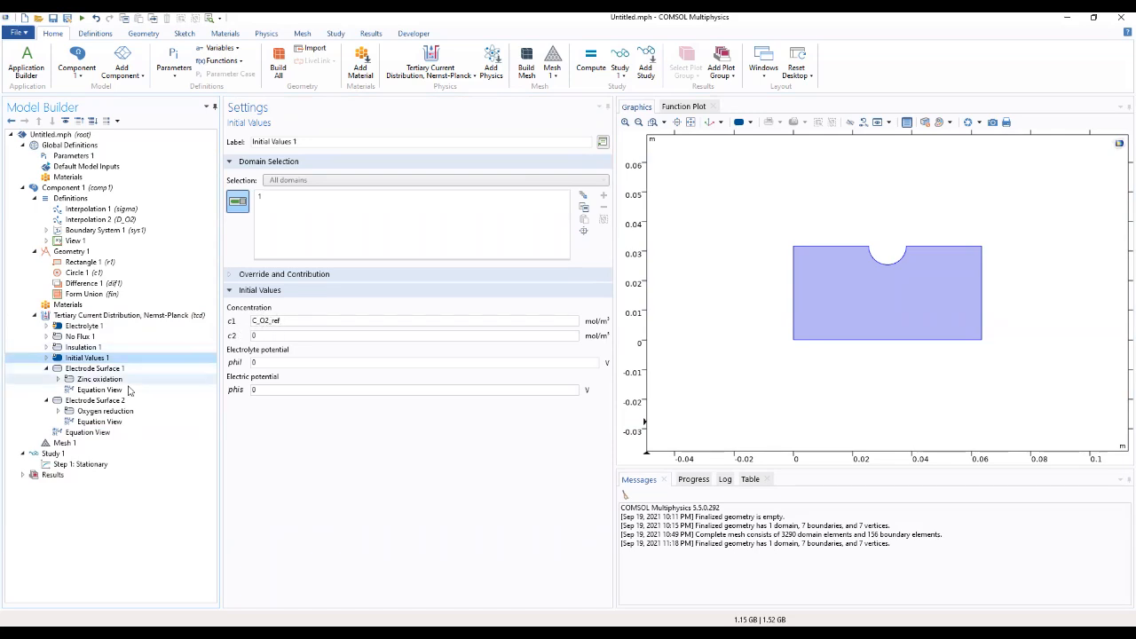
click(105, 411)
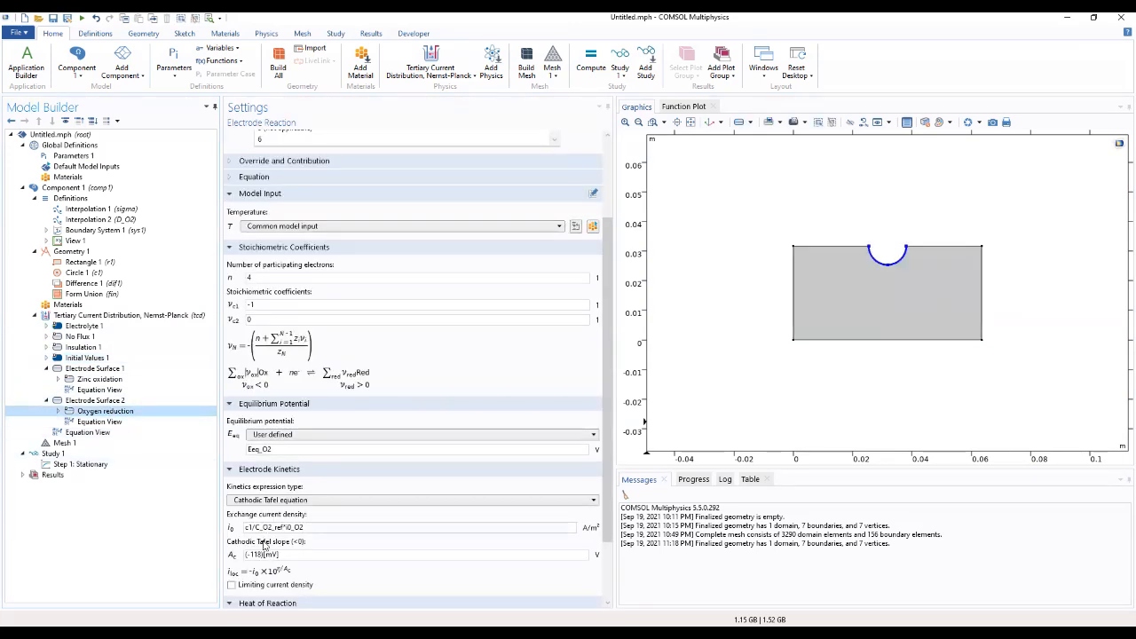
drag(293, 554, 242, 521)
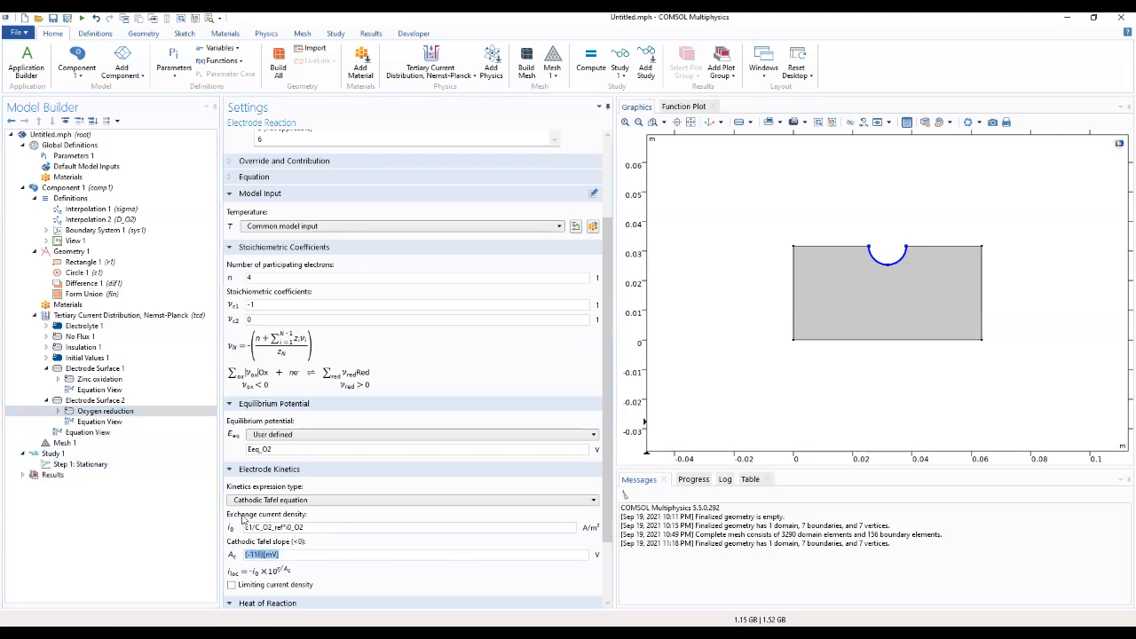
text(A_)
scroll(355, 586, down, 3)
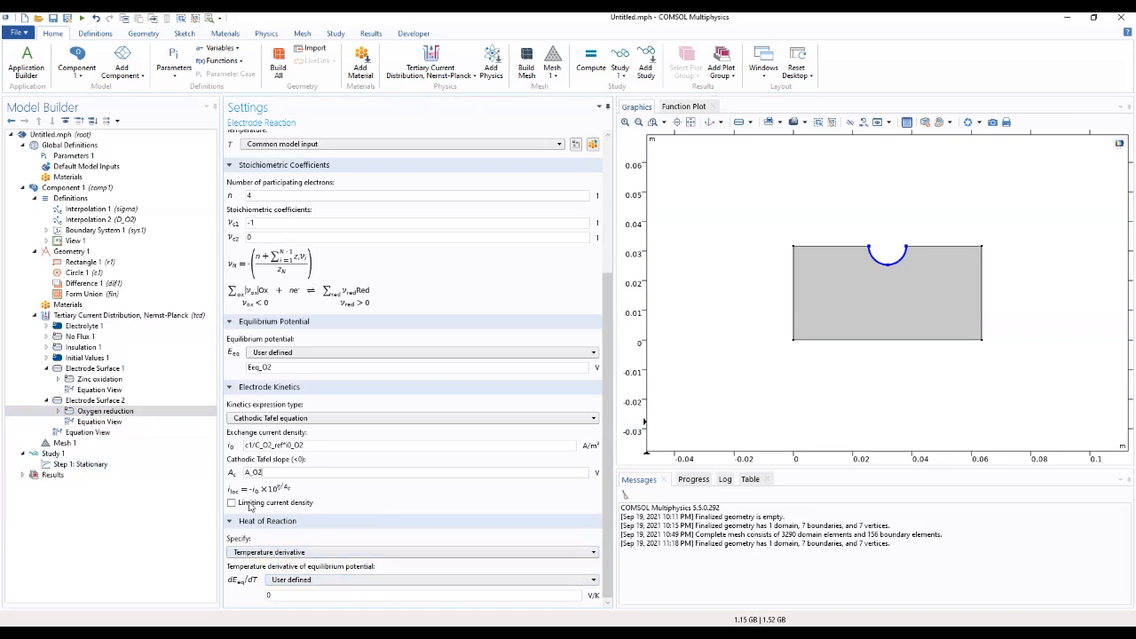
click(107, 401)
click(105, 411)
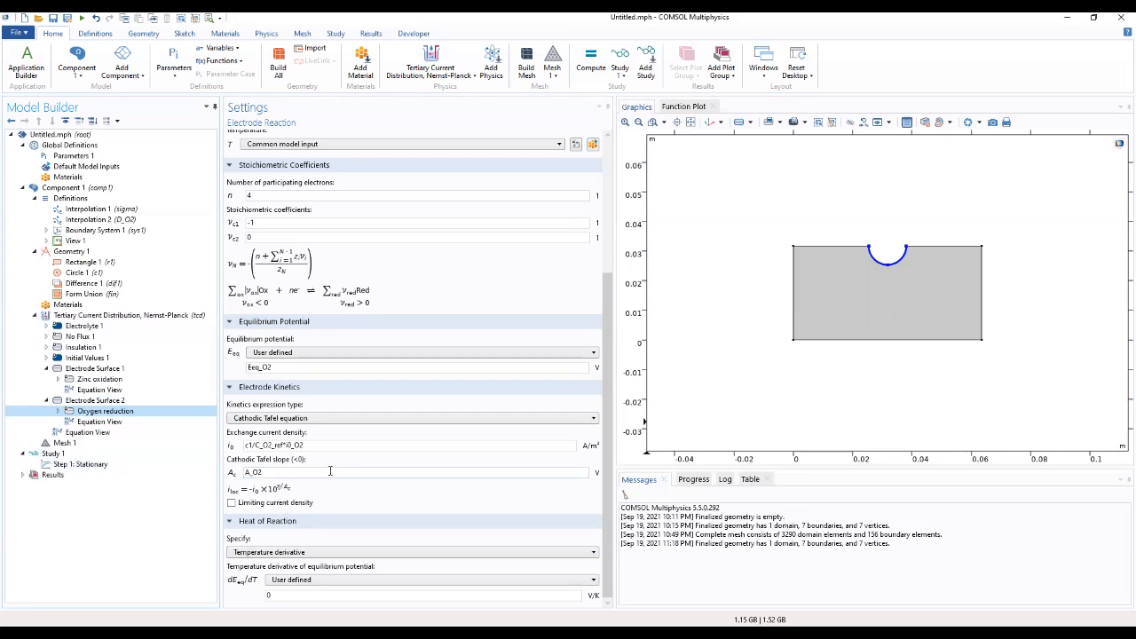
scroll(330, 469, up, 5)
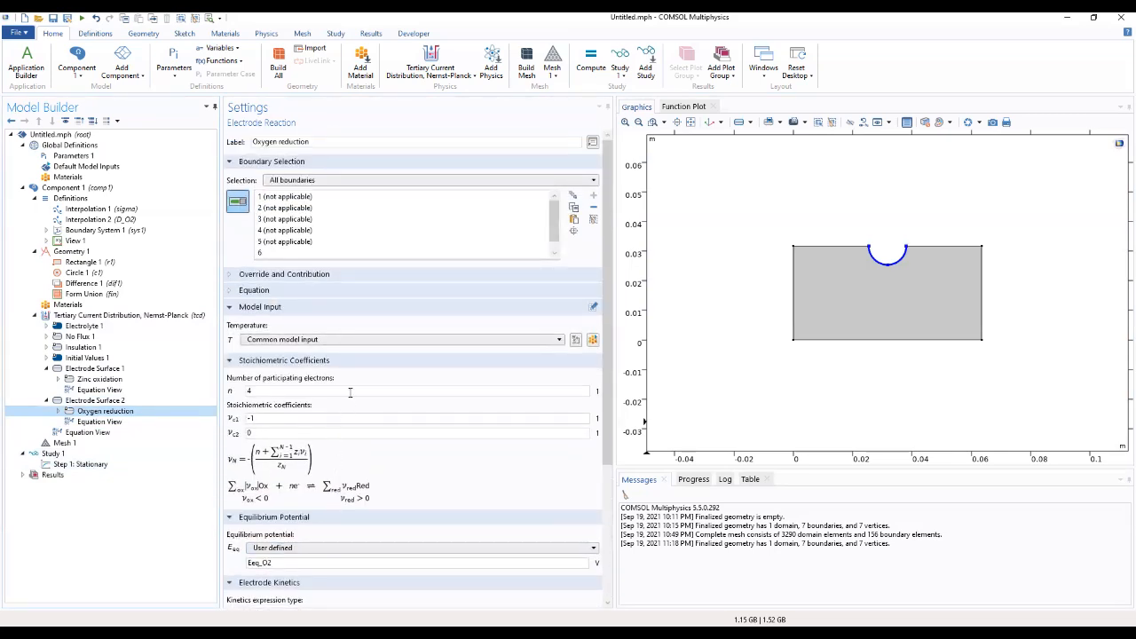
scroll(350, 391, down, 5)
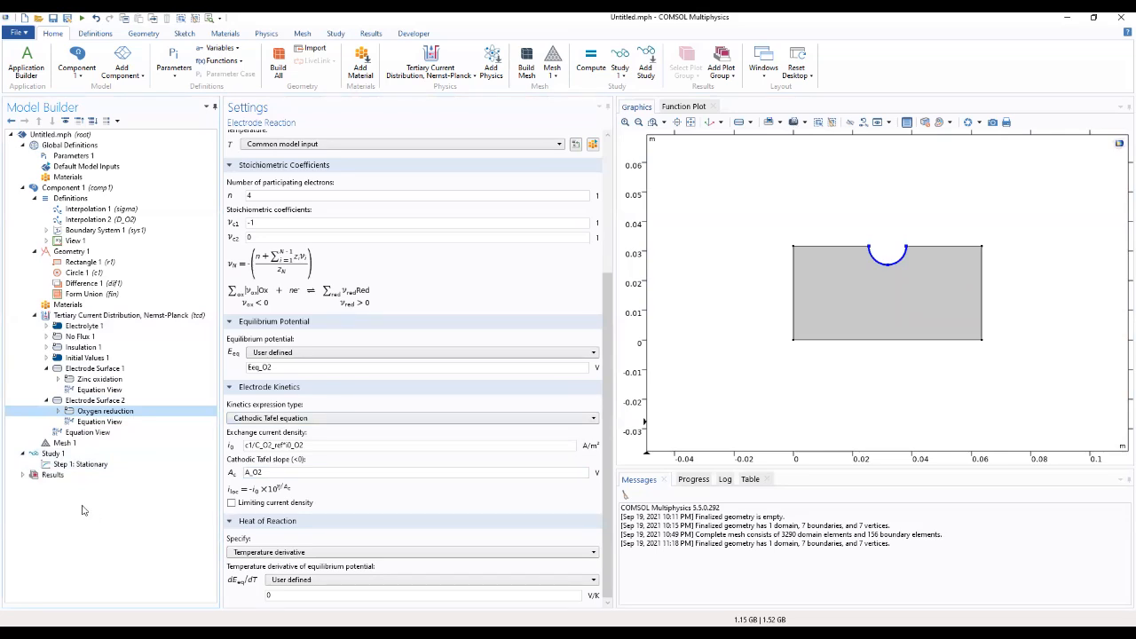
- Add another Electrode Reaction to the second electrode surface and name it Iron oxidation
click(105, 400)
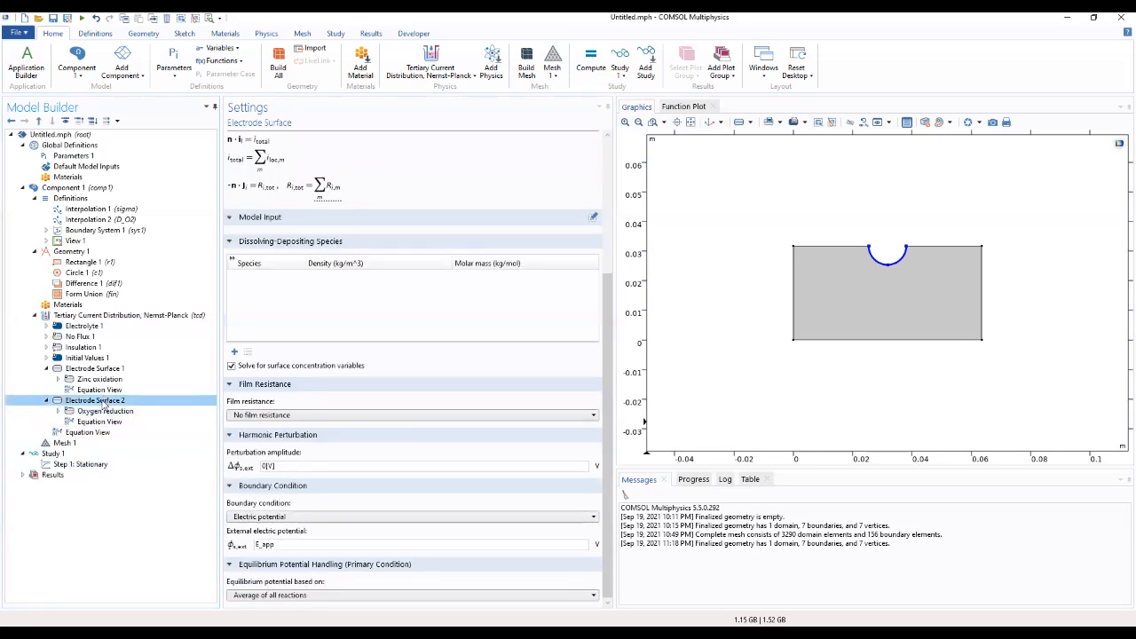
right_click(104, 400)
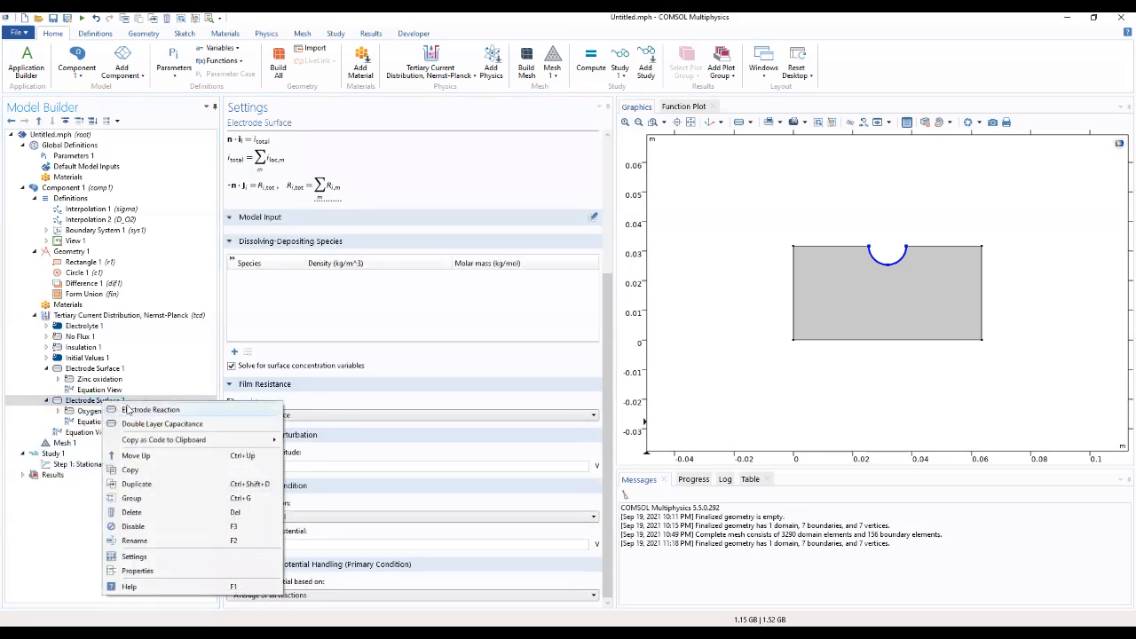
click(129, 410)
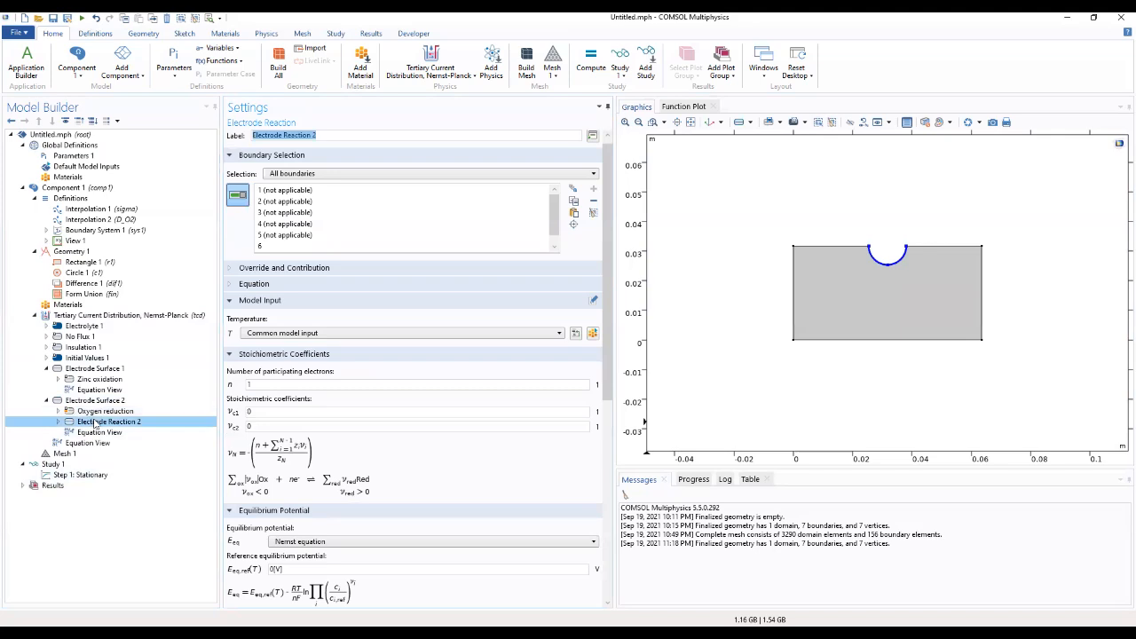
click(129, 423)
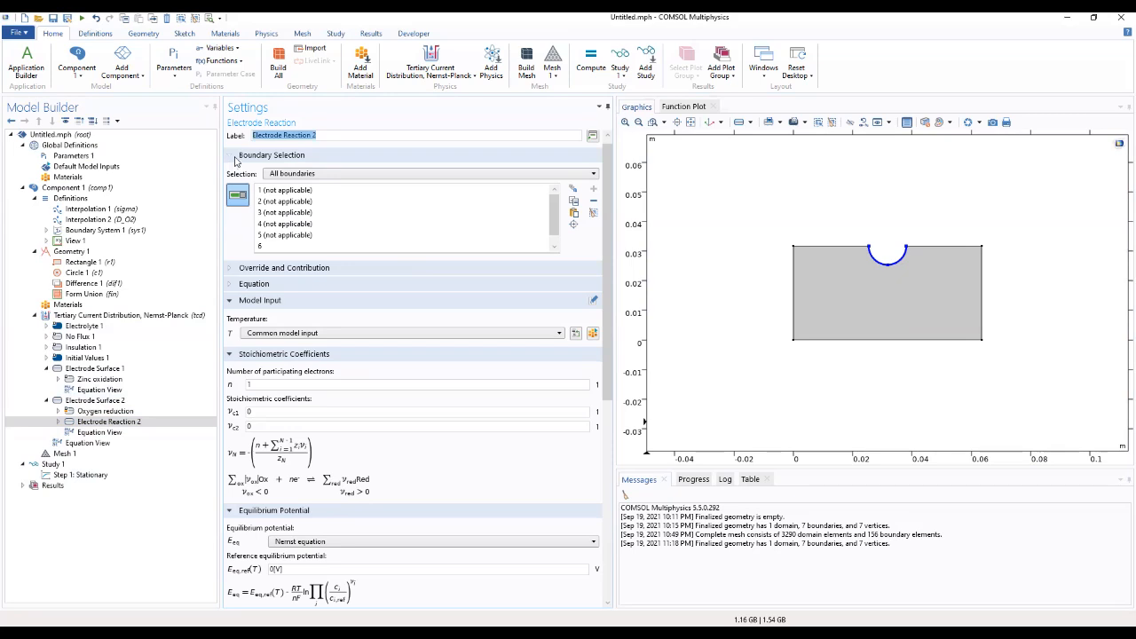
key(BackSpace)
text(Iro)
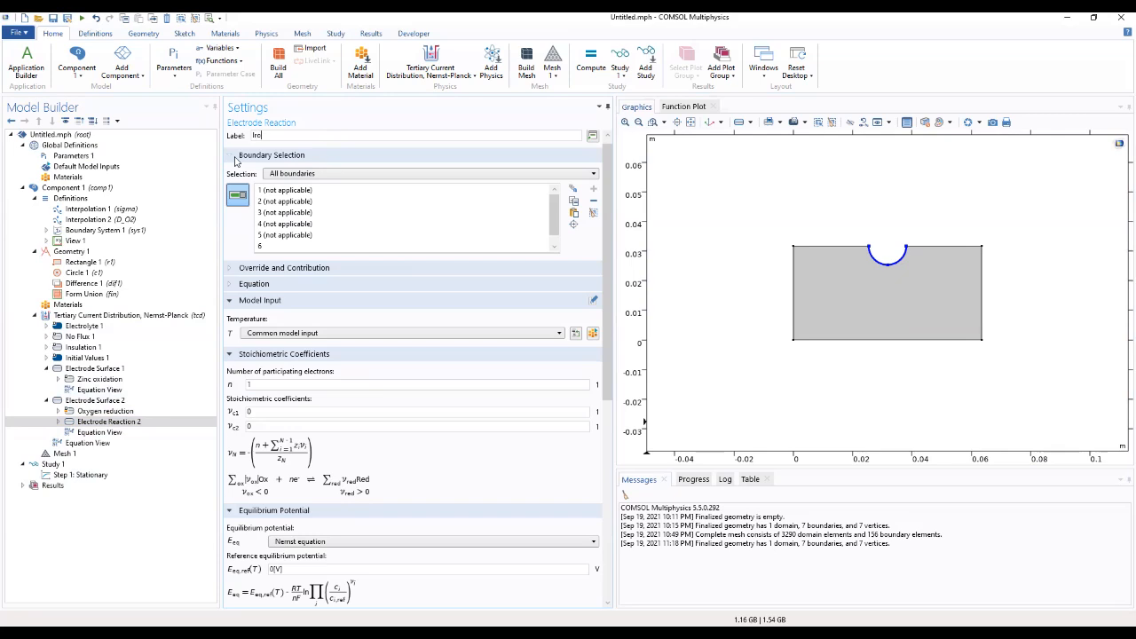
text(n oxidation)
- Set the Iron oxidation reaction's equilibrium potential to user defined Eeq_Fe, checking the name against the global parameters
click(320, 284)
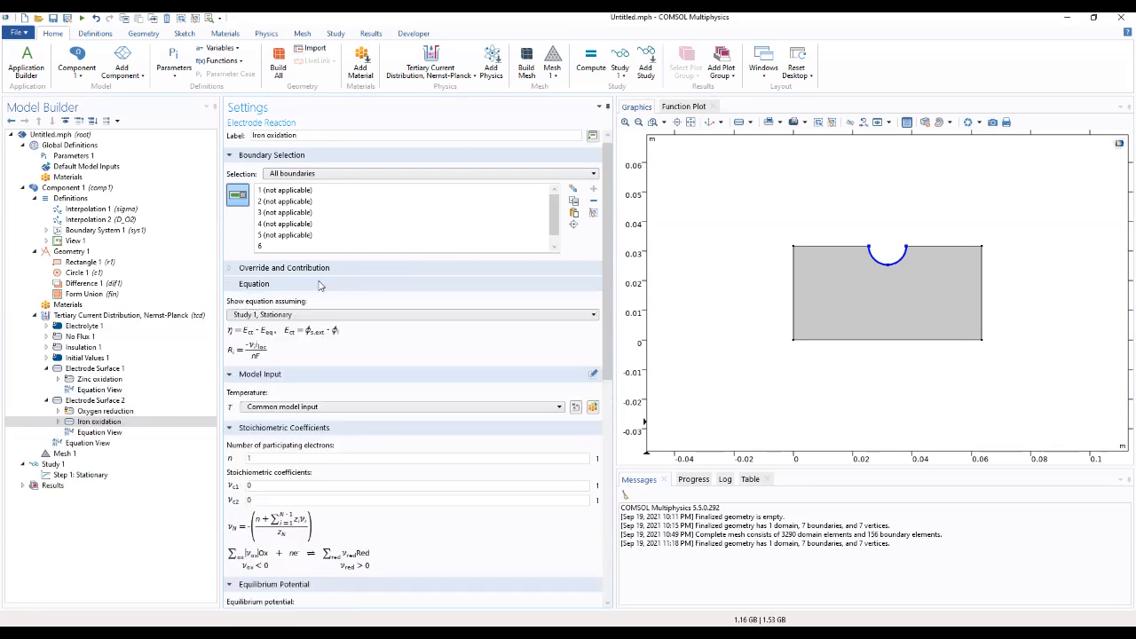
scroll(338, 388, down, 1)
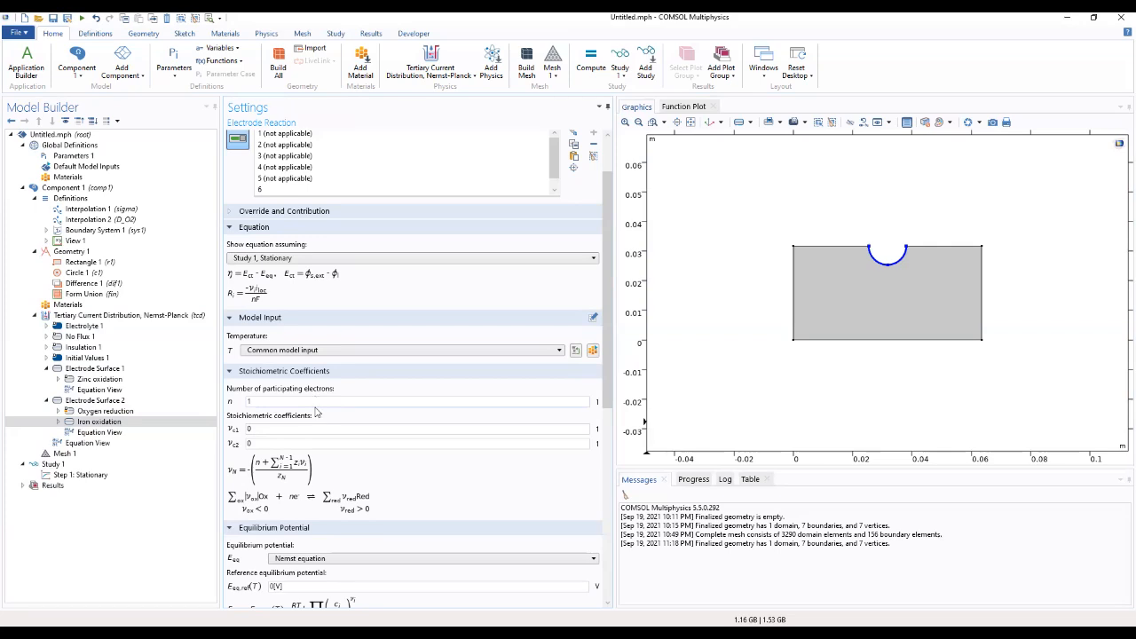
scroll(315, 408, down, 3)
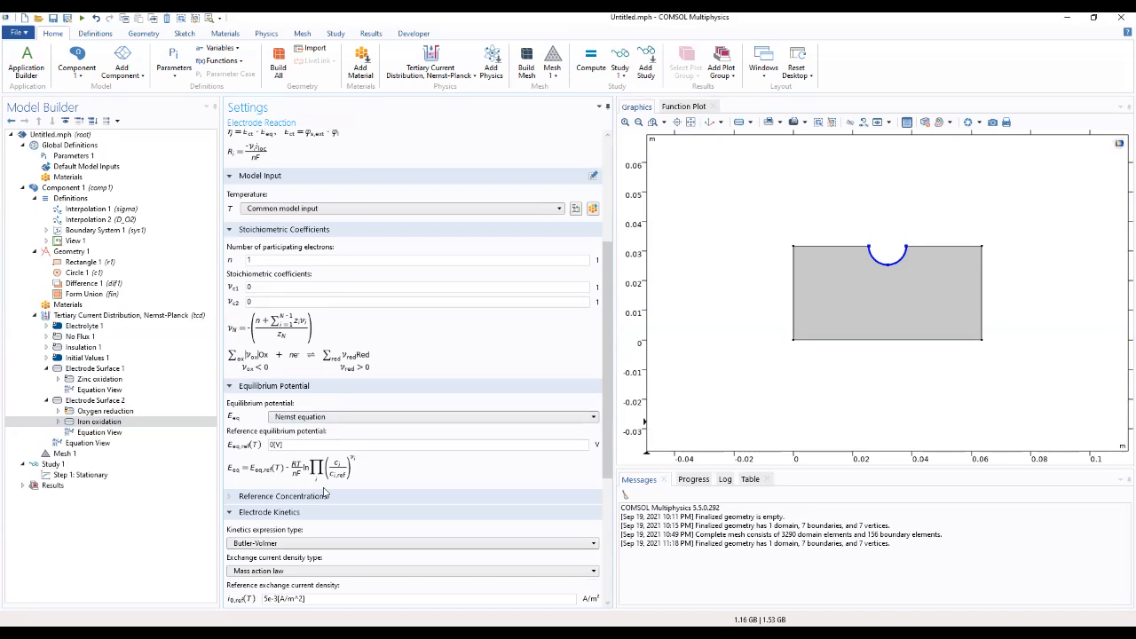
click(321, 419)
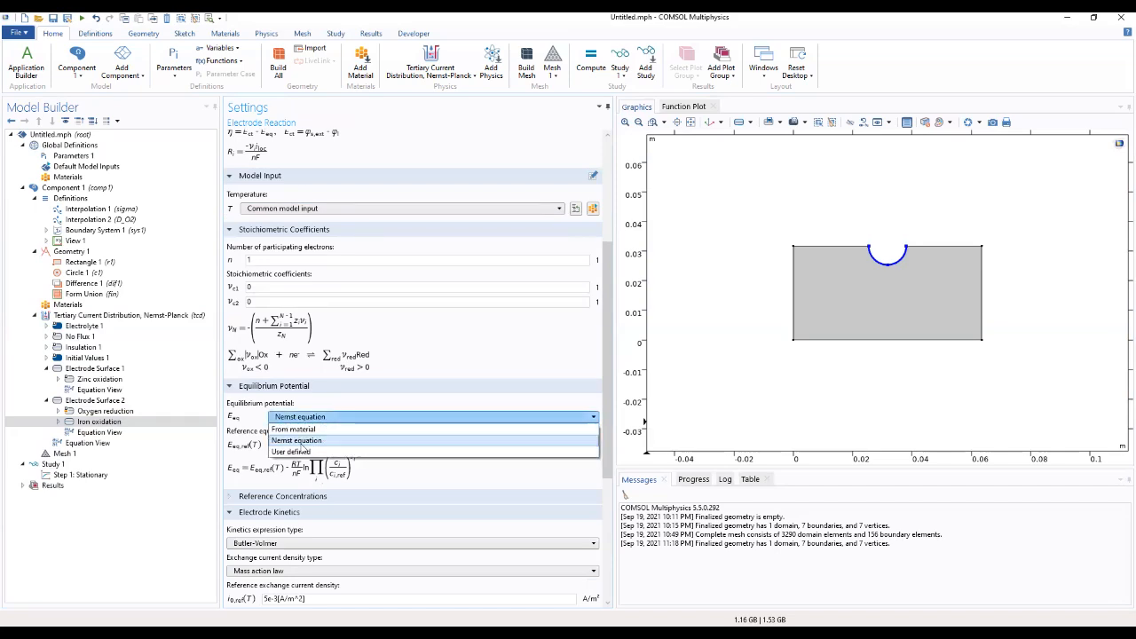
click(299, 431)
drag(277, 432, 240, 434)
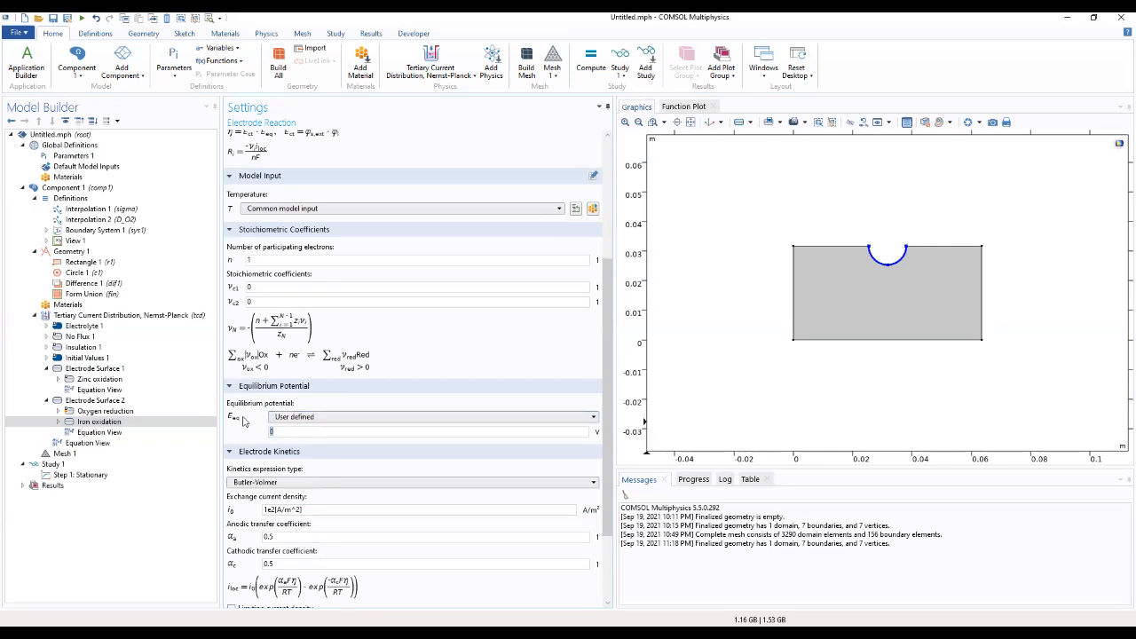
text(Eeq_Fe)
click(89, 157)
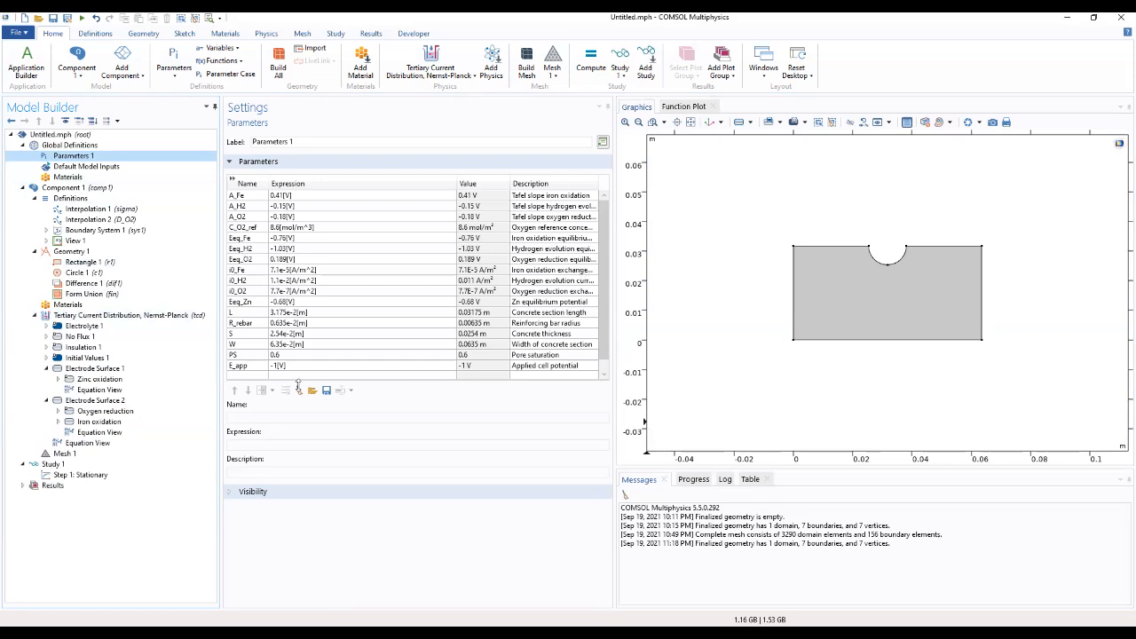
click(100, 424)
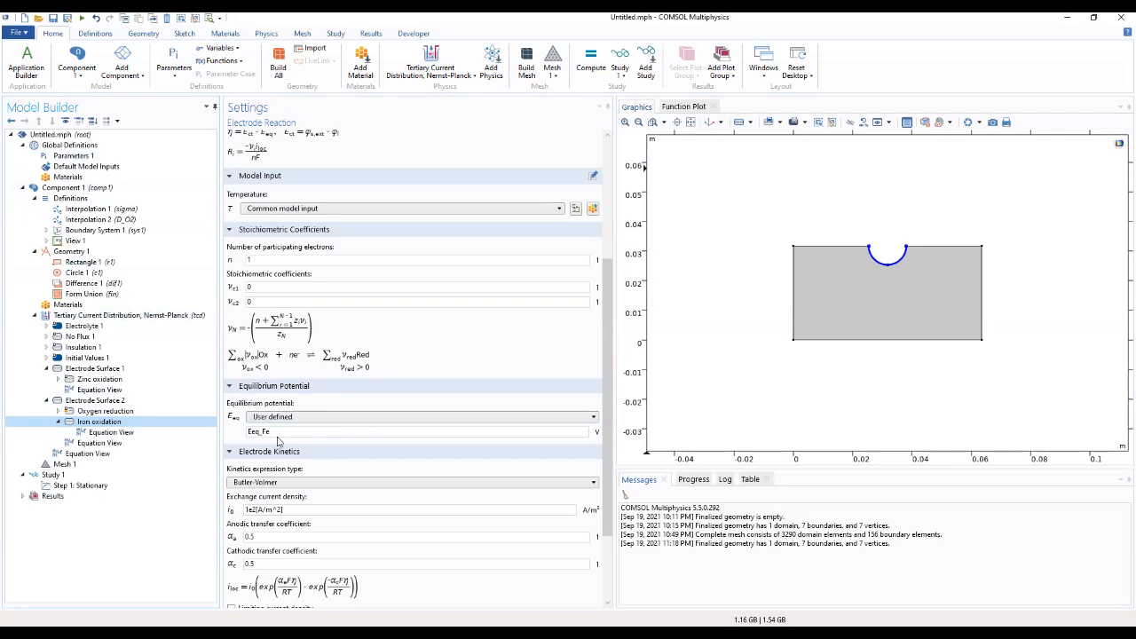
- Set the iron oxidation kinetics to Anodic Tafel equation with exchange current density i0_Fe and anodic Tafel slope A_Fe
click(294, 482)
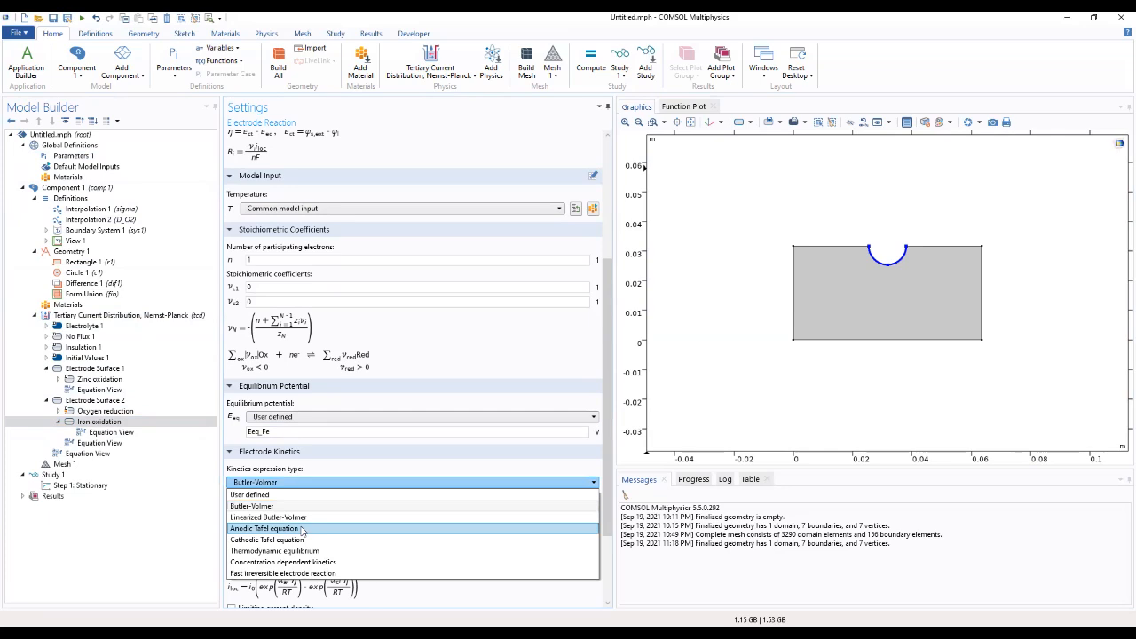
click(302, 530)
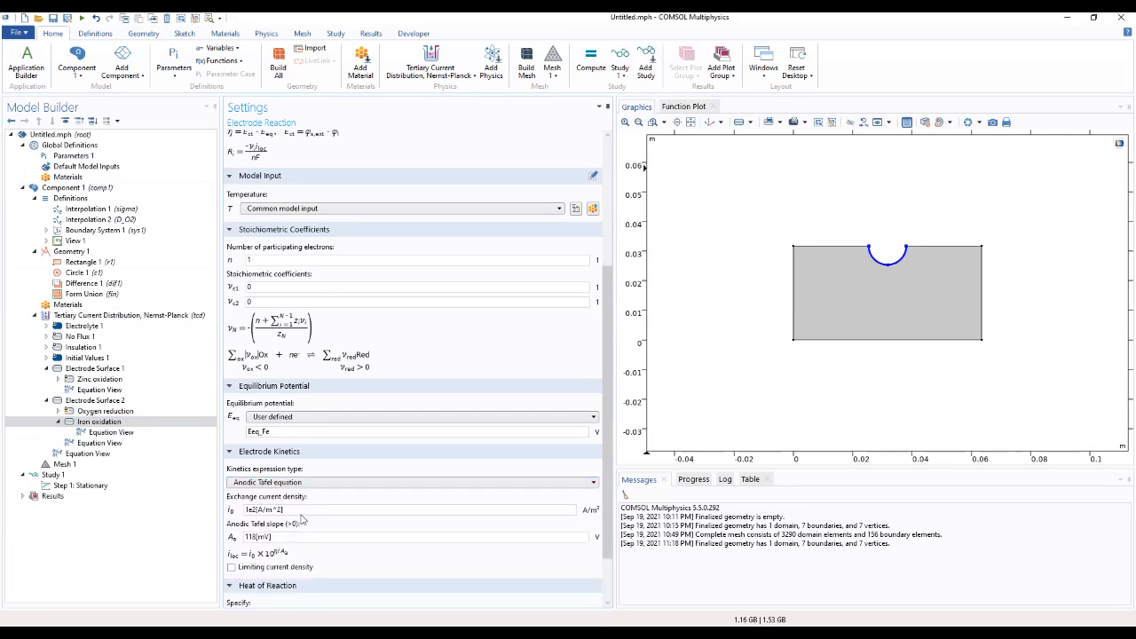
drag(298, 512, 221, 528)
key(BackSpace)
text(i0_Fe)
triple_click(259, 539)
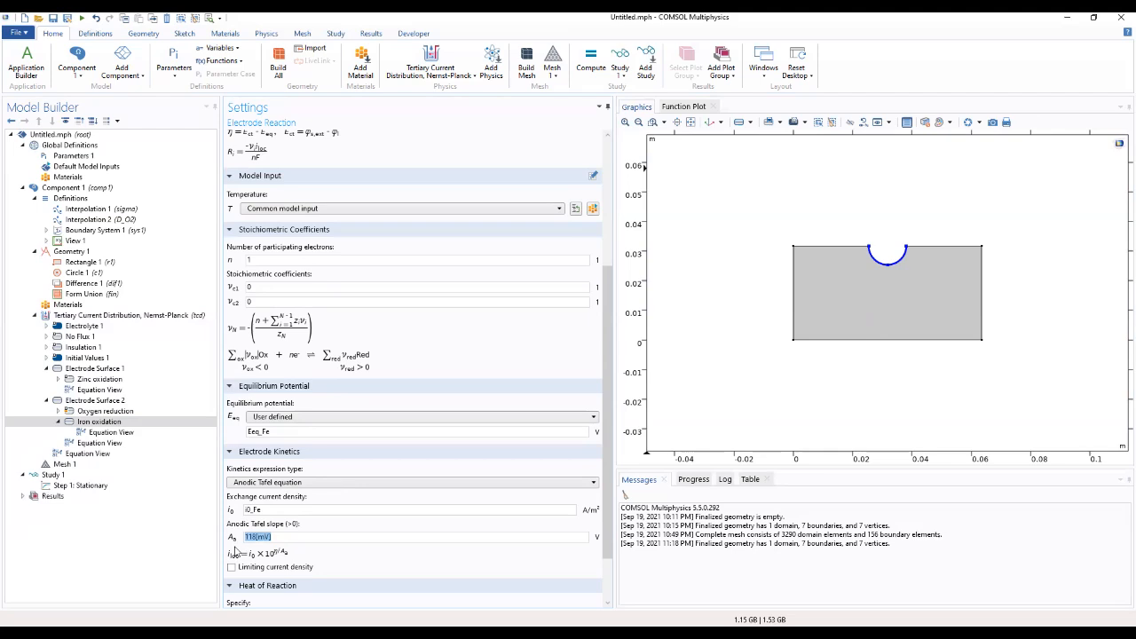
text(A_Fe)
scroll(453, 565, down, 3)
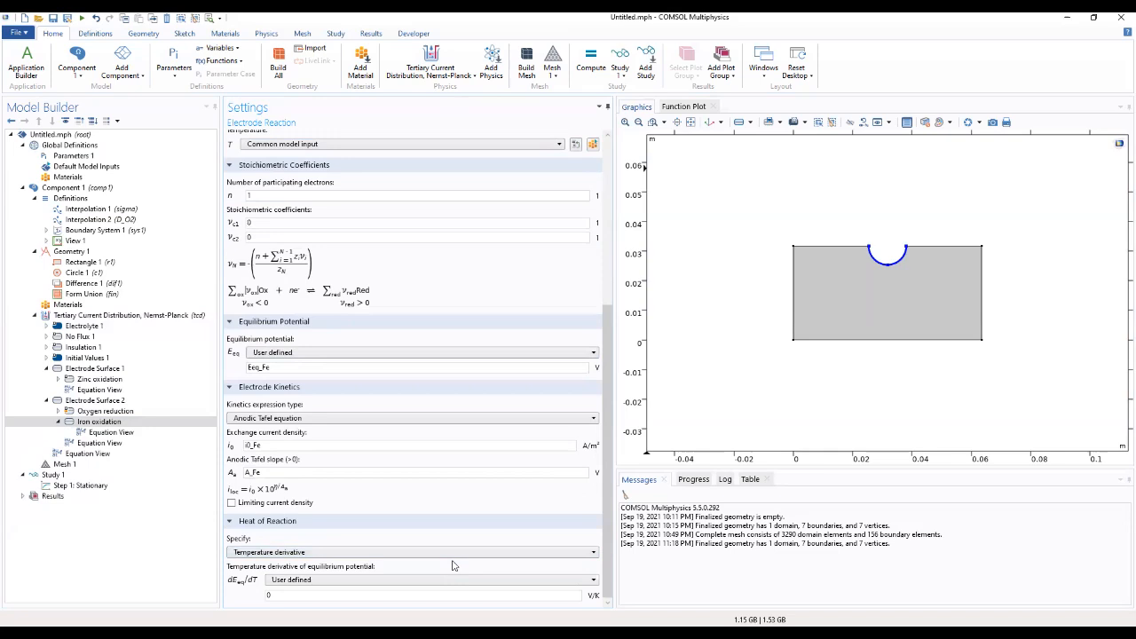
click(303, 571)
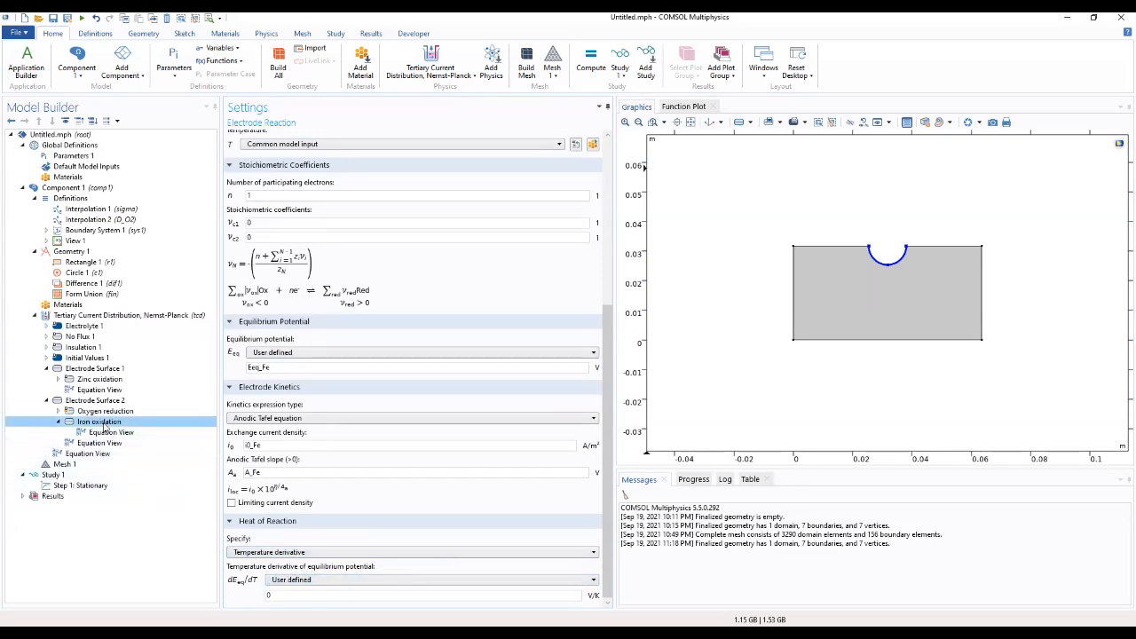
scroll(275, 435, up, 5)
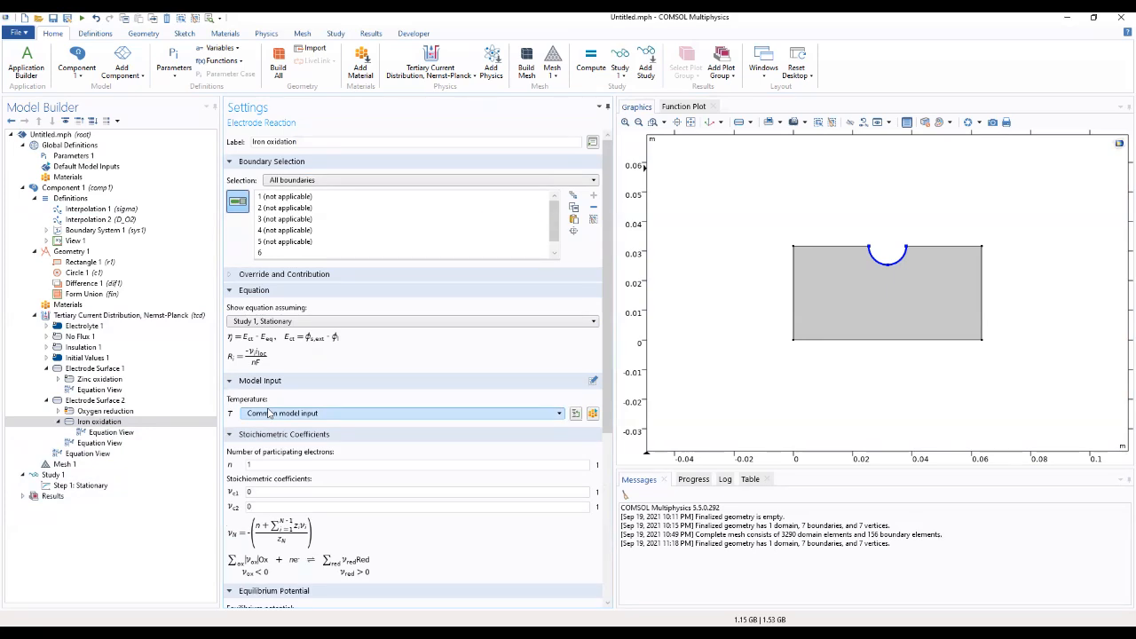
- Add a third Electrode Reaction to Electrode Surface 2 and name it Hydrogen evolution
click(102, 402)
right_click(102, 401)
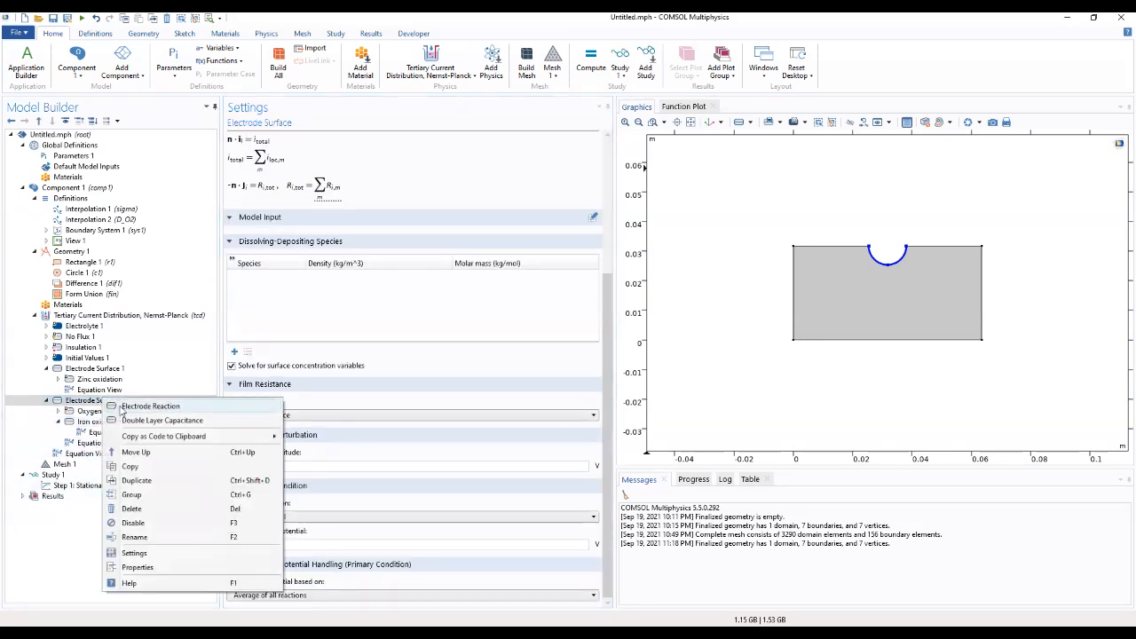
click(124, 406)
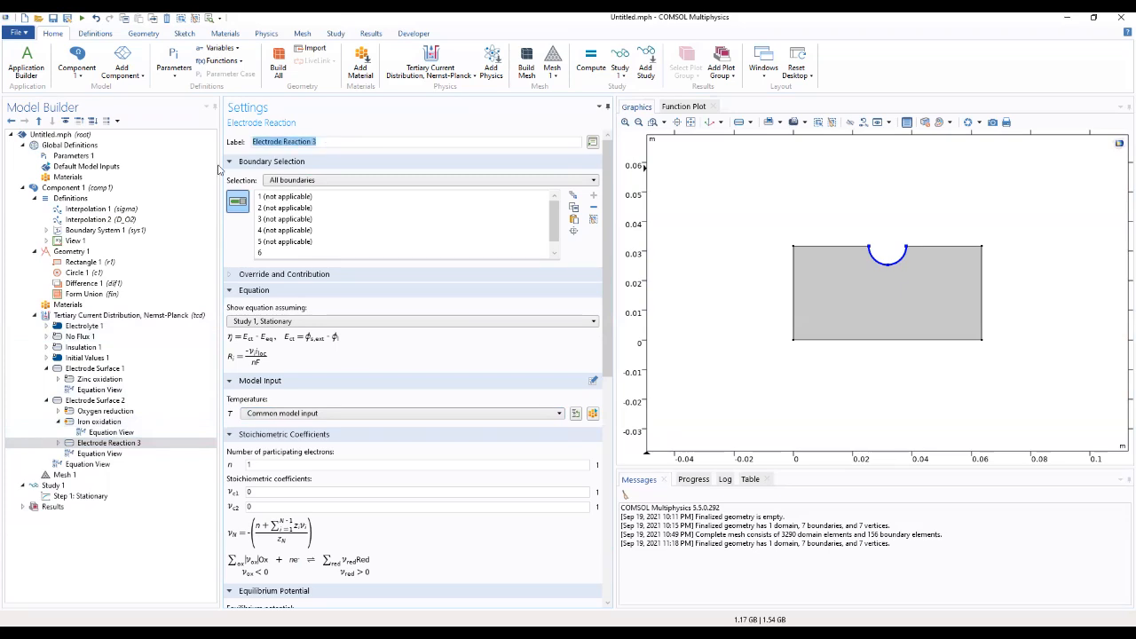
text(Hyd)
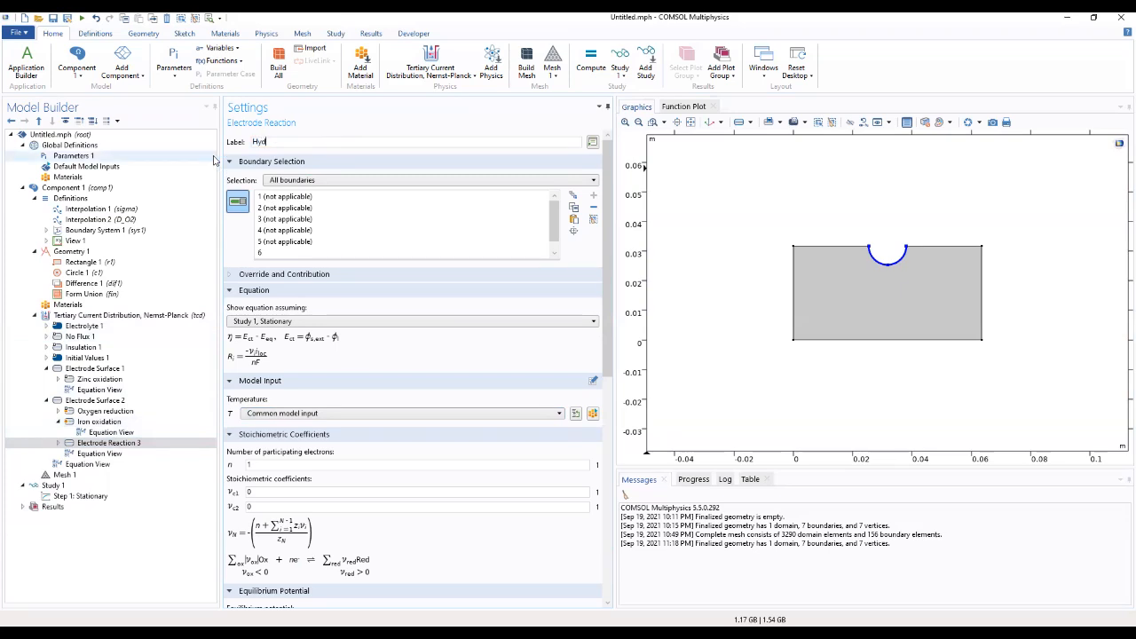
text(rogen evolution)
- Set the Hydrogen evolution reaction's equilibrium potential to user defined with the value Eeq_H2
scroll(275, 426, down, 2)
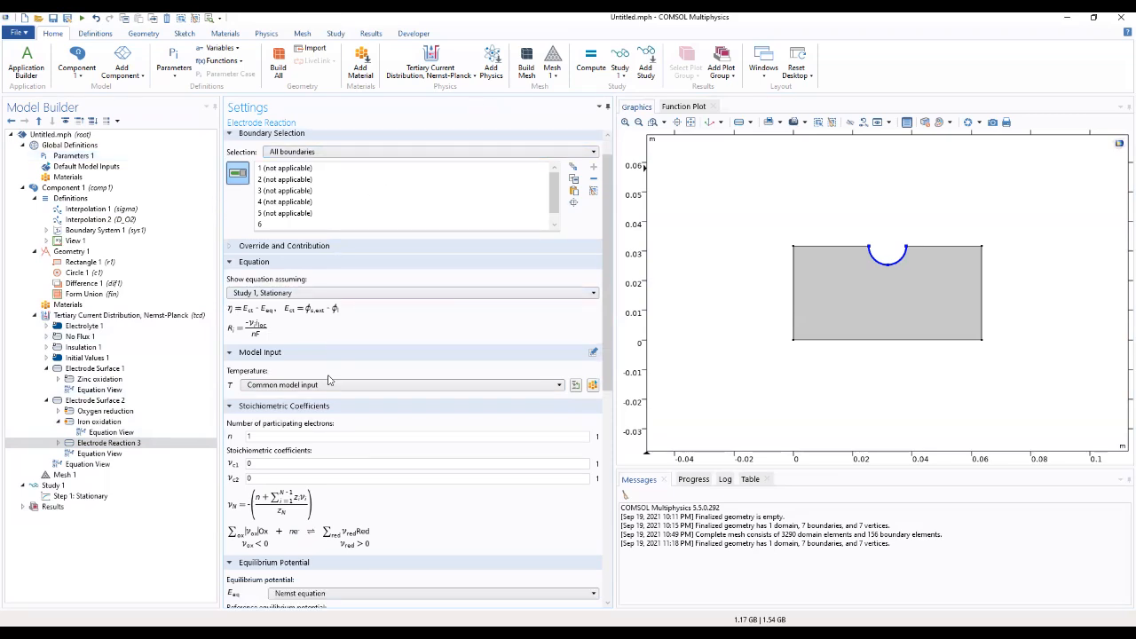
scroll(273, 439, down, 3)
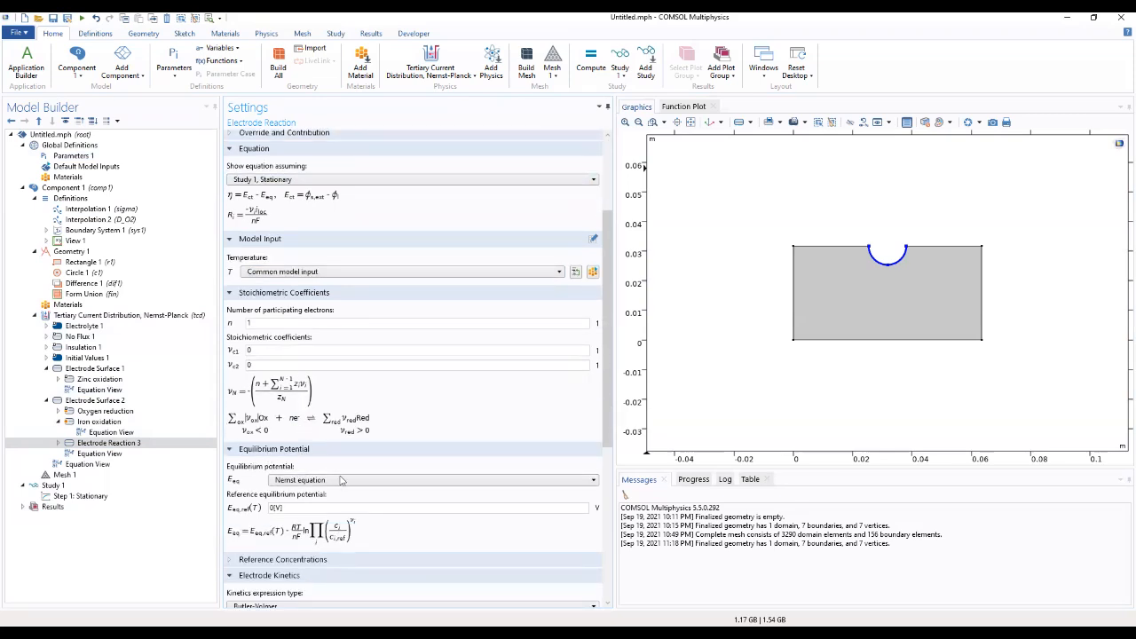
click(336, 480)
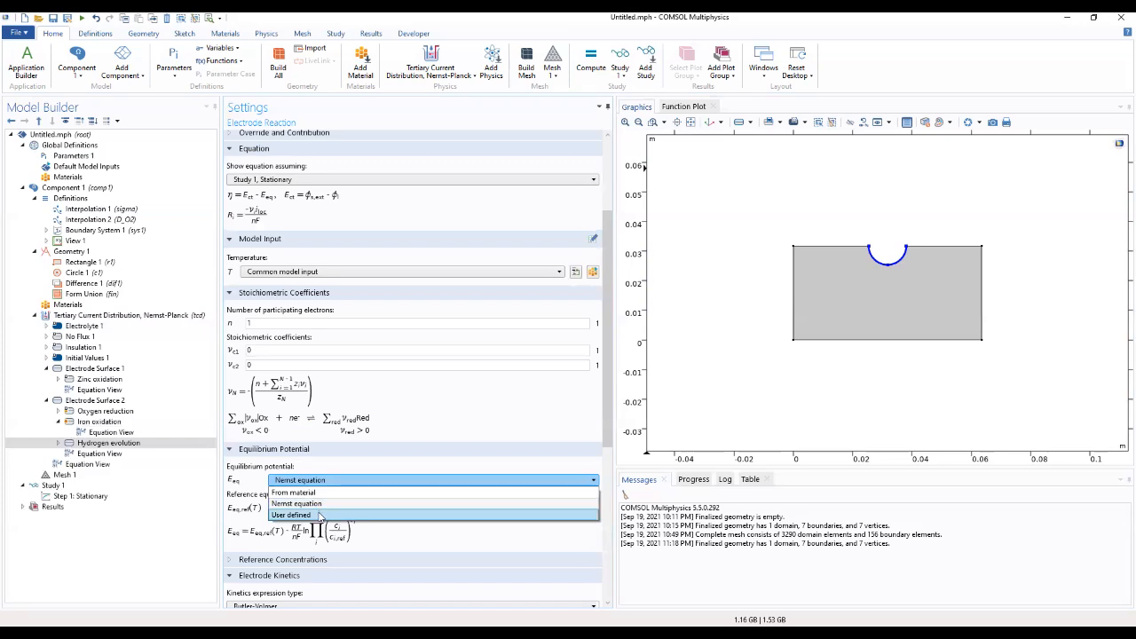
click(318, 515)
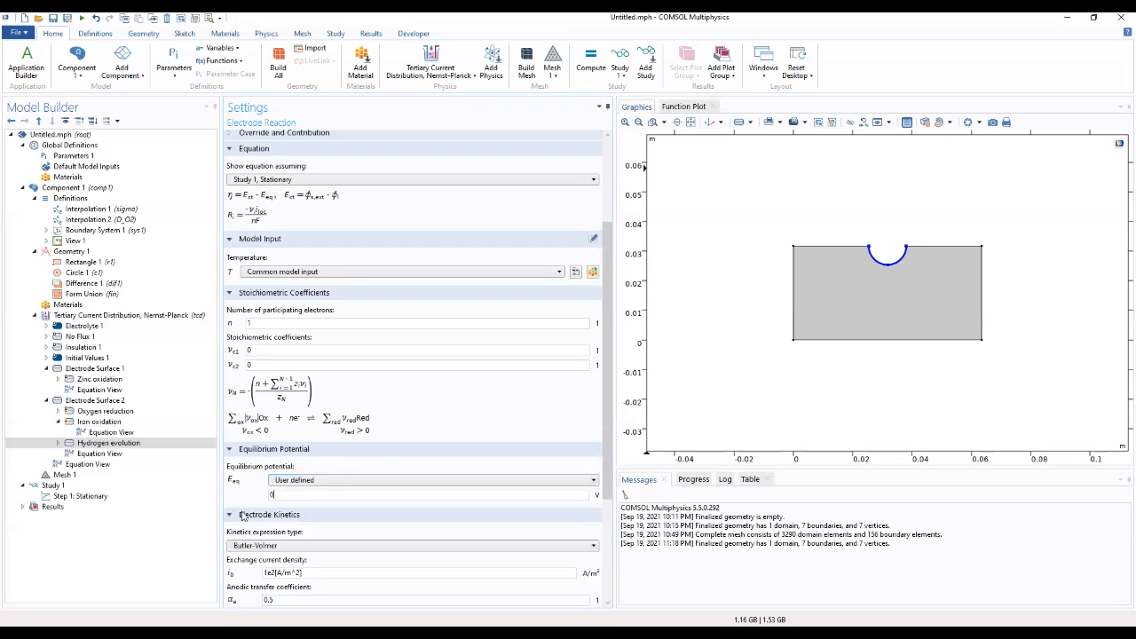
text(Eeq_H2)
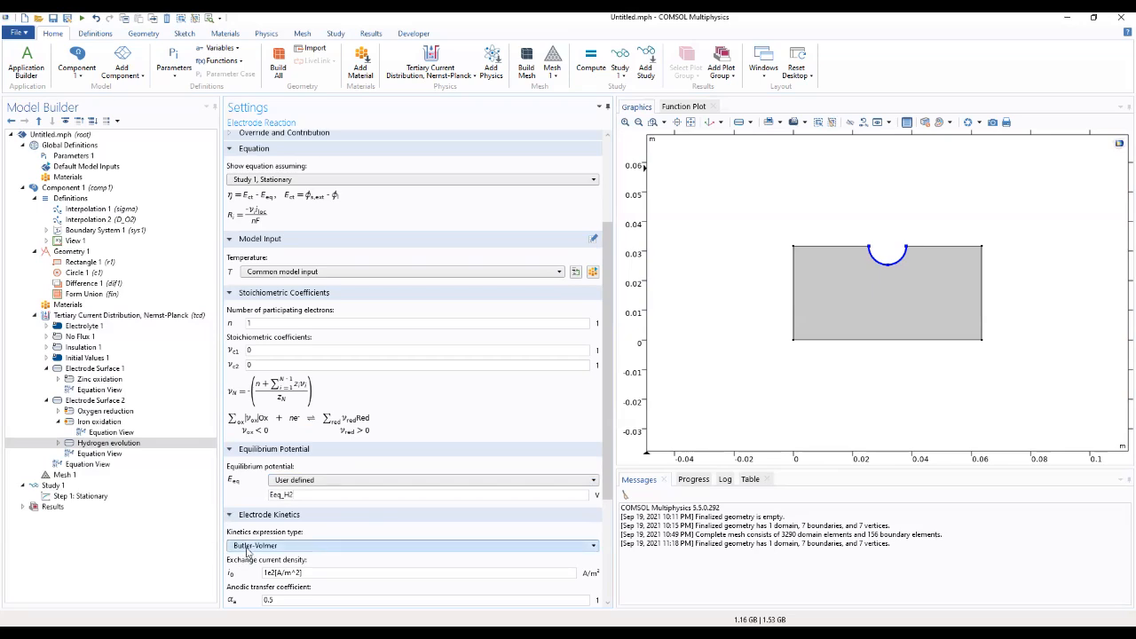
- Set the hydrogen evolution kinetics to Cathodic Tafel equation with the exchange current density i0_H2
click(248, 550)
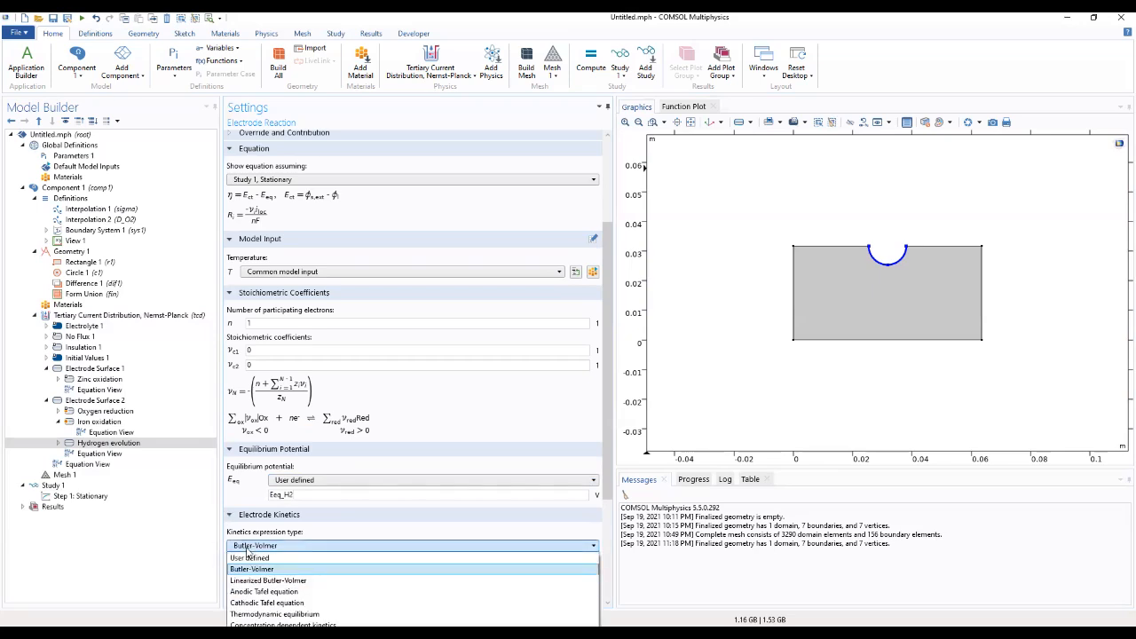
click(264, 604)
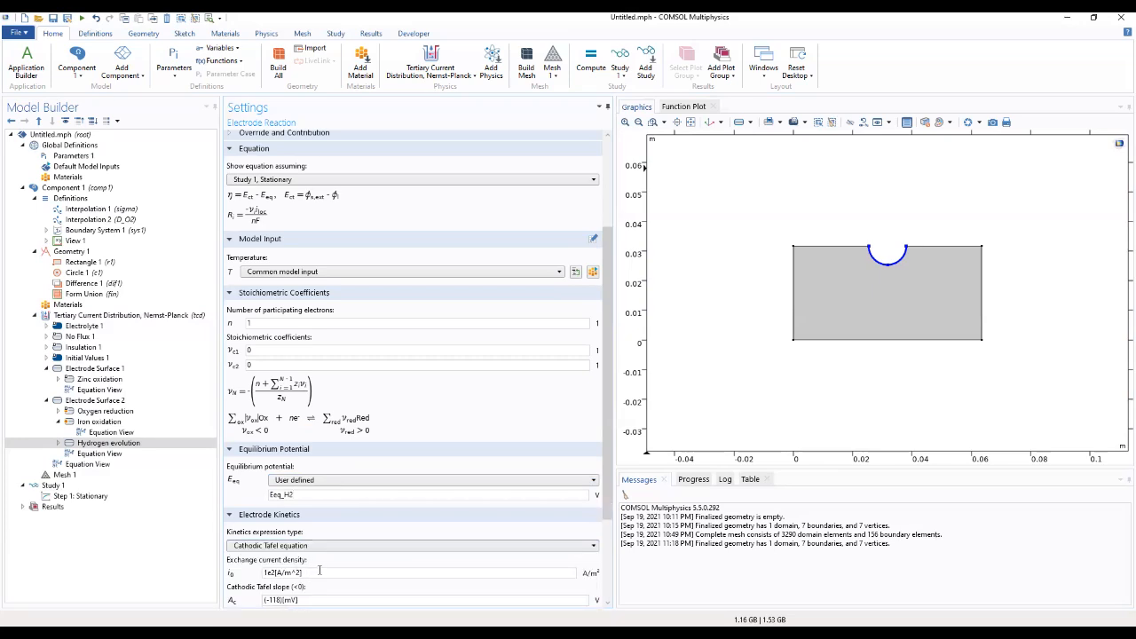
drag(321, 571, 231, 575)
key(BackSpace)
text(i0_H2)
- Set the hydrogen evolution reaction's cathodic Tafel slope to A_H2 and review its settings
scroll(289, 582, down, 1)
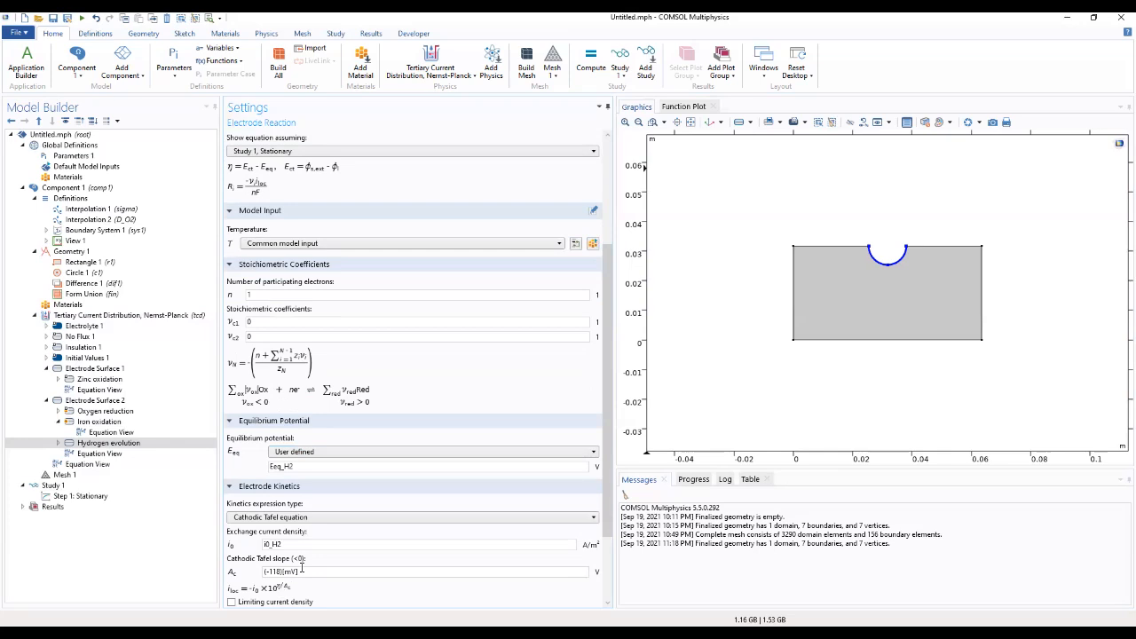
drag(299, 573, 245, 575)
text(a)
text(A)
text(_h2)
key(BackSpace)
key(BackSpace)
text(H2)
scroll(371, 564, down, 2)
scroll(371, 564, down, 1)
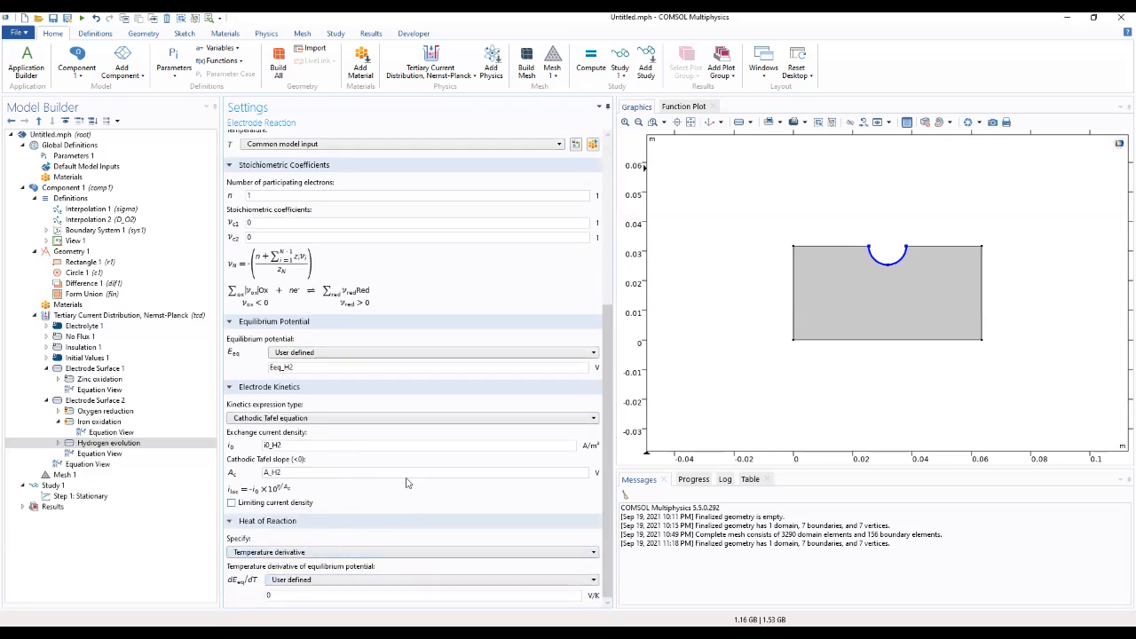
scroll(425, 486, up, 2)
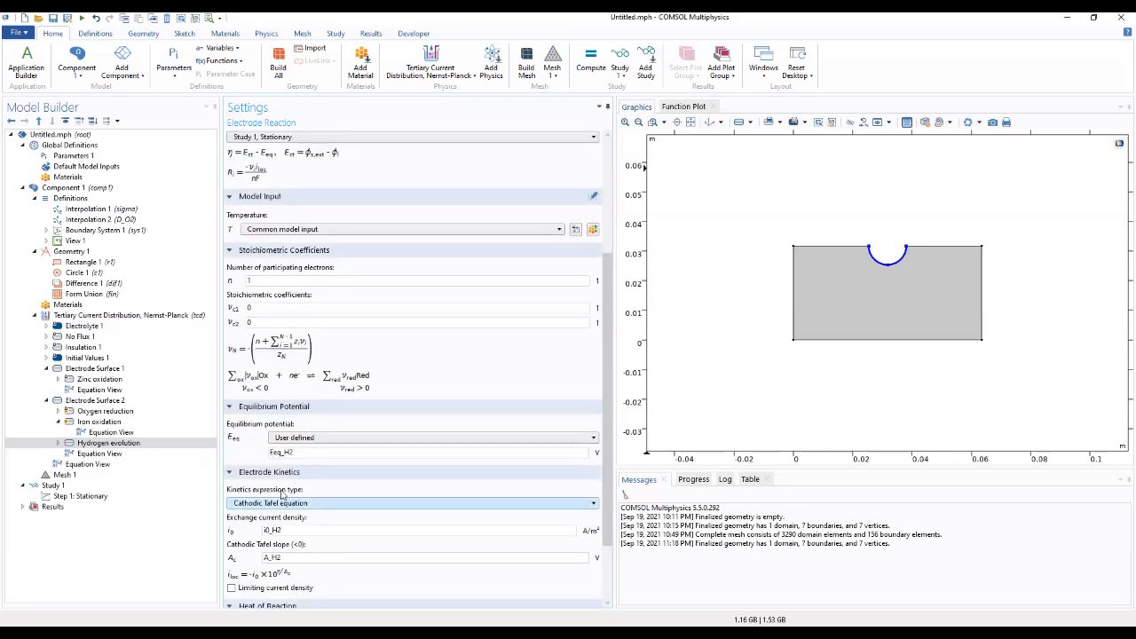
scroll(286, 466, up, 4)
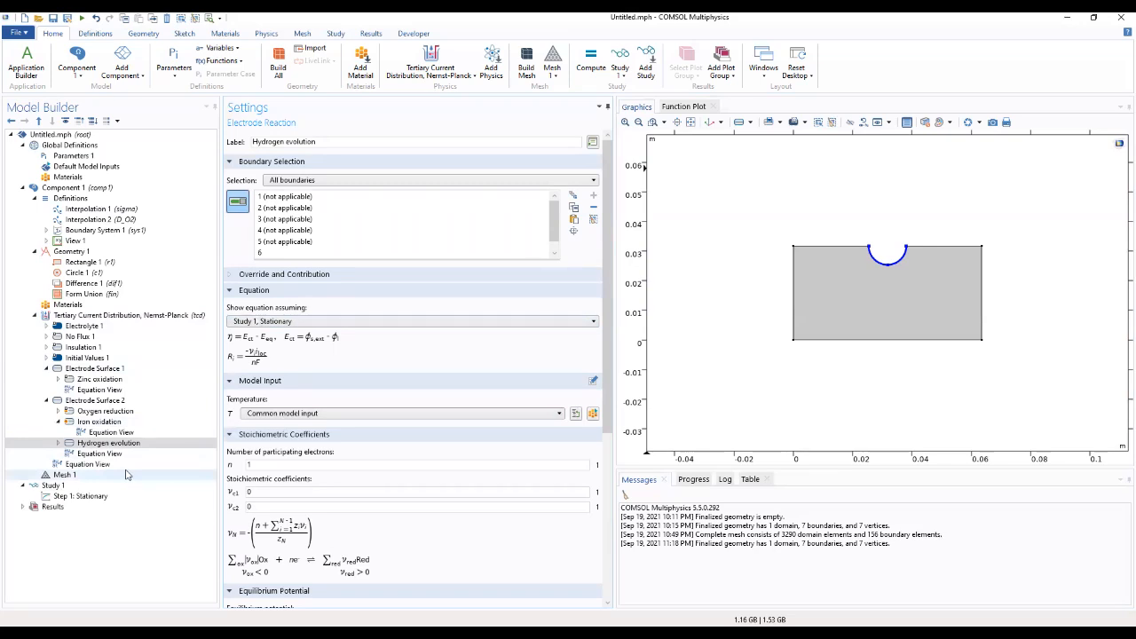
- Review the Iron oxidation and Oxygen reduction settings, including which reactions the oxygen reduction contributes with
click(97, 426)
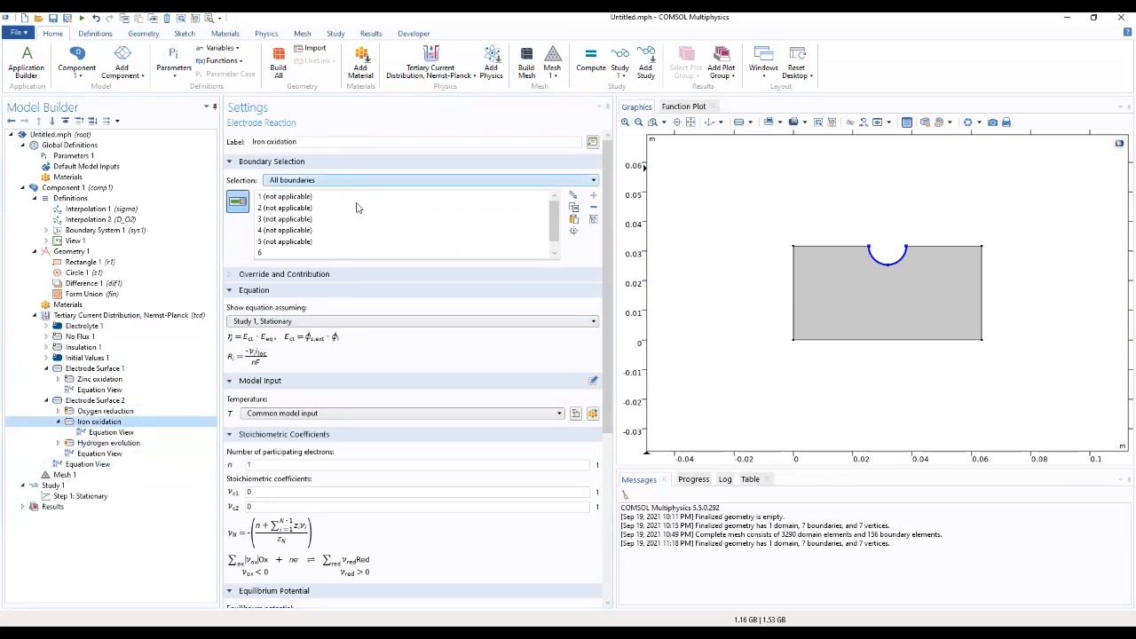
key(Up)
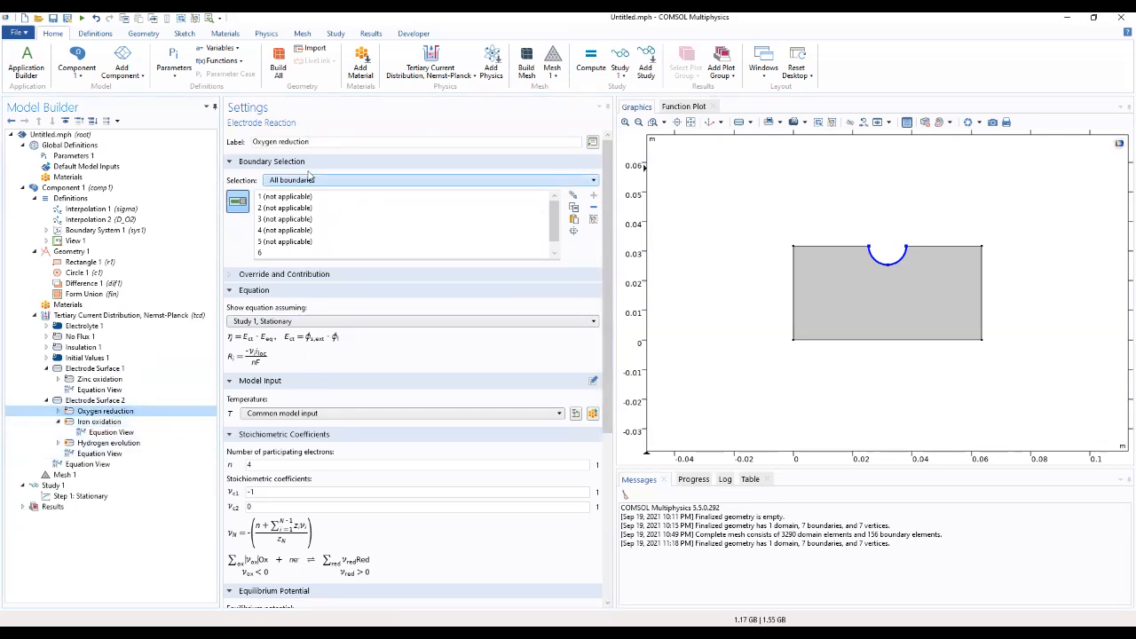
click(262, 277)
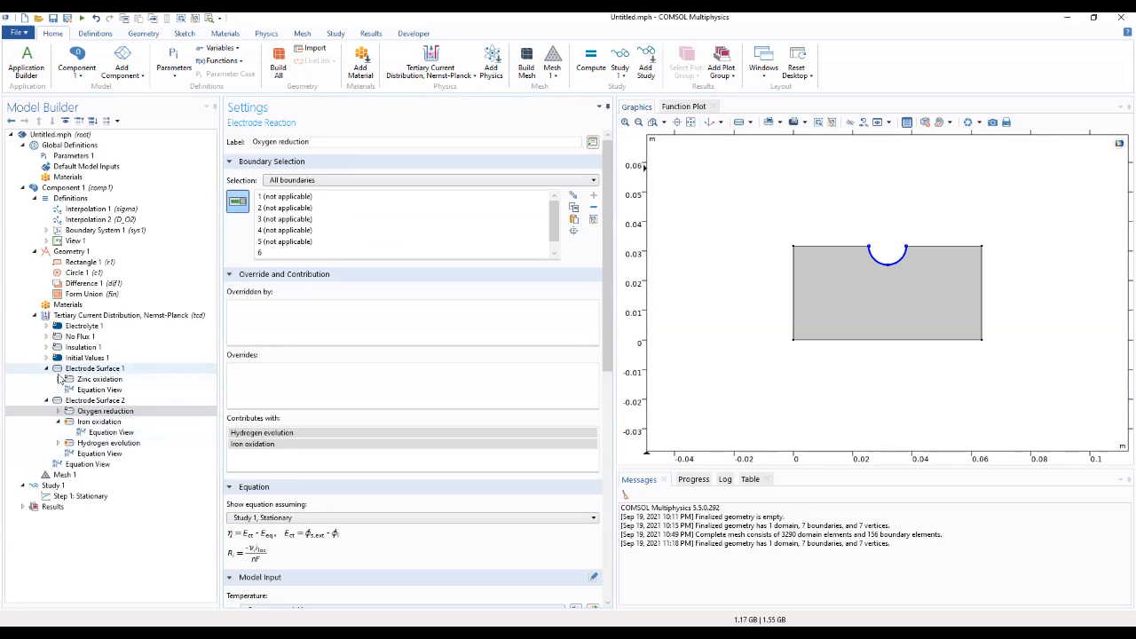
- Add a Concentration boundary condition to the Tertiary Current Distribution physics and assign it to the rectangle's left edge, boundary 1
click(79, 327)
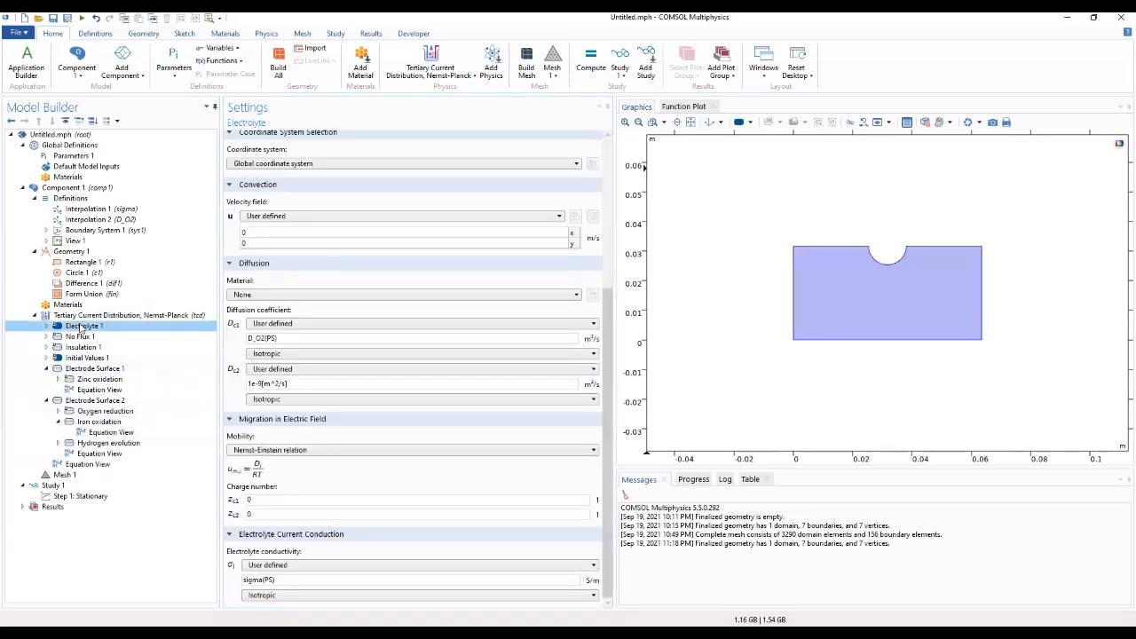
right_click(79, 327)
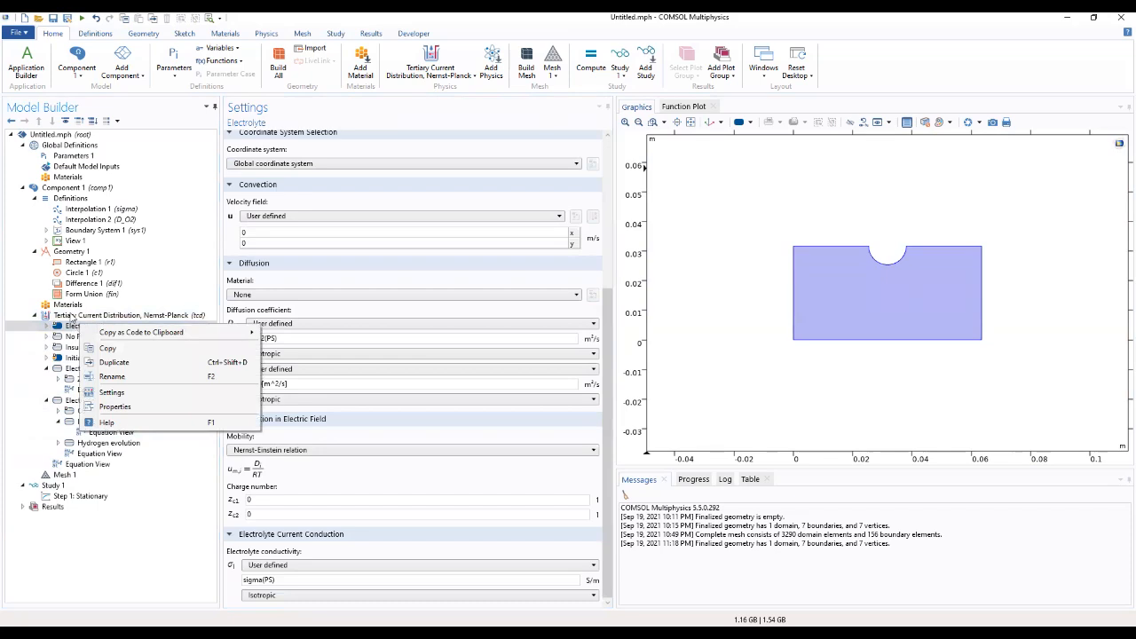
click(71, 316)
right_click(71, 317)
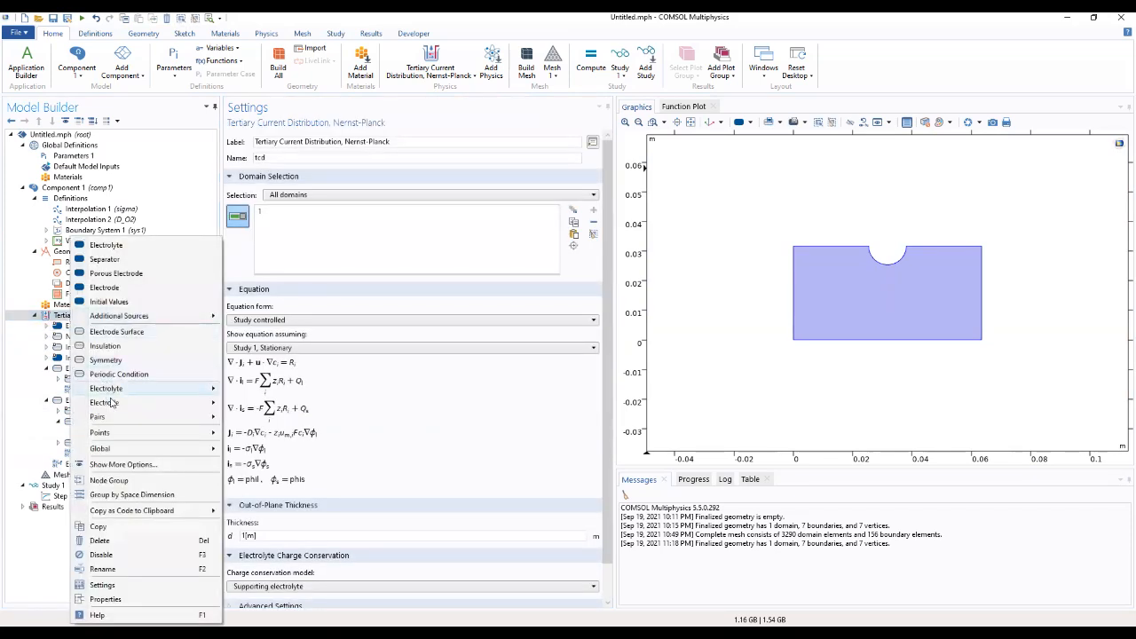
mouse_move(116, 433)
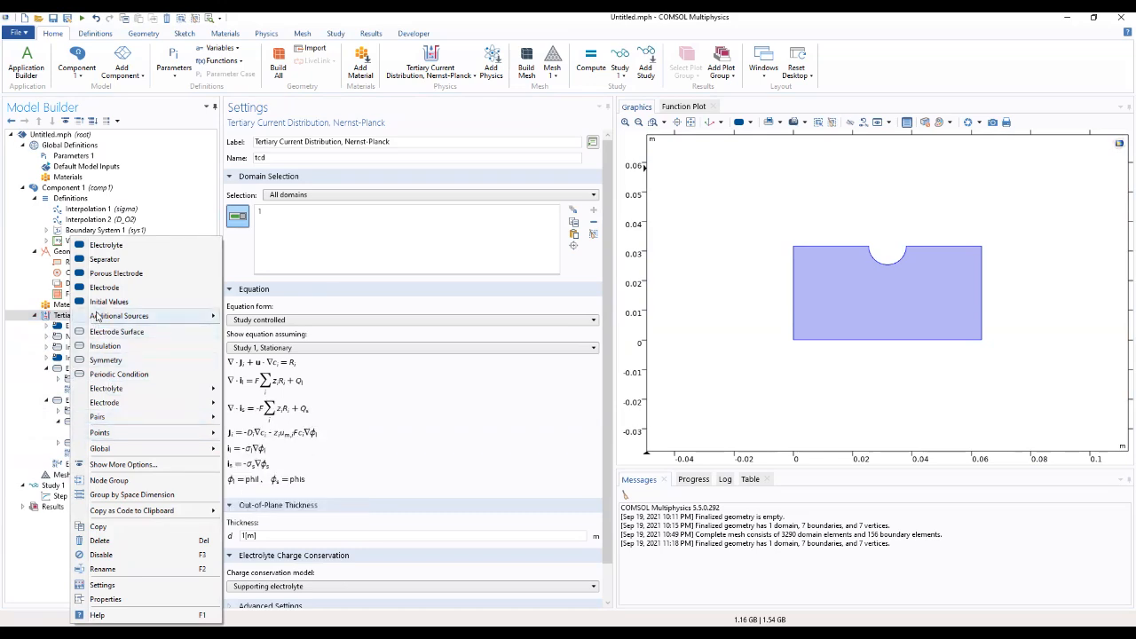
mouse_move(97, 317)
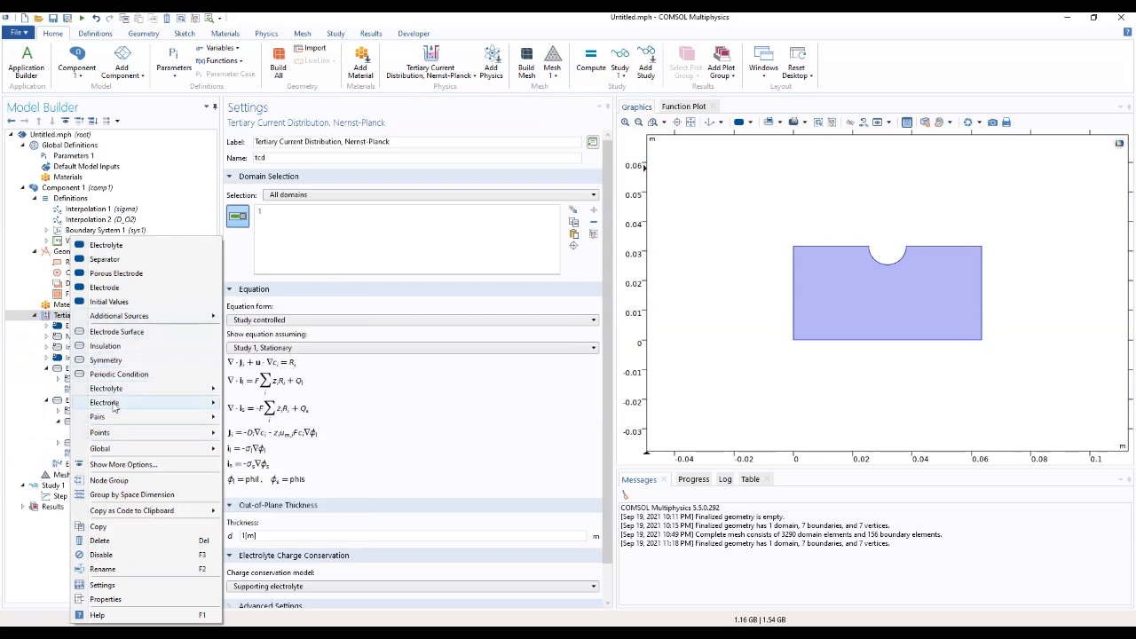
mouse_move(112, 406)
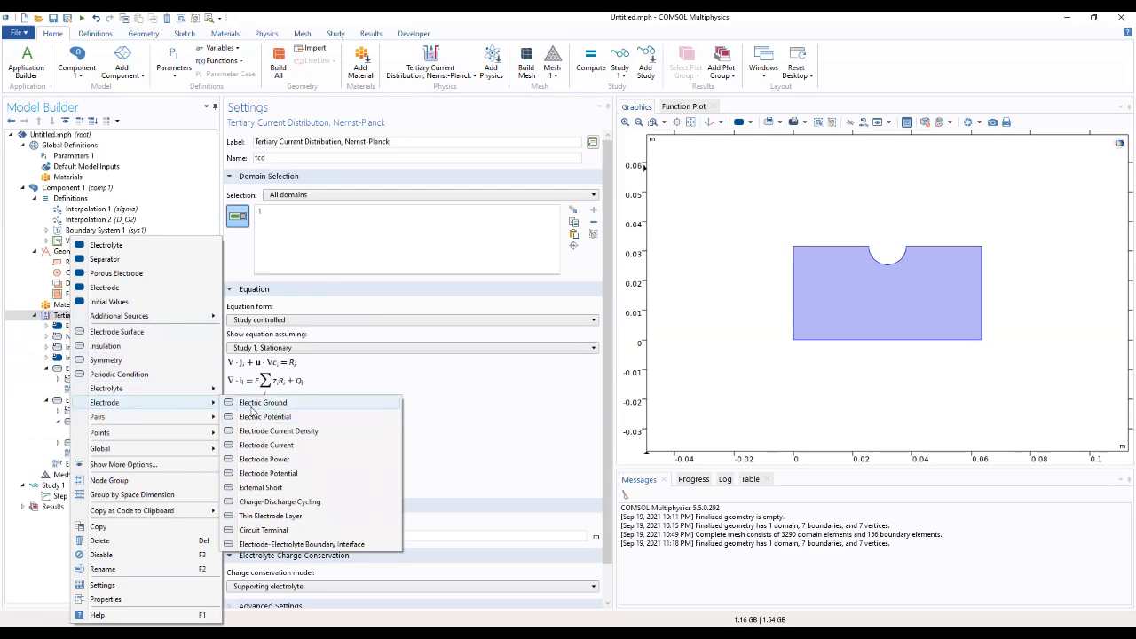
mouse_move(199, 388)
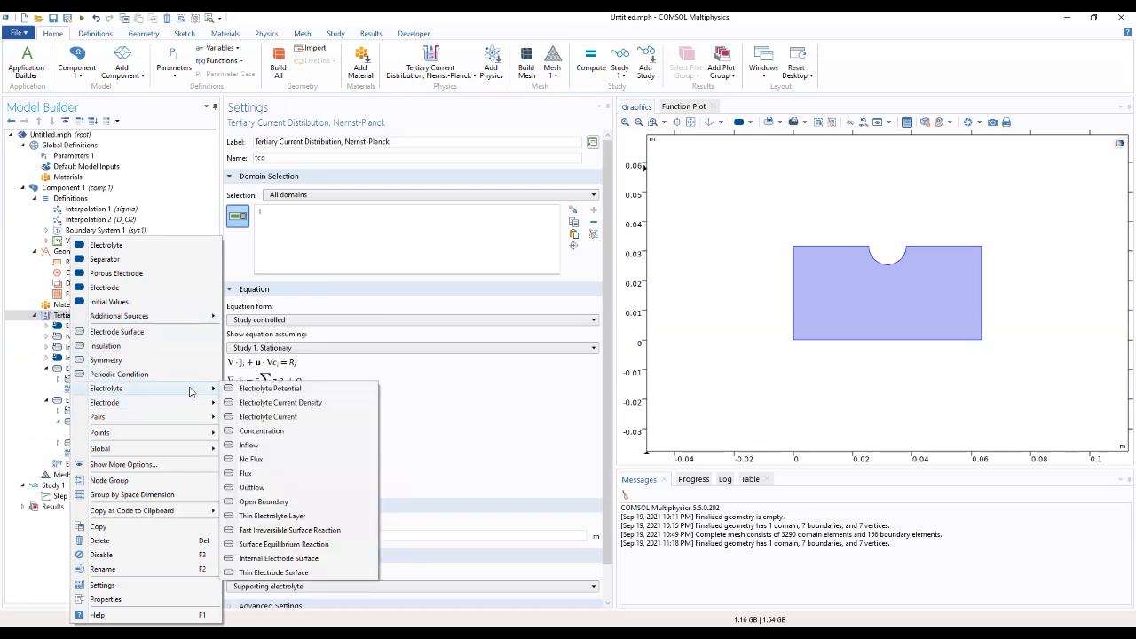
click(260, 432)
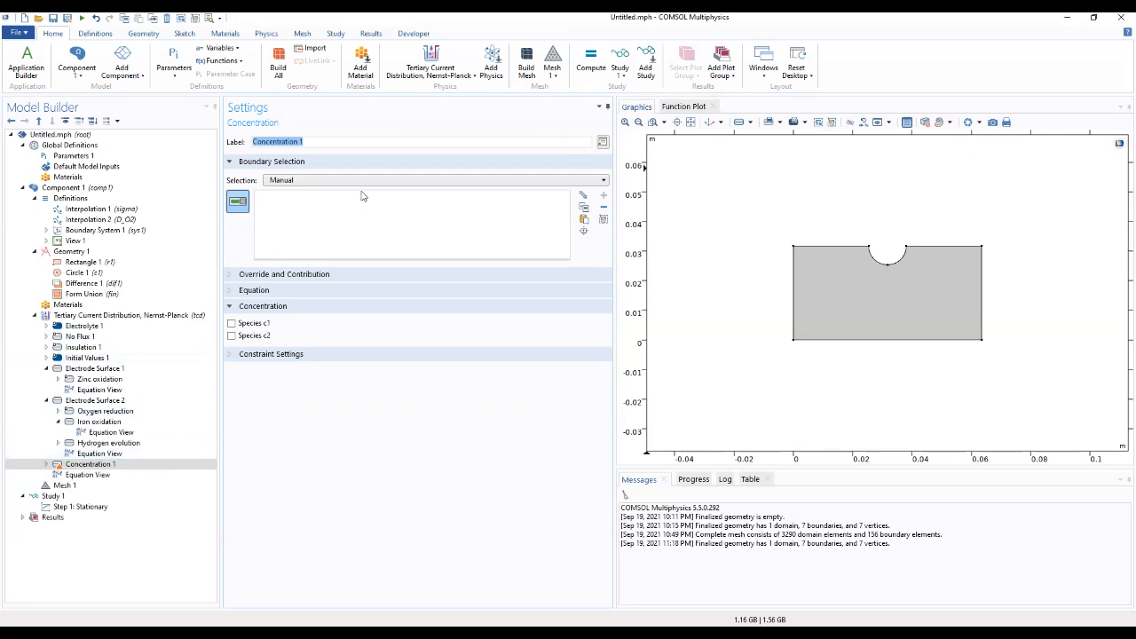
click(795, 284)
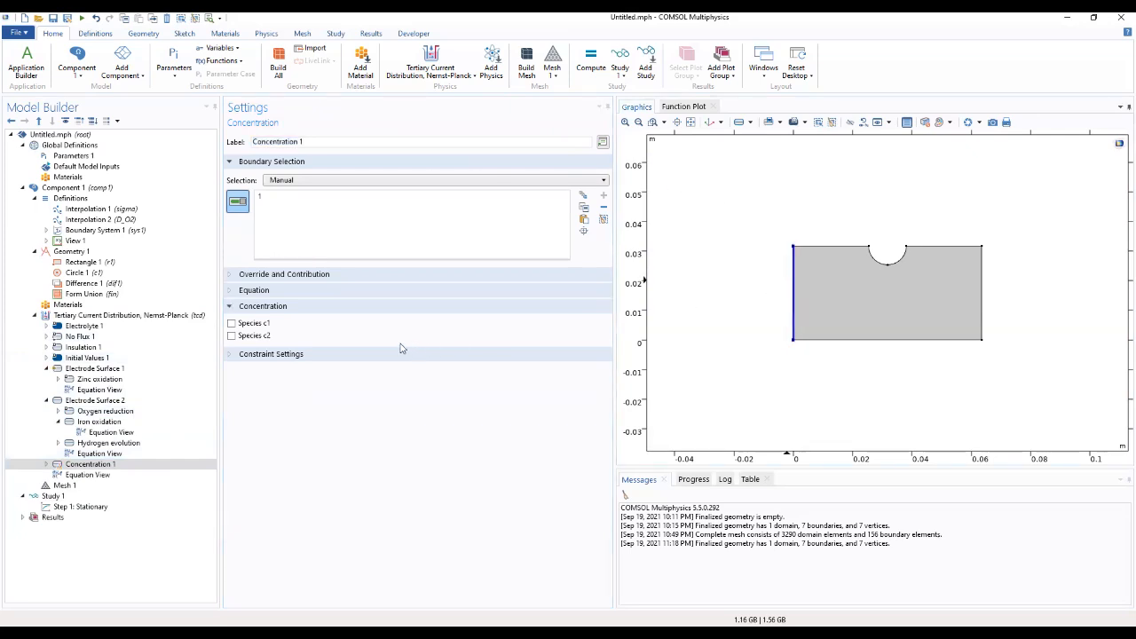
- Enable species c1 in the Concentration condition and set its boundary concentration to C_O2_ref
click(232, 323)
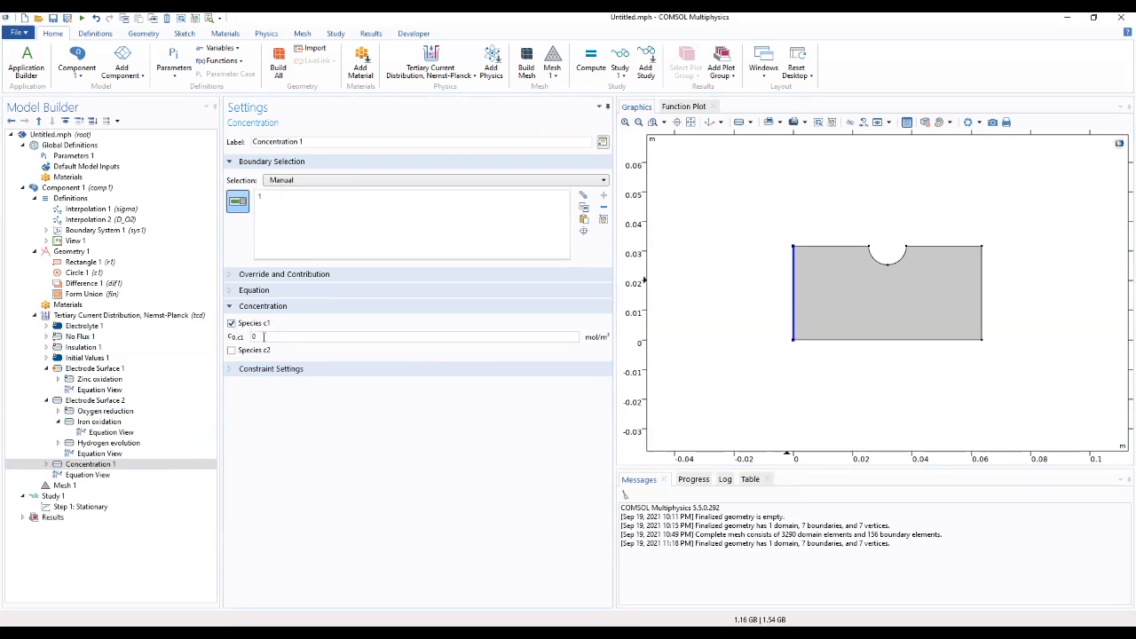
double_click(254, 337)
text(c_O2_ref)
- Review the Electrolyte, No Flux, Insulation and Initial Values settings of the physics
click(85, 326)
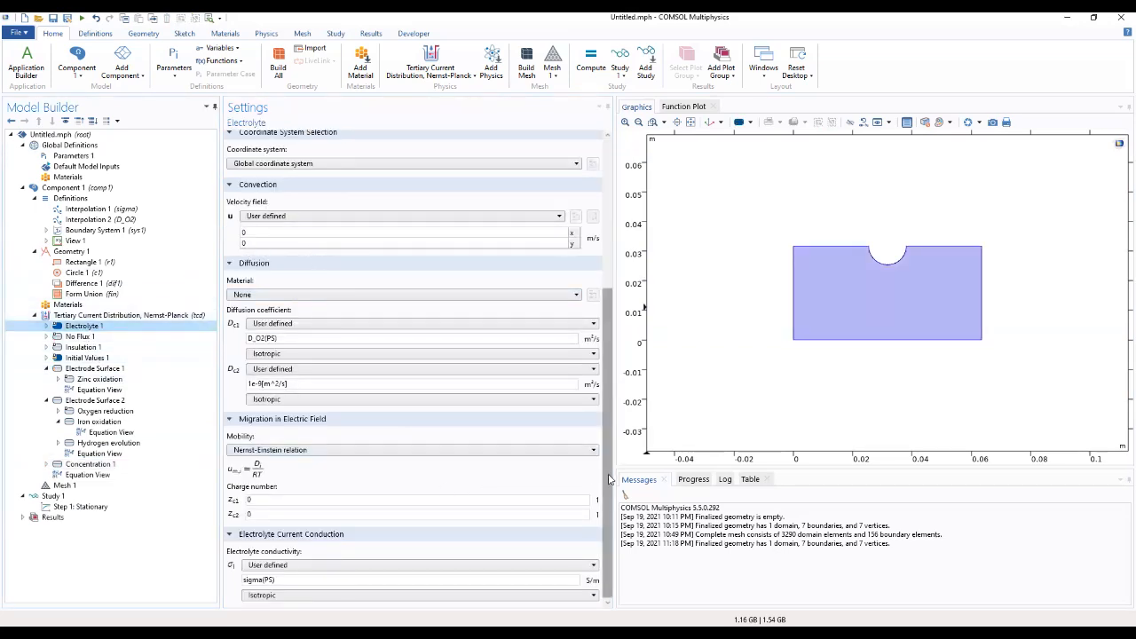
drag(600, 464, 599, 296)
scroll(598, 295, down, 5)
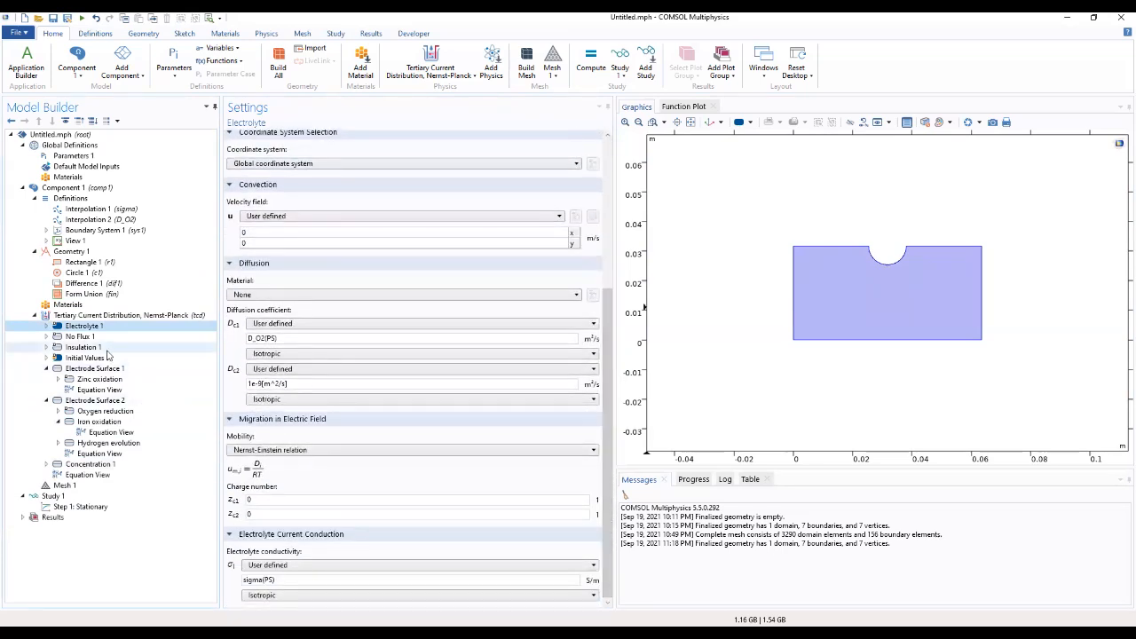
click(78, 336)
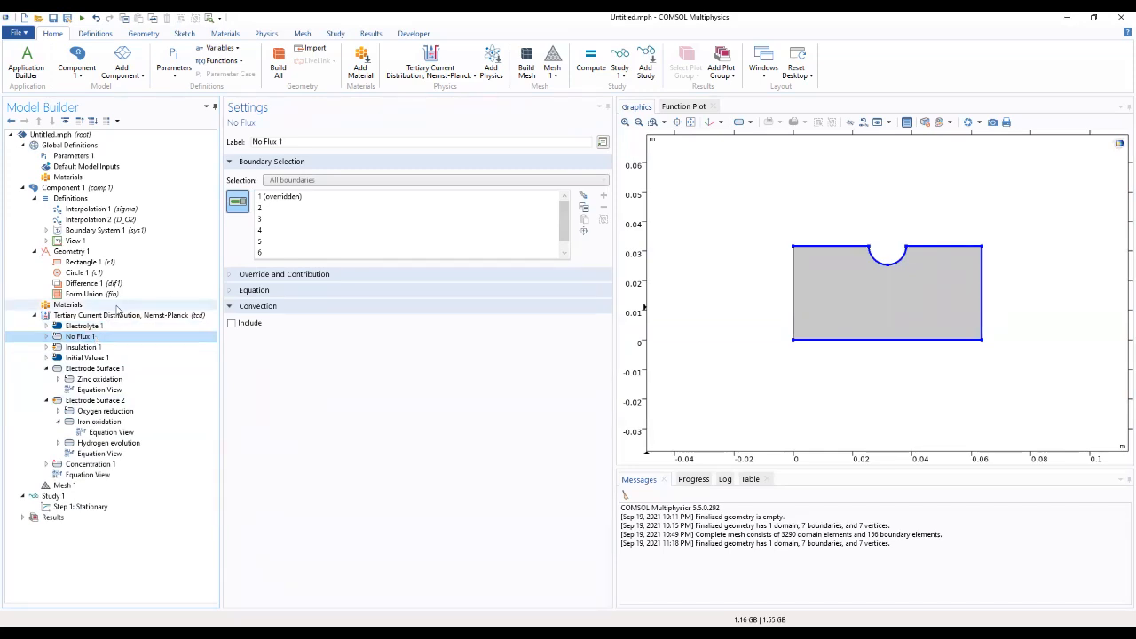
click(82, 347)
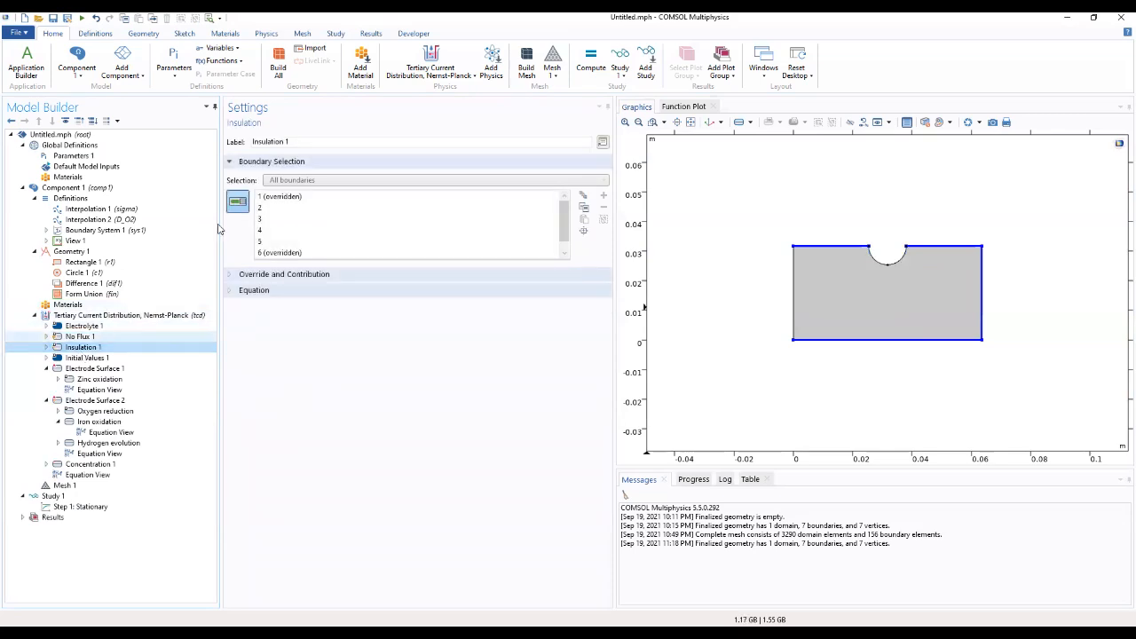
click(104, 357)
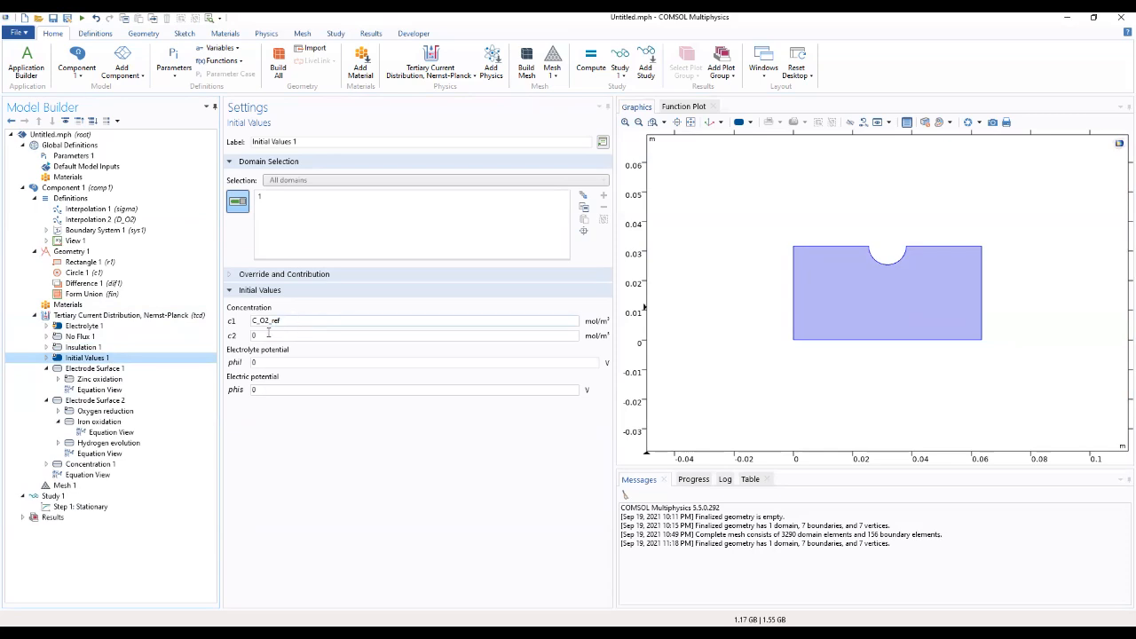
- Review Electrode Surface 1 and its Zinc oxidation reaction, including the equilibrium potential and kinetics expression type
click(96, 369)
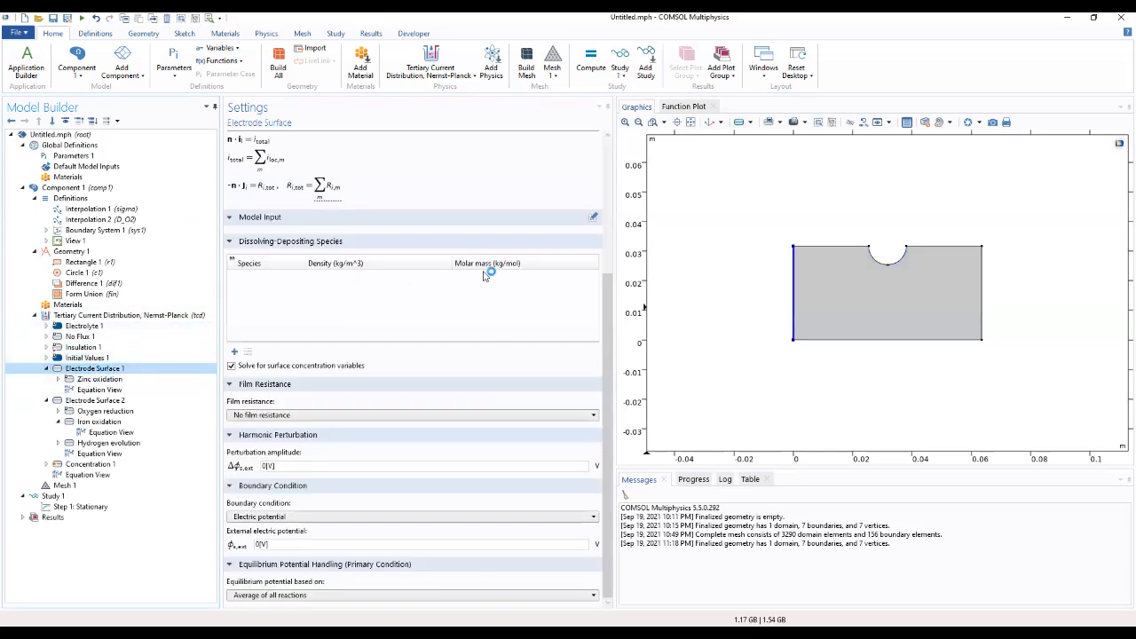
drag(604, 313, 593, 430)
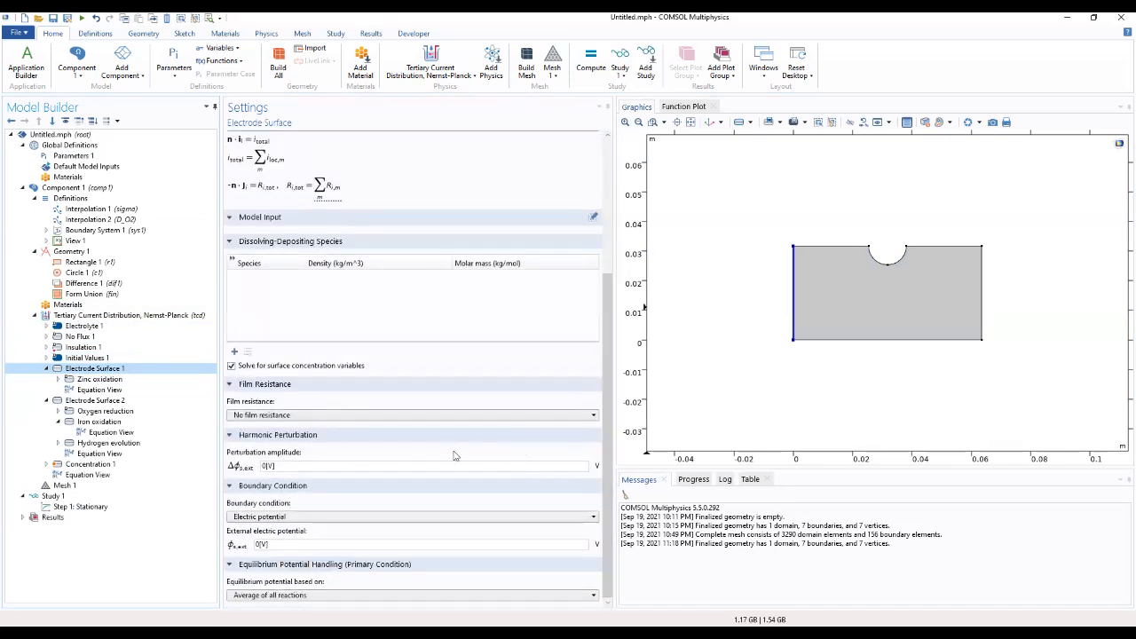
click(94, 380)
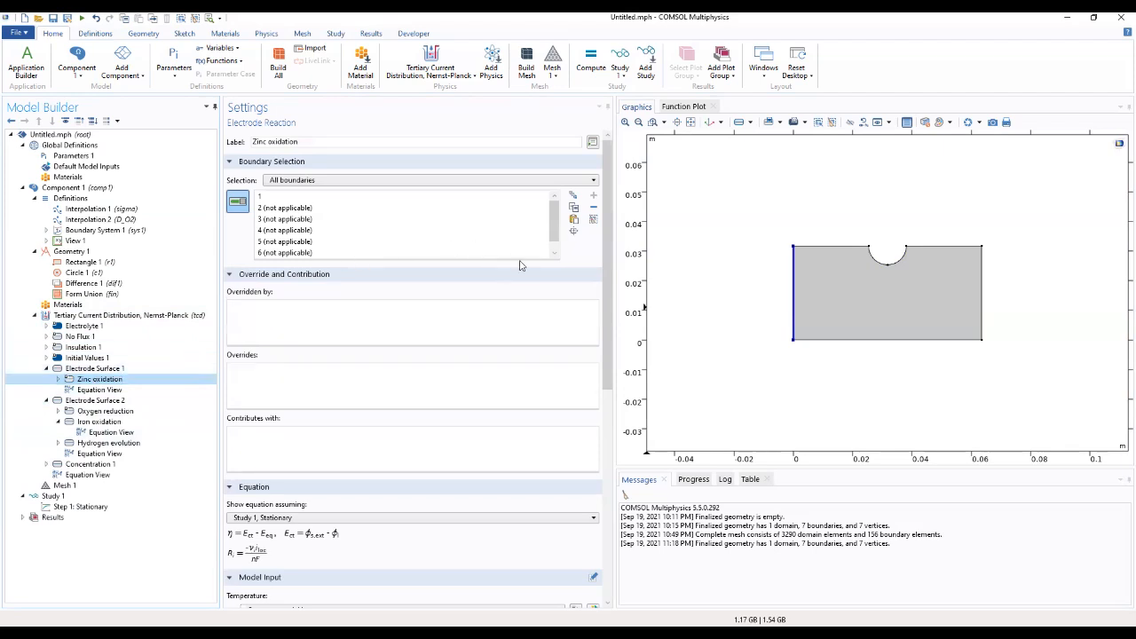
scroll(608, 262, down, 5)
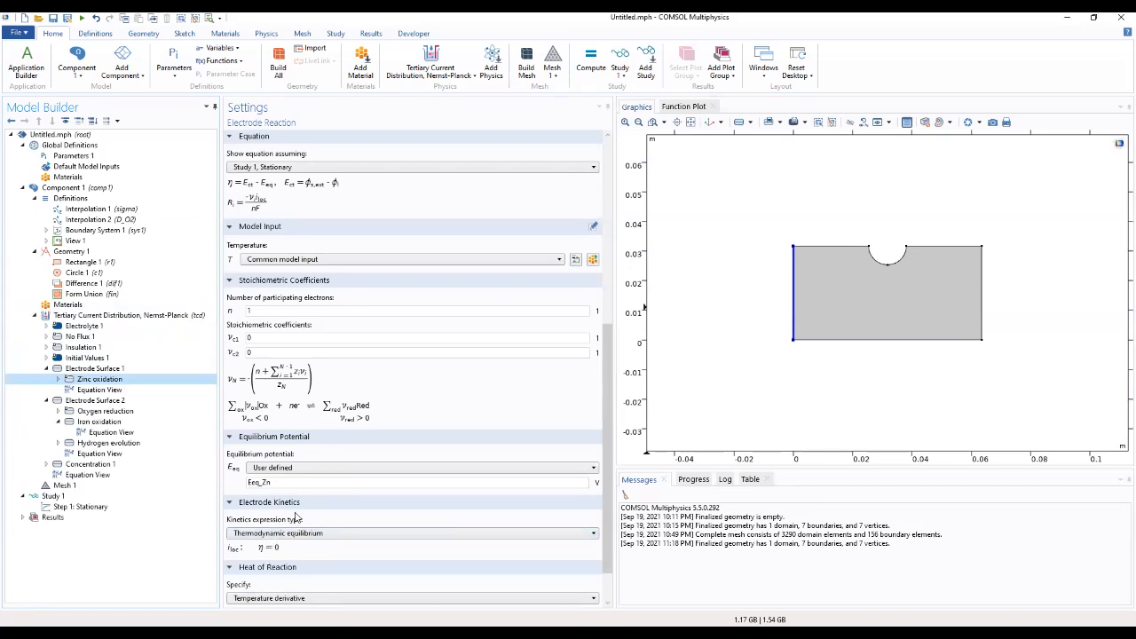
click(280, 535)
click(281, 536)
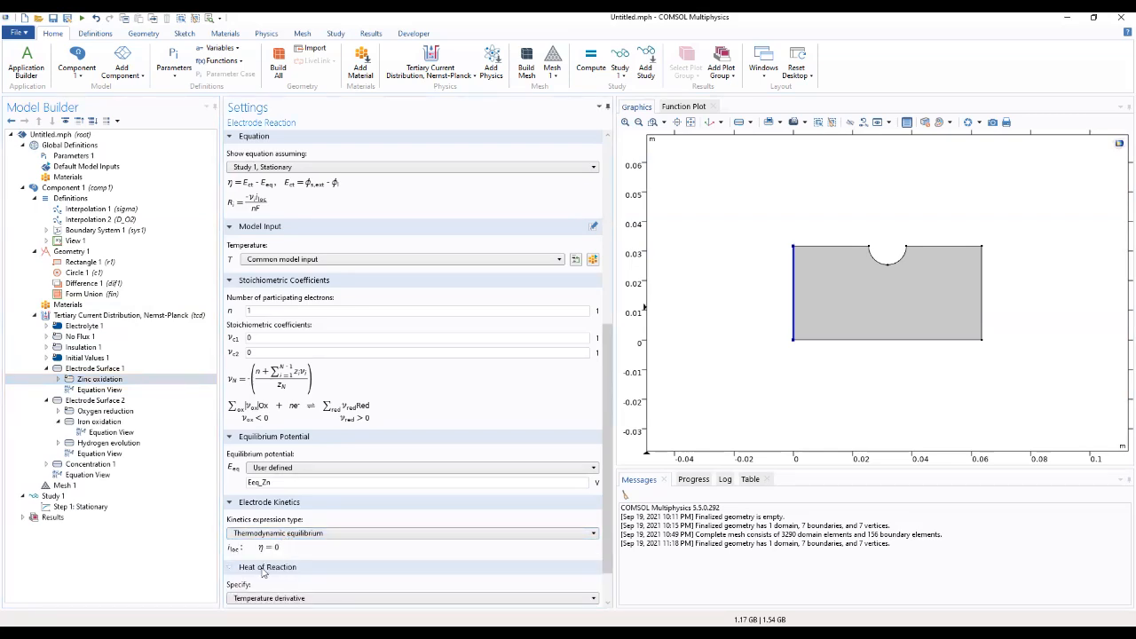
- Review Electrode Surface 2, checking its selected boundaries and external electric potential
click(89, 401)
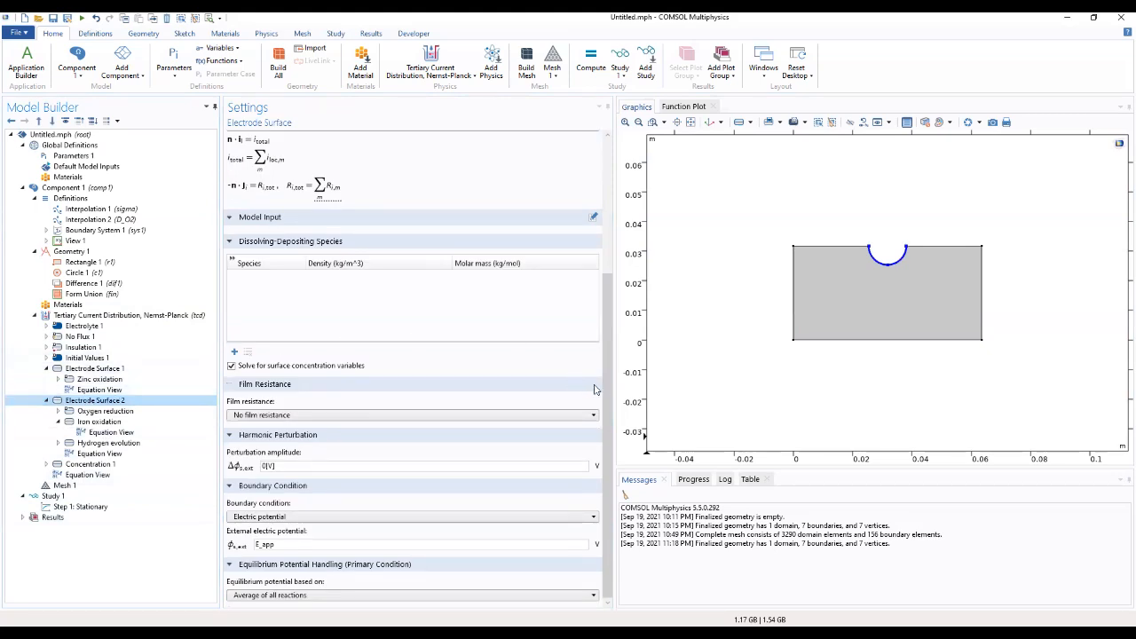
scroll(611, 437, up, 5)
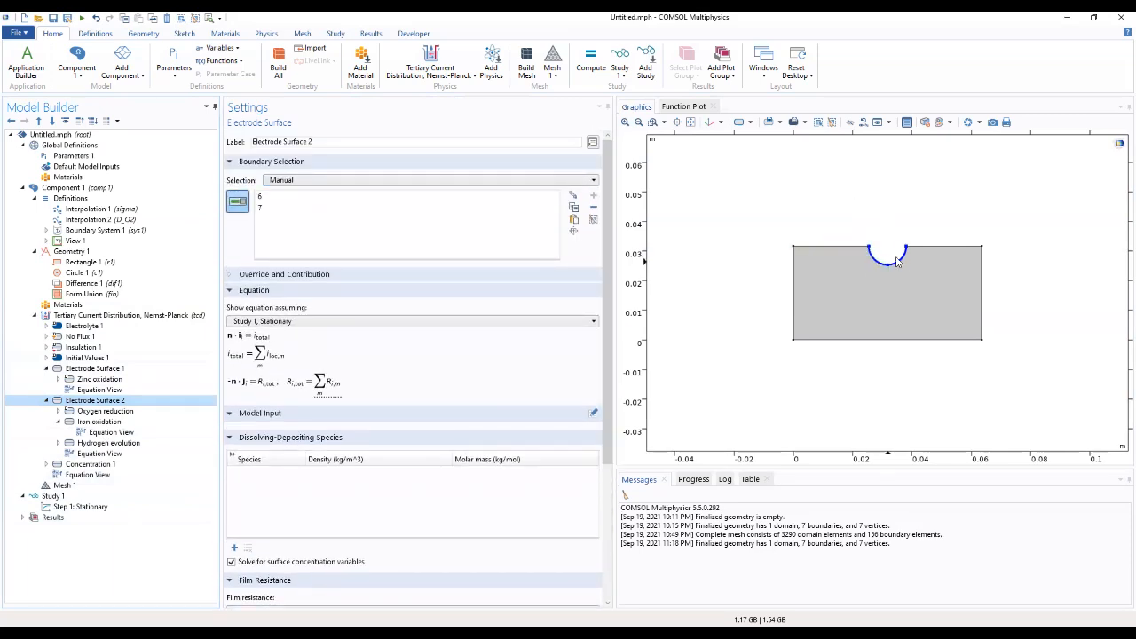
scroll(608, 323, down, 1)
scroll(607, 323, down, 5)
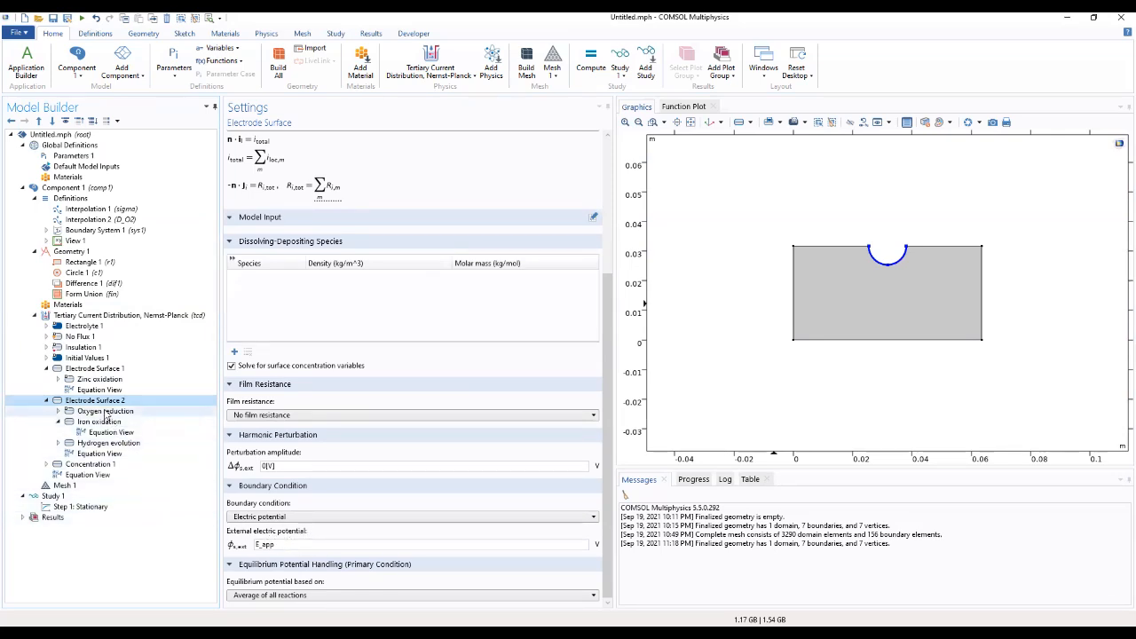
click(47, 400)
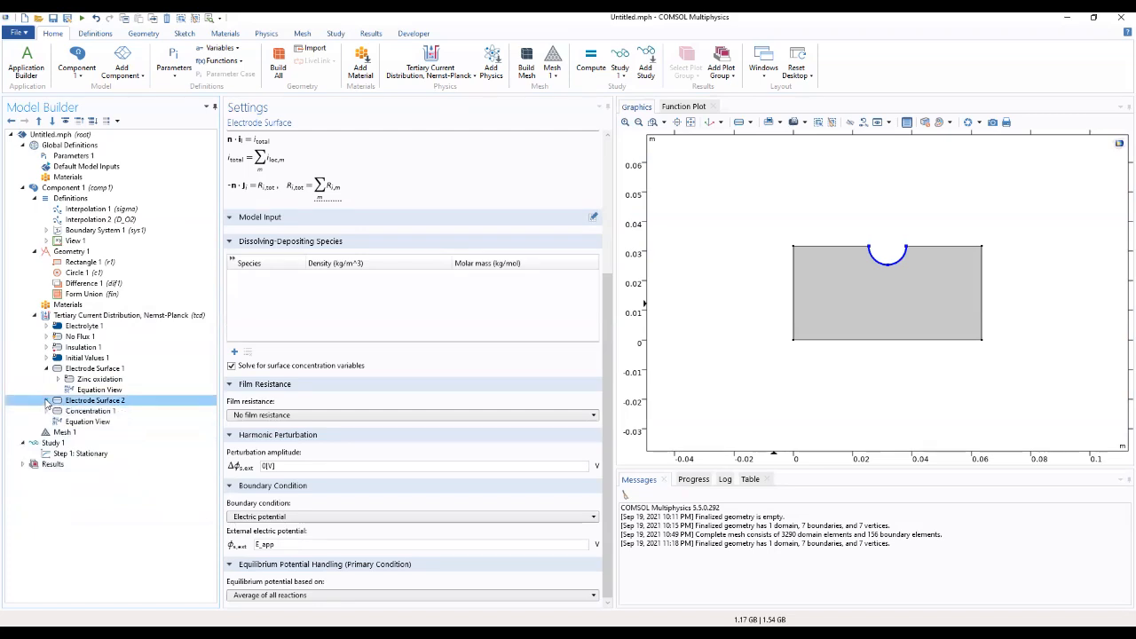
click(47, 400)
- Review the Oxygen reduction reaction's stoichiometry, equilibrium potential and kinetics, and inspect its Equation View
click(99, 411)
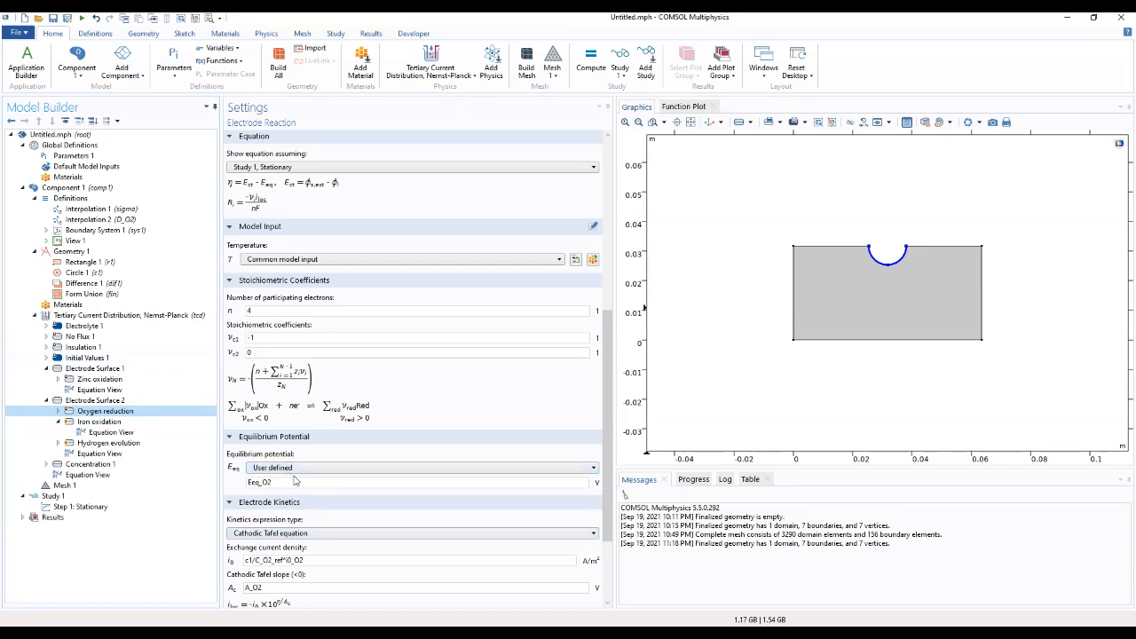
scroll(309, 454, up, 3)
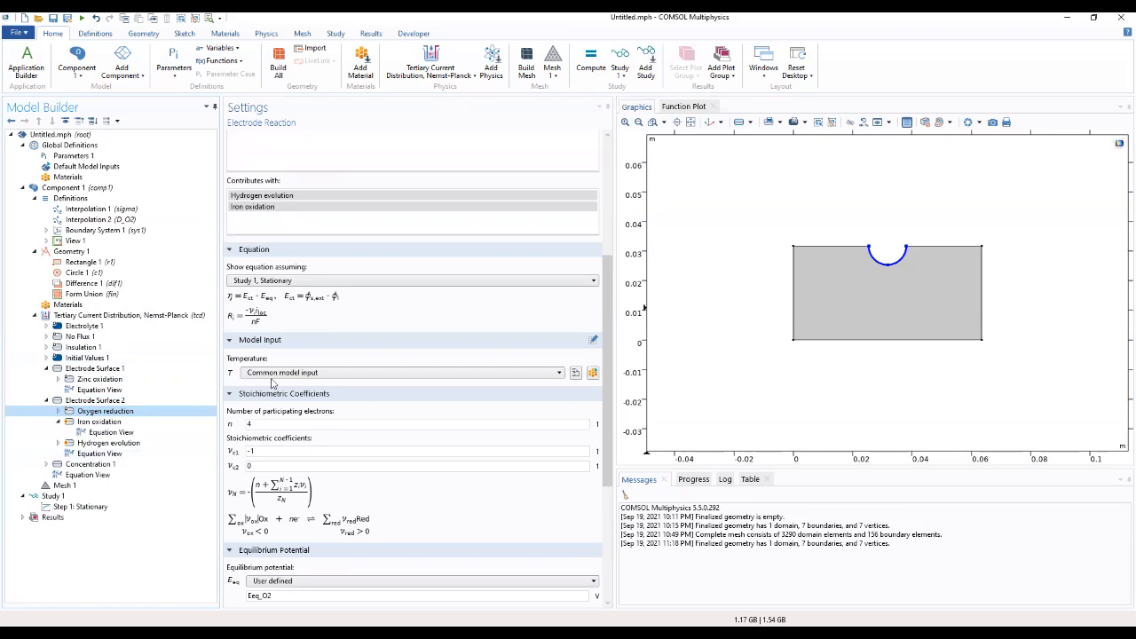
scroll(322, 331, up, 2)
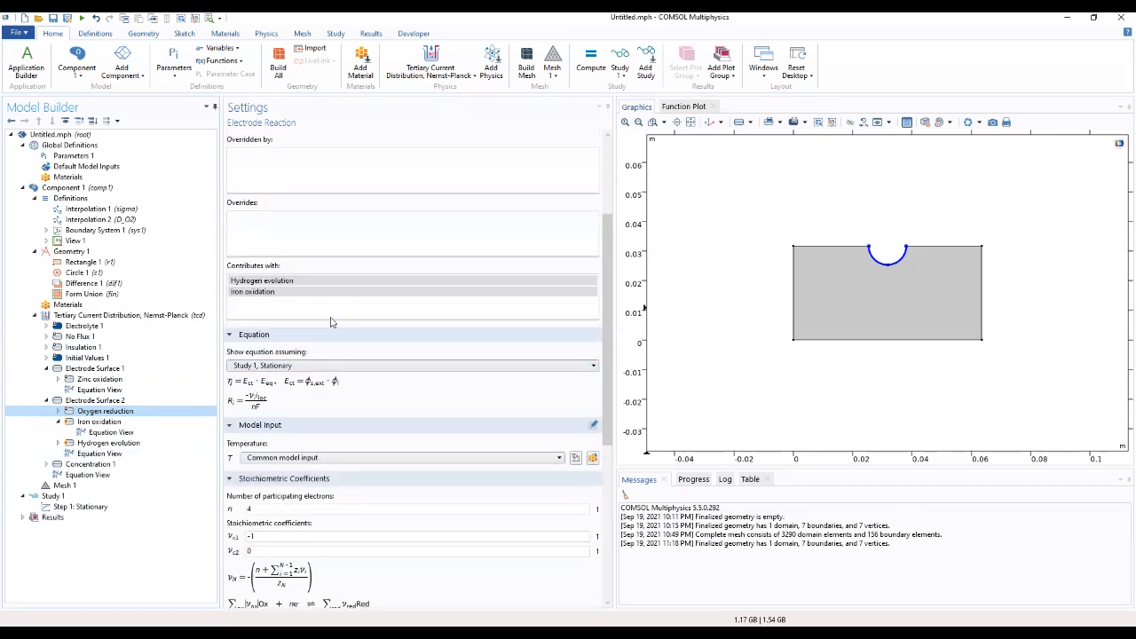
click(58, 412)
click(116, 424)
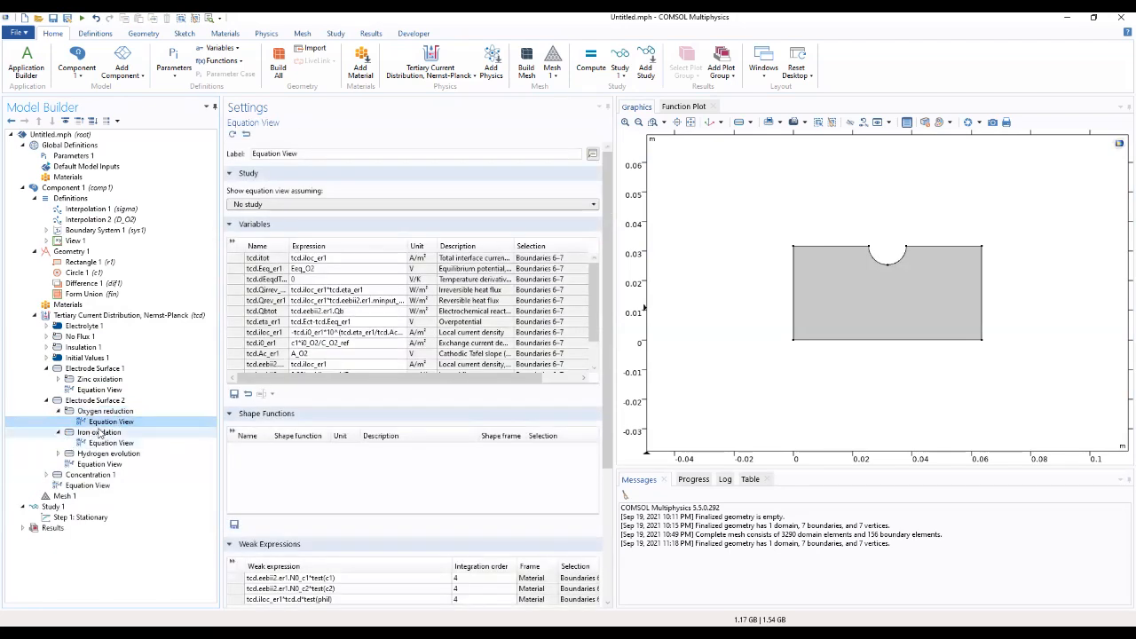
- Review the Iron oxidation reaction's contributing reactions, stoichiometry, equilibrium potential and Tafel kinetics
click(100, 435)
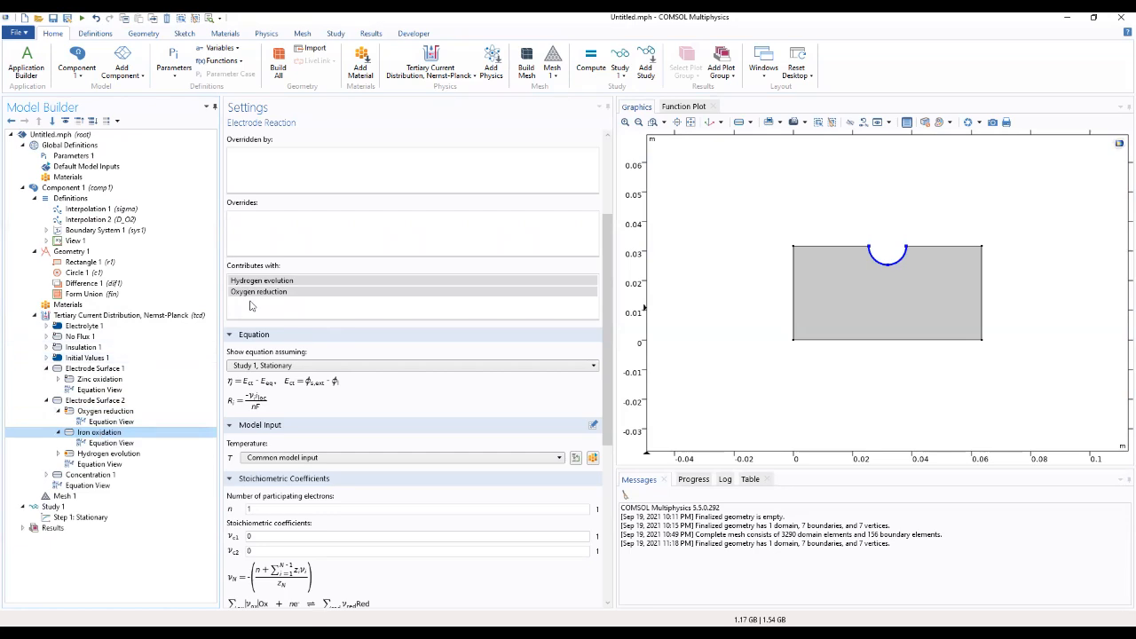
scroll(298, 360, down, 2)
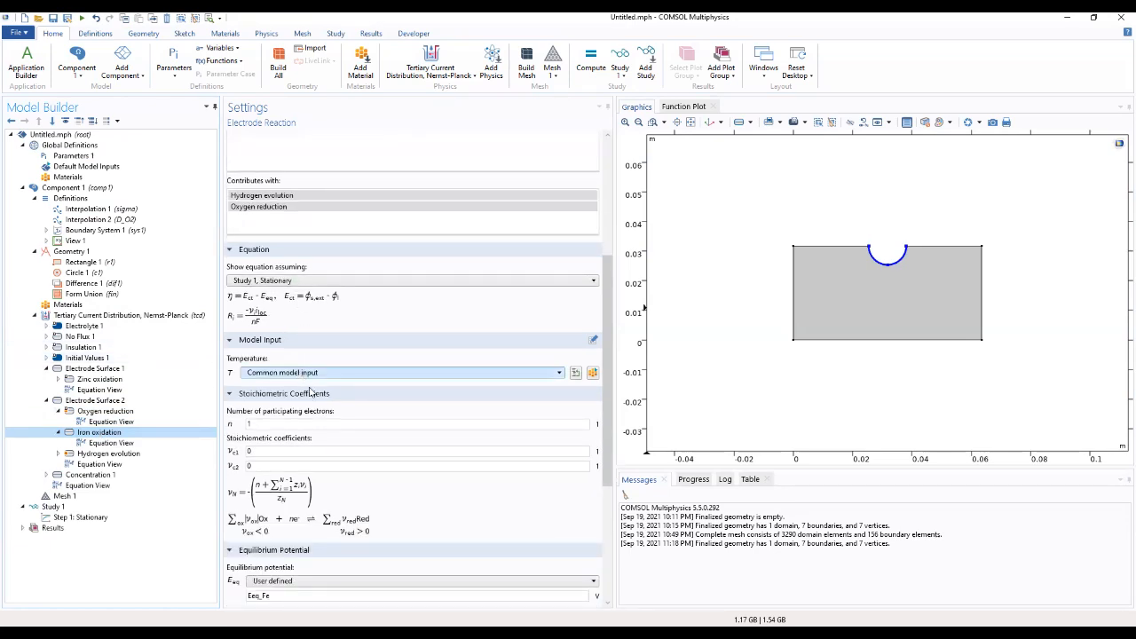
scroll(300, 373, down, 3)
scroll(297, 475, down, 2)
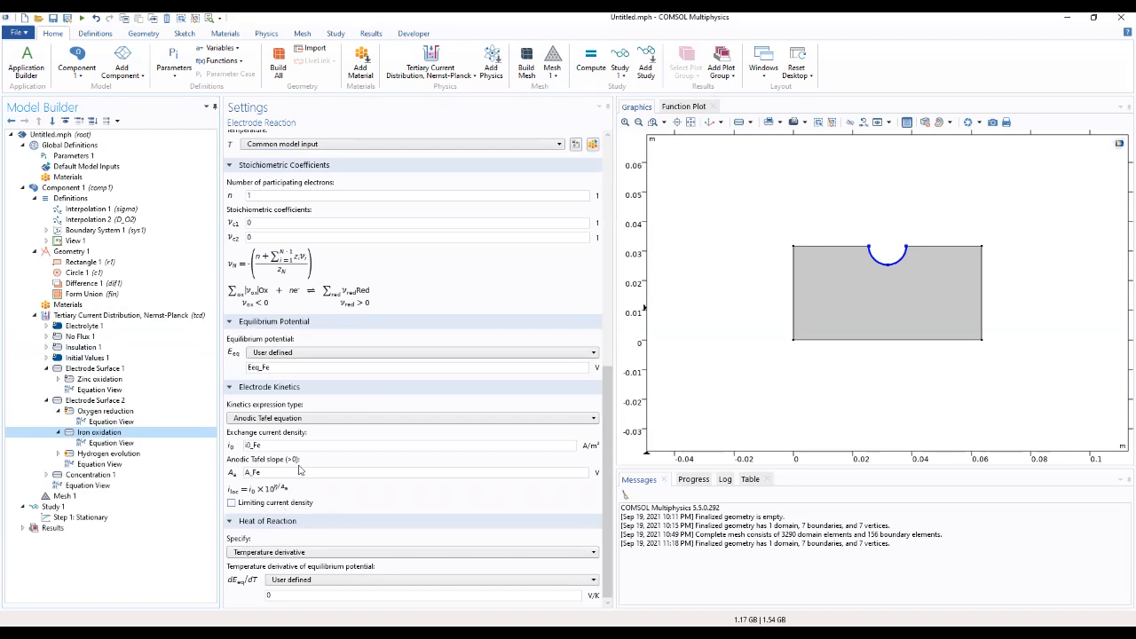
click(103, 444)
- Review the Hydrogen evolution kinetics and the Concentration condition on the left edge
click(101, 453)
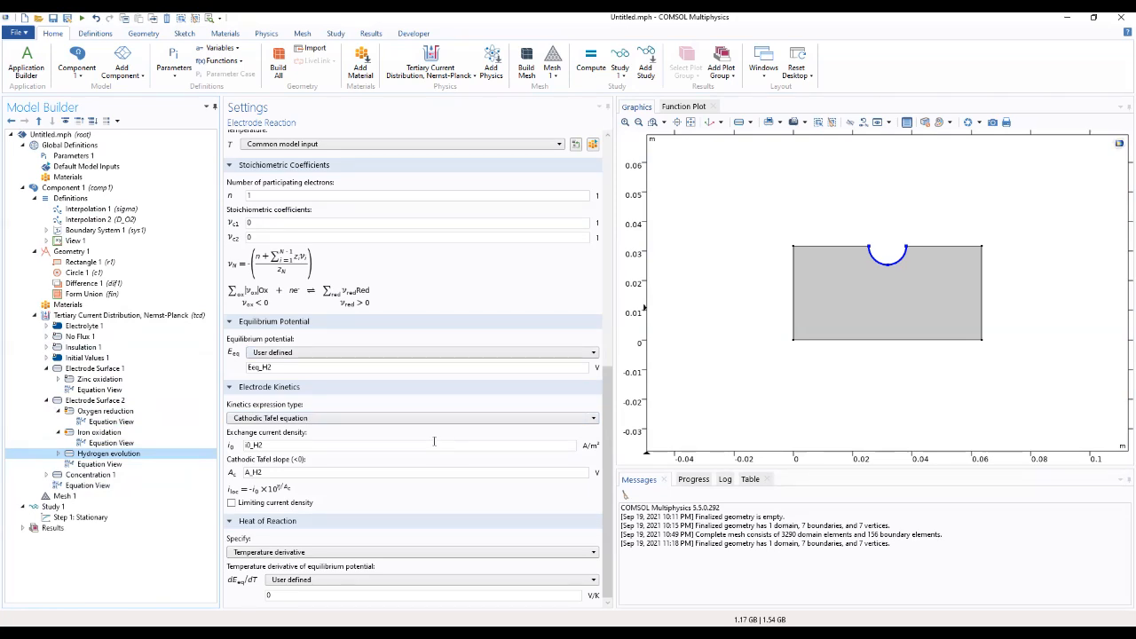
click(98, 475)
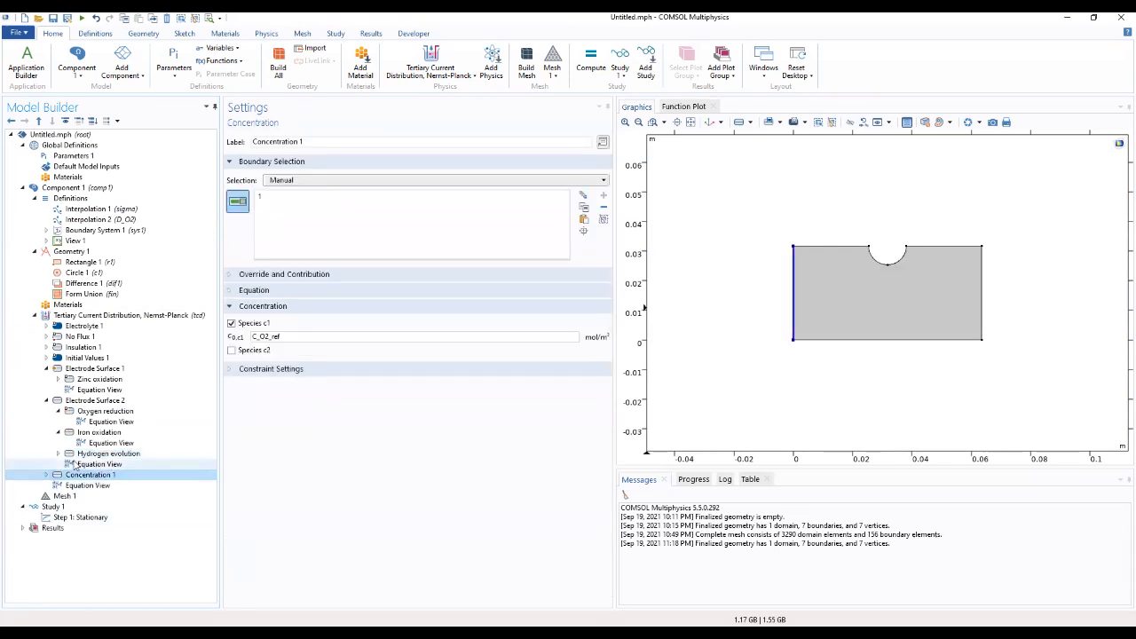
click(58, 454)
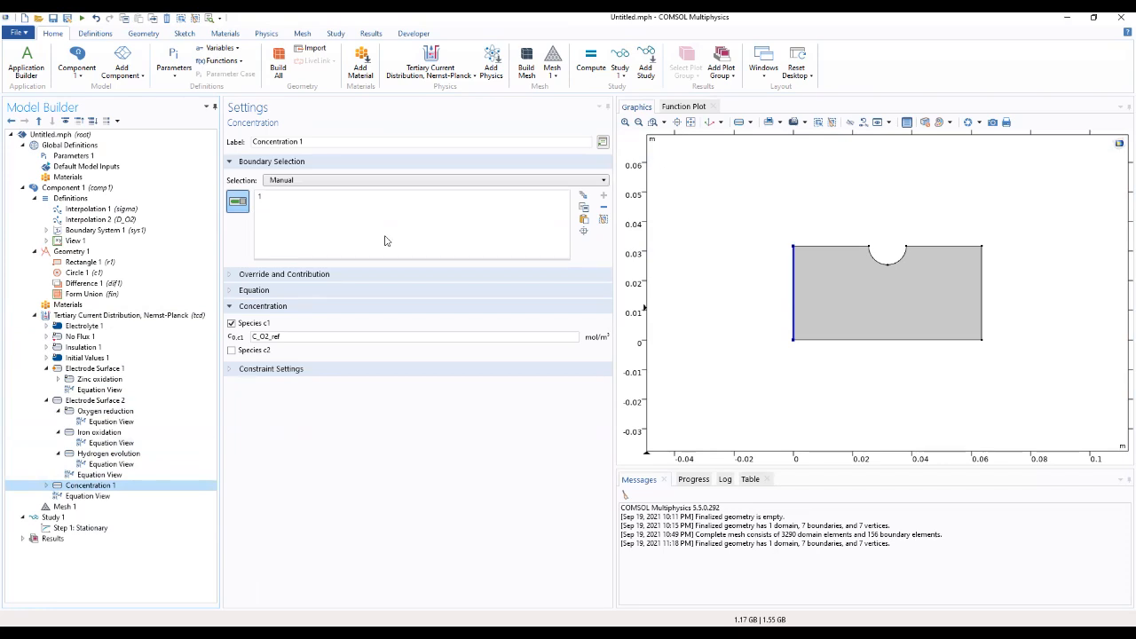
- Set the physics-controlled mesh of Mesh 1 to Extra fine element size and build it
click(56, 507)
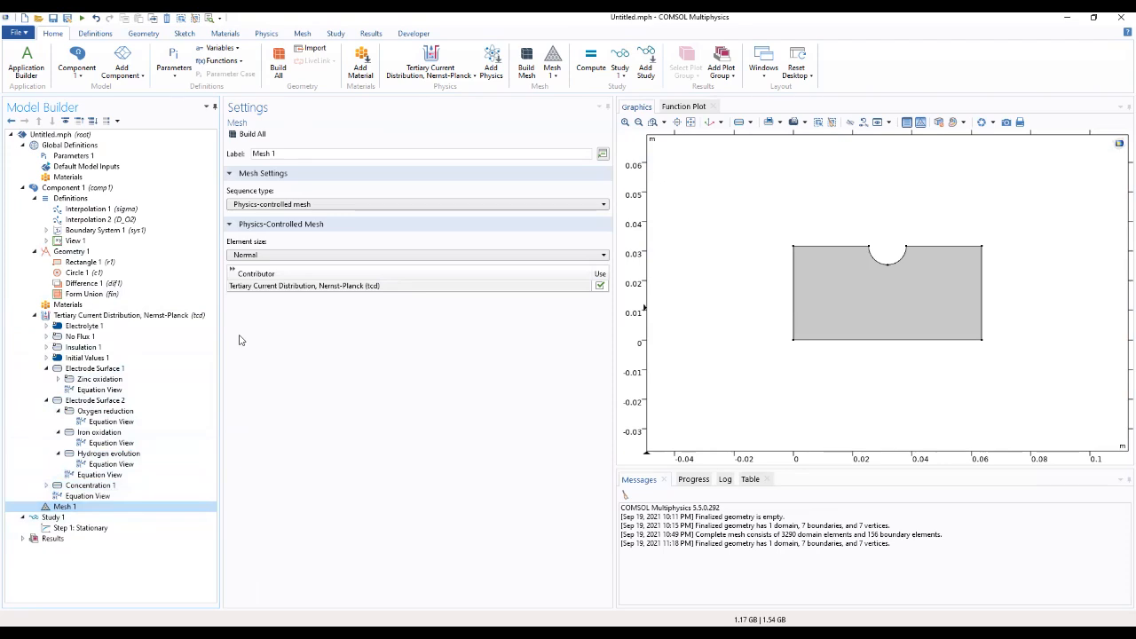
click(291, 254)
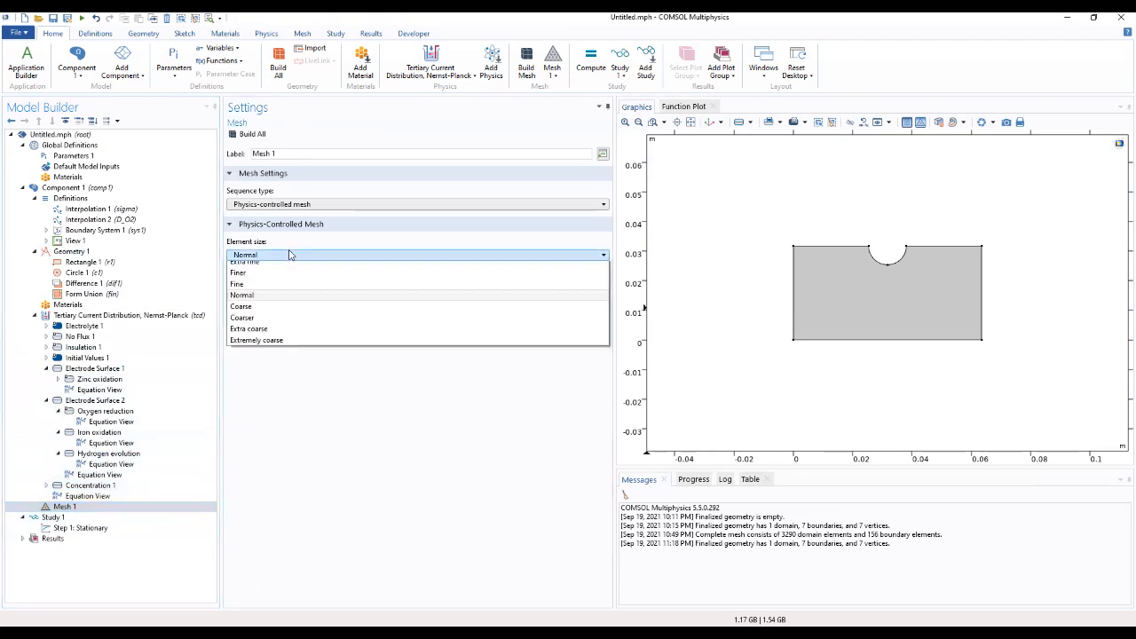
click(275, 279)
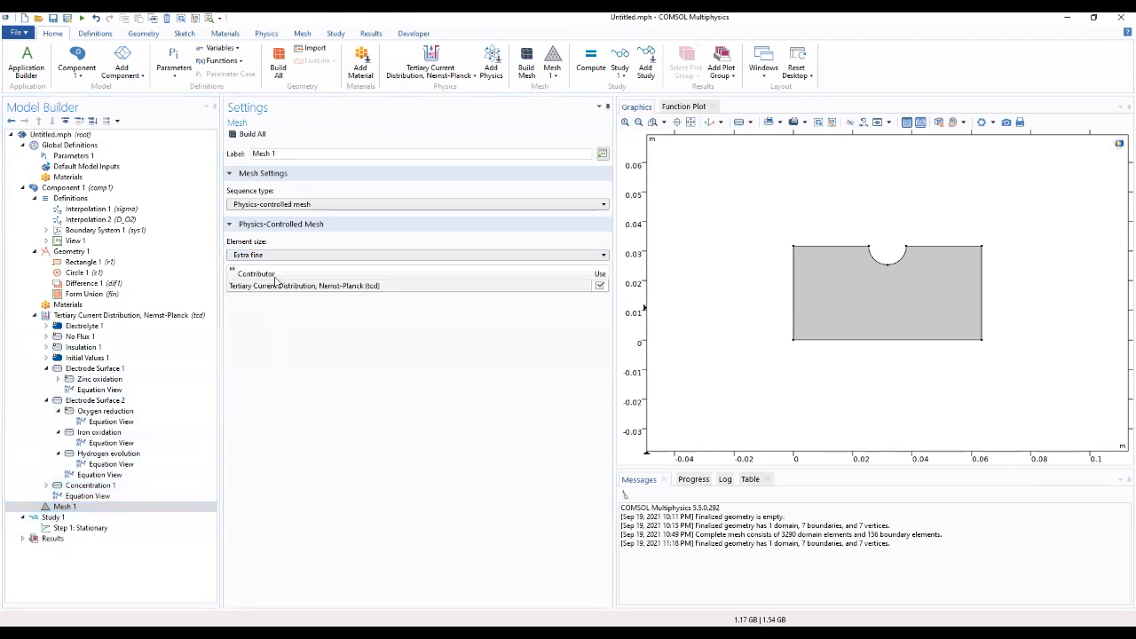
click(241, 134)
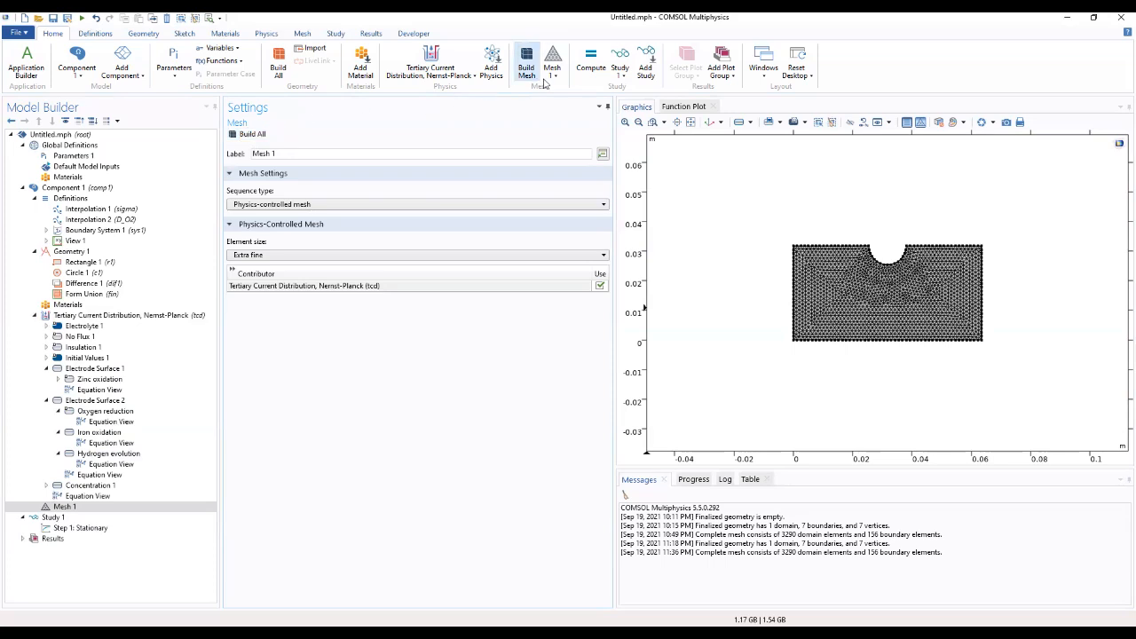
click(691, 122)
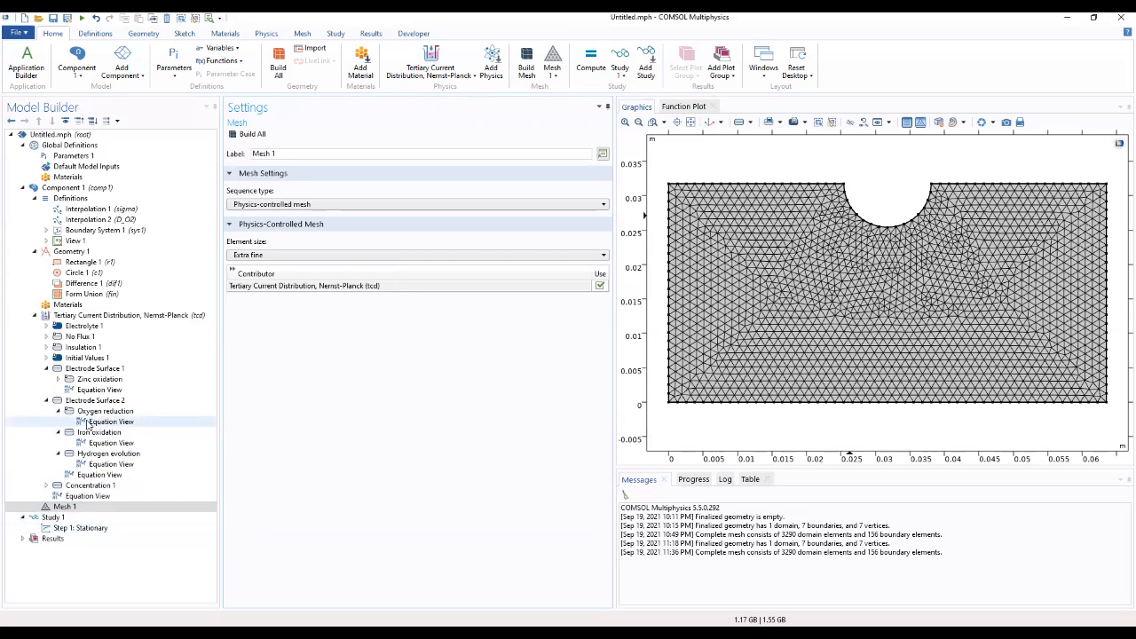
- Enable an auxiliary sweep in the Stationary study step and add PS (Pore saturation) as its parameter
click(65, 529)
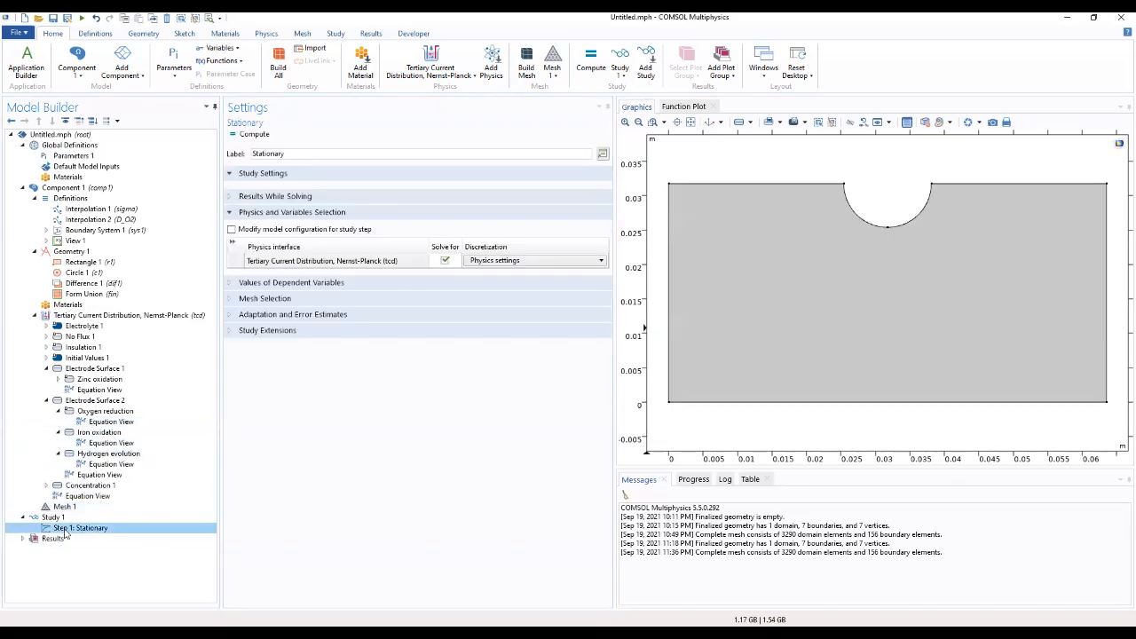
click(276, 331)
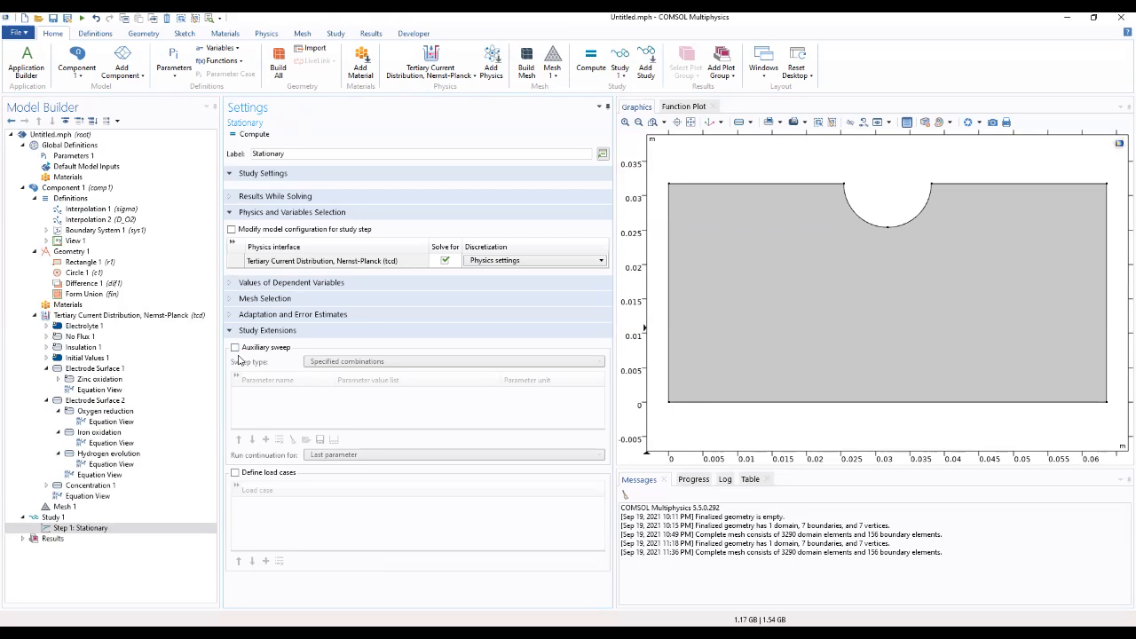
click(235, 347)
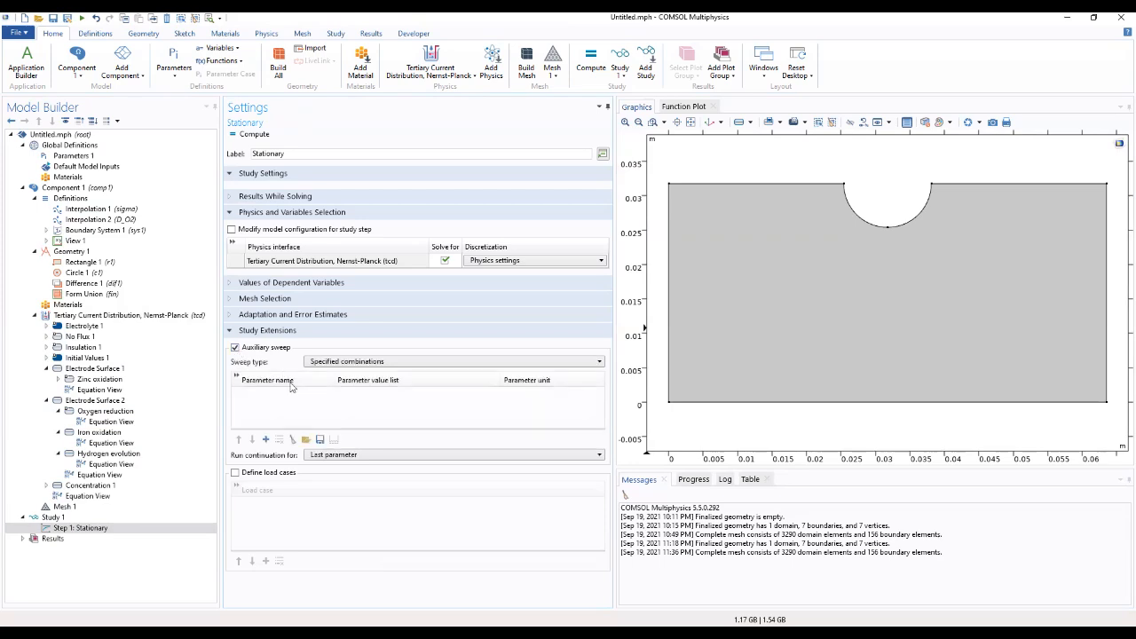
click(266, 440)
click(302, 395)
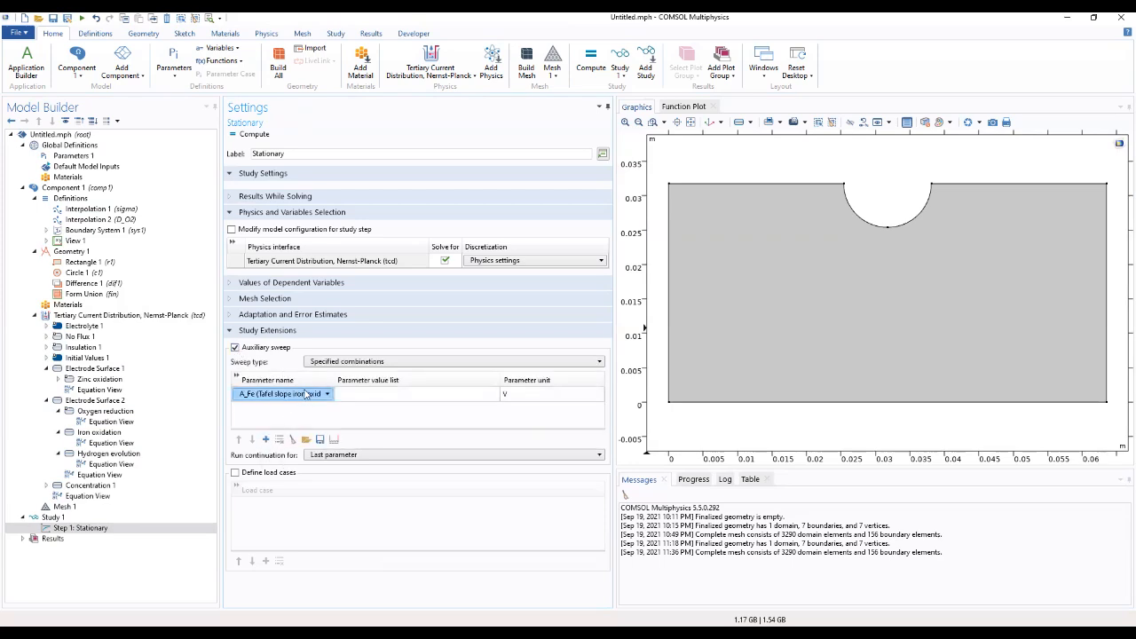
click(326, 394)
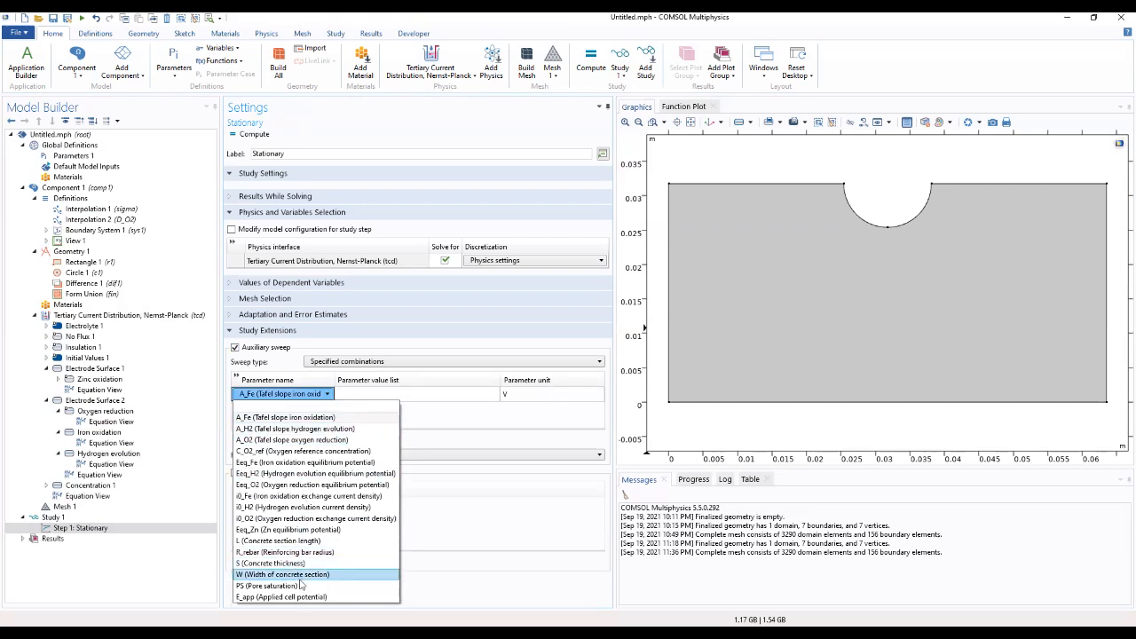
click(299, 583)
- Set the pore saturation sweep's parameter value list to range(0.2, 0.05, 0.8)
click(384, 393)
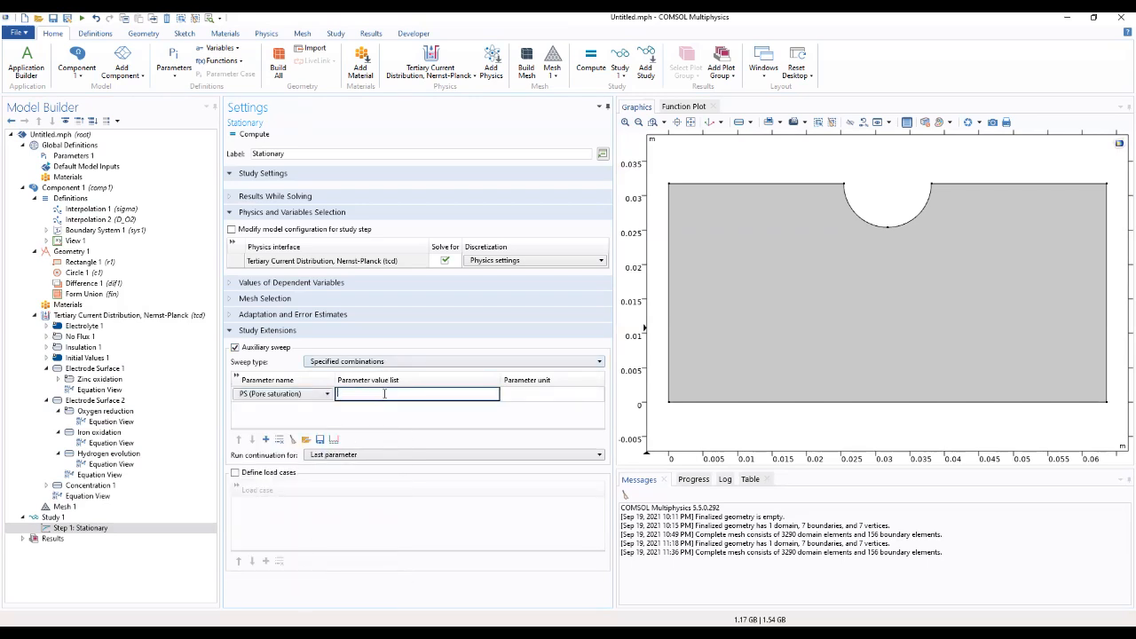
text(range(0.02)
key(BackSpace)
text(2, 0.05, 0.8)
click(319, 412)
click(375, 396)
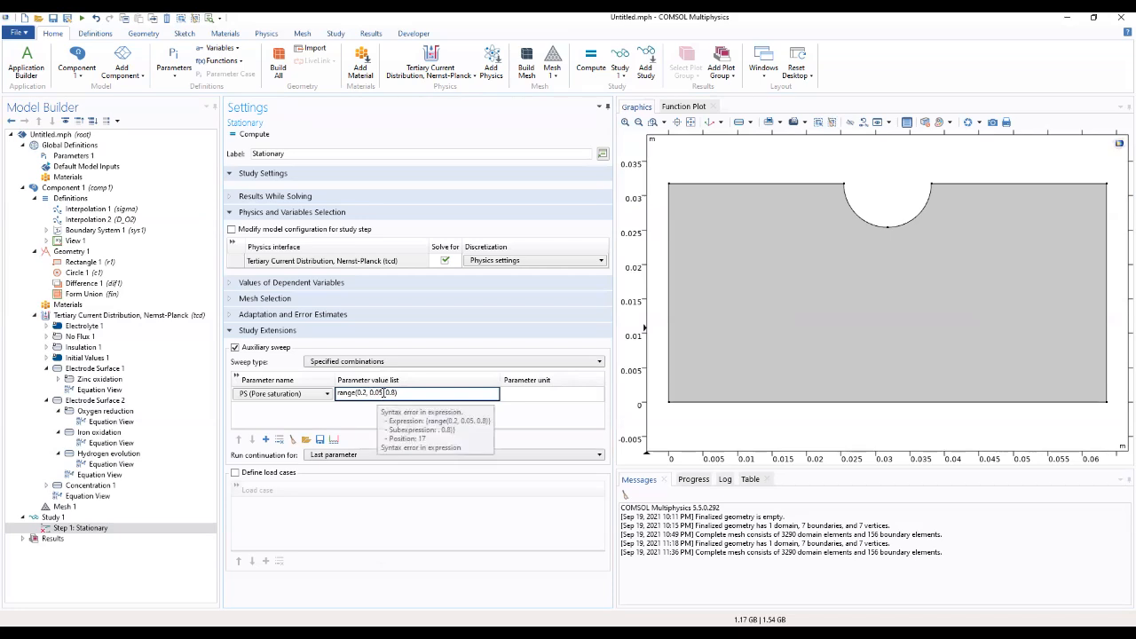
text(,)
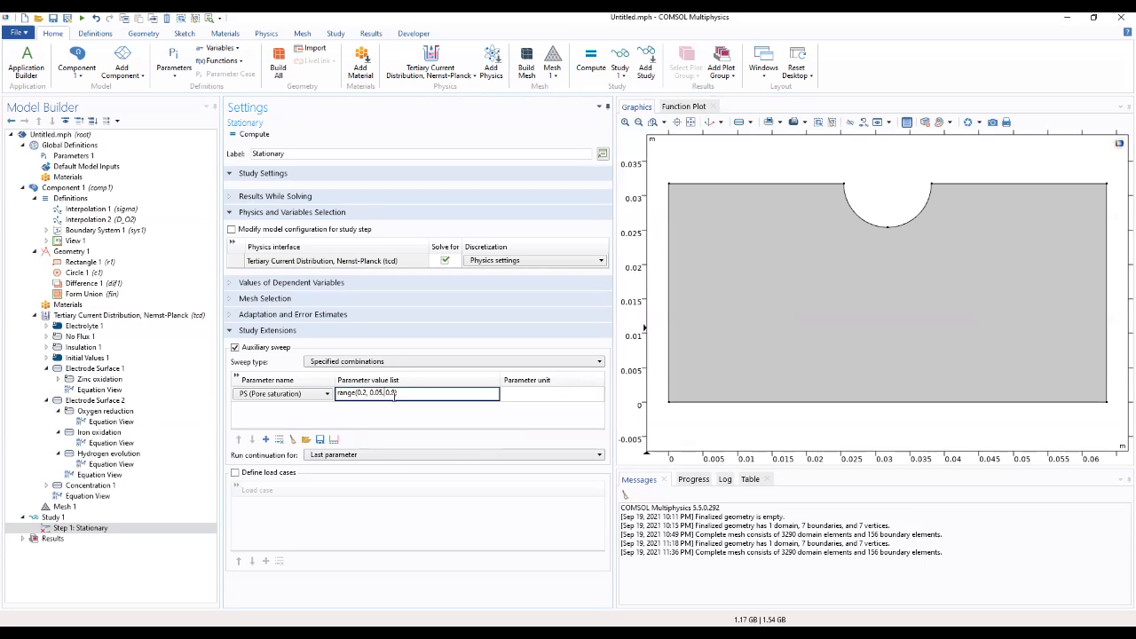
key(Delete)
click(375, 422)
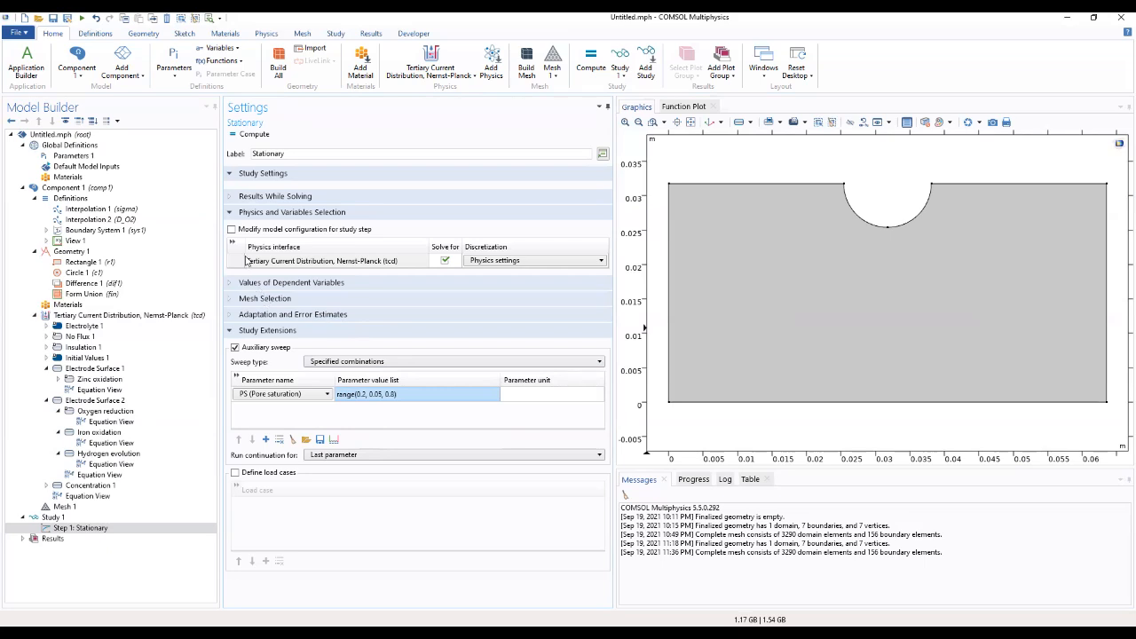
- Show the Results While Solving options of the Stationary step and compute Study 1
click(241, 199)
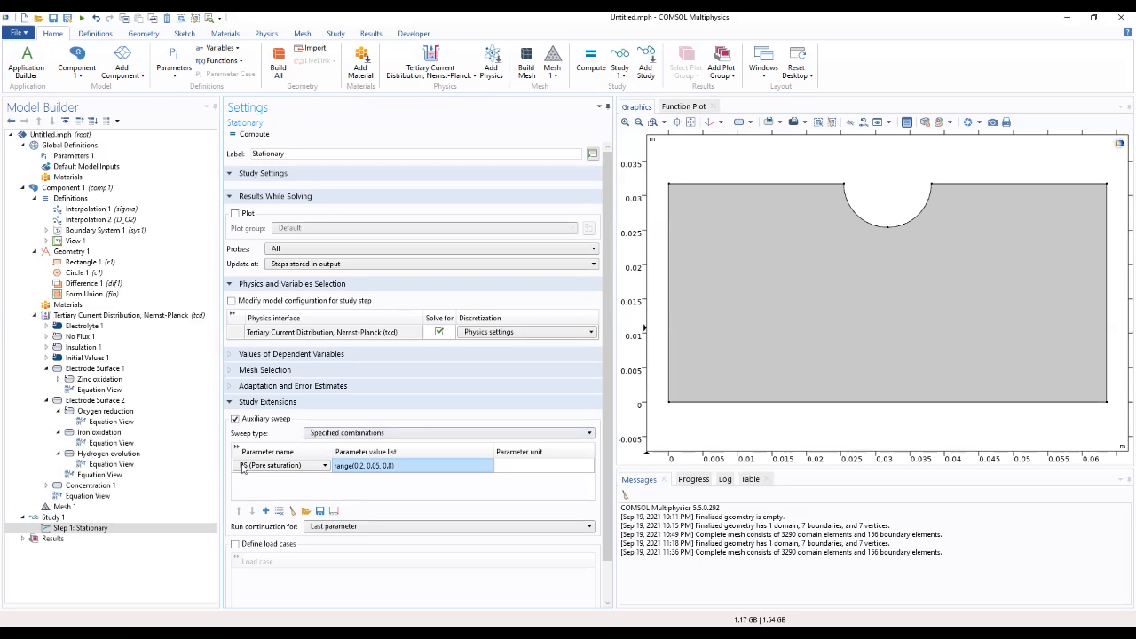
click(50, 518)
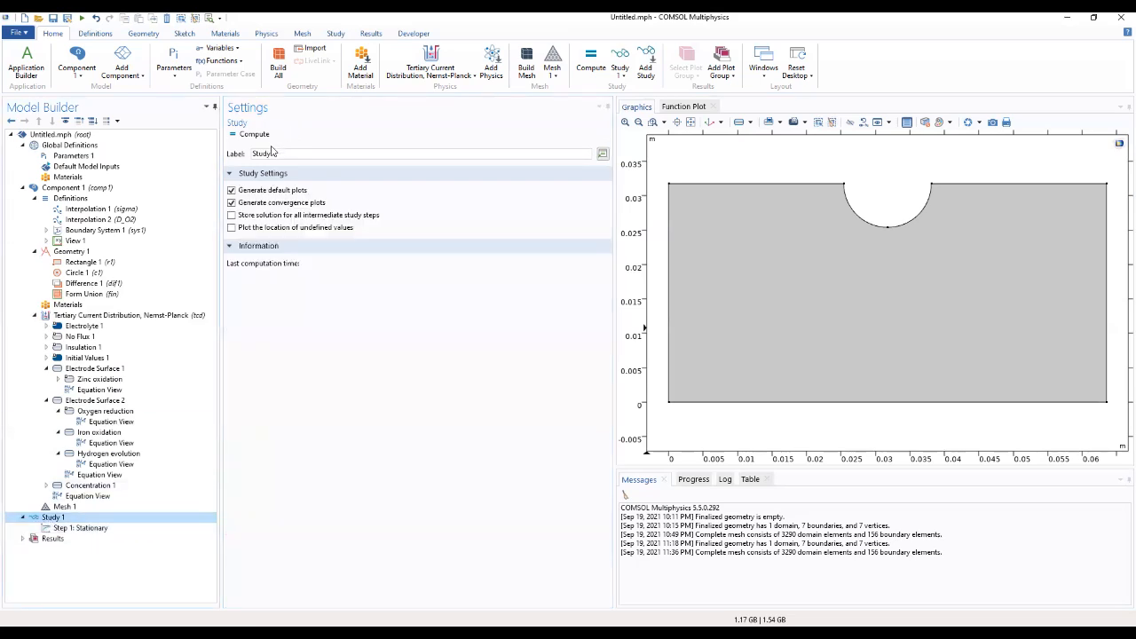
click(265, 138)
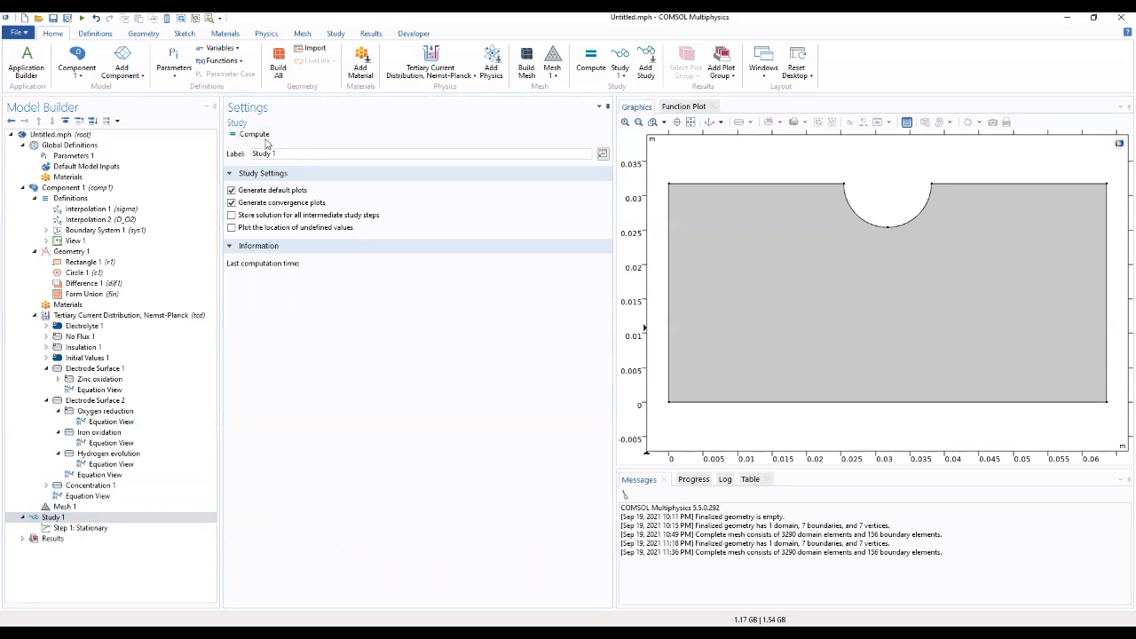
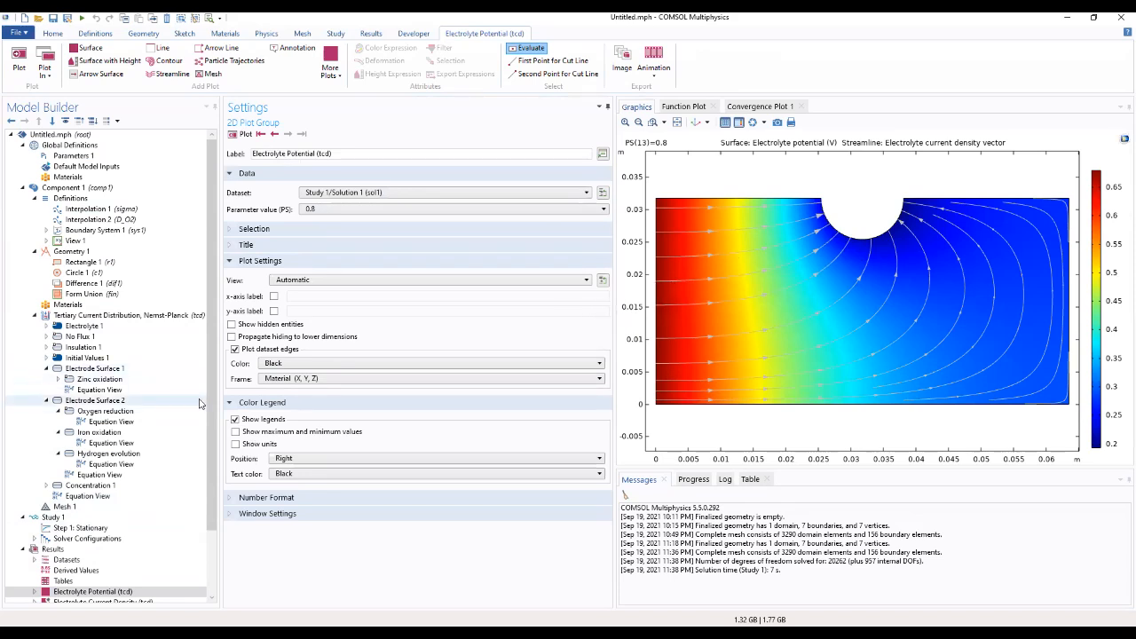
- Review the default result plots for electrolyte potential, electrode potentials and the concentrations of species c1 and c2
click(81, 539)
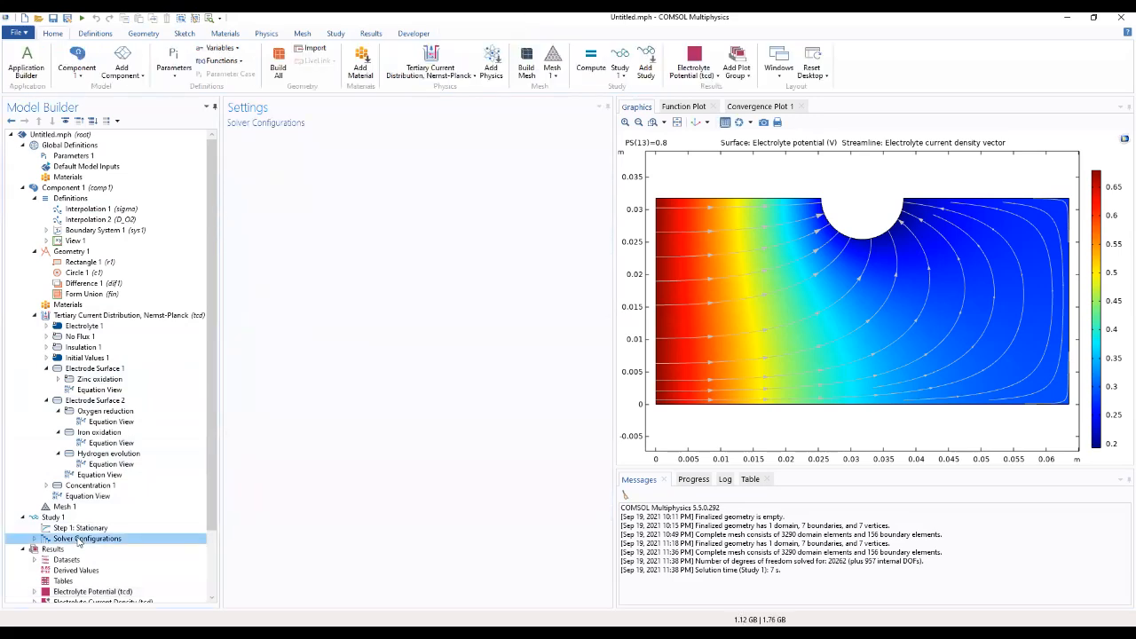
scroll(64, 566, down, 3)
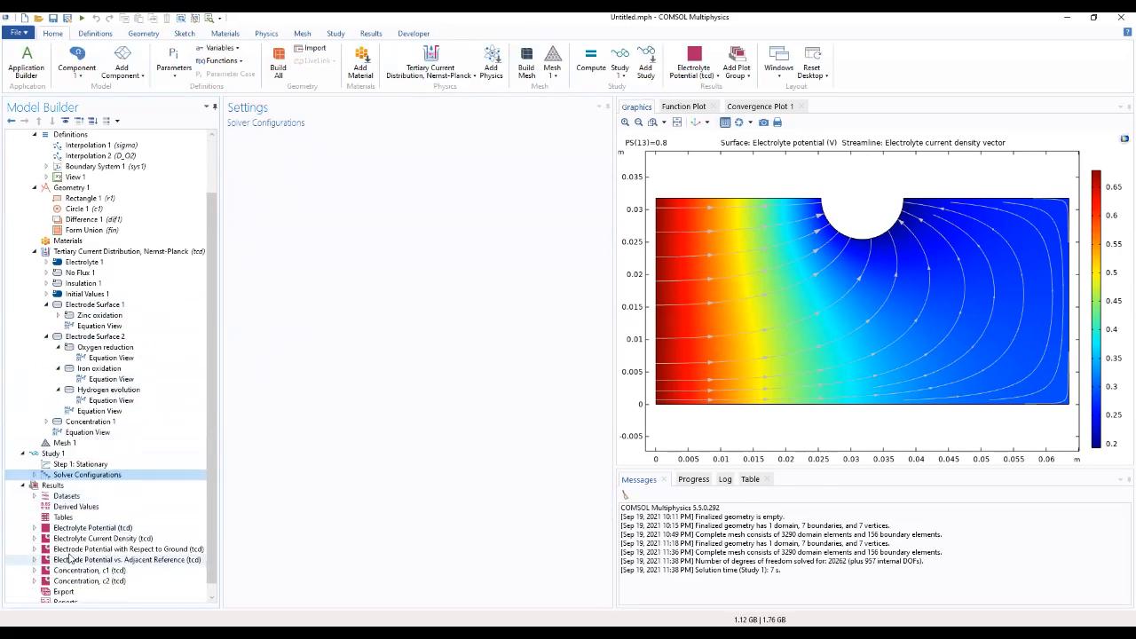
click(87, 528)
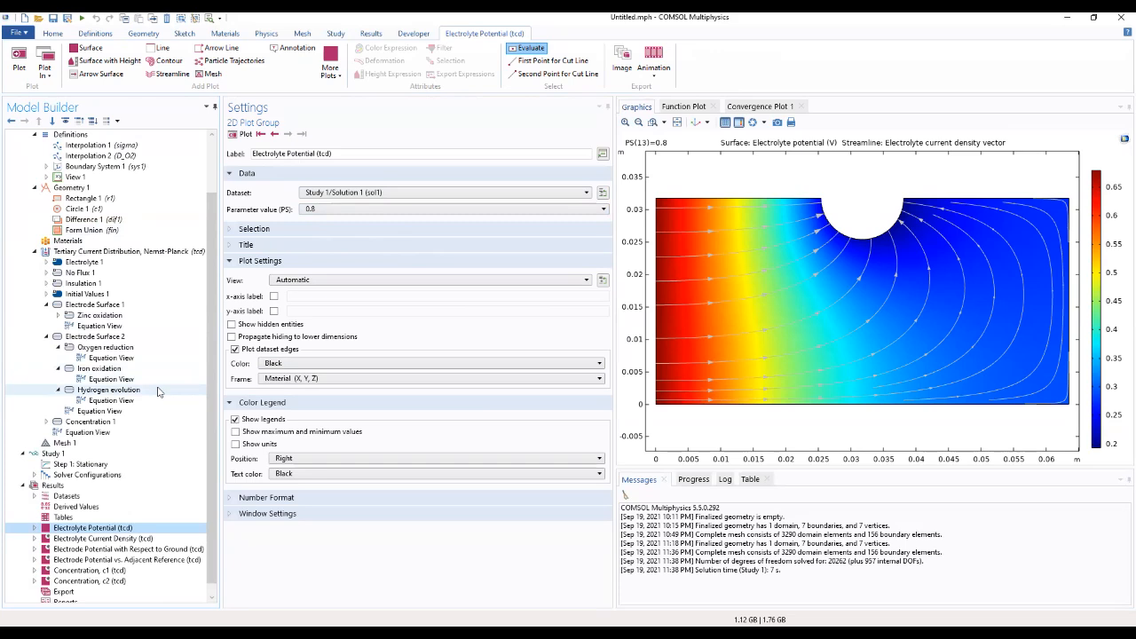
click(151, 548)
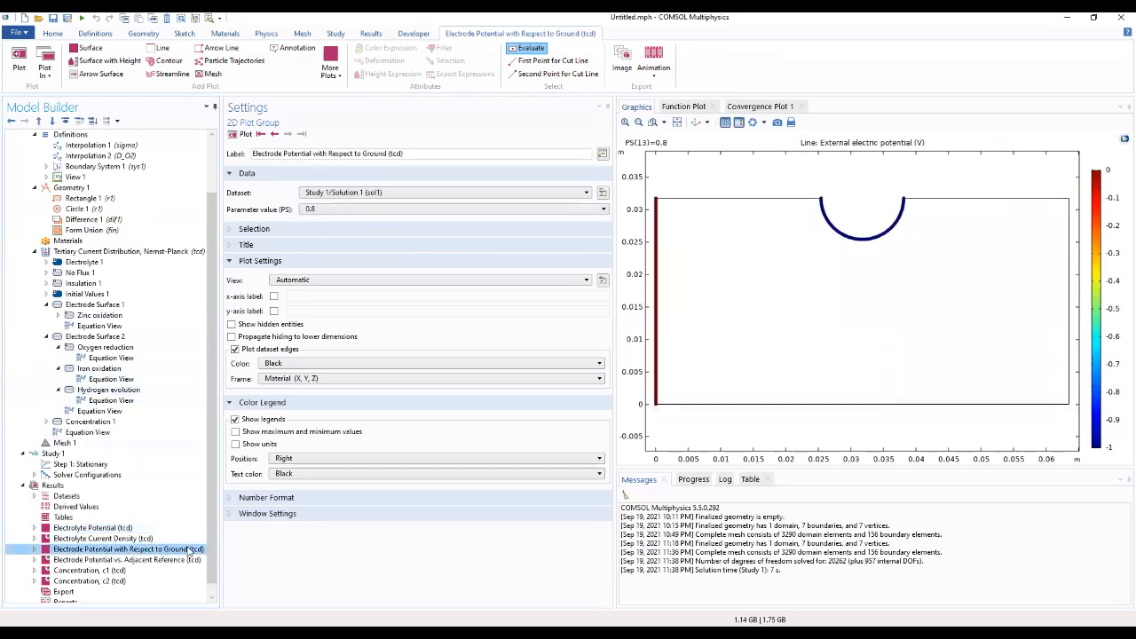
click(133, 562)
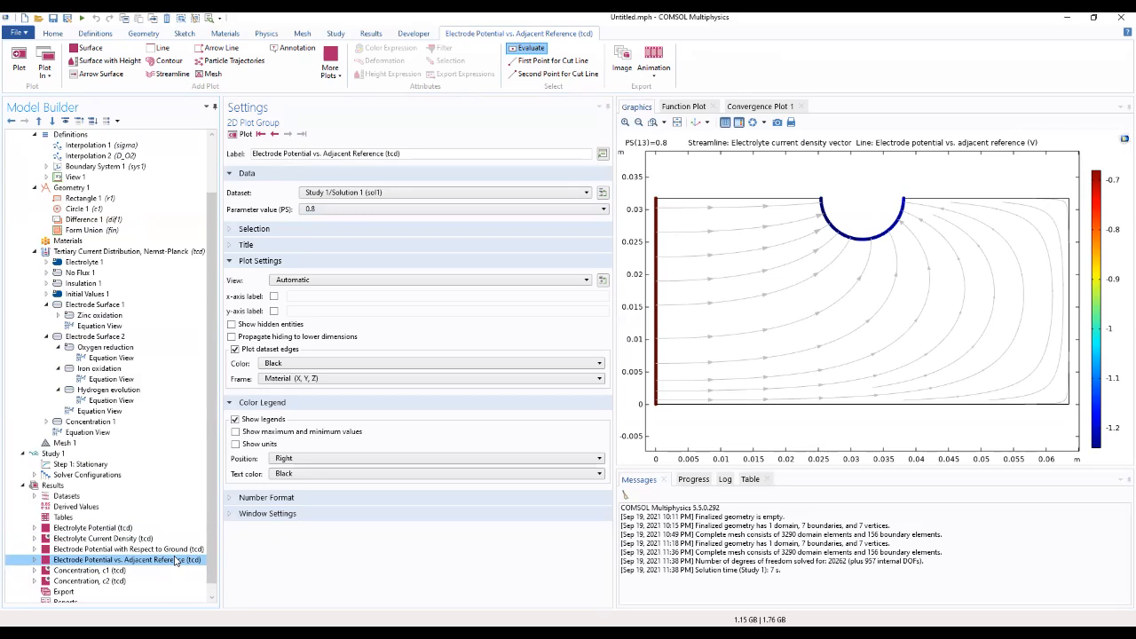
click(89, 571)
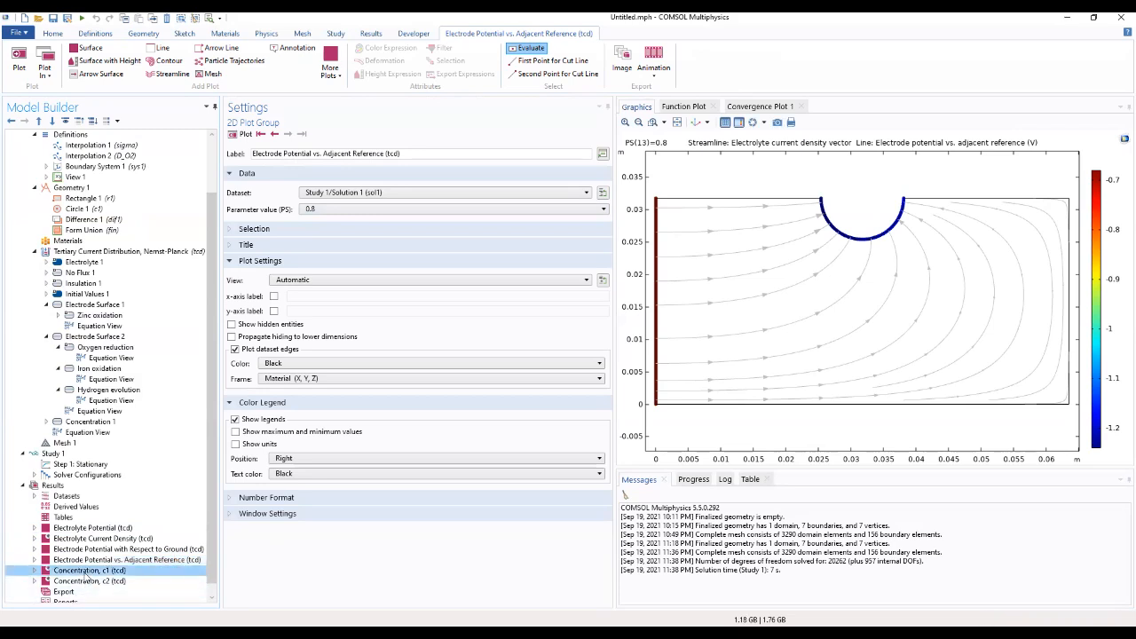
click(89, 581)
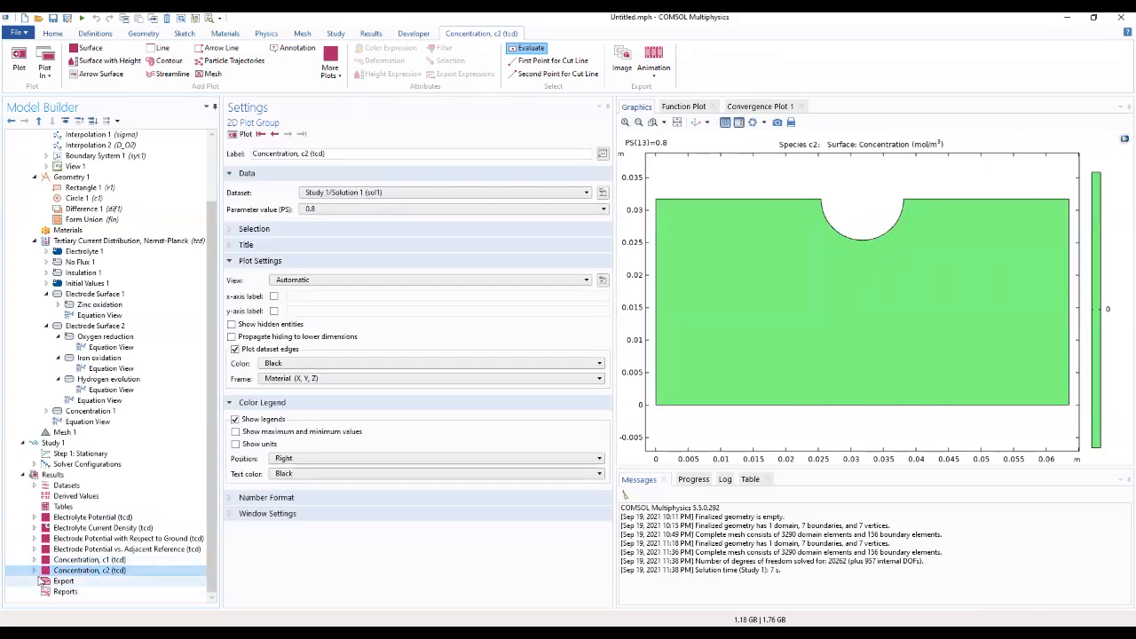
- Inspect the surface and streamline plot settings of the Concentration, c2 and Concentration, c1 plot groups
click(36, 571)
scroll(54, 569, down, 1)
click(68, 560)
click(84, 571)
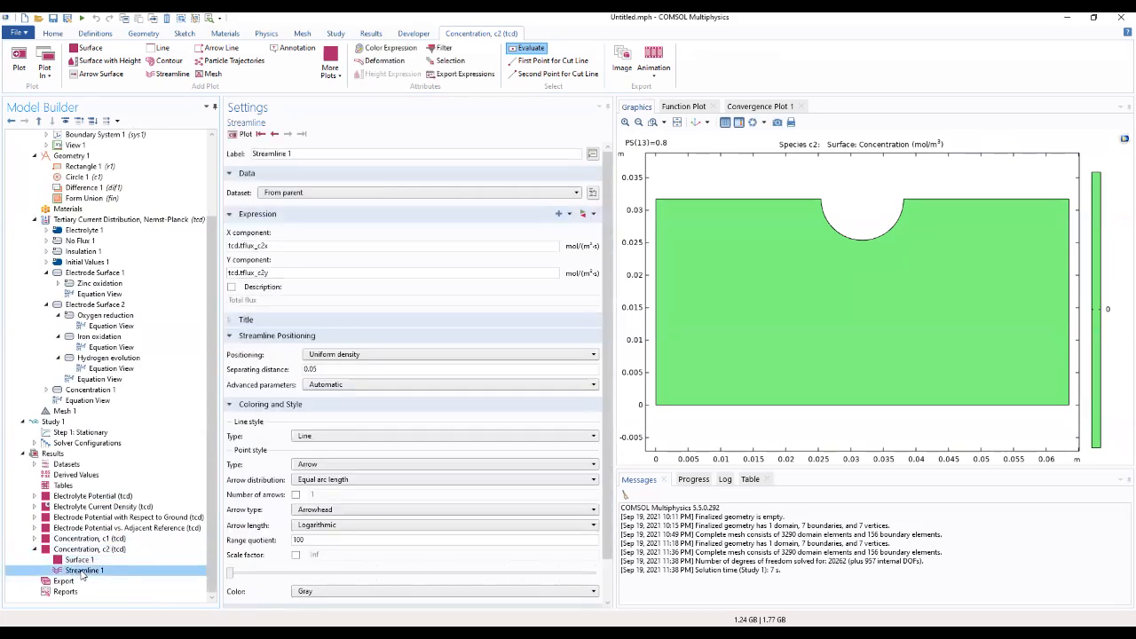
click(34, 539)
click(67, 550)
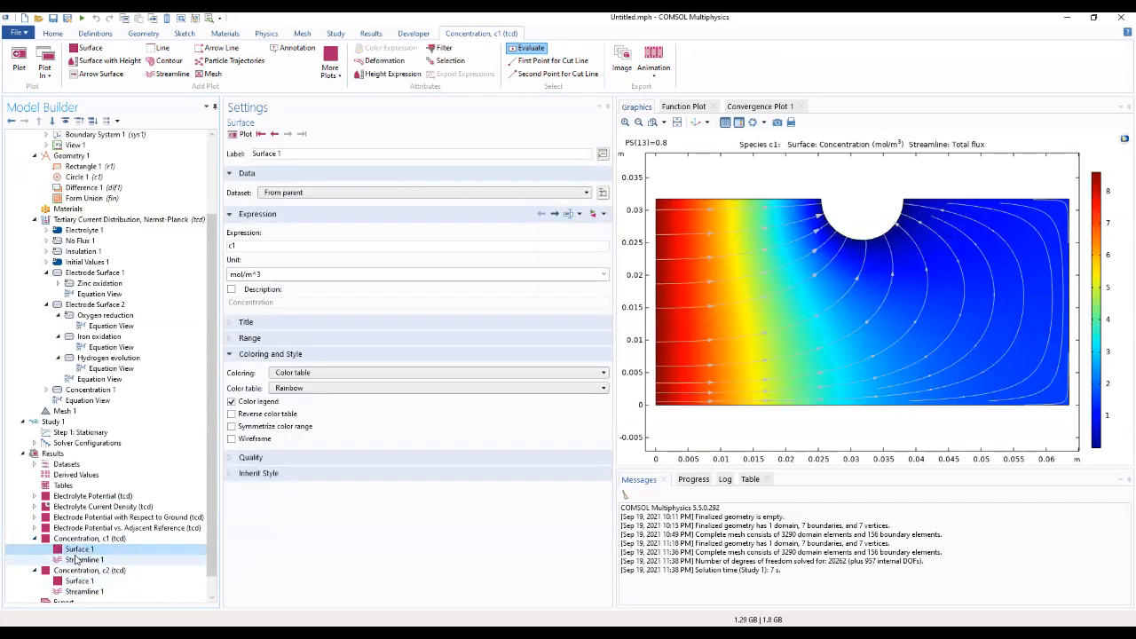
click(76, 560)
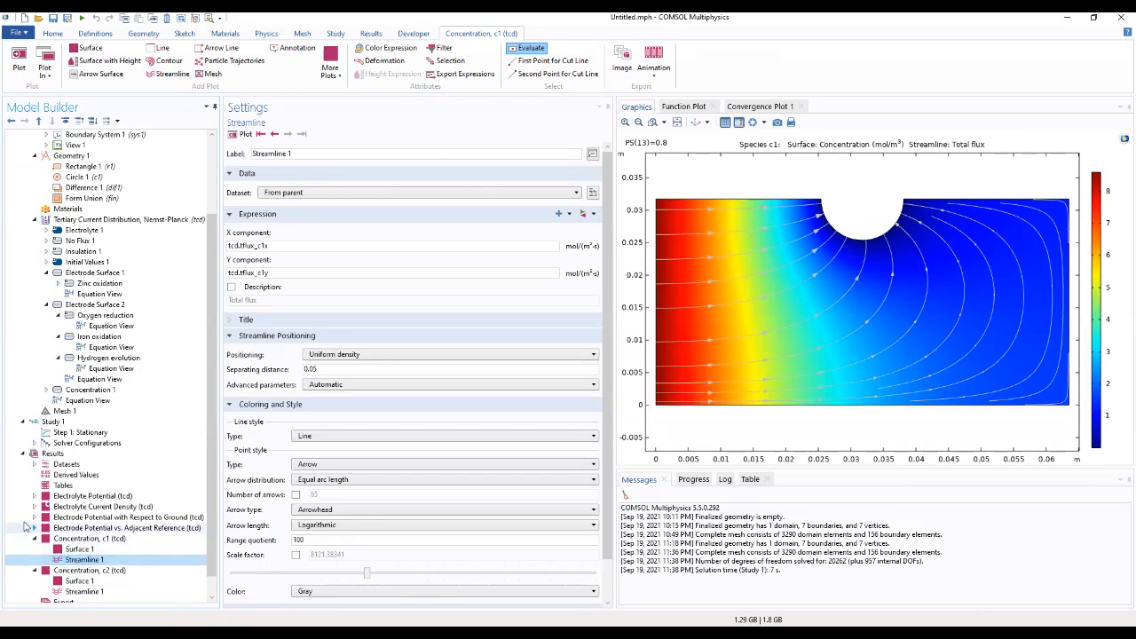
- Add a 1D plot group to the results and label it Rebar Potential
click(64, 455)
right_click(65, 456)
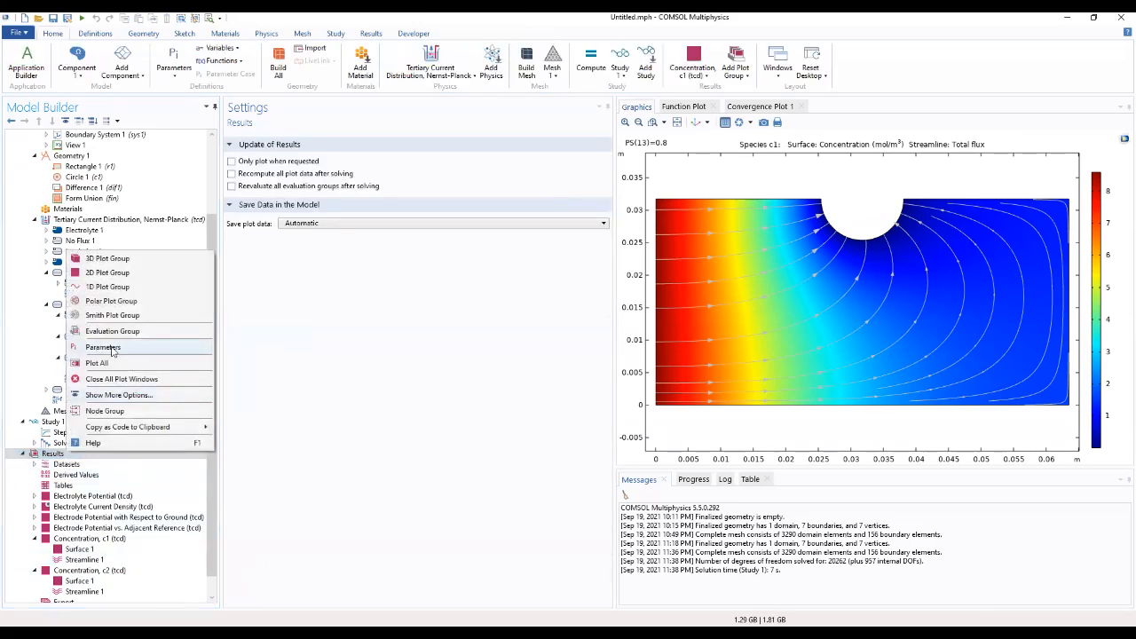
click(107, 289)
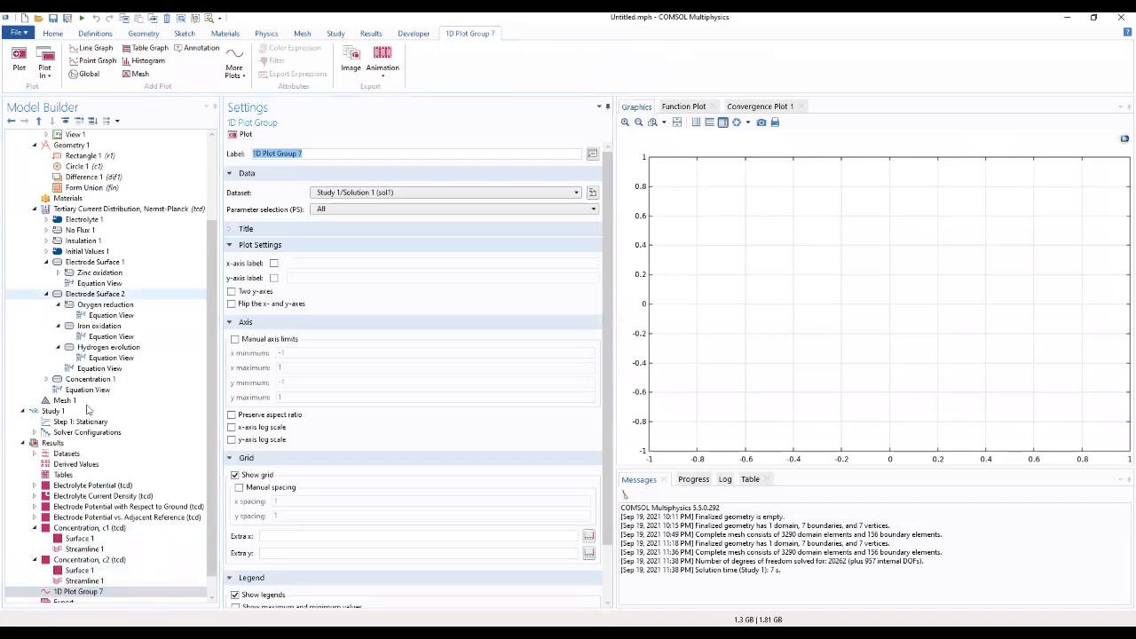
scroll(84, 505, down, 1)
click(73, 570)
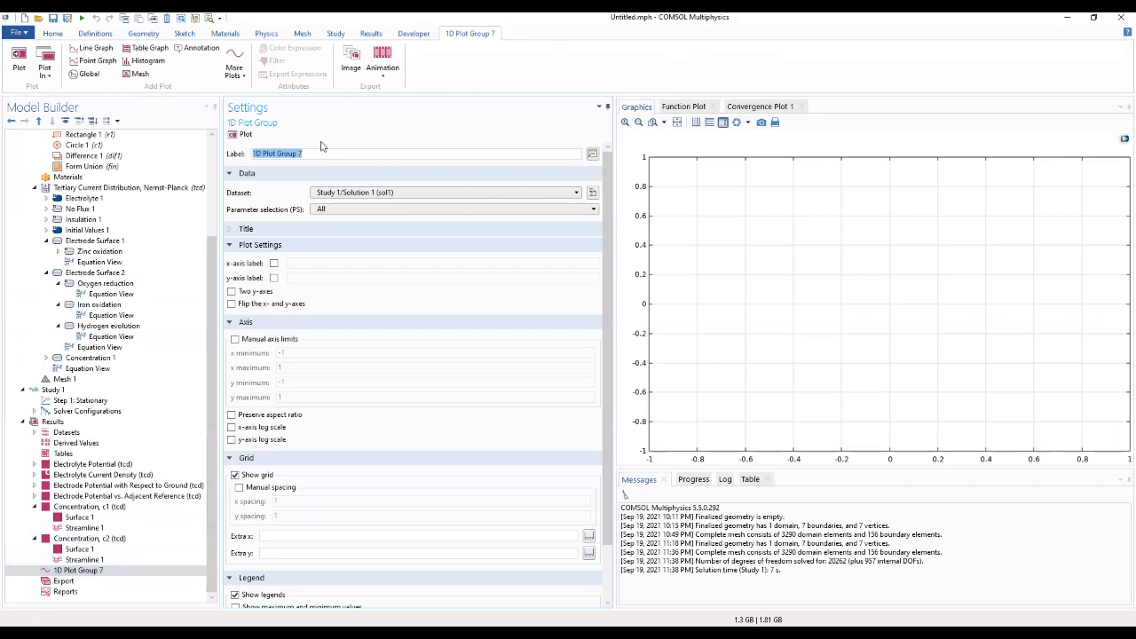
text(Rebar Potential)
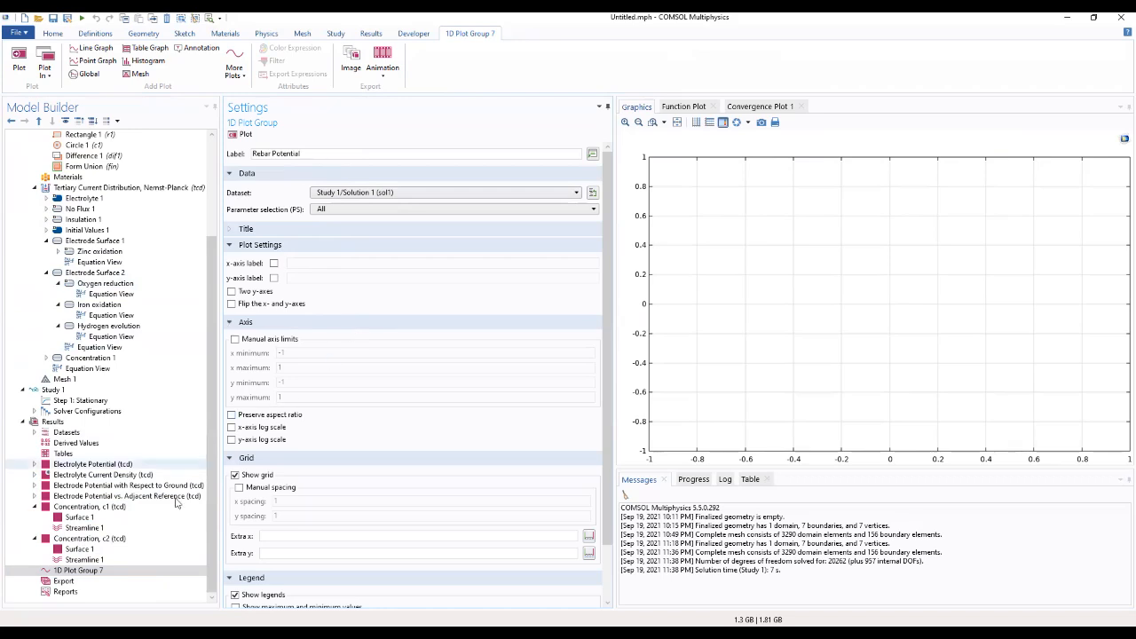
- Add a Point Graph to the Rebar Potential plot group and select points 3, 4 and 5 on the rebar arc
right_click(98, 571)
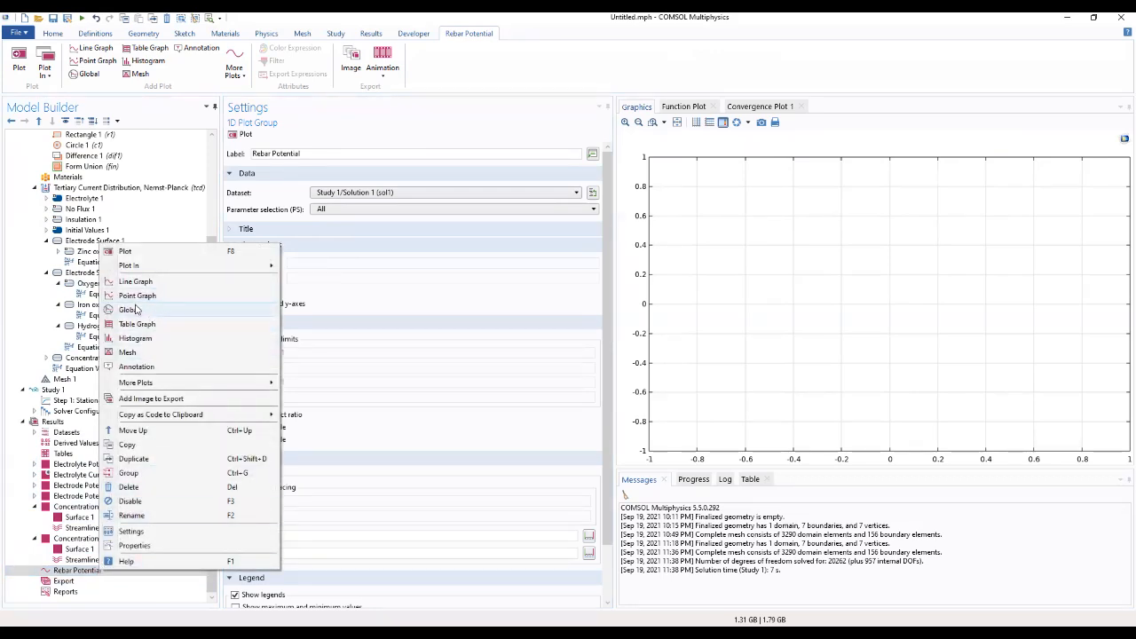
click(137, 295)
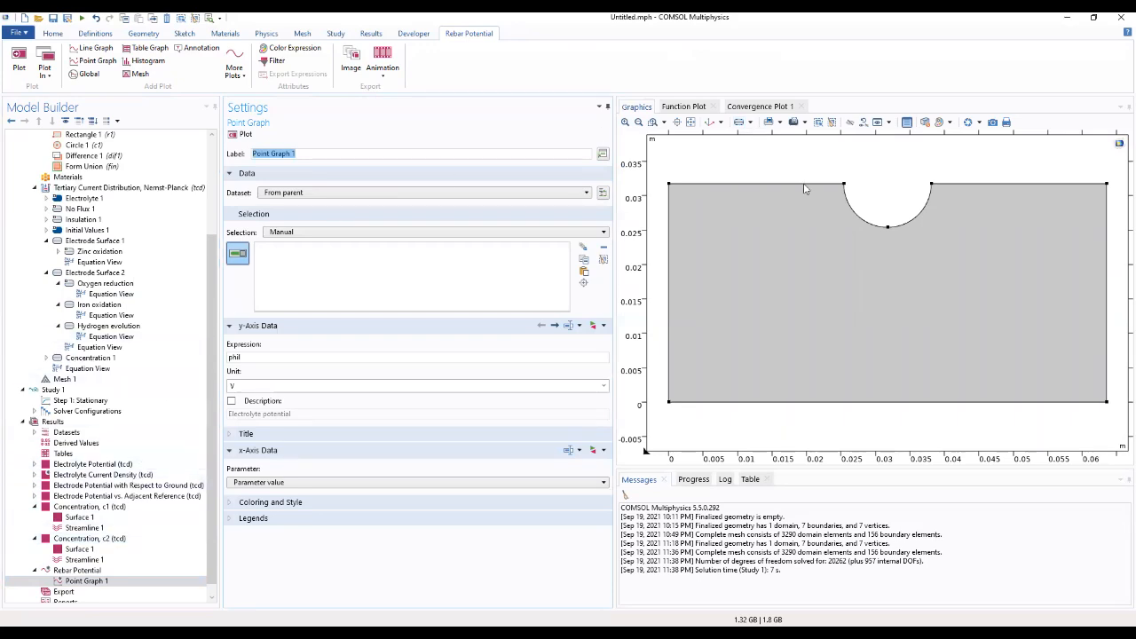
click(844, 186)
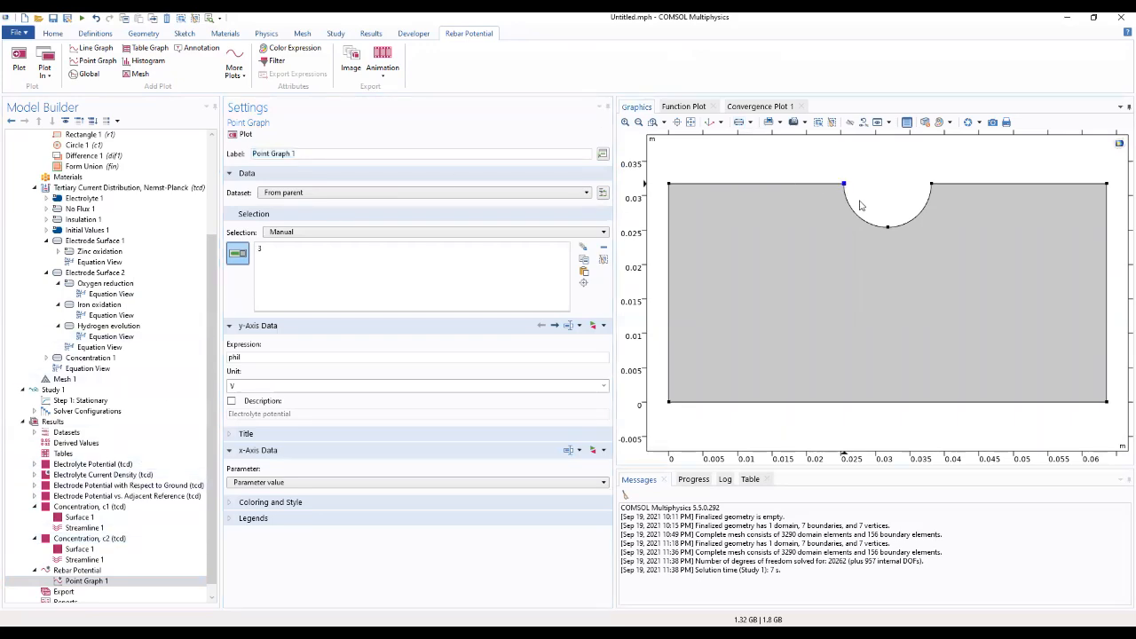
click(888, 229)
click(931, 185)
- Set the point graph's y-axis expression to tcd.Evsref and show its title options
double_click(273, 358)
text(tcd.)
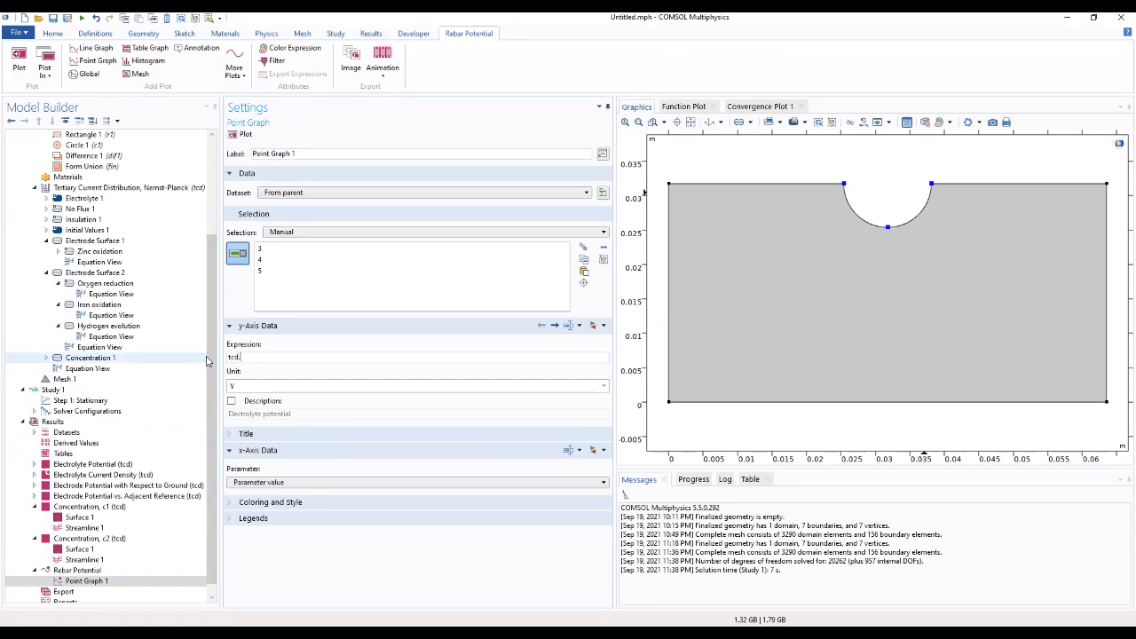
text(Evsref)
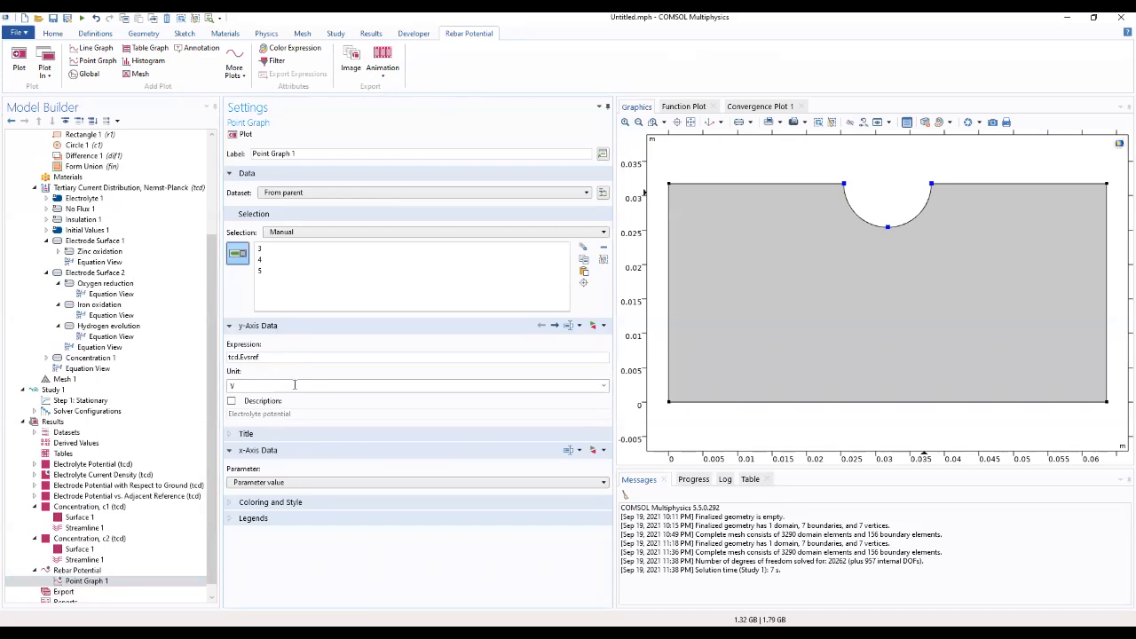
click(302, 371)
click(267, 435)
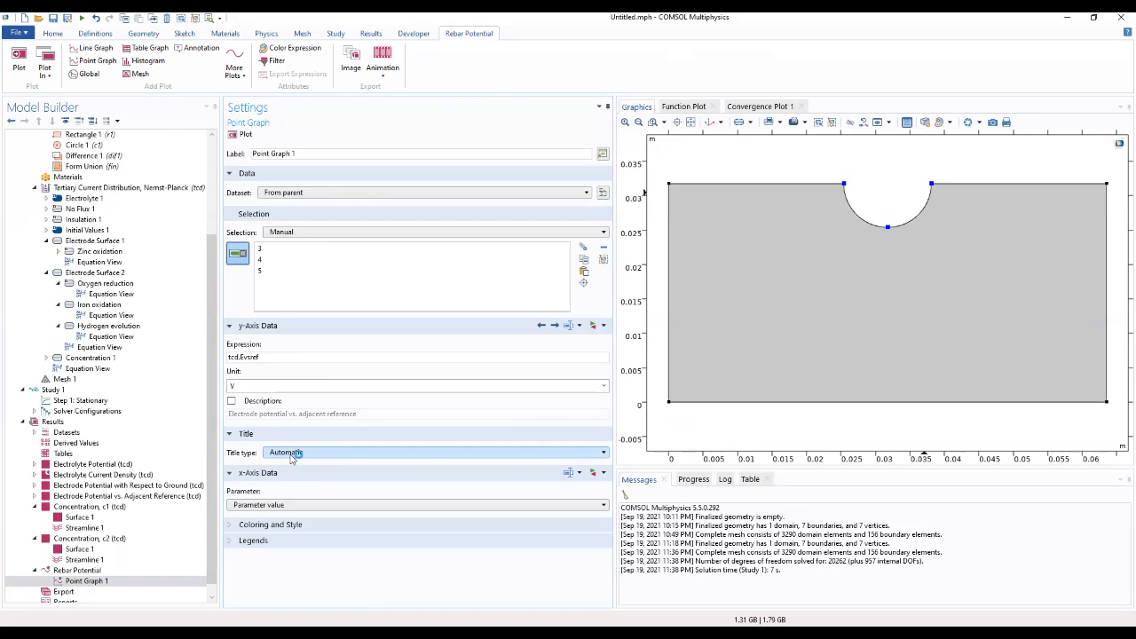
- Show legends for the rebar potential point graph and set the legend type to Manual
click(252, 541)
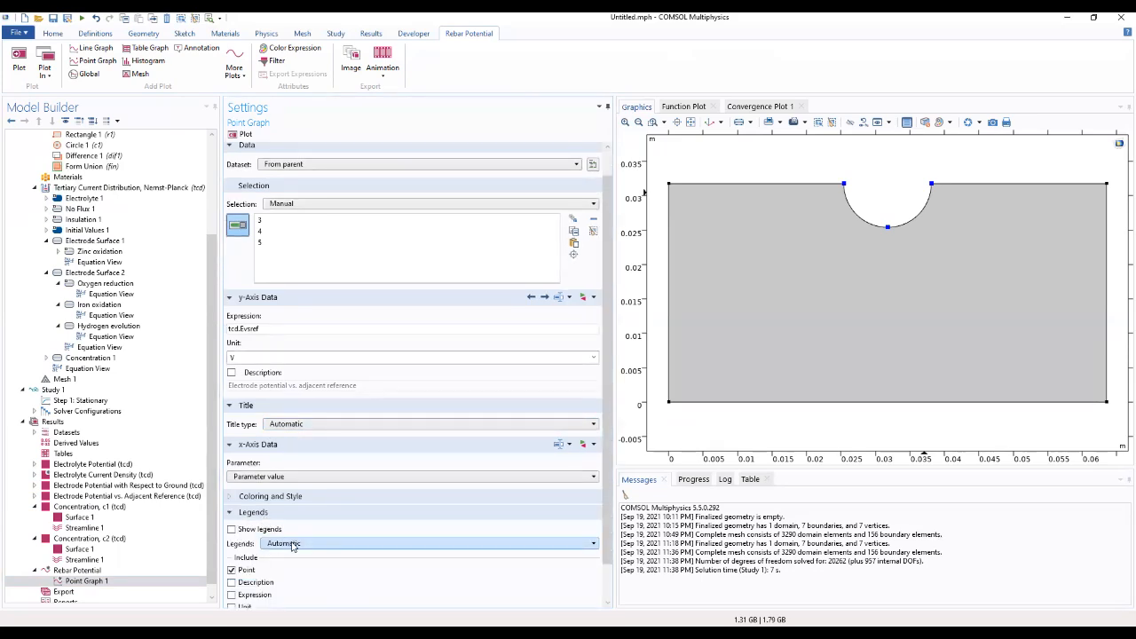
click(232, 530)
click(293, 544)
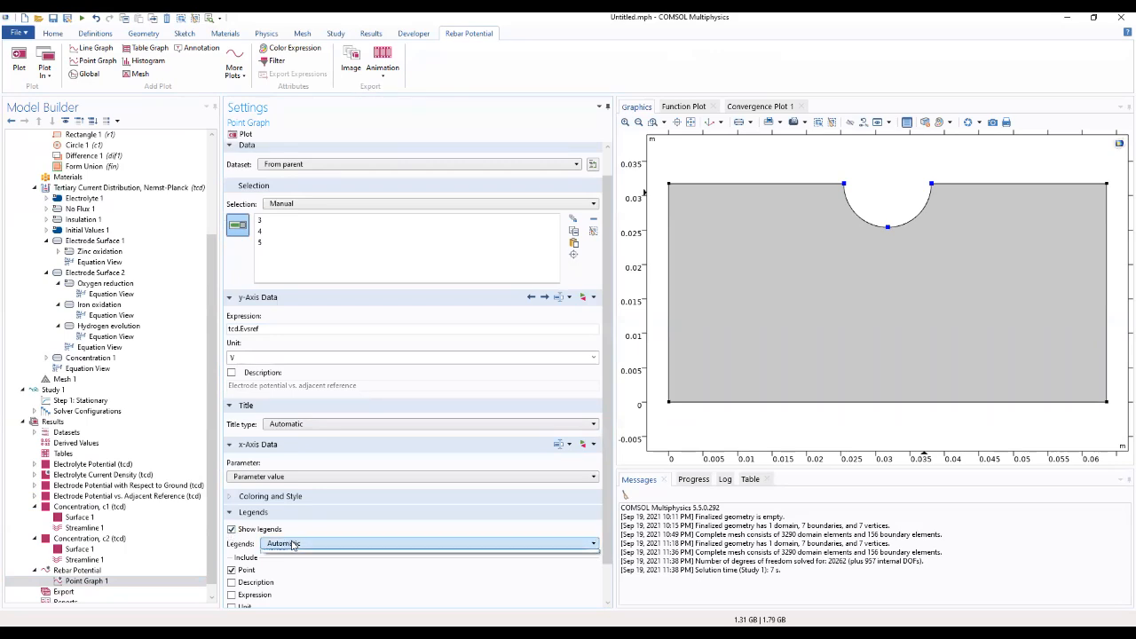
click(302, 567)
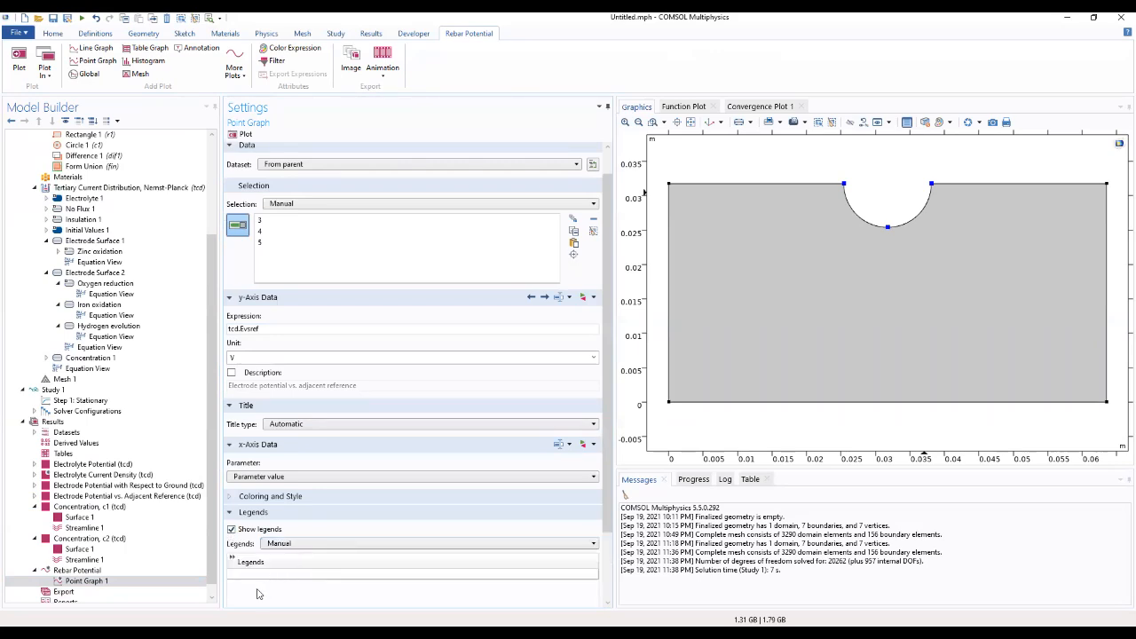
- Enter the manual legends Front, Middle and Black, and plot the rebar potential graph
click(251, 574)
click(250, 574)
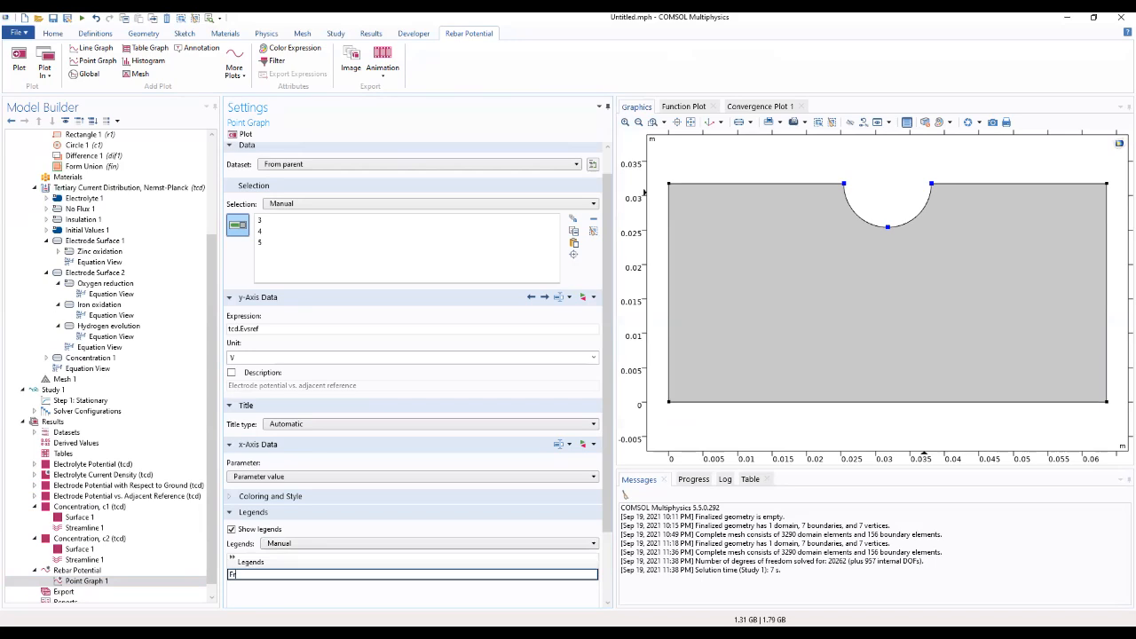
key(Return)
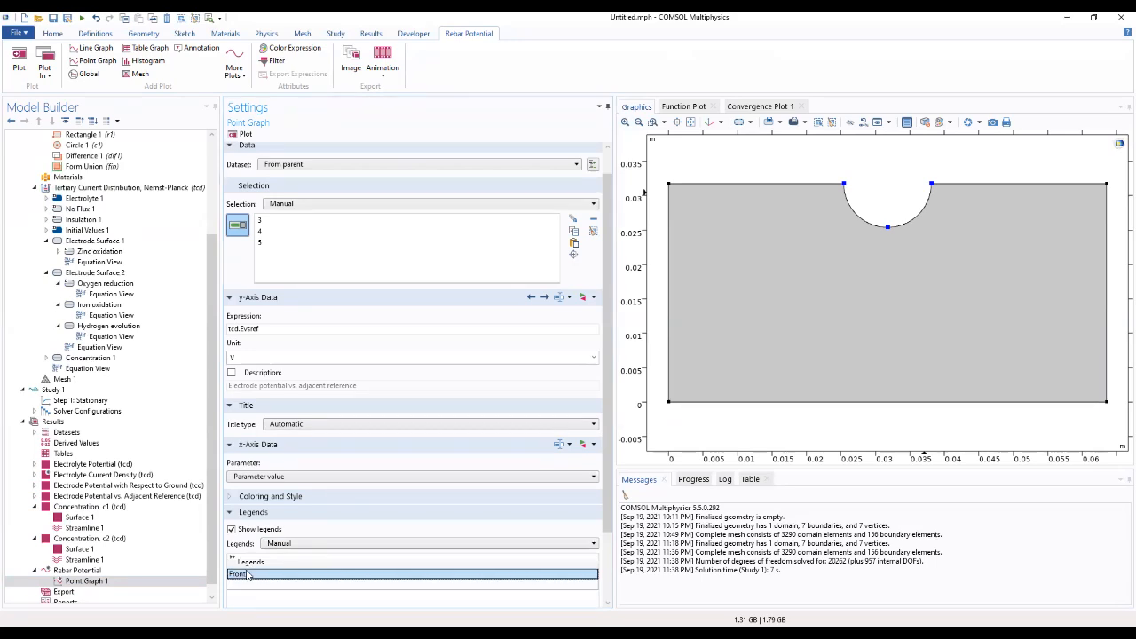
click(250, 575)
text(Front)
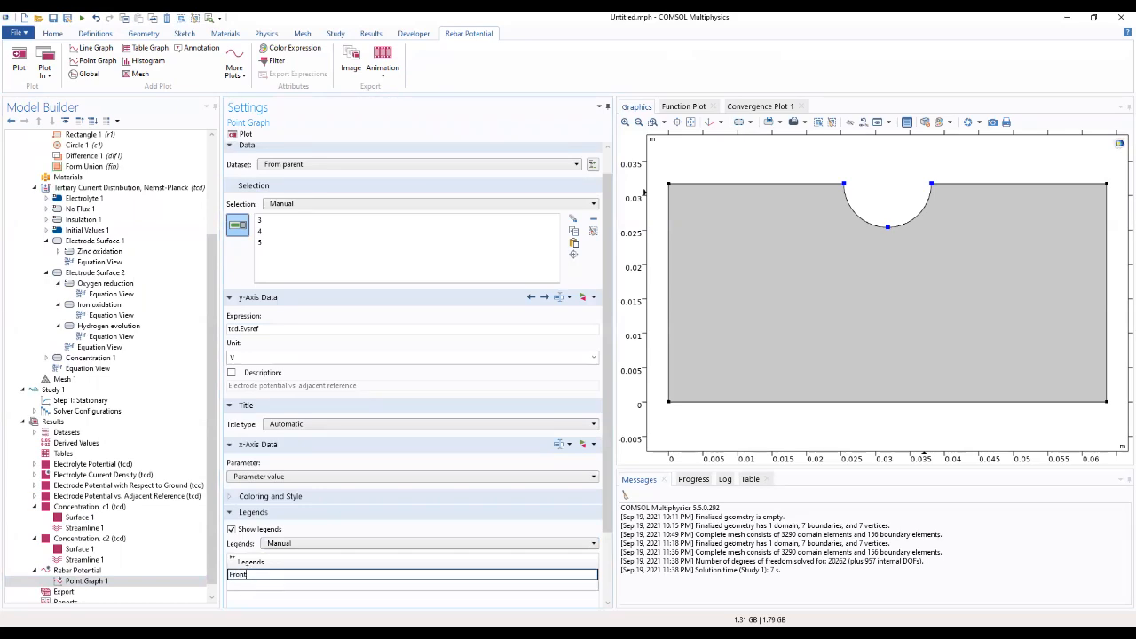
click(258, 586)
click(258, 585)
text(Middle)
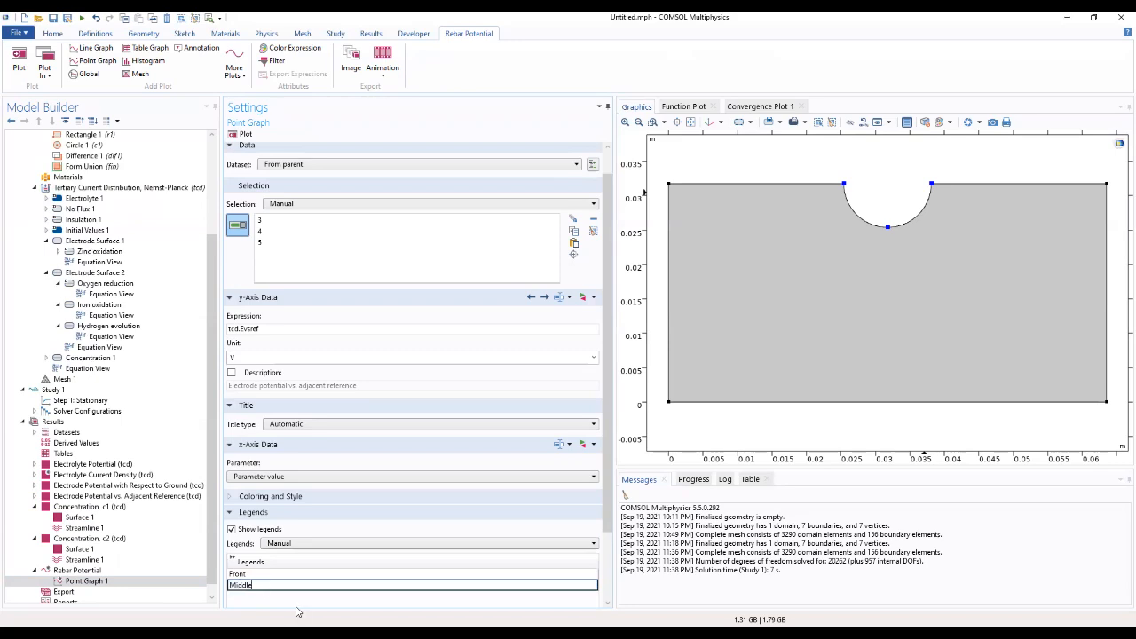
click(282, 596)
click(282, 597)
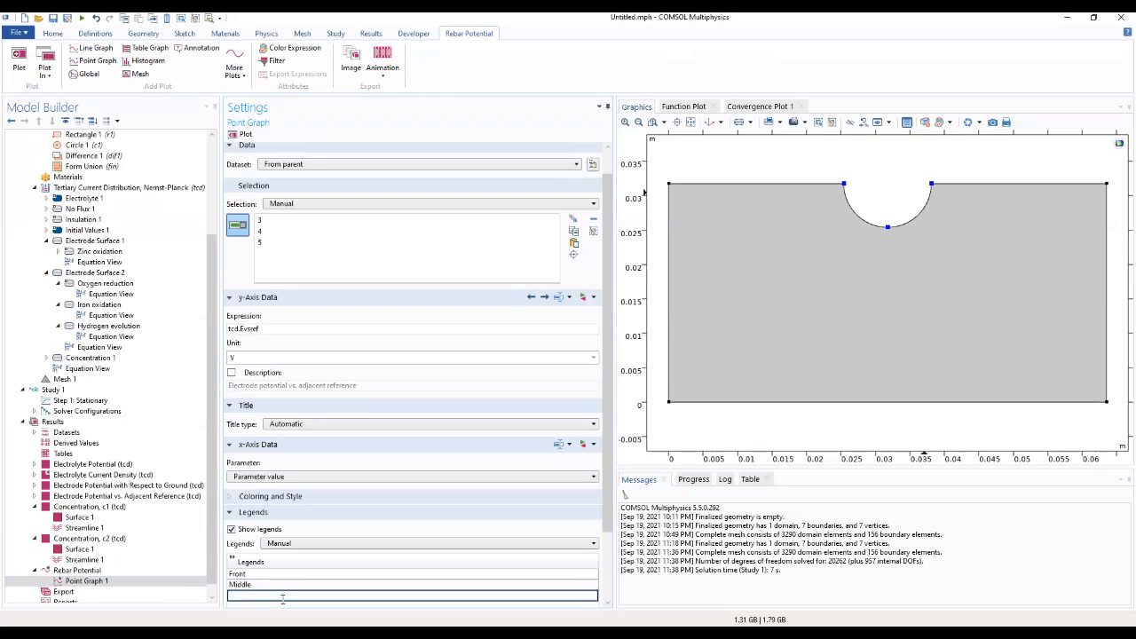
text(Ba)
click(251, 606)
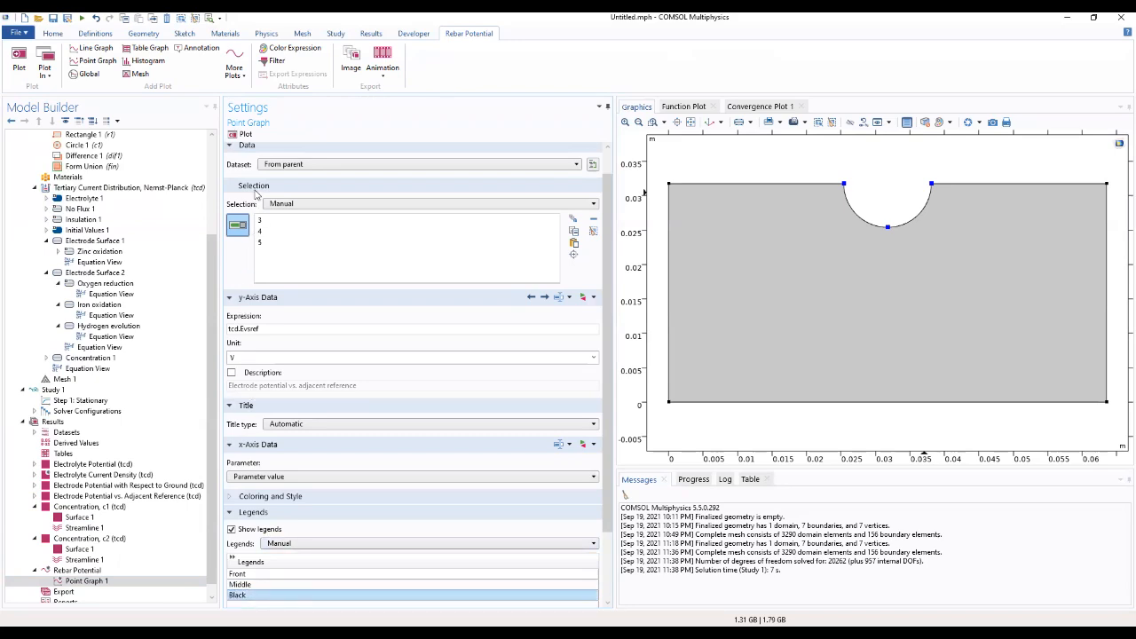
click(240, 136)
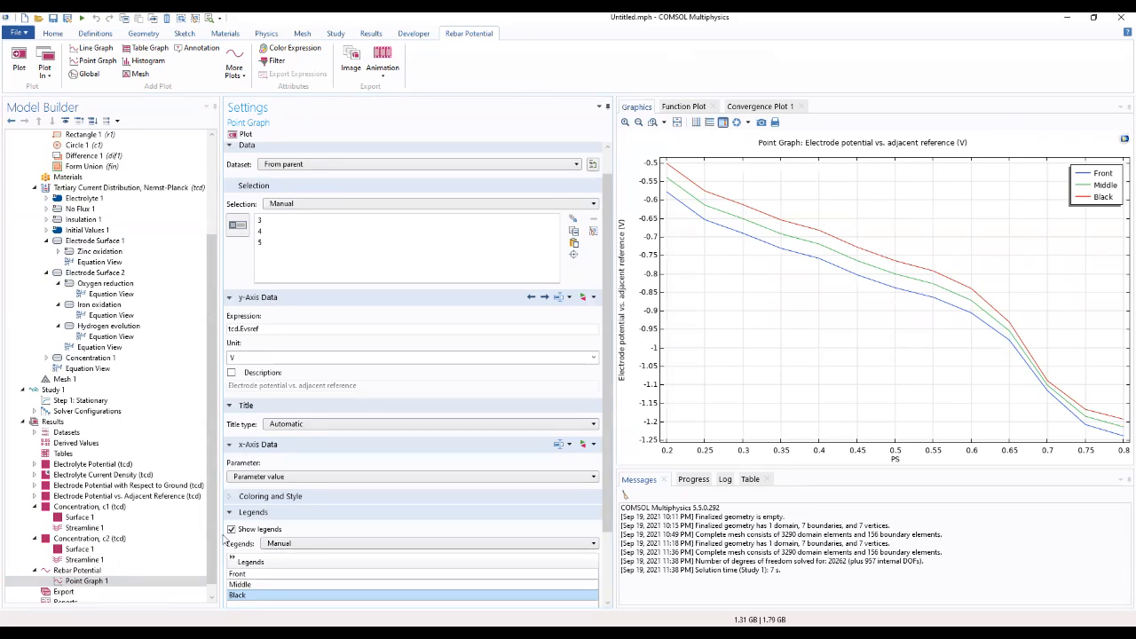
- Add another 1D plot group to the results and label it Oxgyen Concentration
click(79, 572)
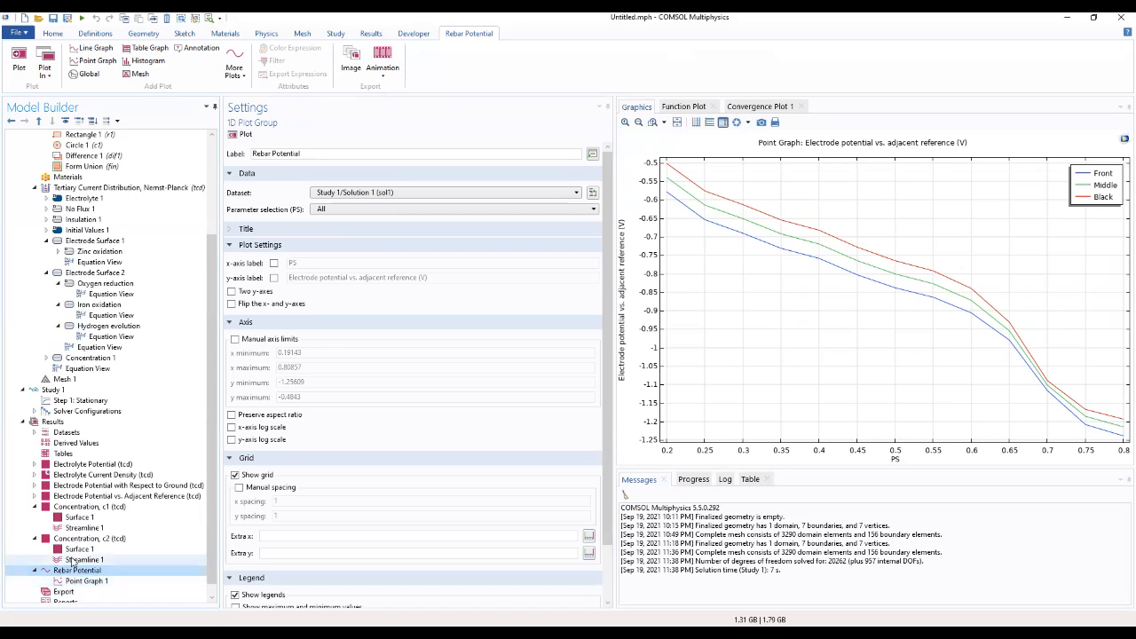
click(54, 422)
right_click(53, 426)
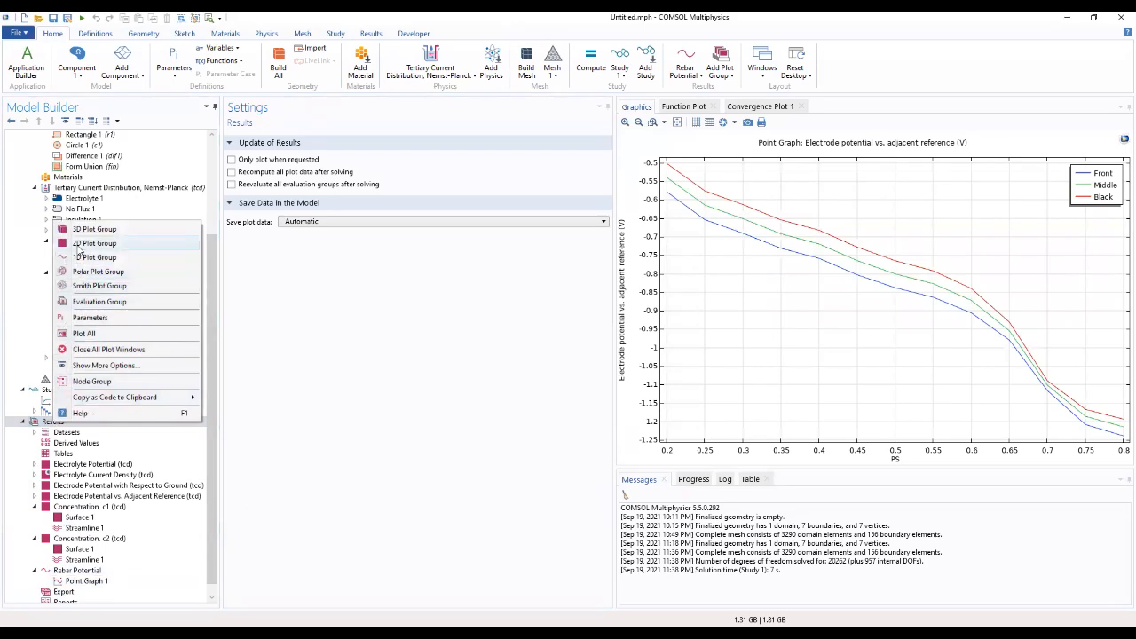
click(84, 258)
click(76, 593)
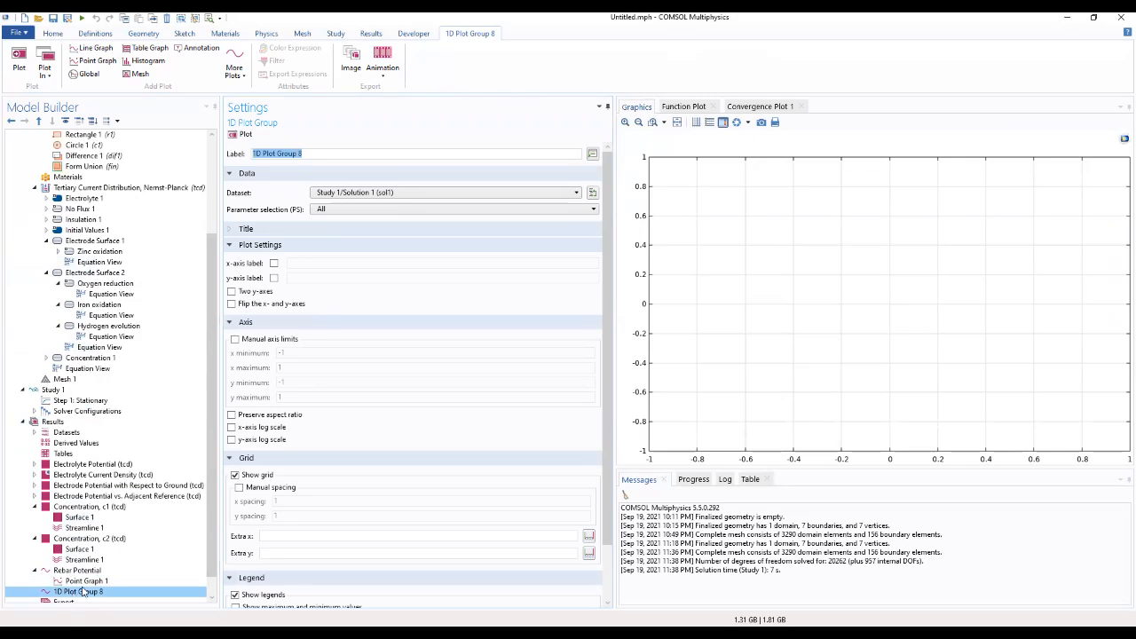
key(BackSpace)
text(Oxyg)
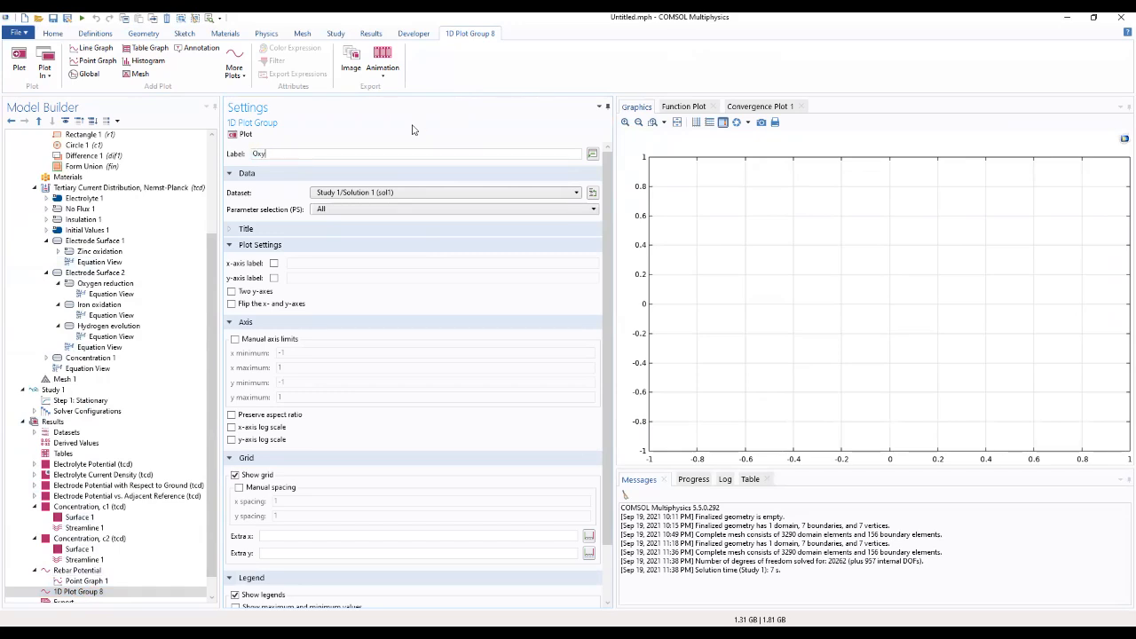
text(en Concentration)
click(88, 593)
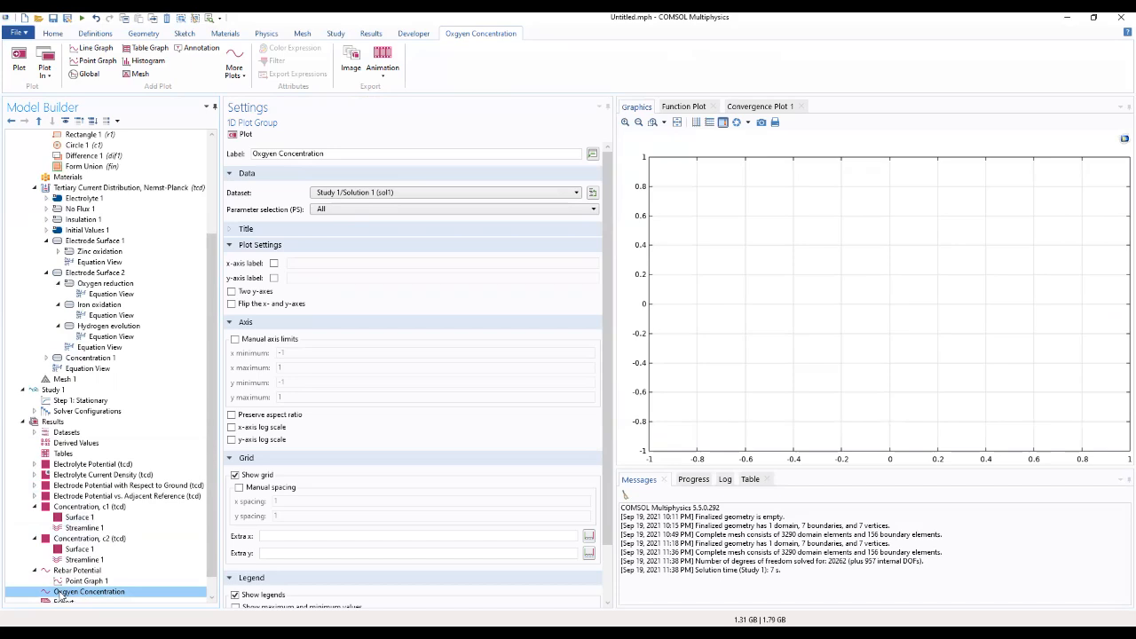
- Add a Point Graph to the Oxgyen Concentration plot group and select rebar points 3, 4 and 5
right_click(62, 592)
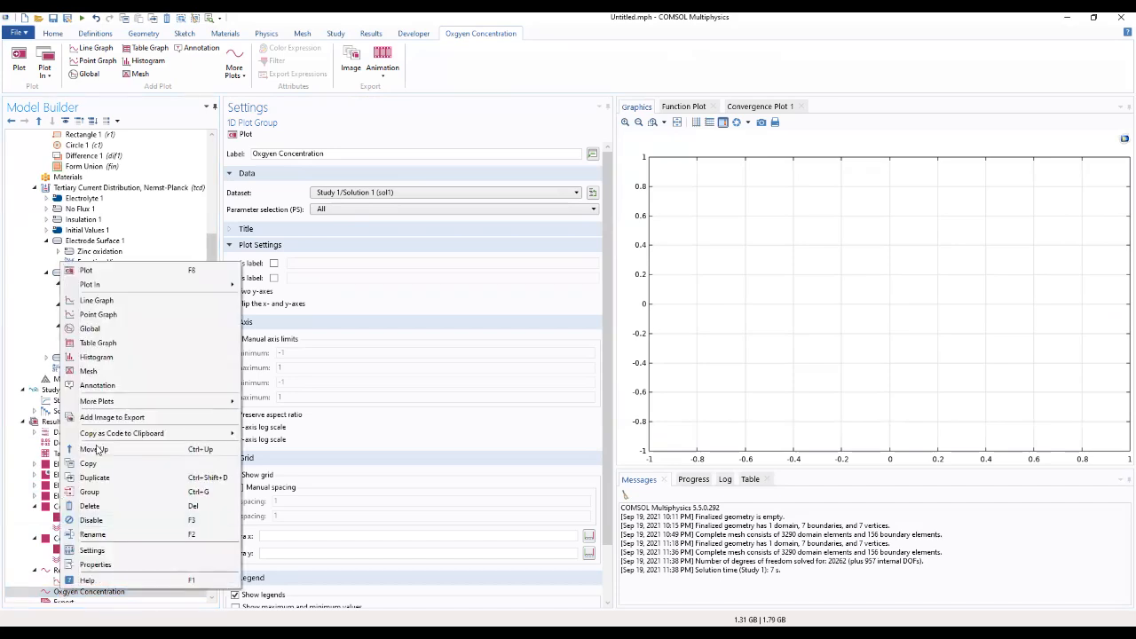
click(100, 314)
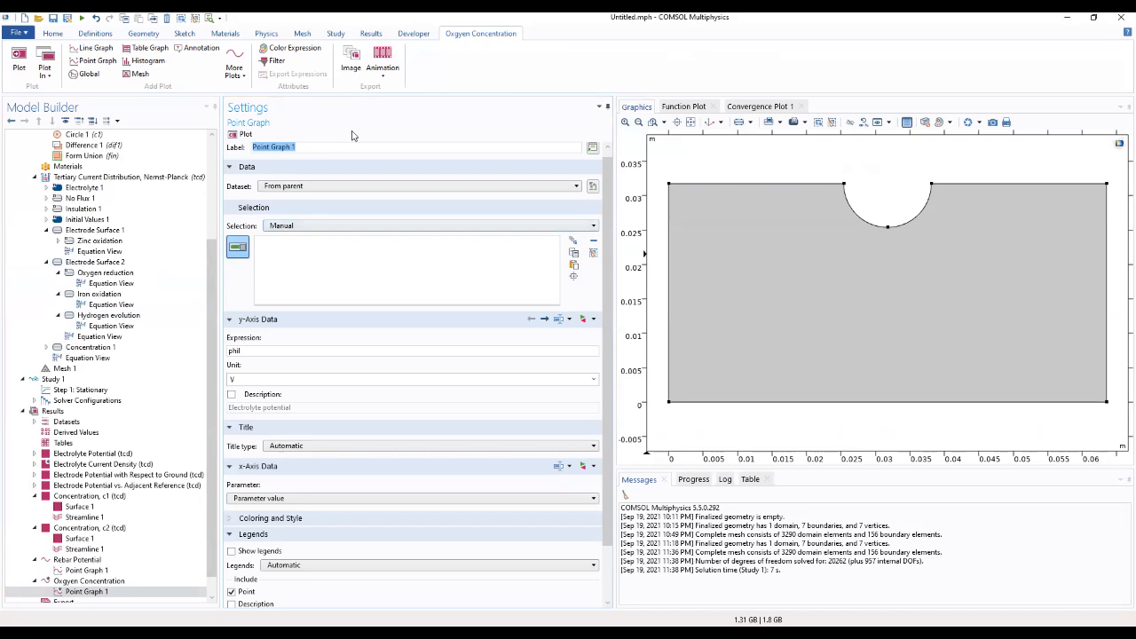
click(843, 185)
click(888, 227)
click(932, 184)
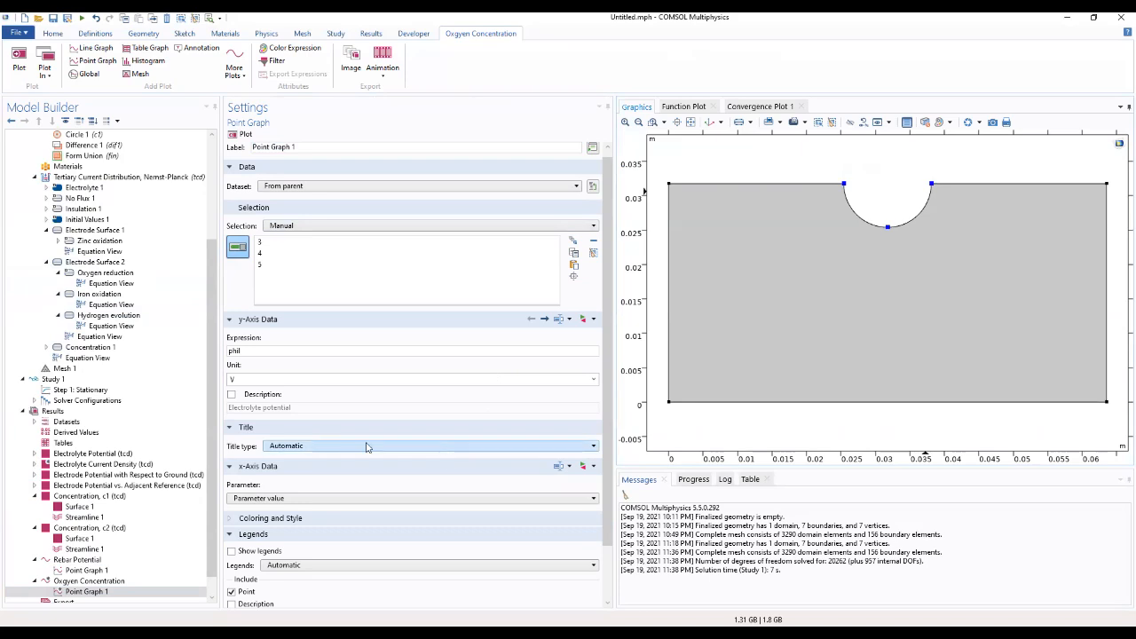
- Set the y-axis expression of the oxygen concentration point graph to c
double_click(234, 350)
text(c)
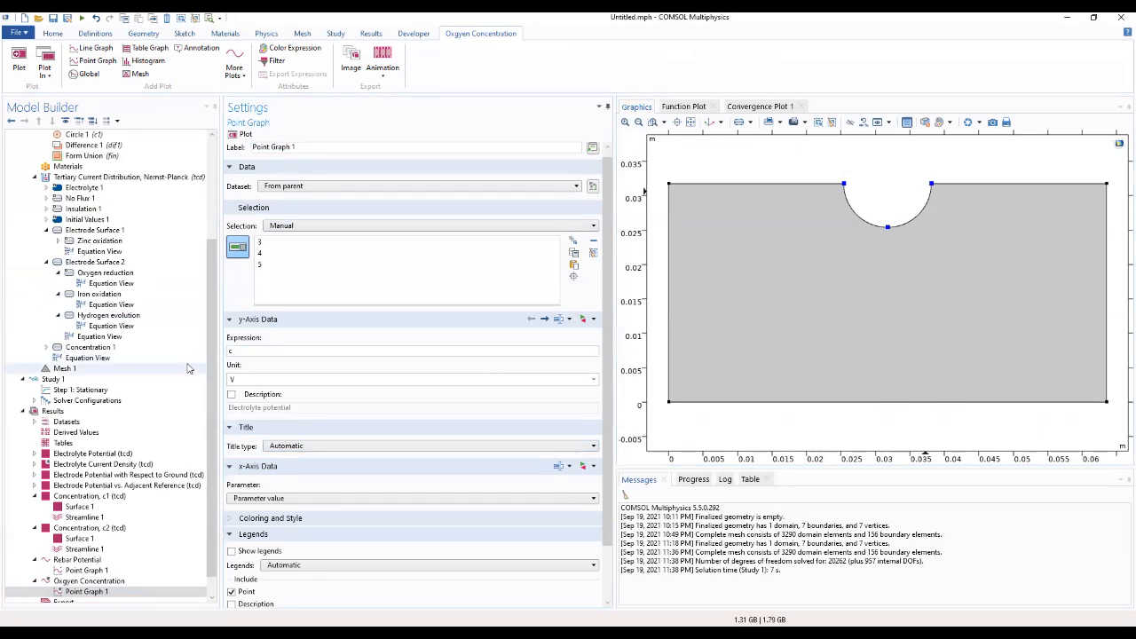
click(229, 379)
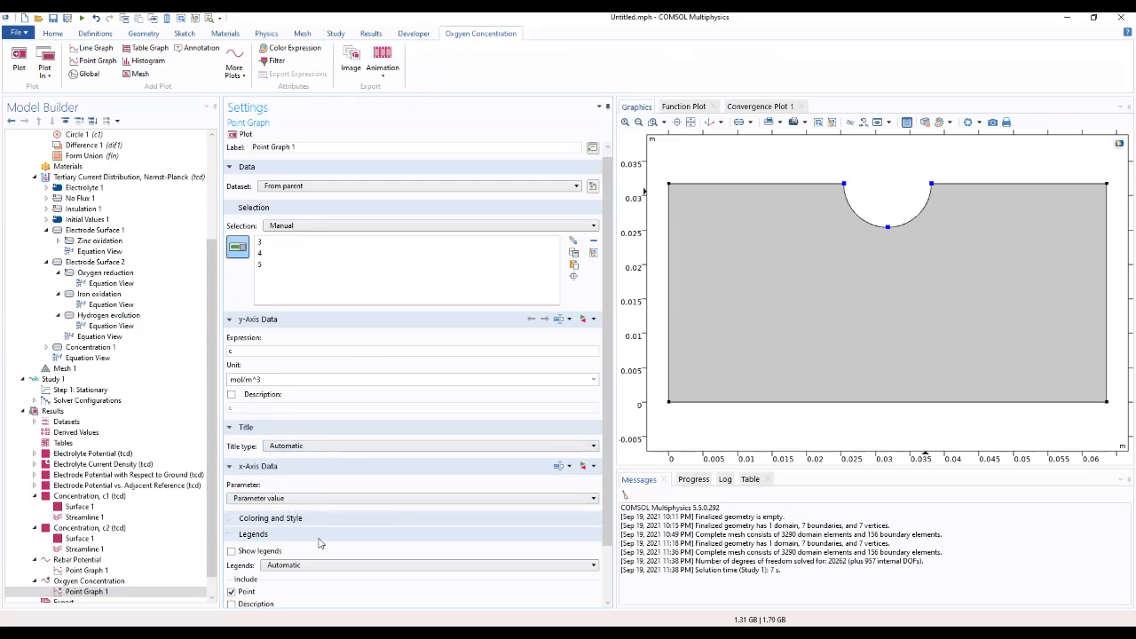
- Show legends for the oxygen concentration point graph and set the legend type to Manual
scroll(305, 557, down, 2)
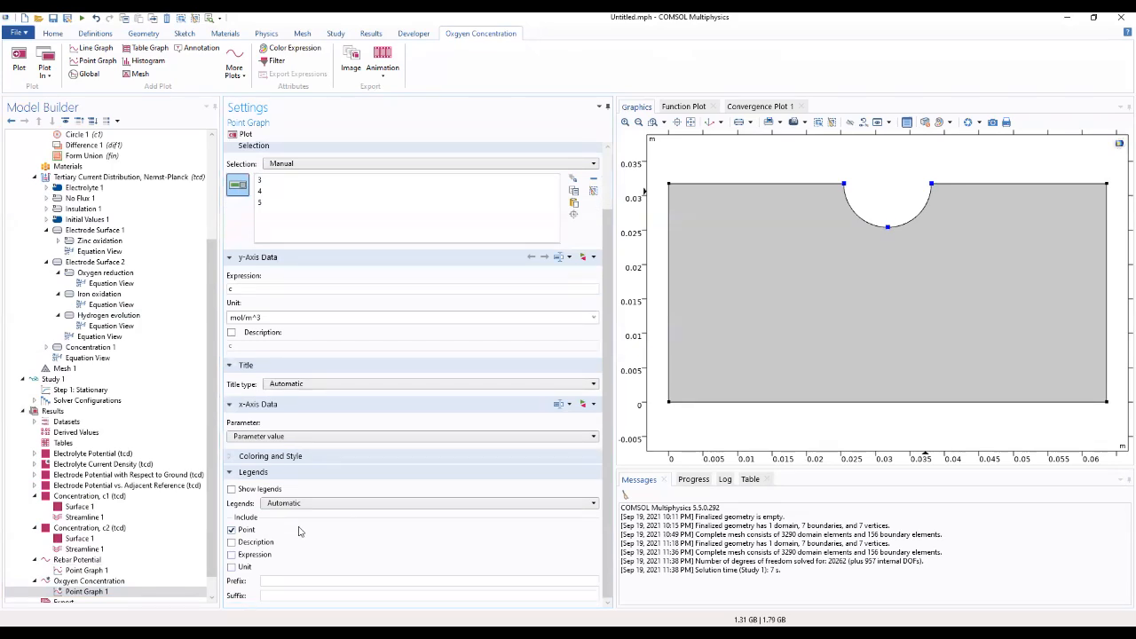
click(232, 491)
click(293, 503)
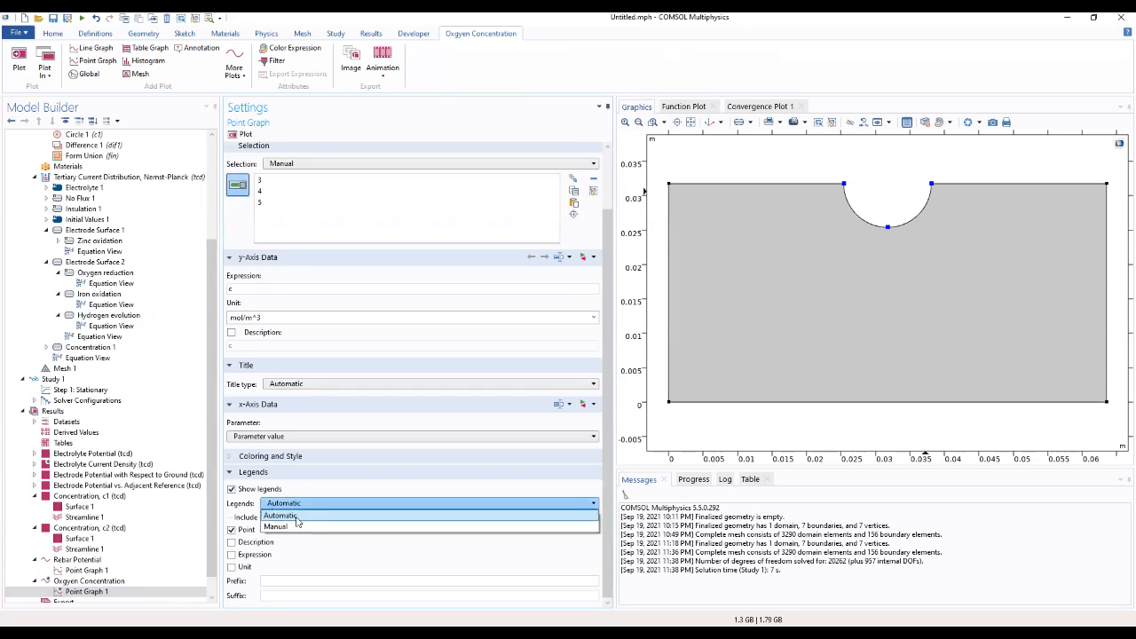
click(282, 525)
- Enter the manual legends Front, Middle and Back, and try to plot the oxygen concentration graph
click(258, 535)
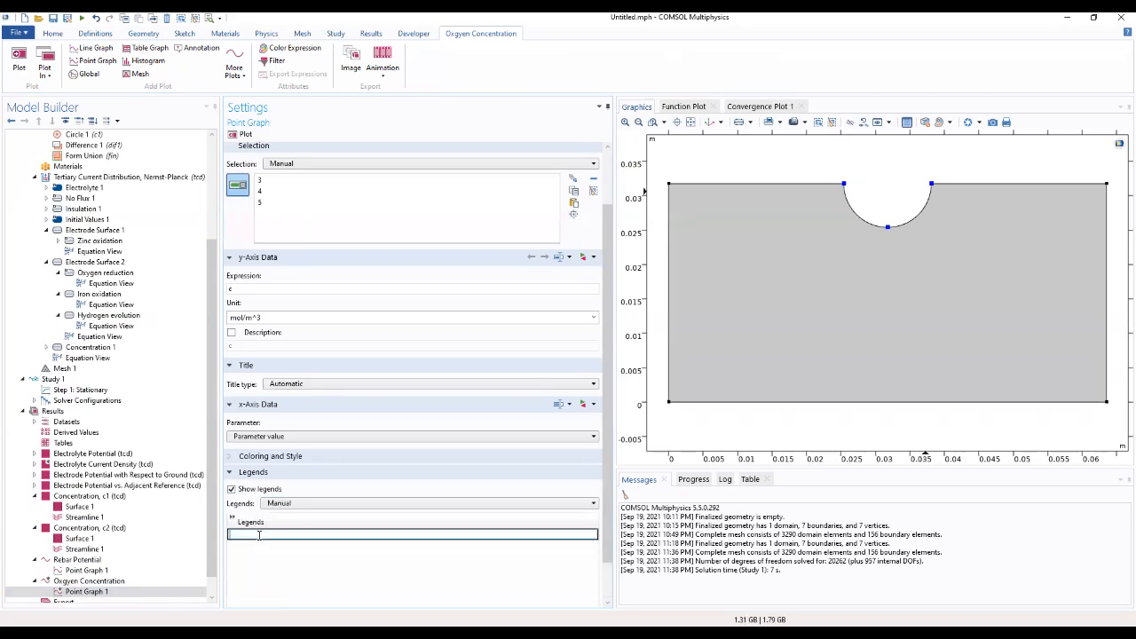
text(Front)
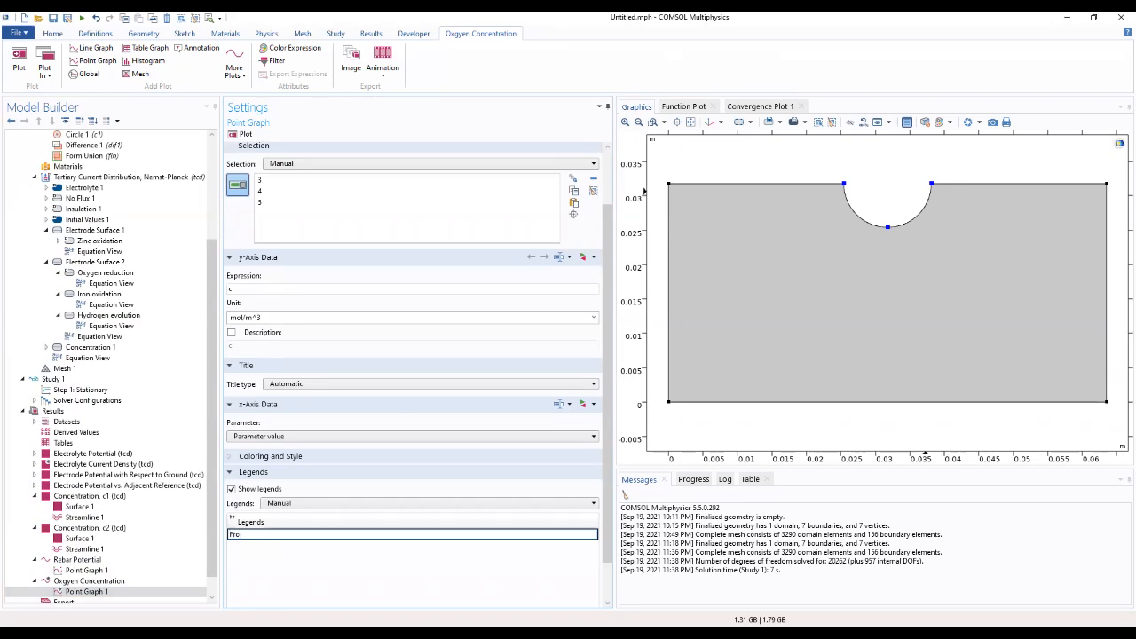
key(Return)
click(270, 544)
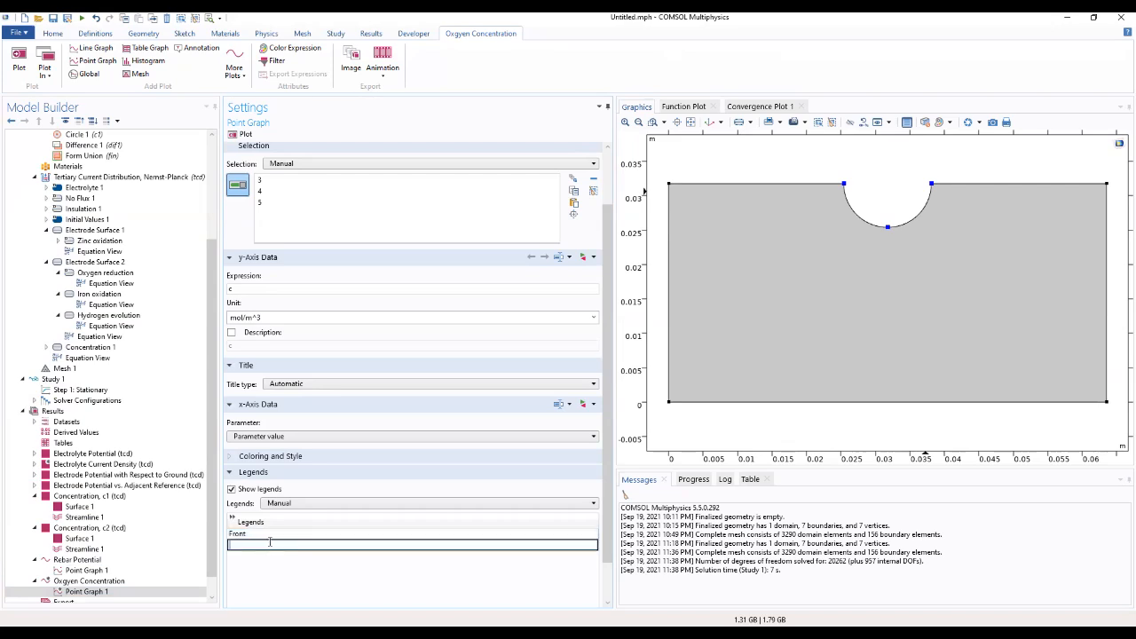
text(Middle)
click(248, 555)
click(248, 556)
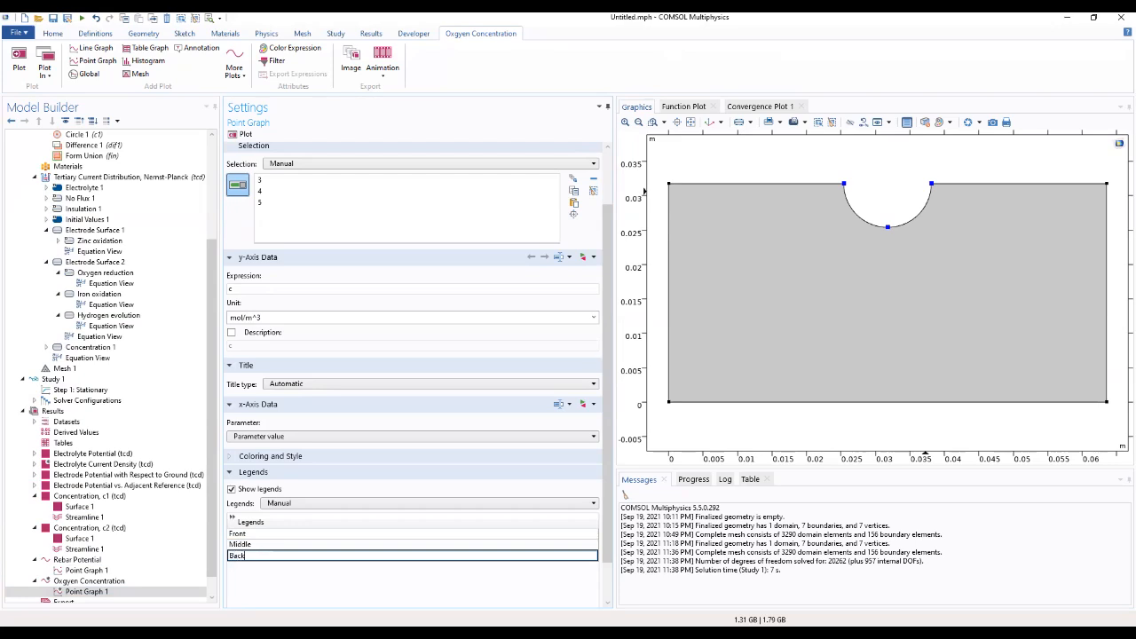
key(Return)
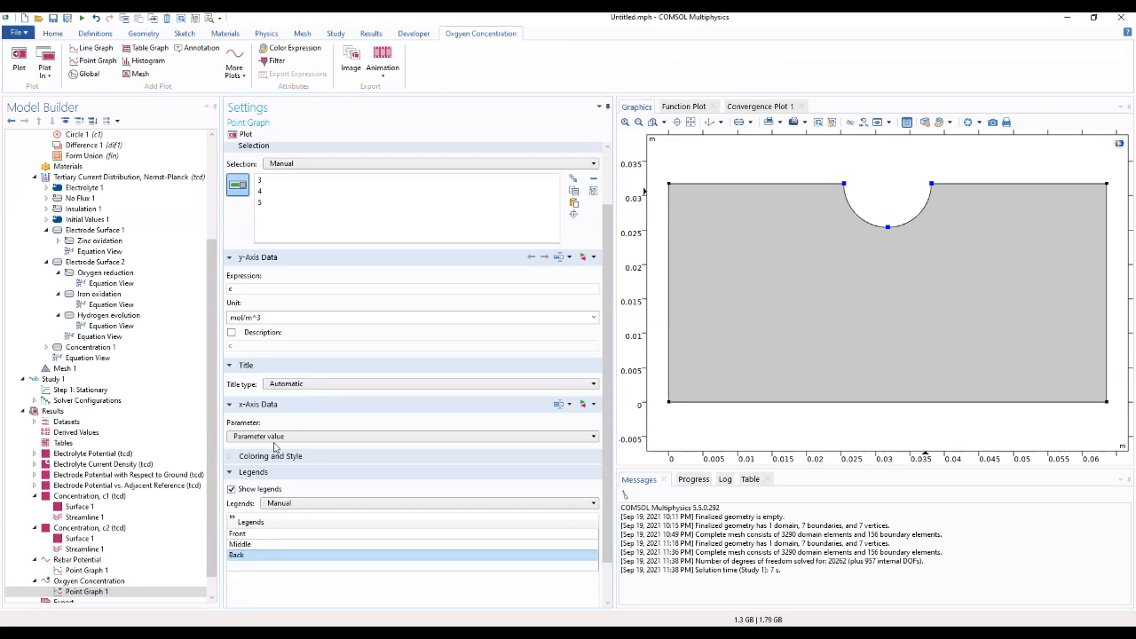
click(238, 134)
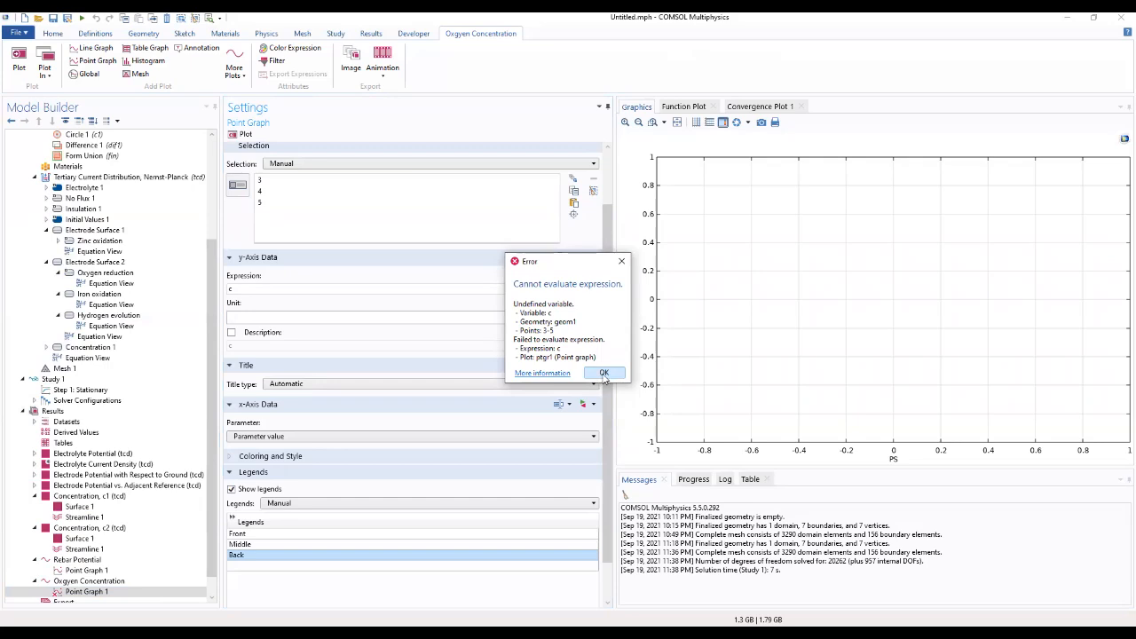
click(604, 374)
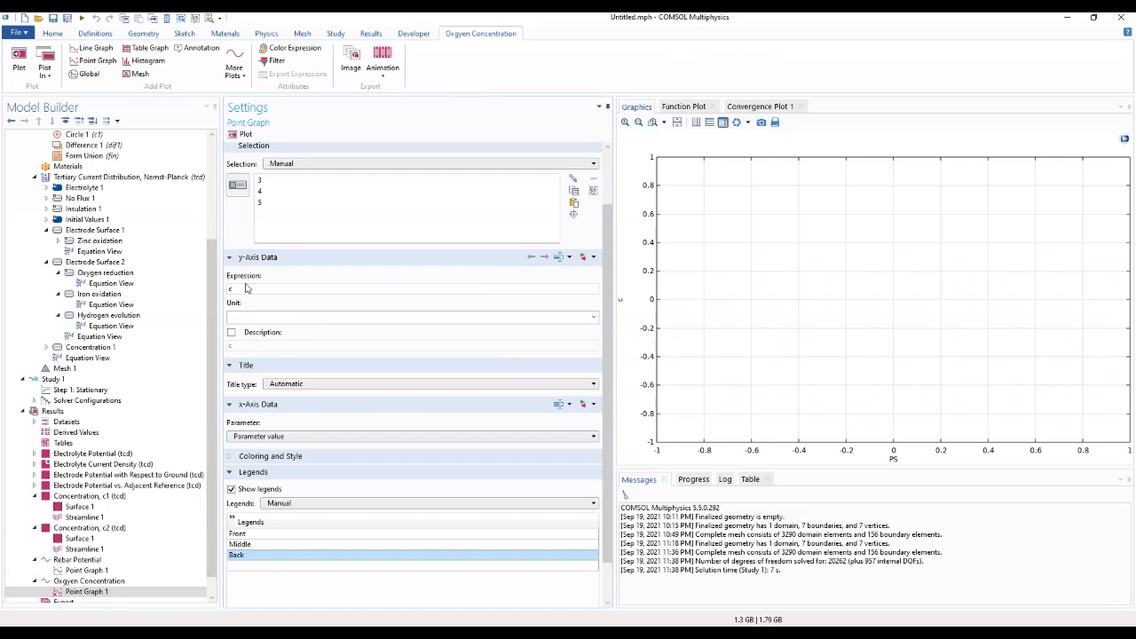
- Set the oxygen concentration point graph's unit to mol/m^3 and its y-axis expression to c1
click(246, 316)
text(mol/m^3)
click(594, 318)
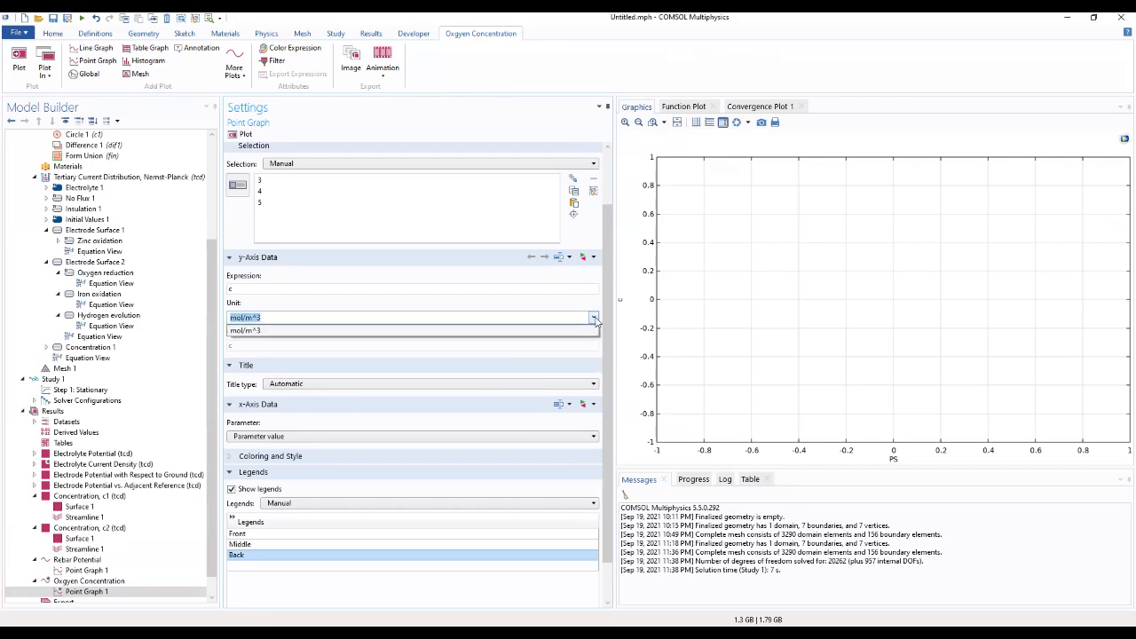
click(580, 331)
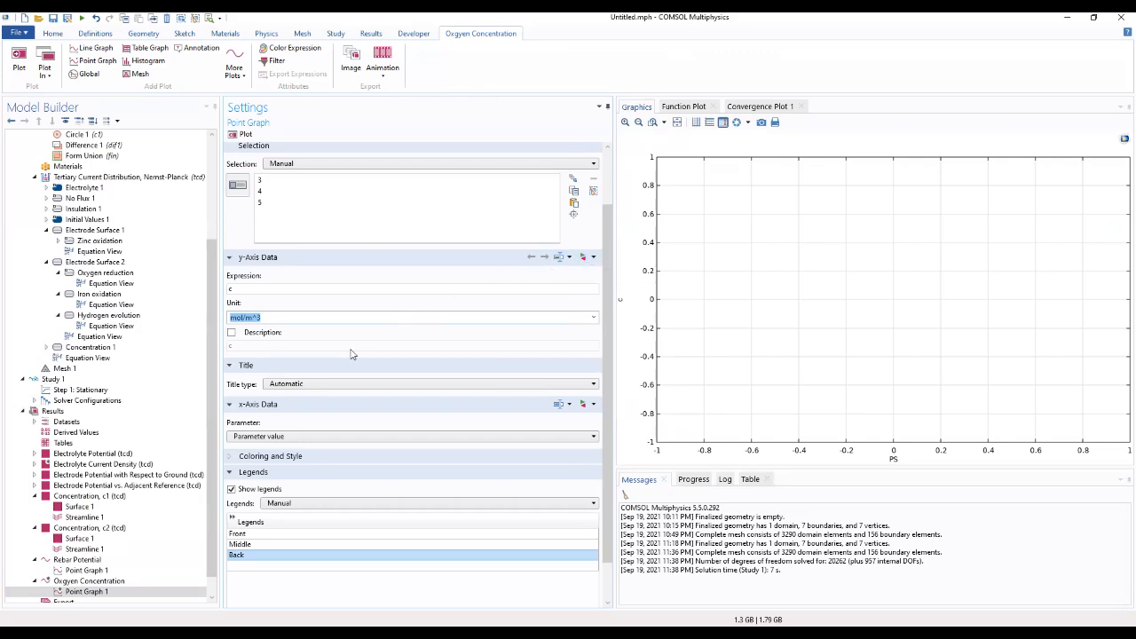
click(368, 276)
text(1)
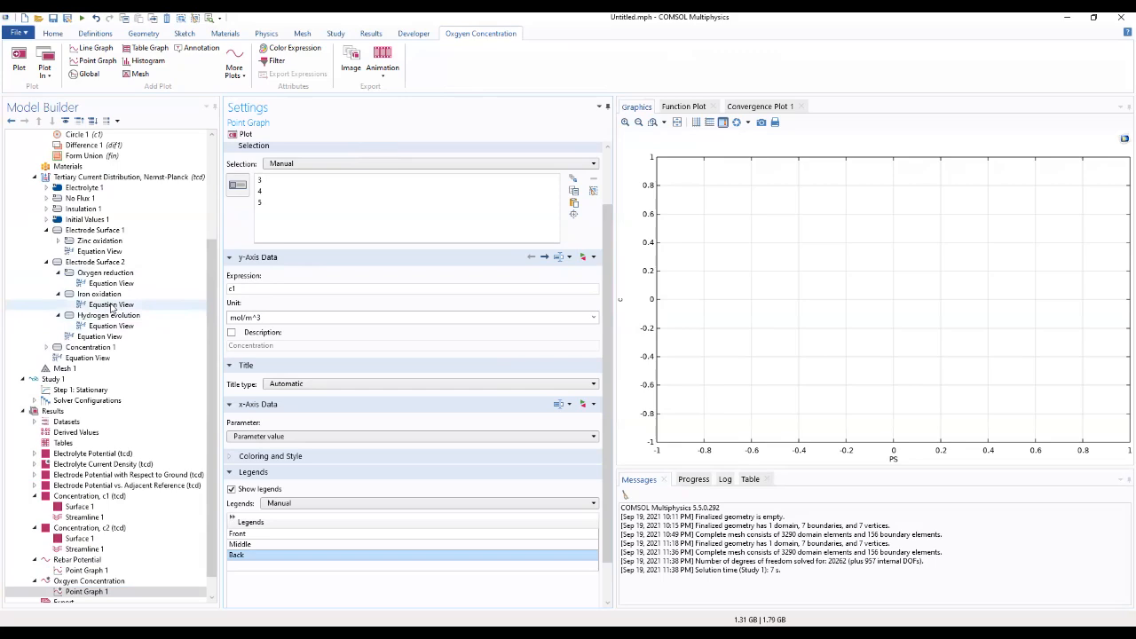
- Check the concentration variable used in Oxygen reduction and Initial Values 1, and display the oxygen concentration point graph
click(116, 276)
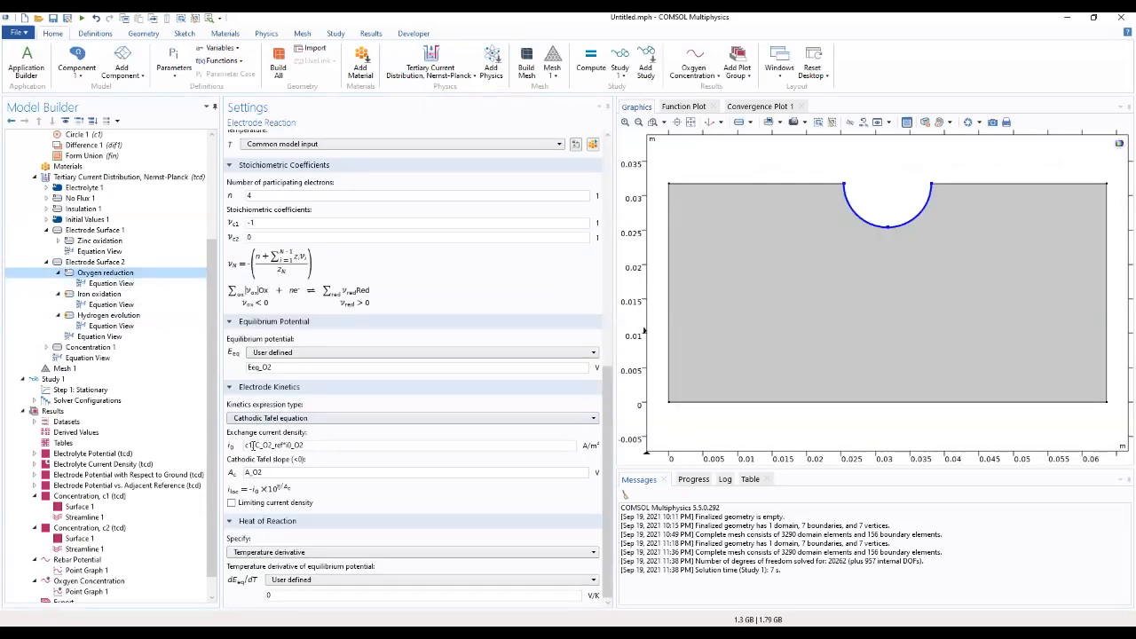
click(101, 220)
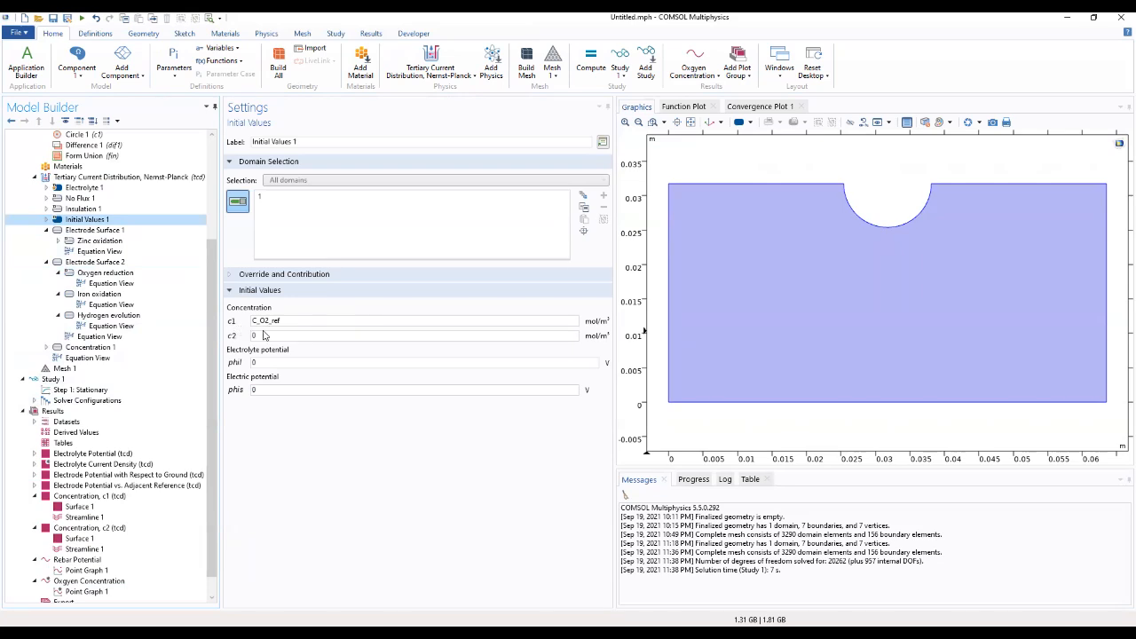
scroll(88, 500, down, 1)
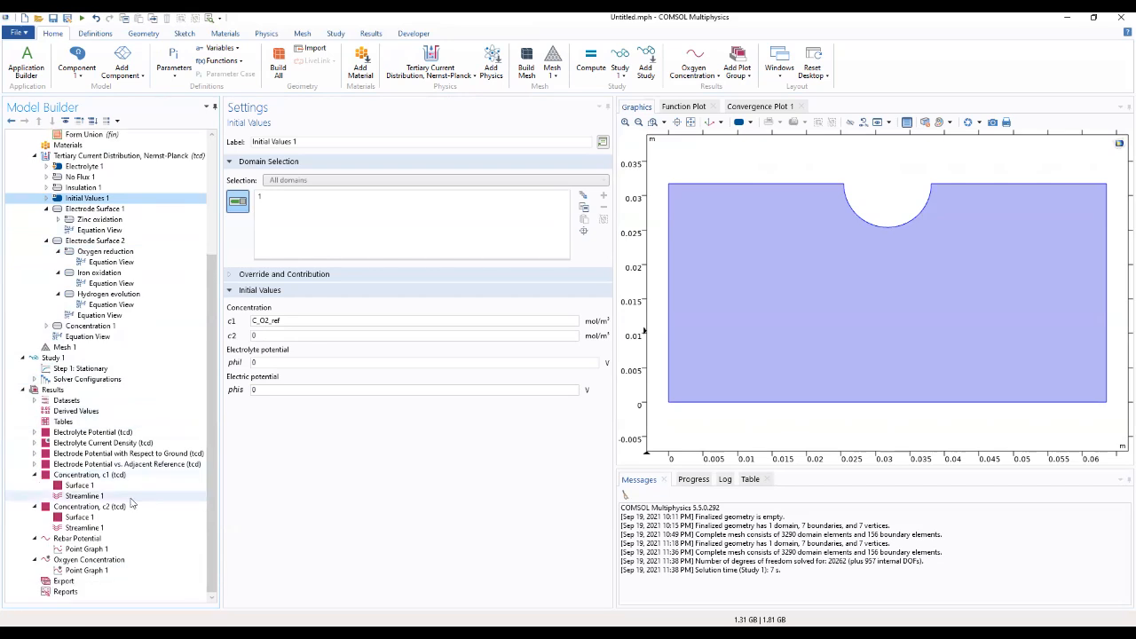
click(78, 571)
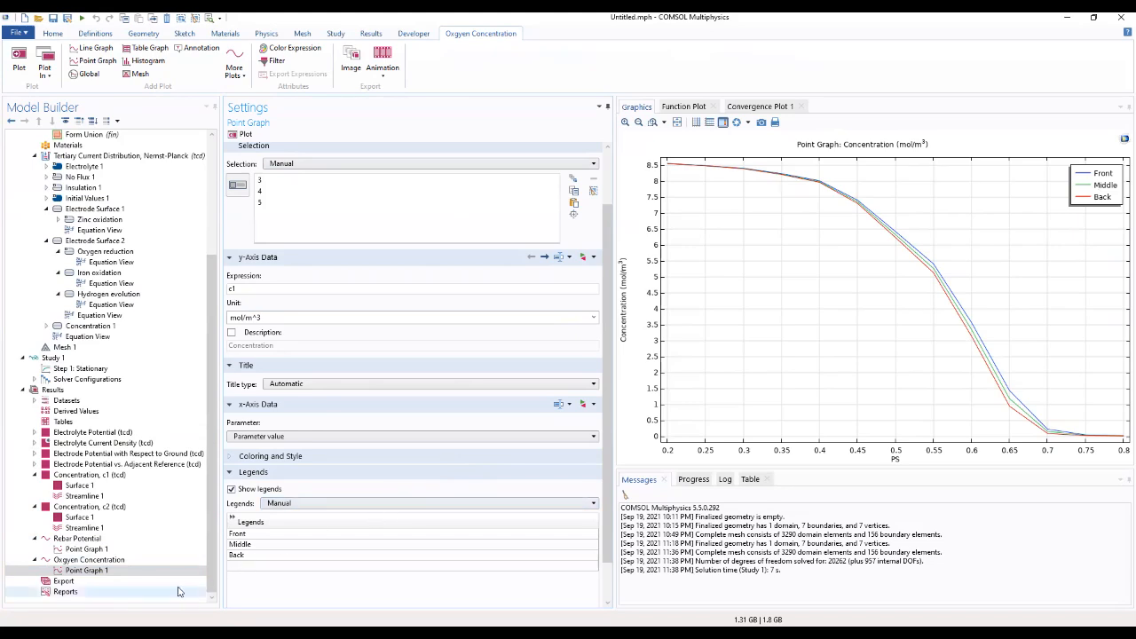
click(65, 570)
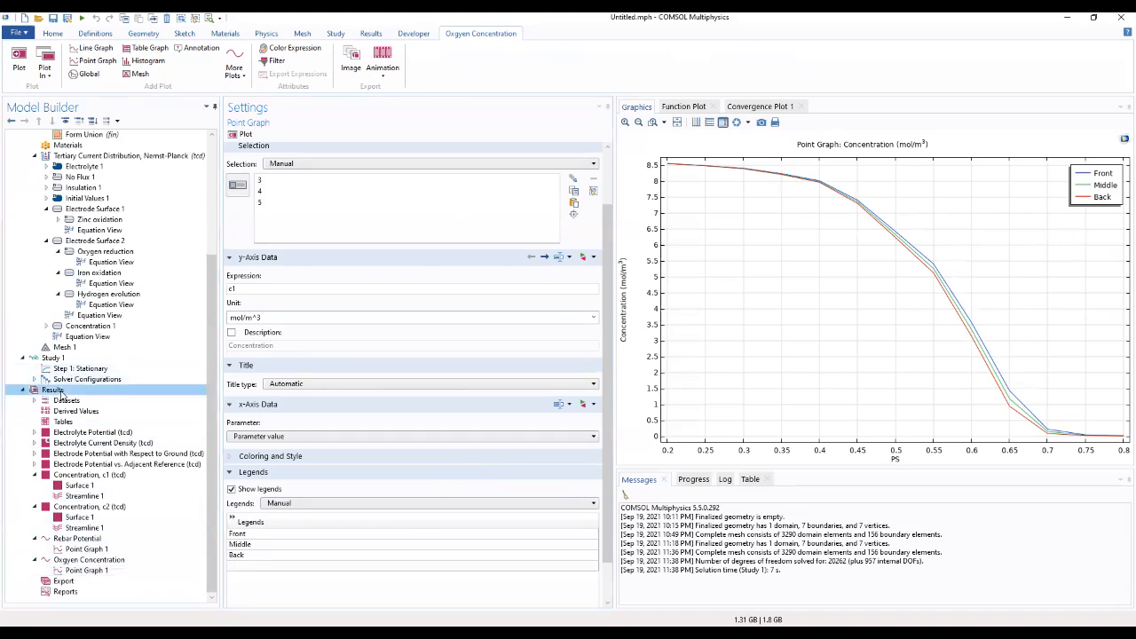
- Add a 1D Plot Group to the results and label it Oxygen Reduction Current Density
click(57, 391)
right_click(62, 393)
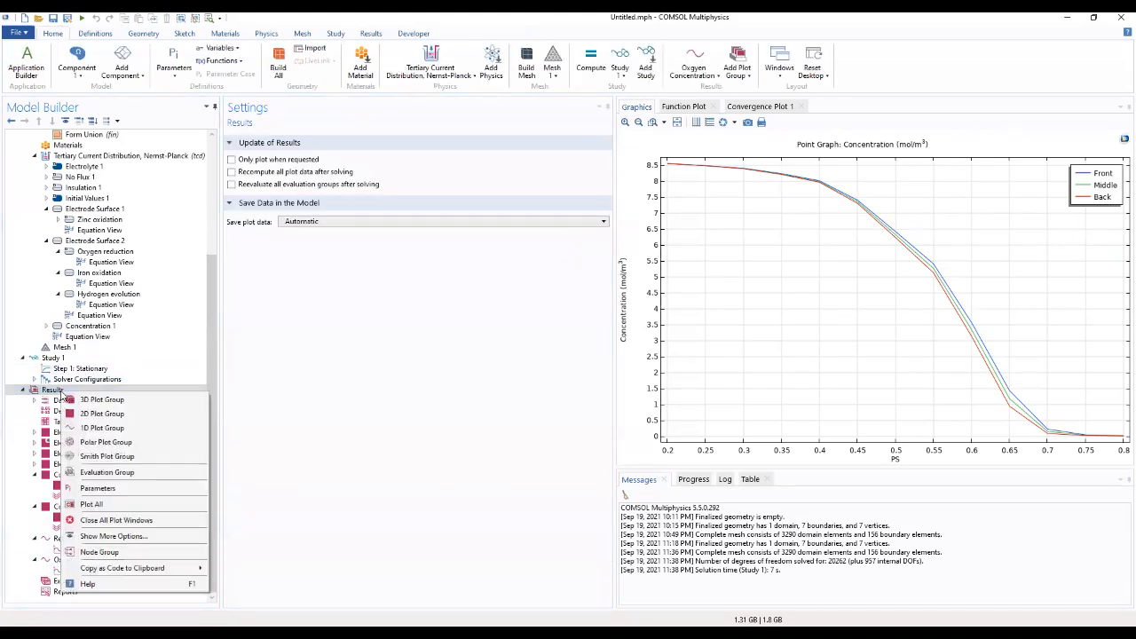
click(99, 428)
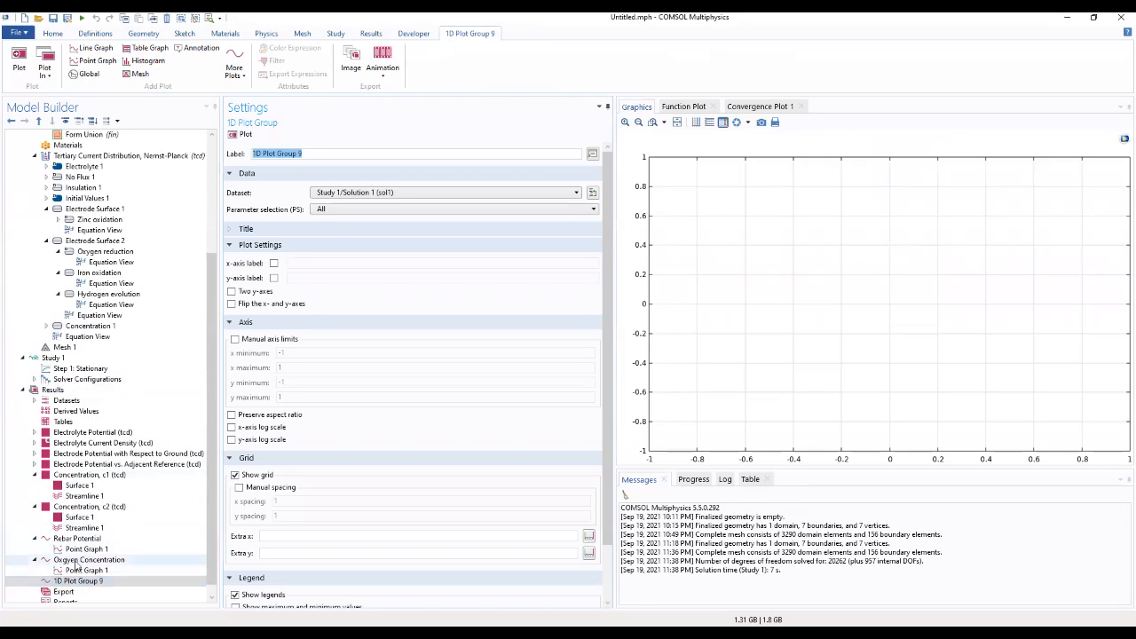
click(112, 583)
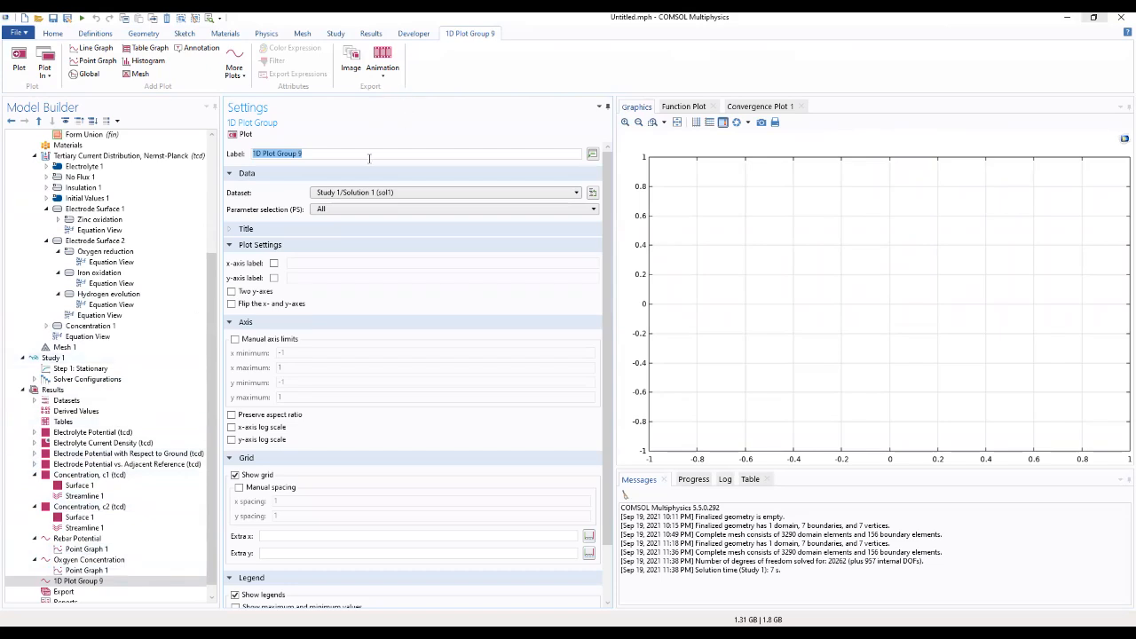
text(Oxygen Reduction Current Density)
- Add a Point Graph to the Oxygen Reduction Current Density plot group and select rebar points 3, 4 and 5
click(107, 581)
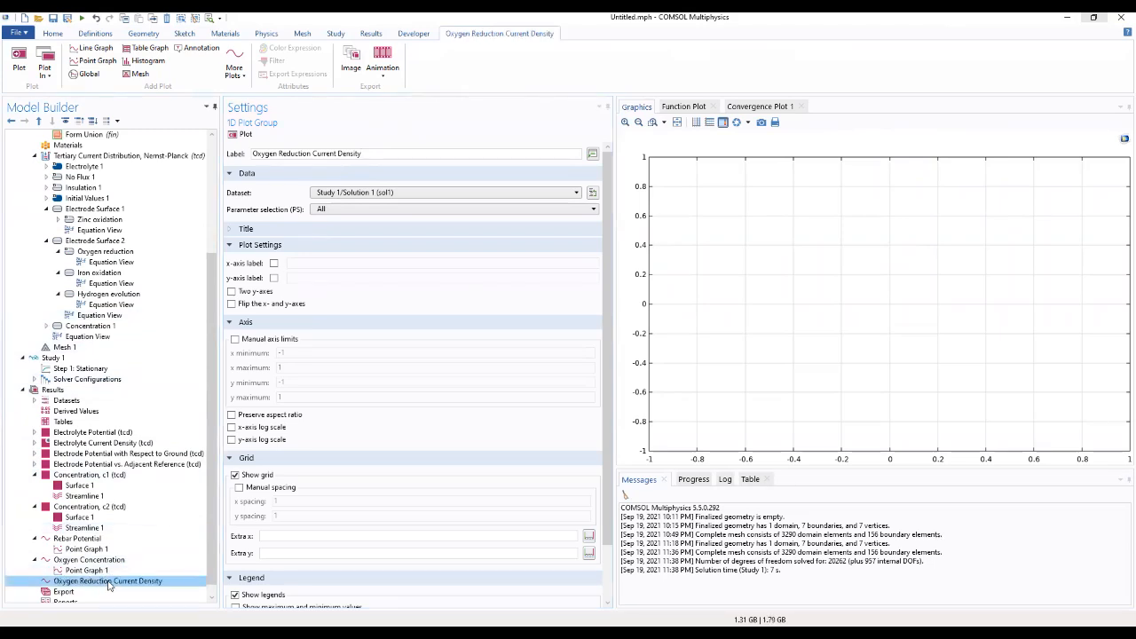
right_click(108, 582)
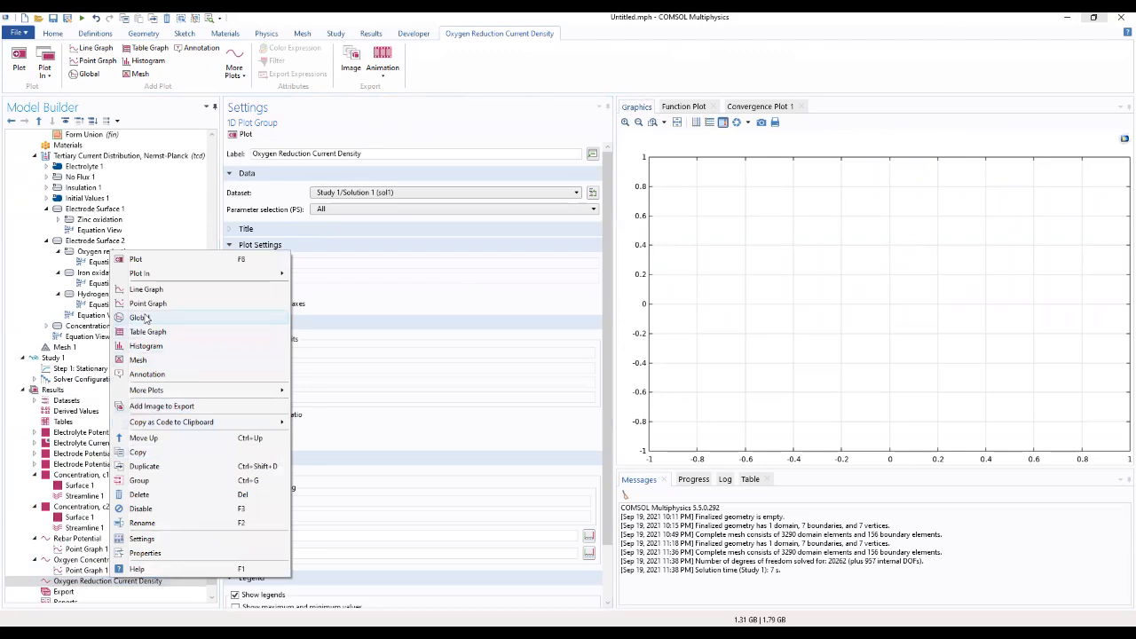
click(102, 305)
right_click(91, 584)
click(123, 308)
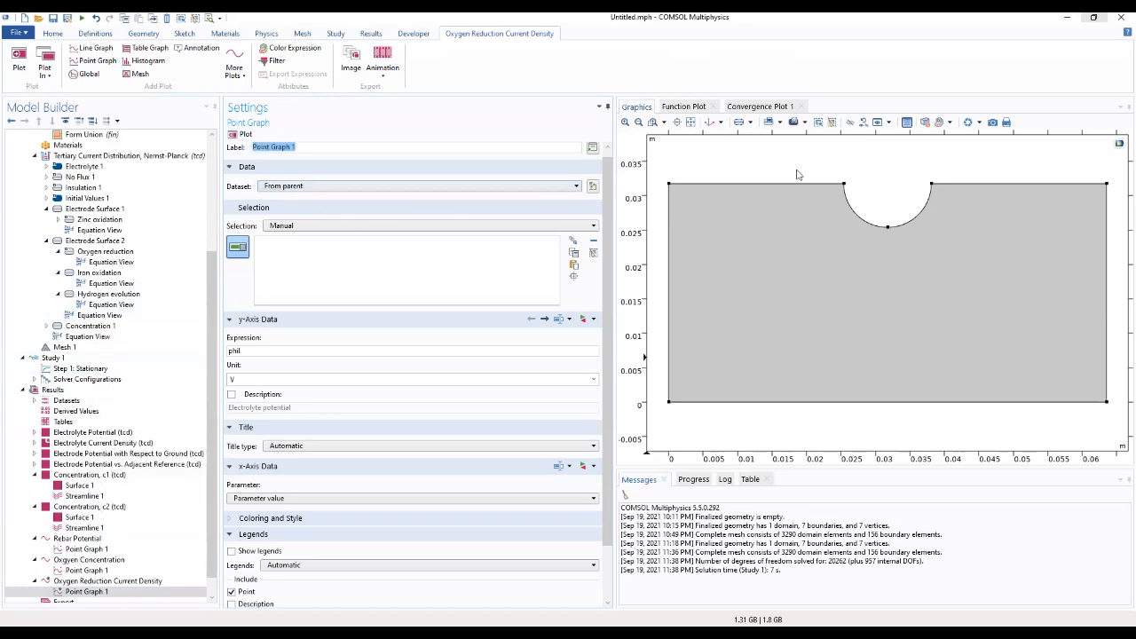
click(843, 186)
click(888, 228)
click(932, 185)
- Set the y-axis expression of the oxygen reduction point graph to tcd.iloc_er1
drag(265, 351, 172, 357)
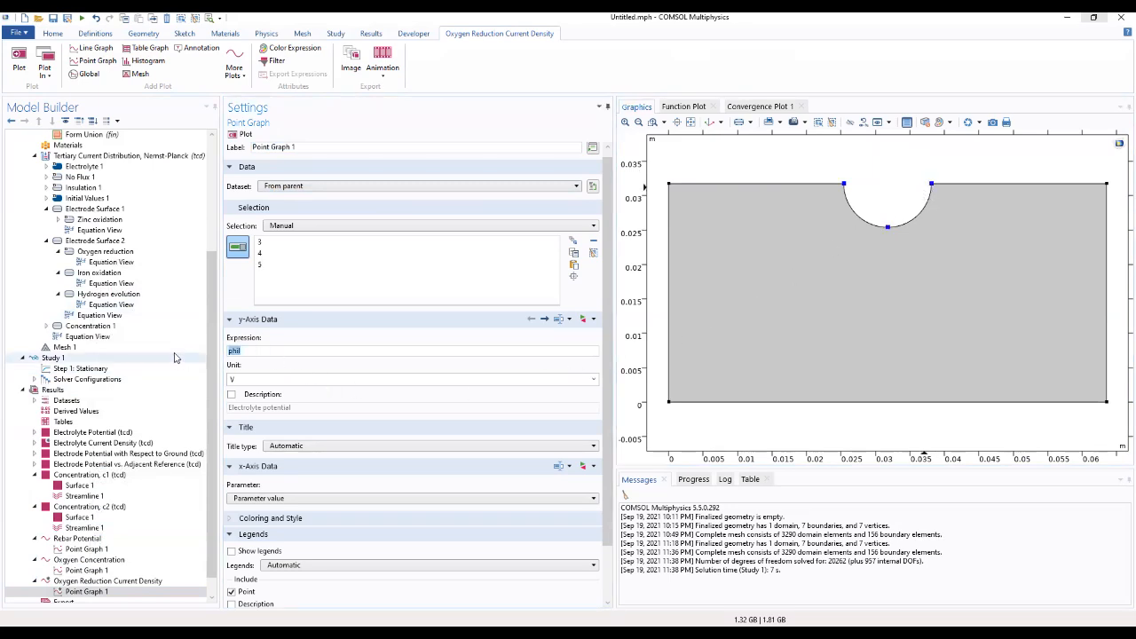
text(tcd.iloc_er1)
click(284, 339)
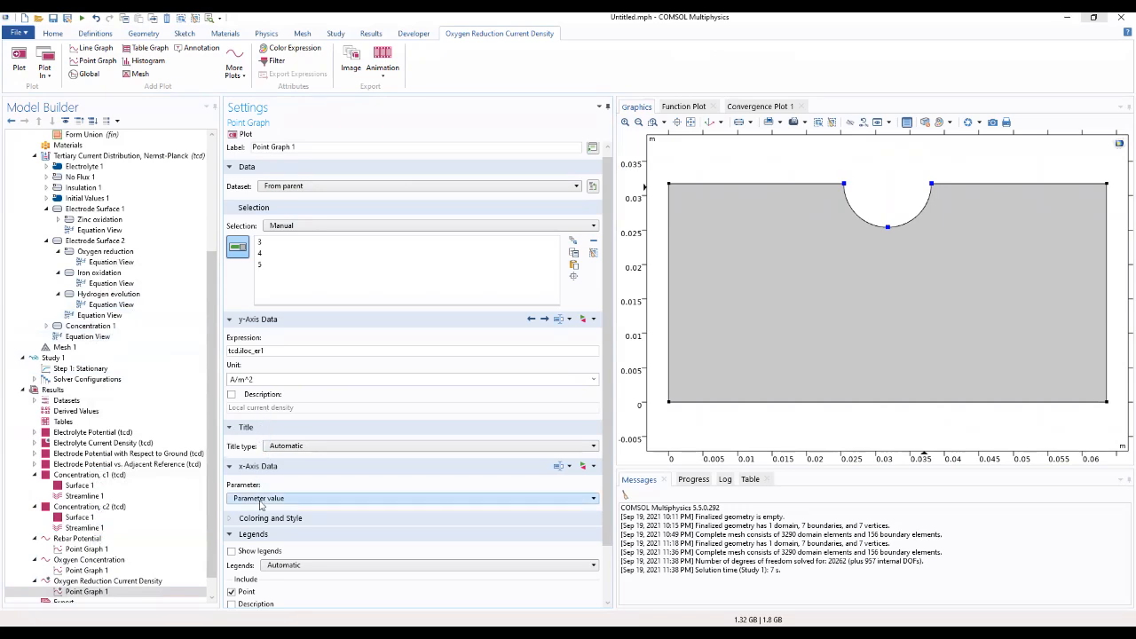
- Set the oxygen reduction point graph's legend type to Manual and show its legends
scroll(285, 528, down, 2)
click(286, 509)
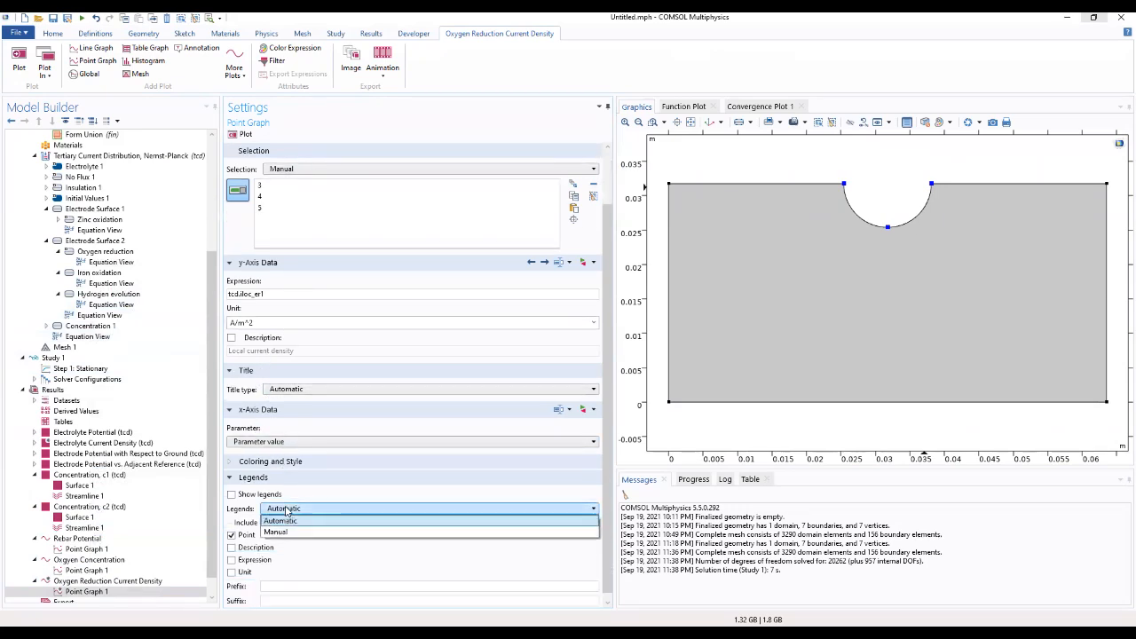
click(288, 533)
click(231, 495)
- Enter the manual legends Front, Middle and Back, and plot the oxygen reduction current density graph
click(249, 538)
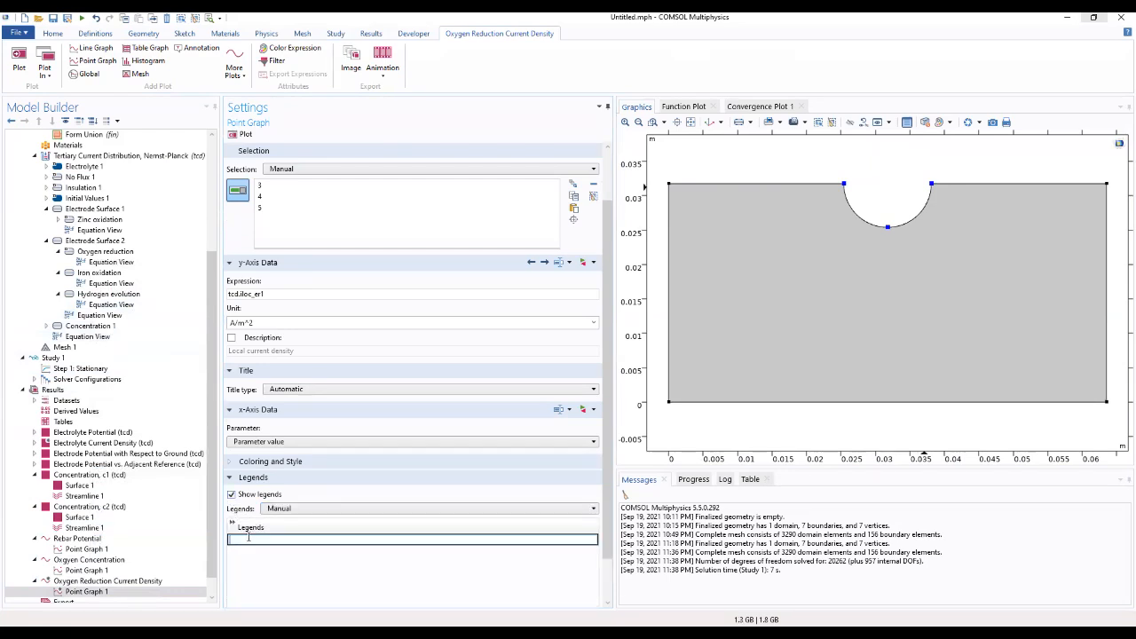
text(Front)
key(Return)
text(Middle)
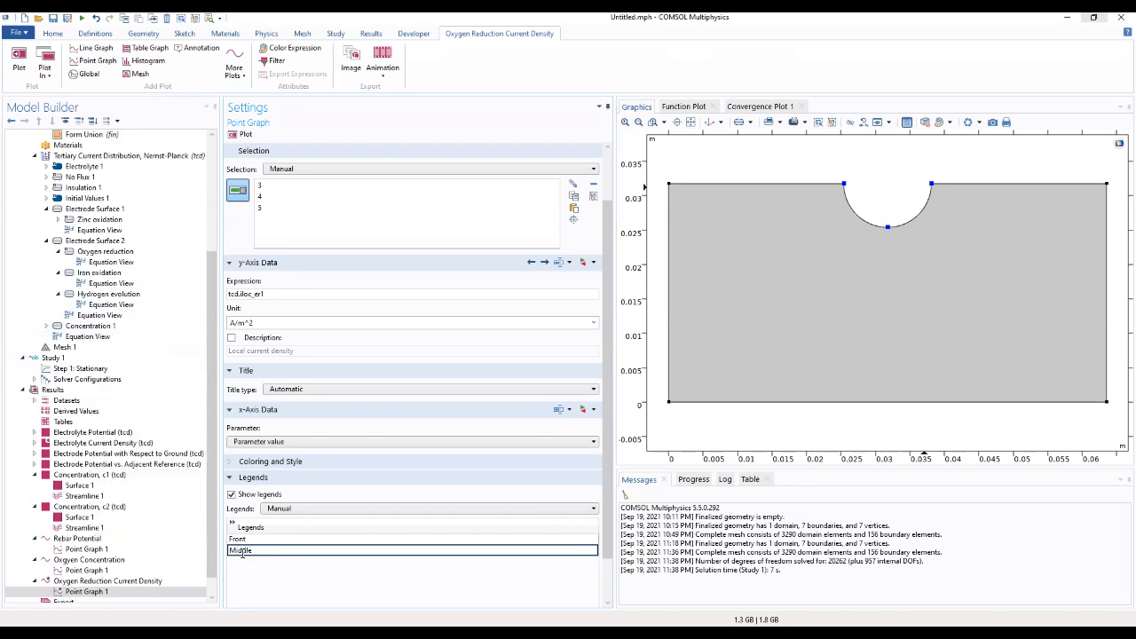
key(Return)
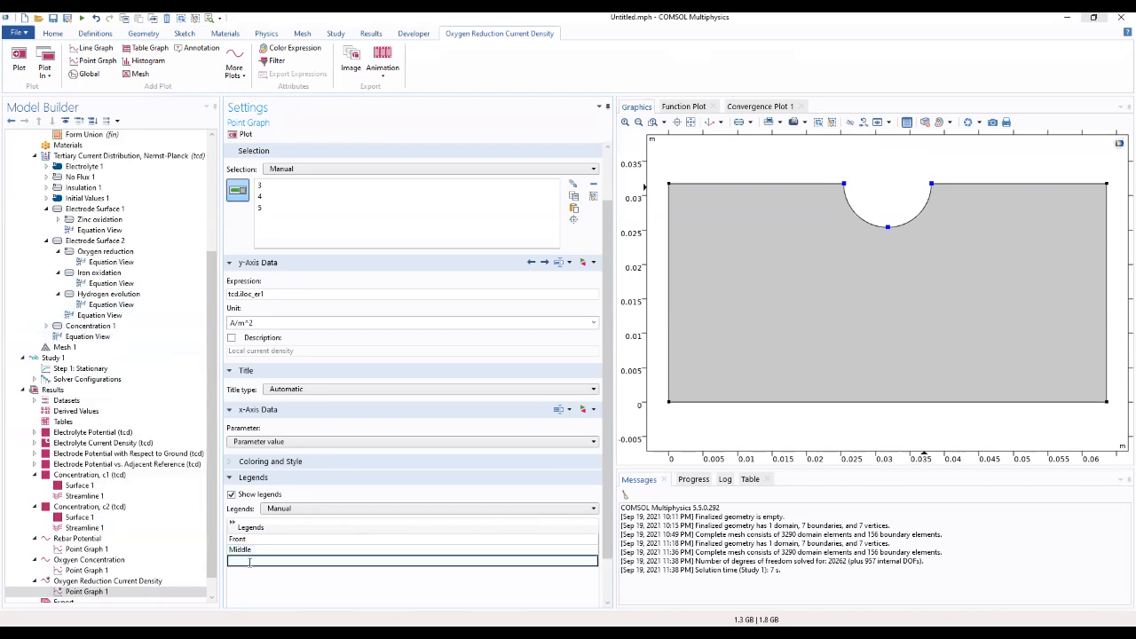
text(Back)
click(264, 587)
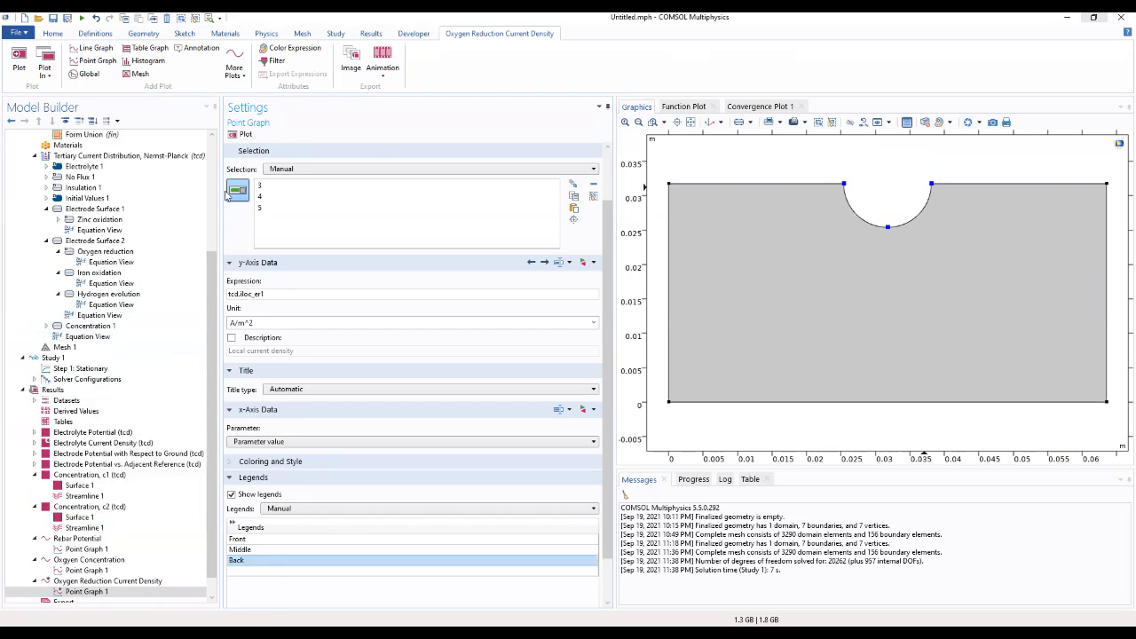
click(235, 135)
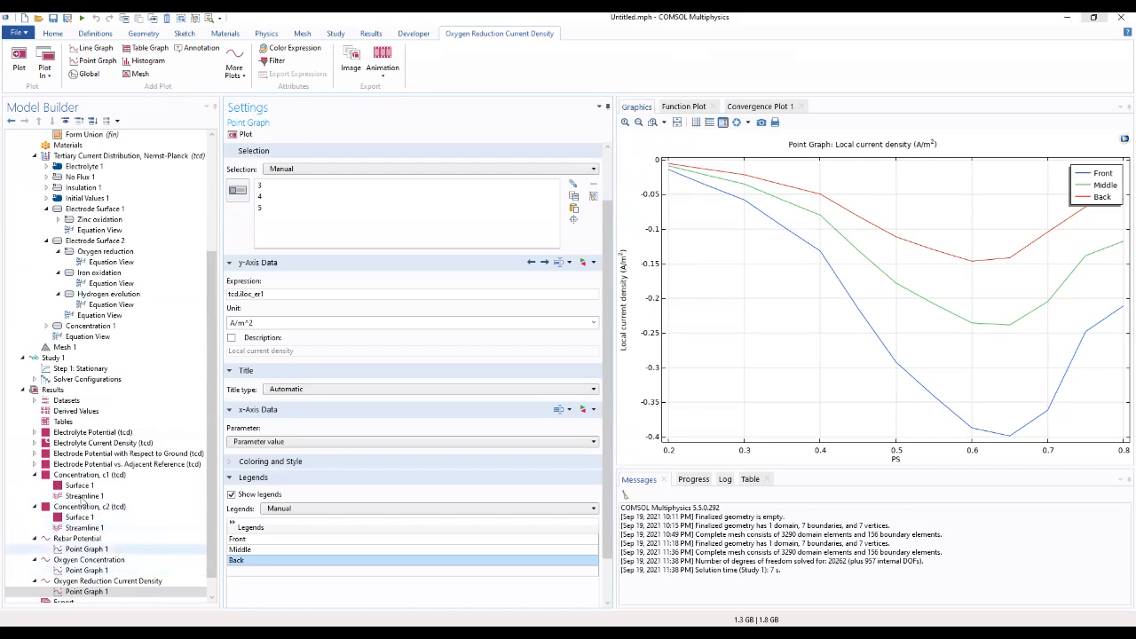
- Add another 1D Plot Group to the results and label it Iron Oxidation Current Density
click(53, 391)
right_click(54, 391)
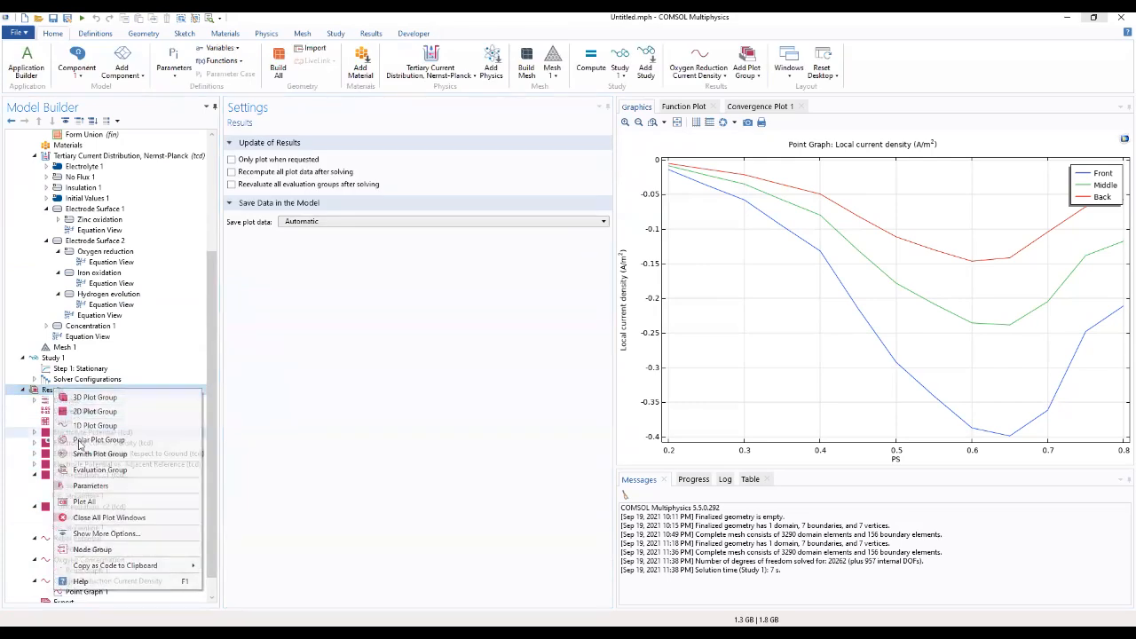
click(89, 427)
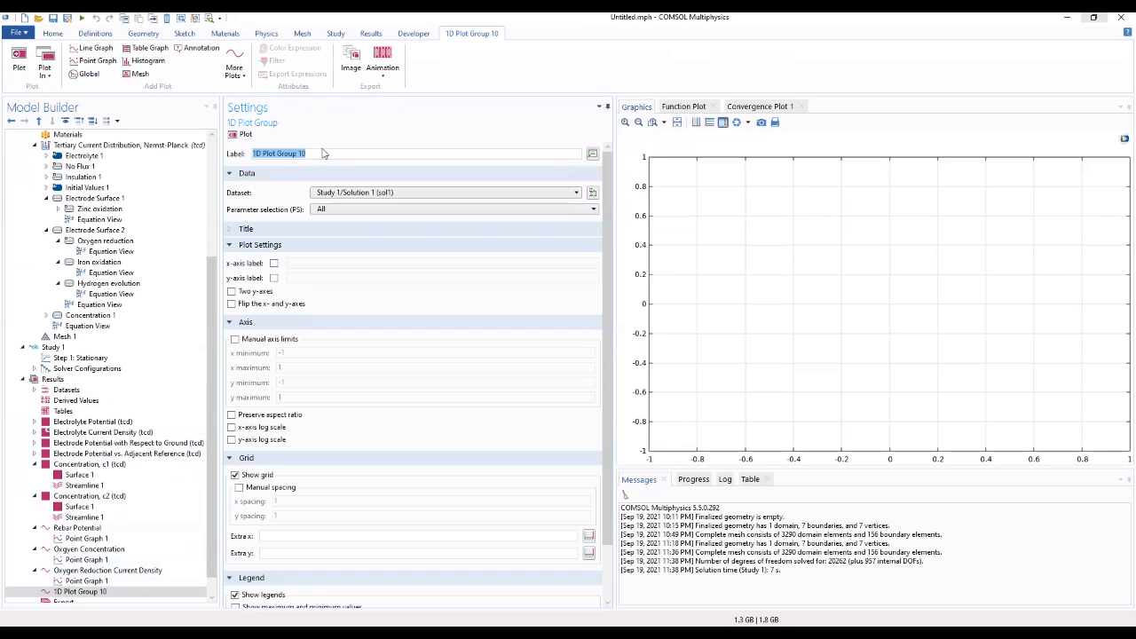
key(BackSpace)
text(xidation Current D)
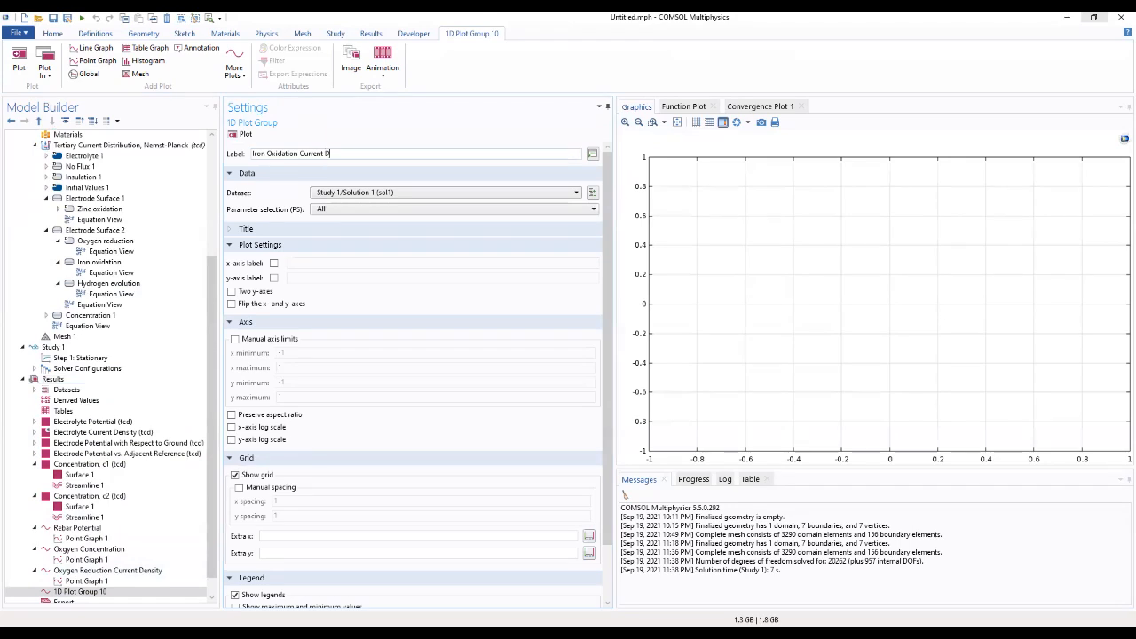
text(ensity)
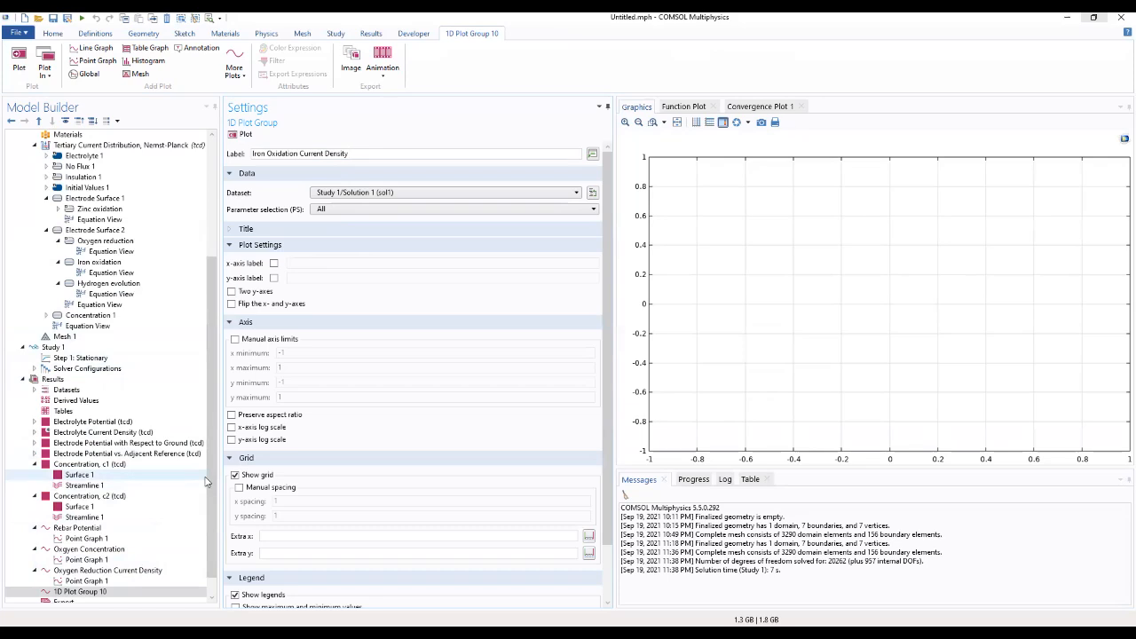
- Add a Point Graph to the Iron Oxidation Current Density plot group and select rebar points 3, 4 and 5
click(80, 592)
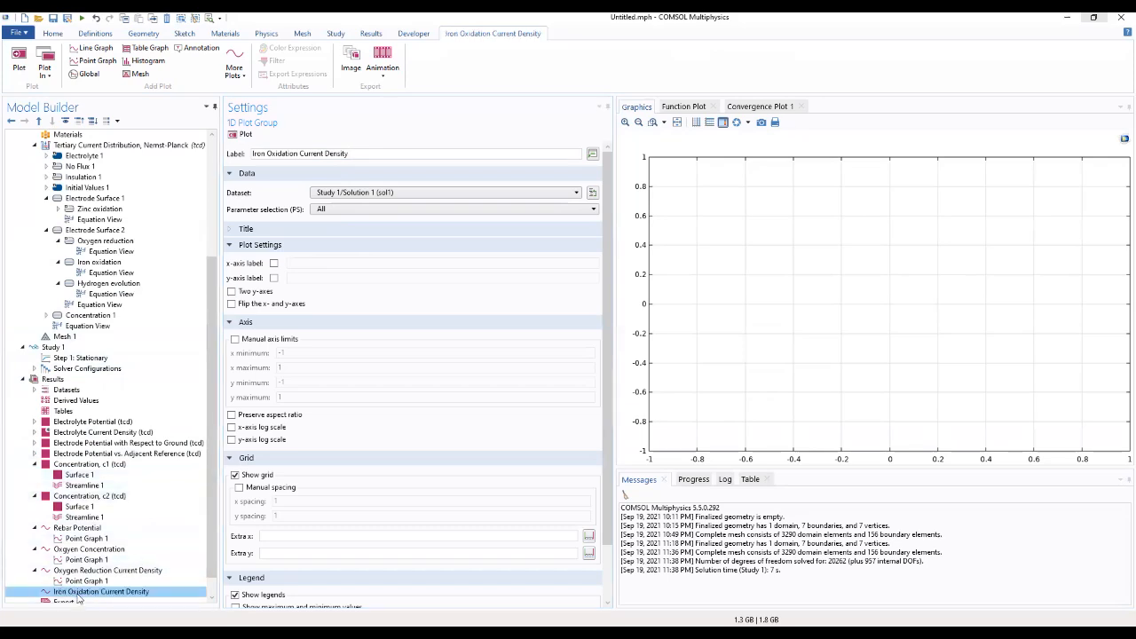
right_click(78, 597)
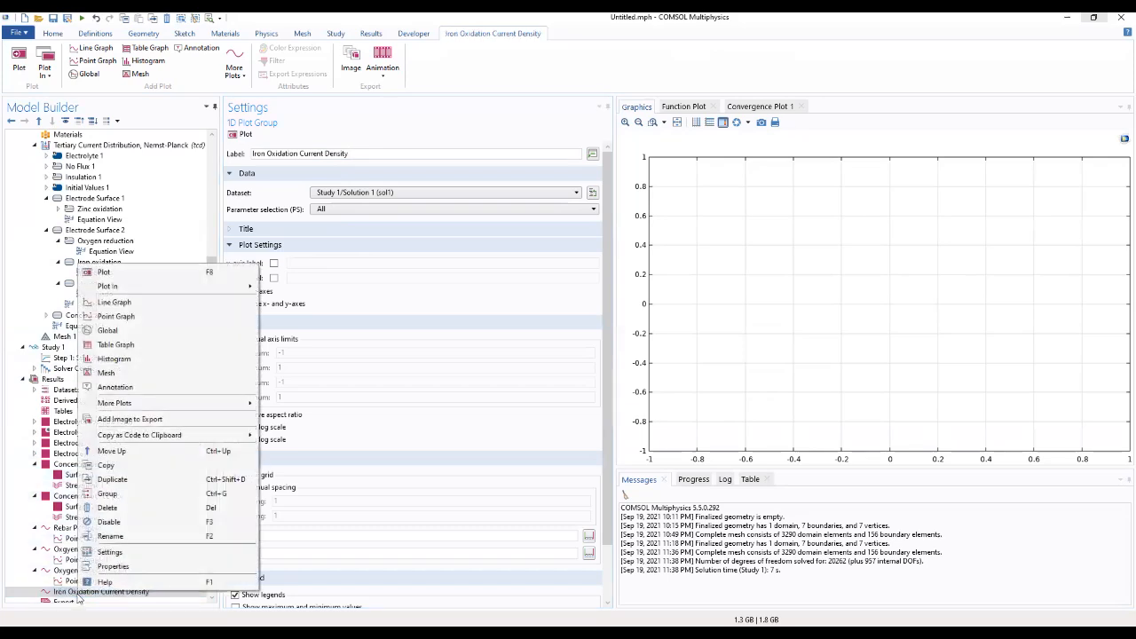
click(115, 316)
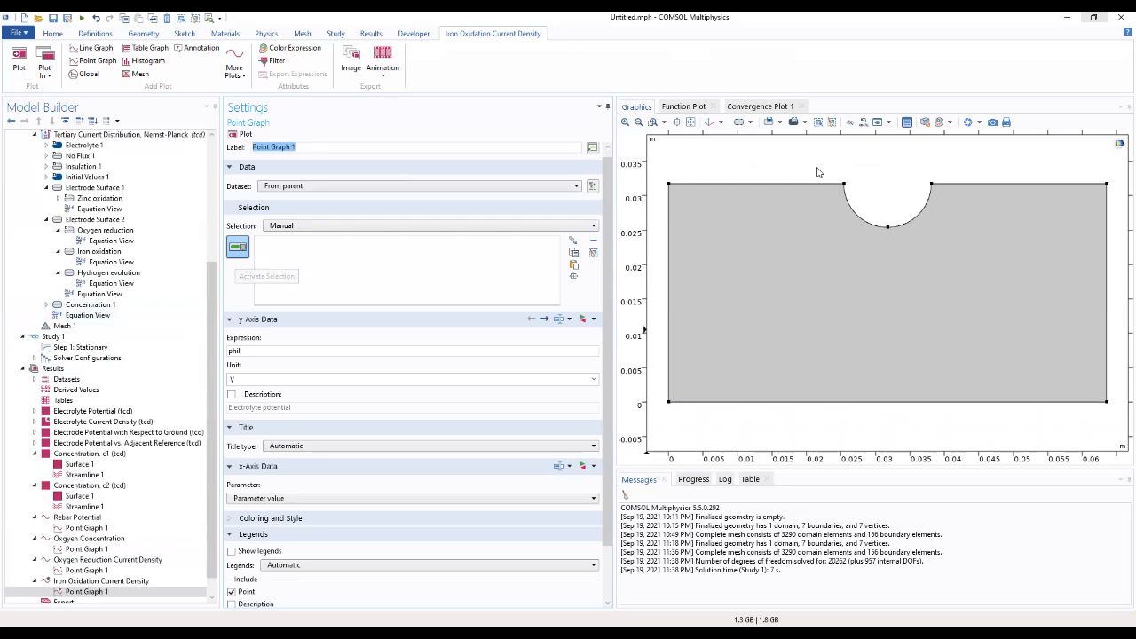
click(843, 186)
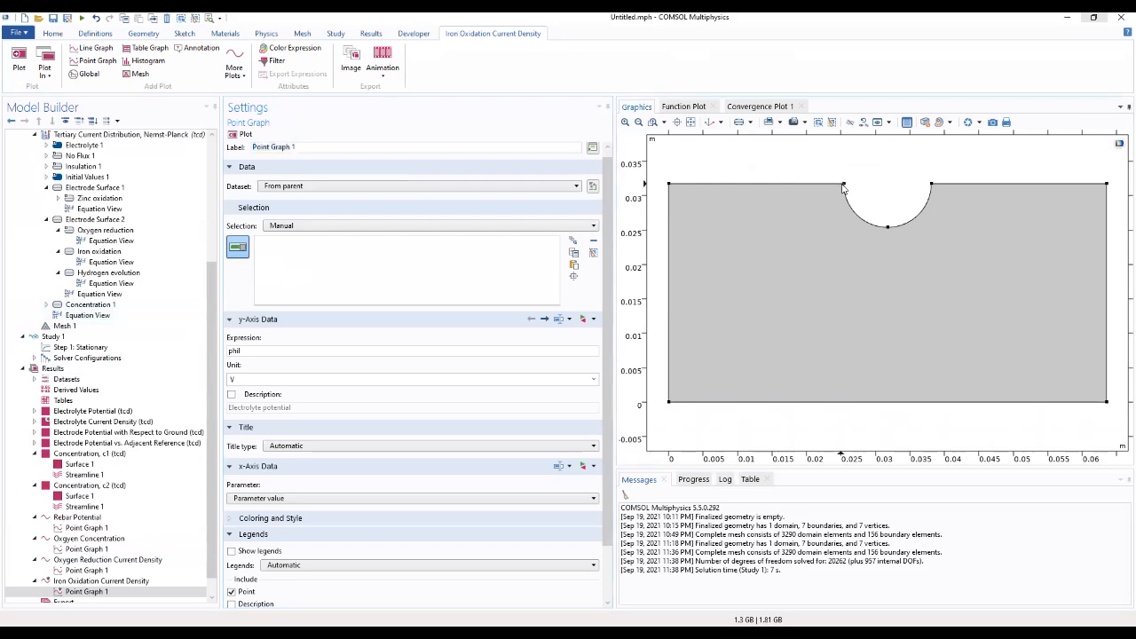
click(888, 228)
- Set the y-axis expression of the iron oxidation point graph to tcd.iloc_er2, correcting the mistyped variable name
double_click(229, 349)
key(BackSpace)
text(tcd.iloc_er)
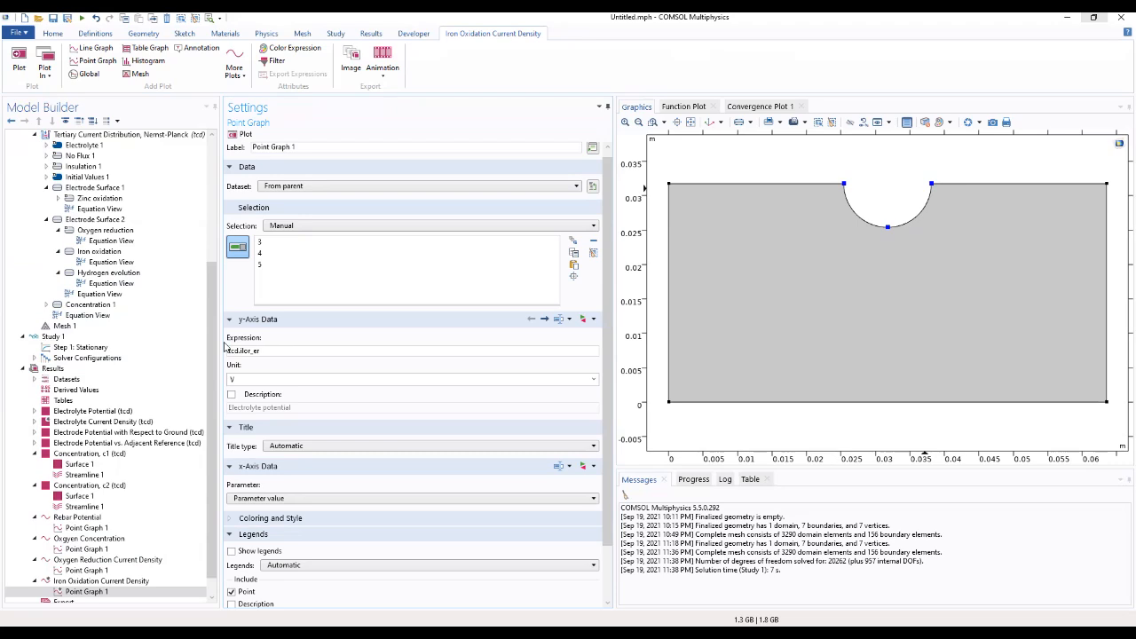
text(2)
click(251, 378)
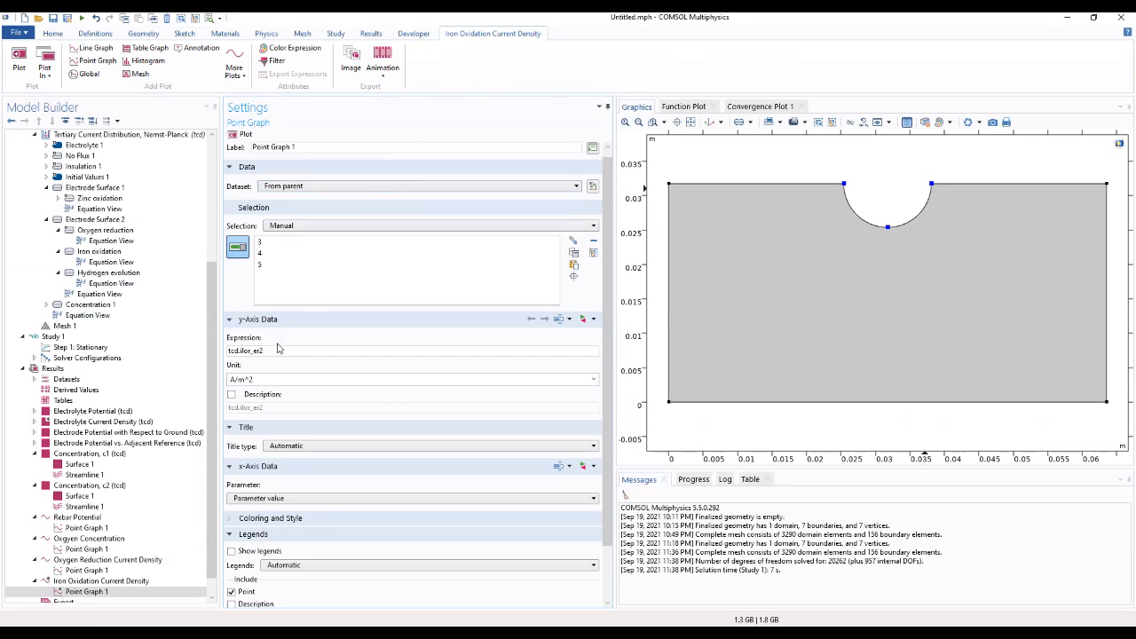
click(251, 351)
key(BackSpace)
text(c)
- Show legends for the iron oxidation point graph and set the legend type to Manual
scroll(372, 503, down, 1)
scroll(372, 505, down, 1)
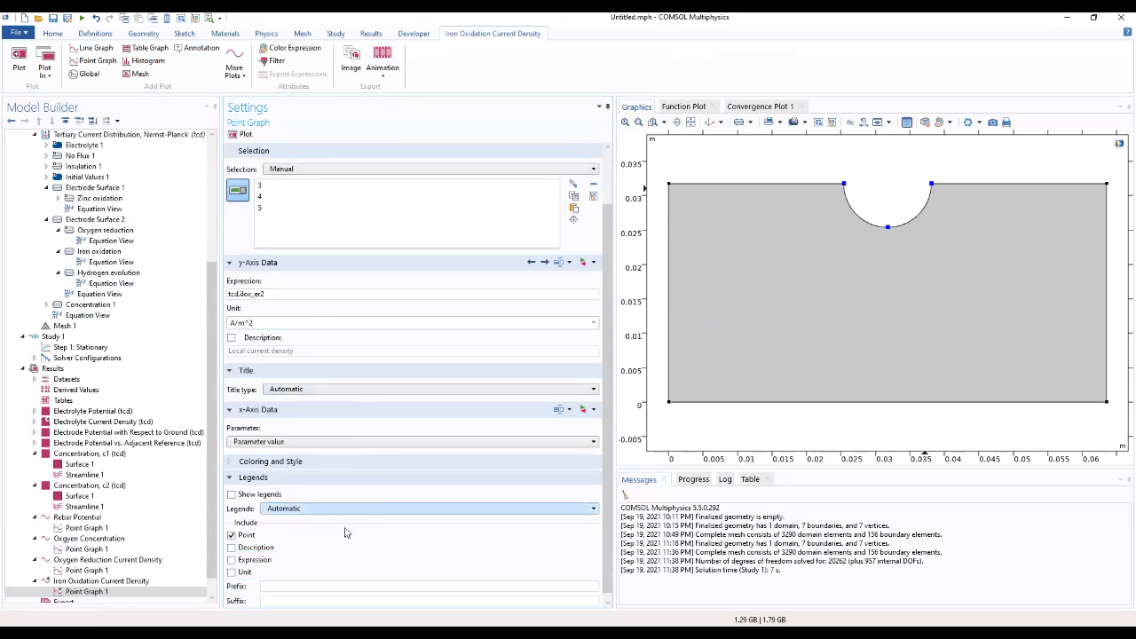
click(233, 495)
click(300, 511)
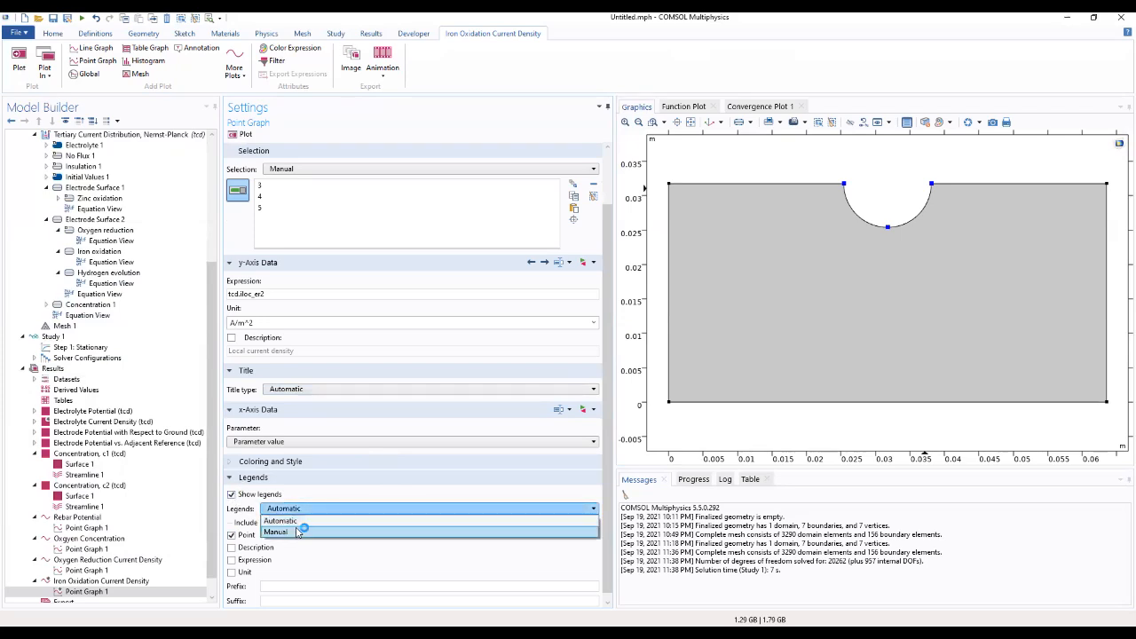
click(280, 530)
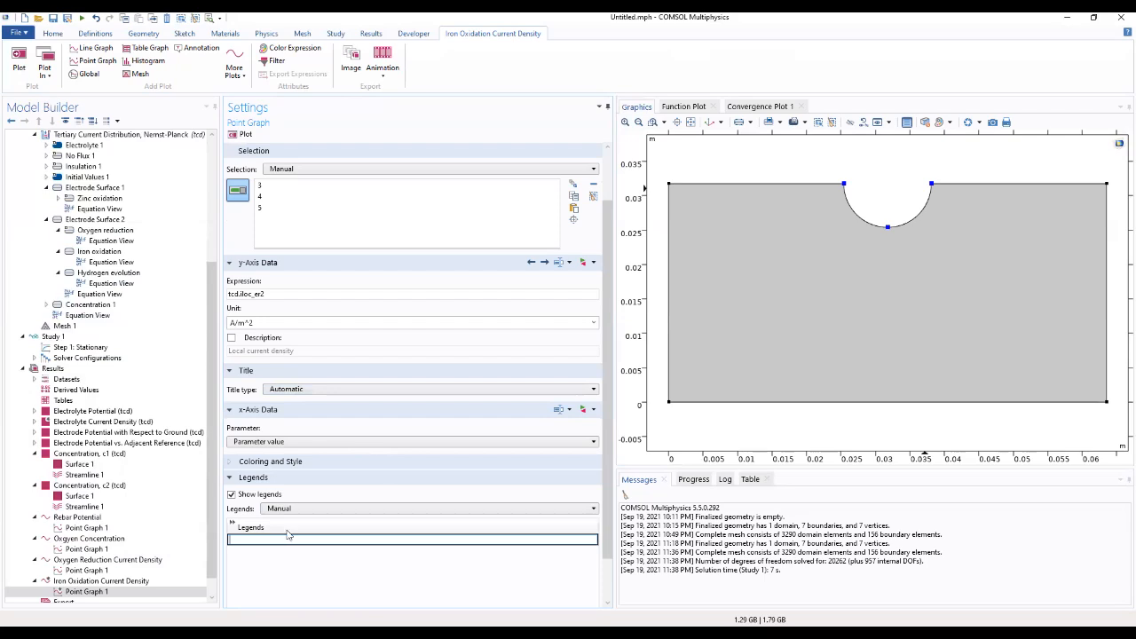
- Enter Front, Middle and Back as the manual legends of the iron oxidation point graph and plot it
text(Front)
click(277, 554)
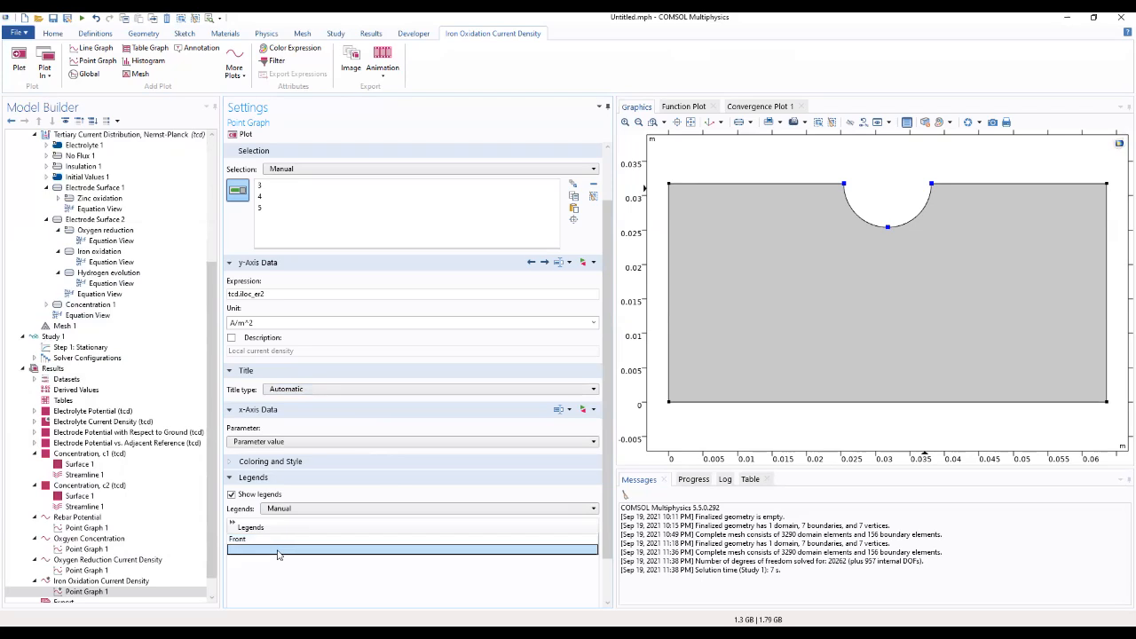
click(277, 554)
text(Midd)
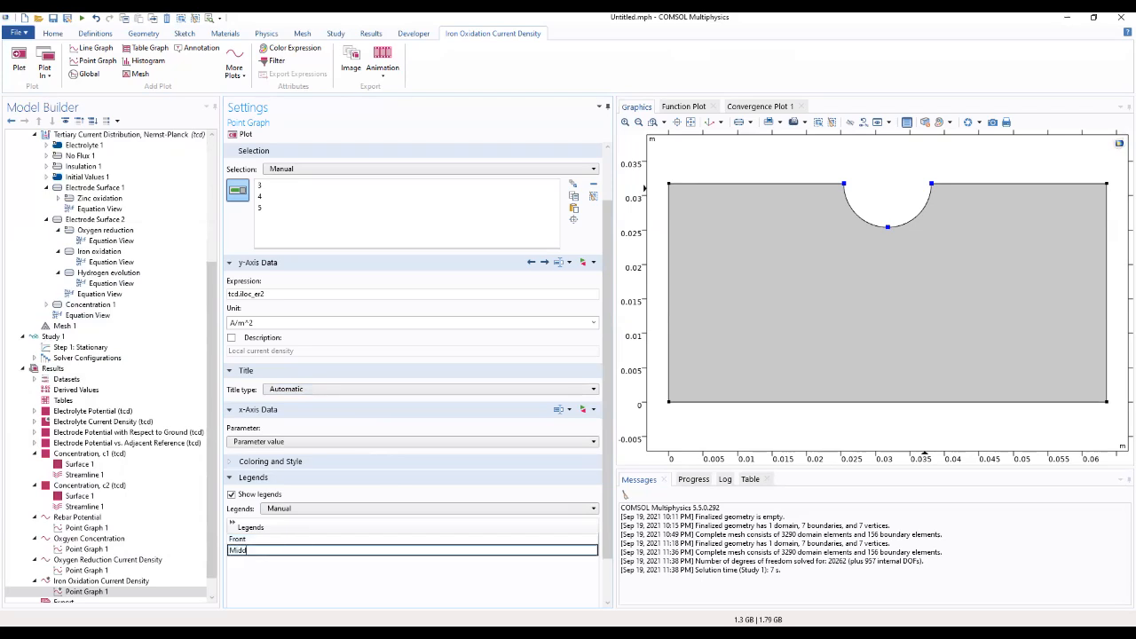
text(le)
click(243, 561)
click(243, 561)
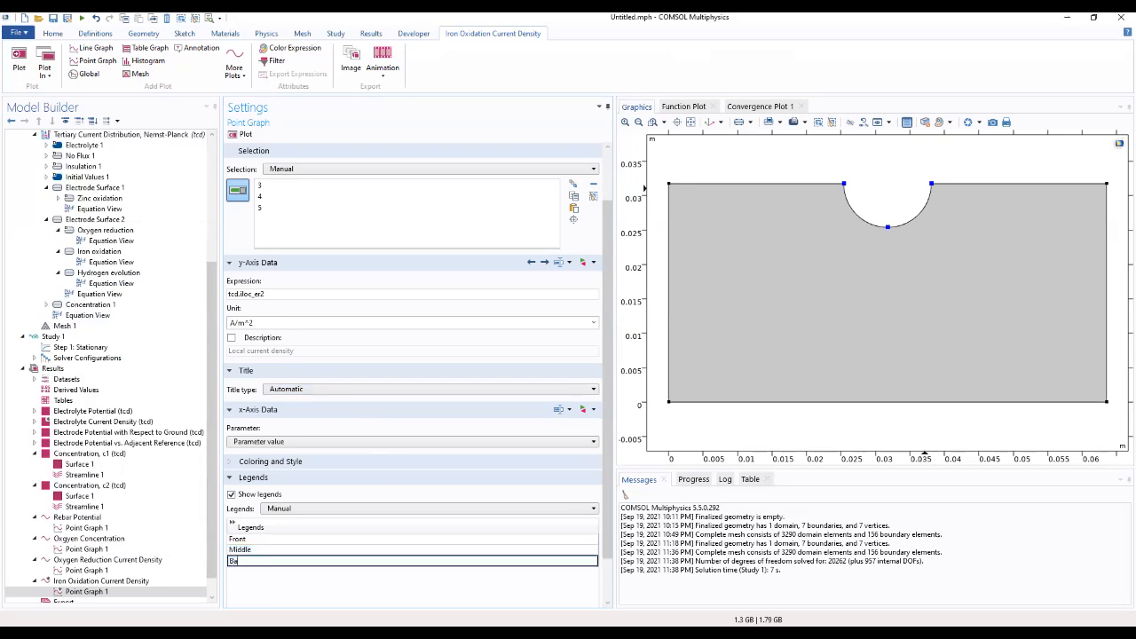
text(Back)
key(Return)
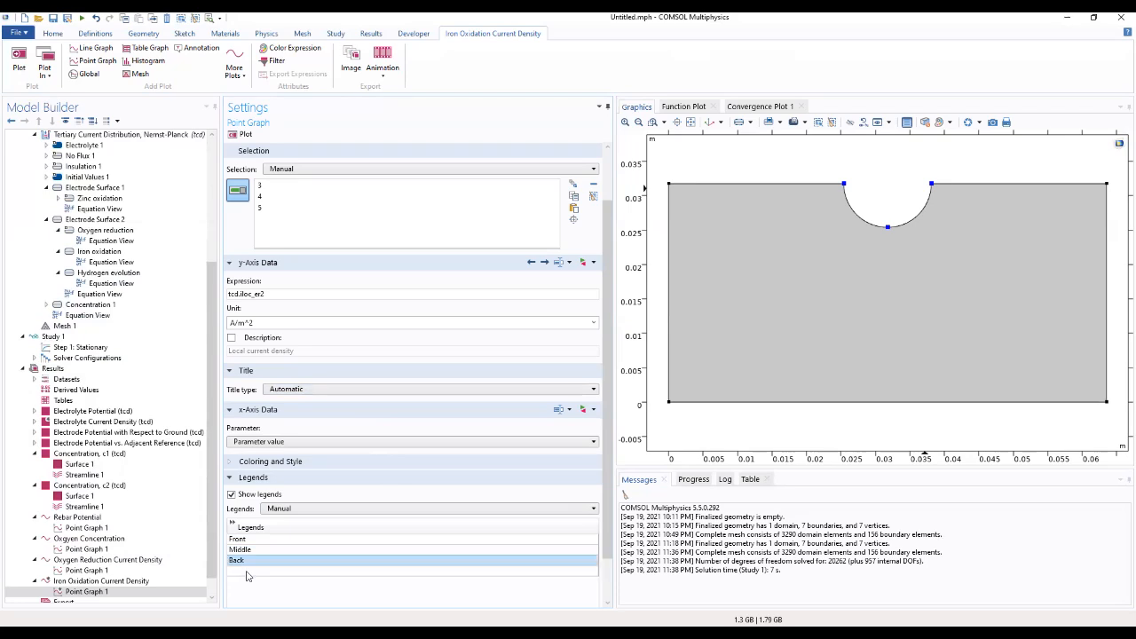
click(242, 134)
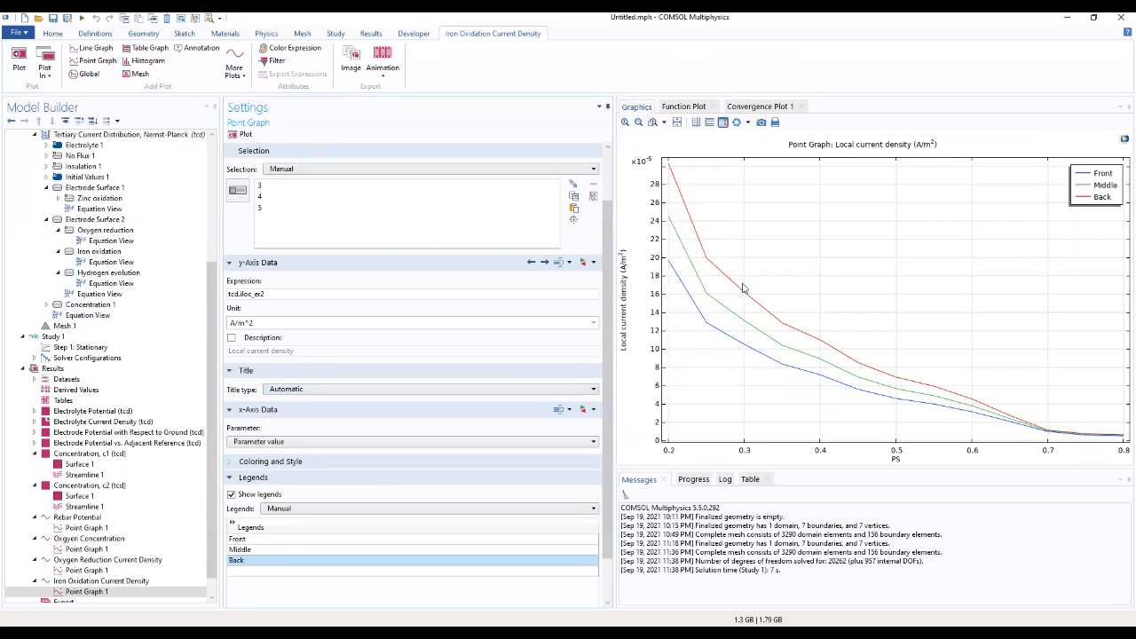
click(87, 593)
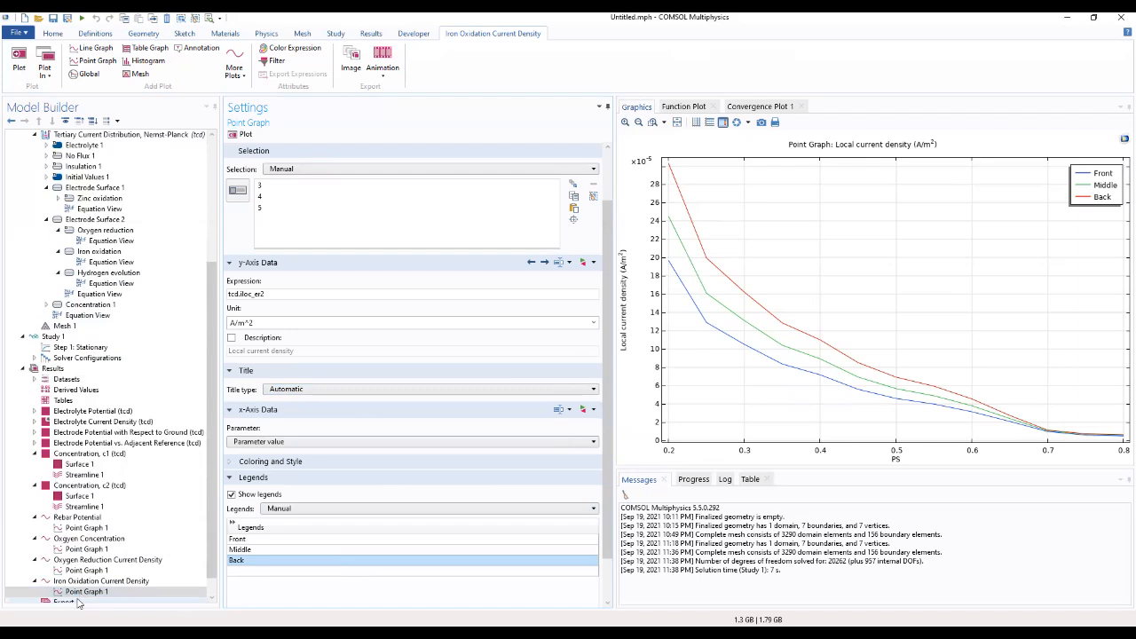
- Add another 1D Plot Group to the results and label it Hydrogen Evolution Current Density
click(65, 372)
right_click(67, 371)
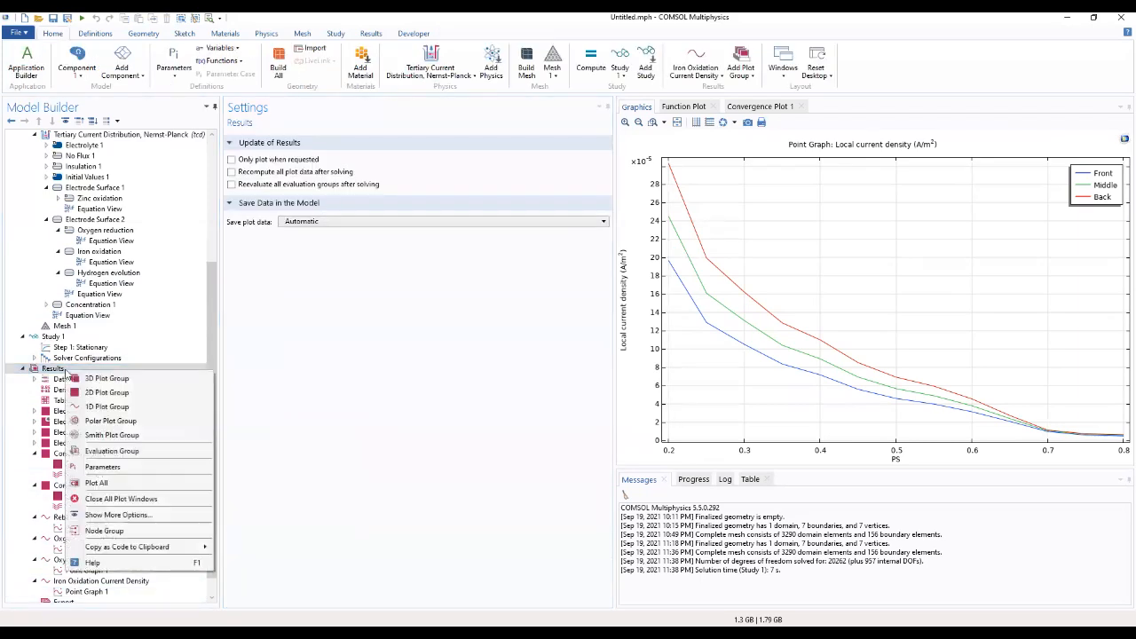
click(105, 407)
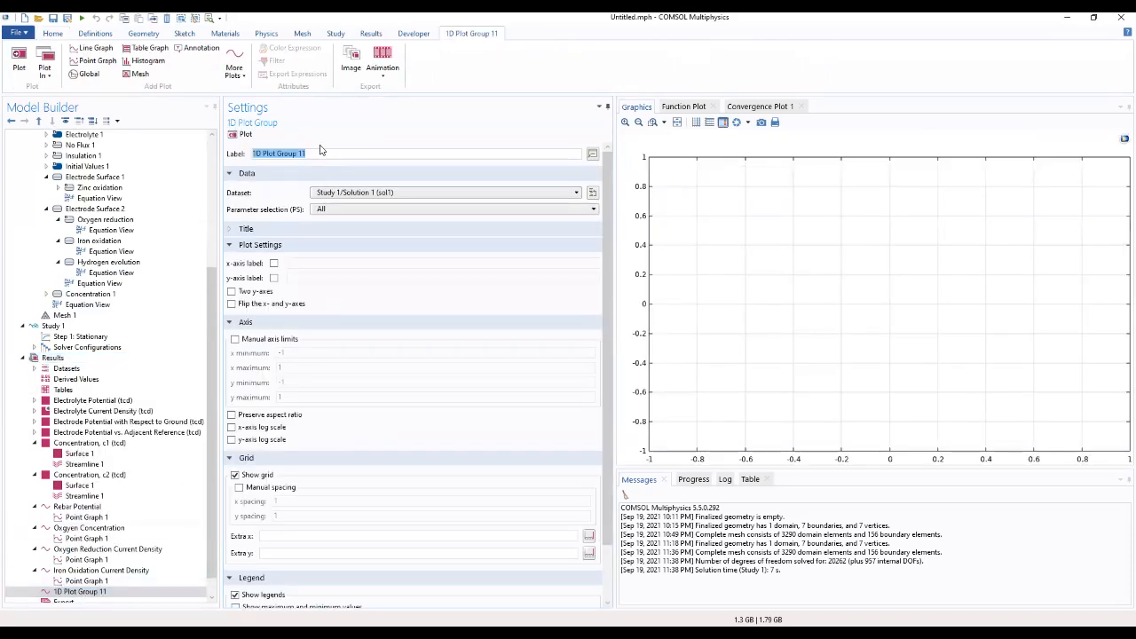
text(Hydrogen Evolut)
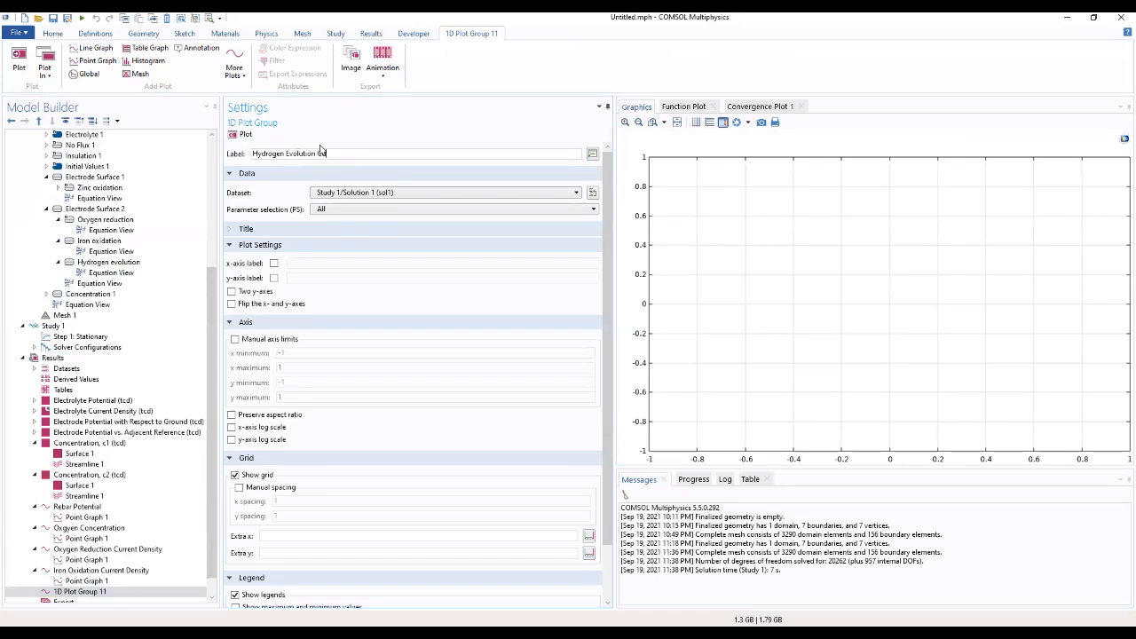
text(ion Current Density)
- Add a Point Graph to the Hydrogen Evolution Current Density plot group and select rebar points 3, 4 and 5
click(80, 592)
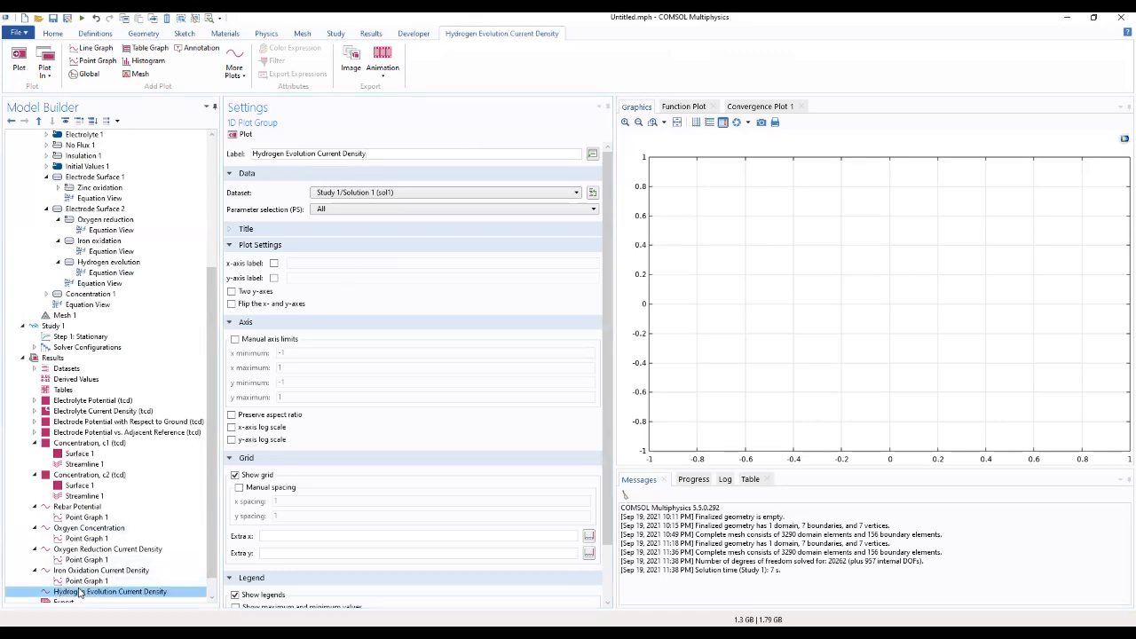
right_click(80, 592)
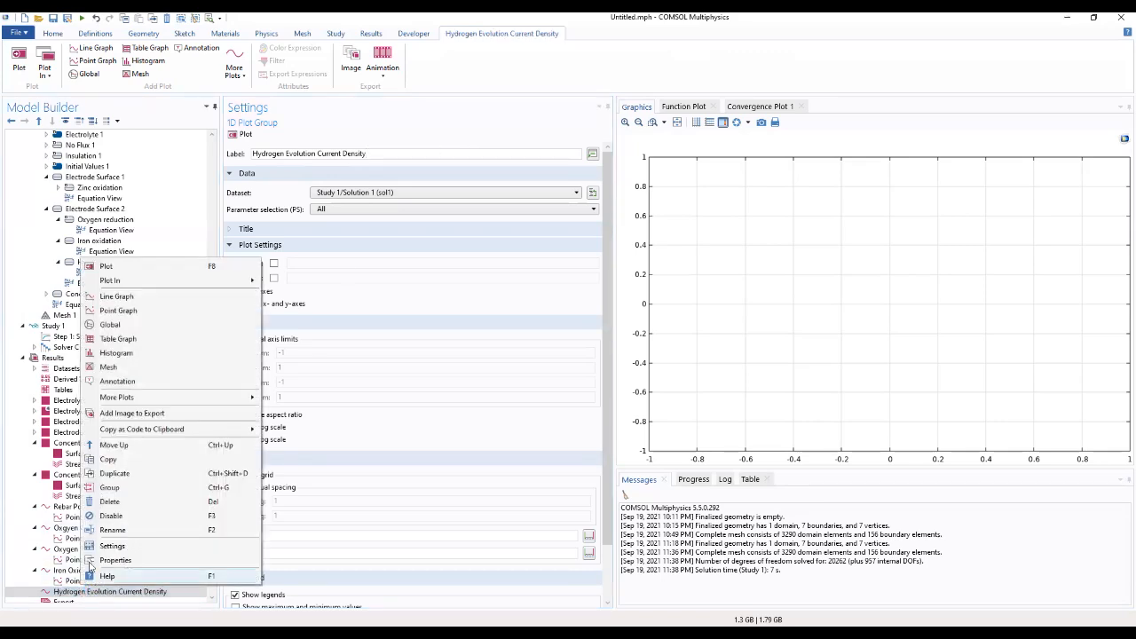
click(131, 310)
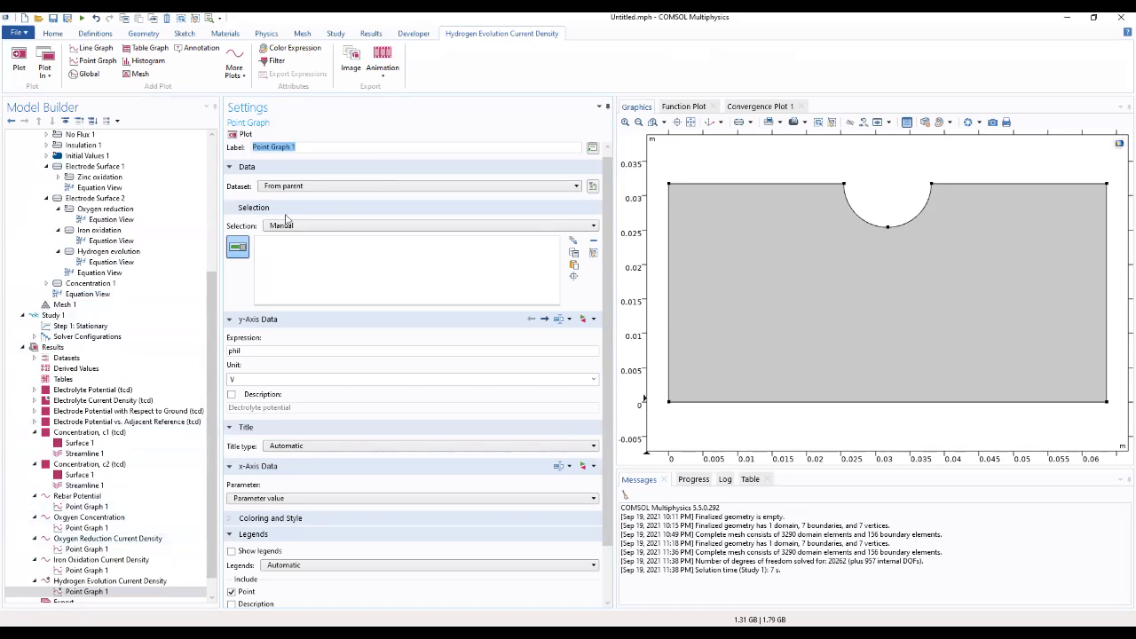
click(842, 184)
click(888, 227)
click(931, 184)
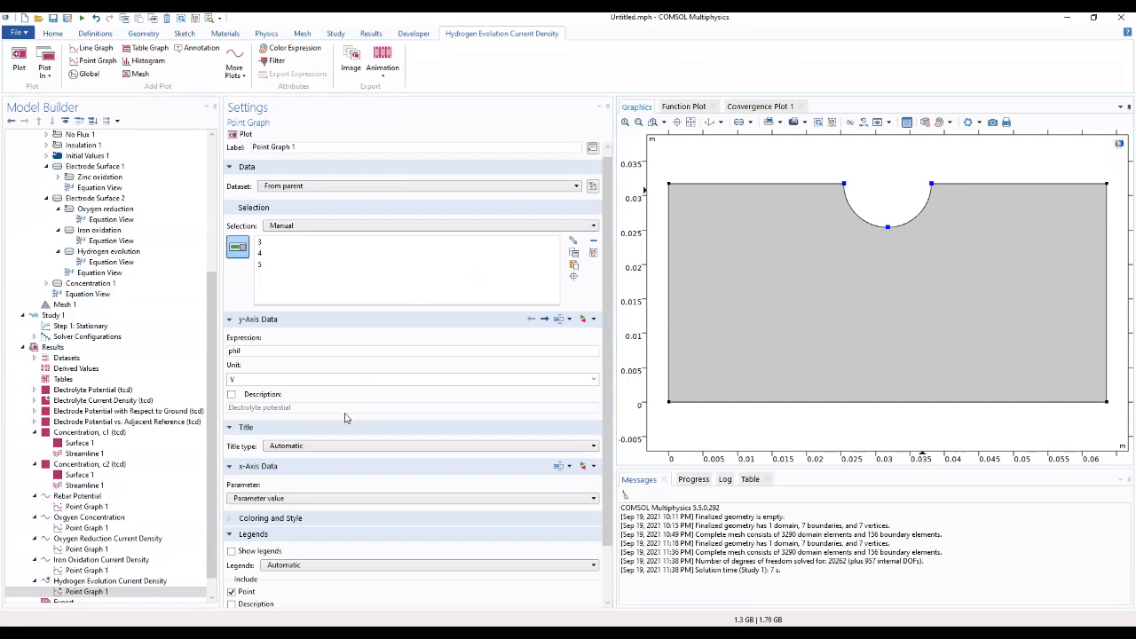
- Set the y-axis expression of the hydrogen evolution point graph to tcd.iloc_er3
drag(260, 351, 205, 362)
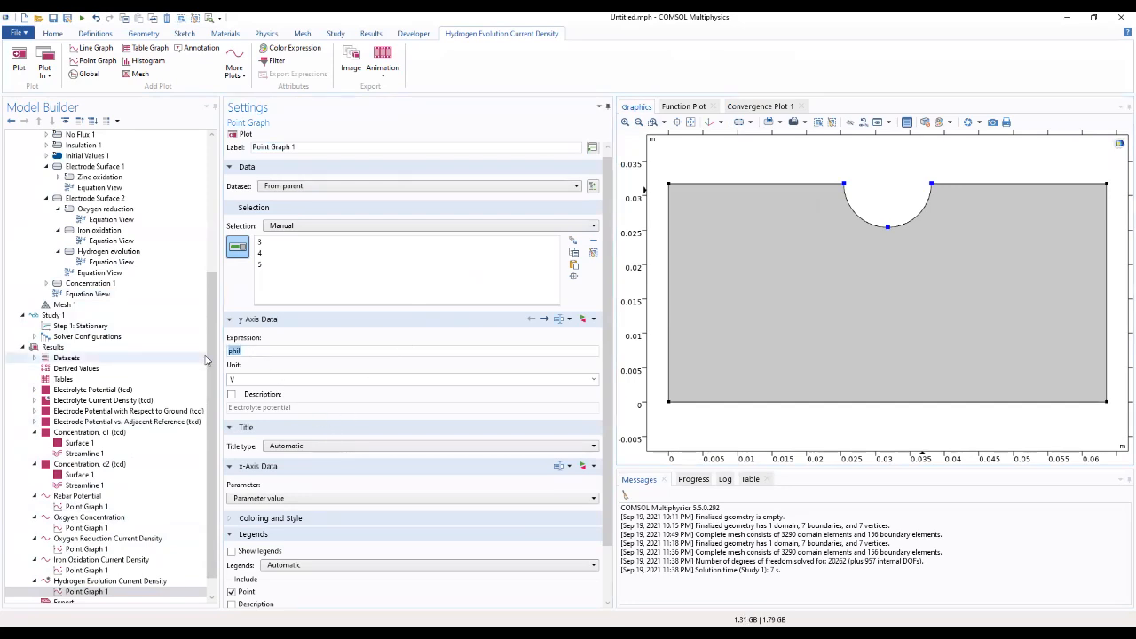
text(tcd.iloc_er3)
click(290, 367)
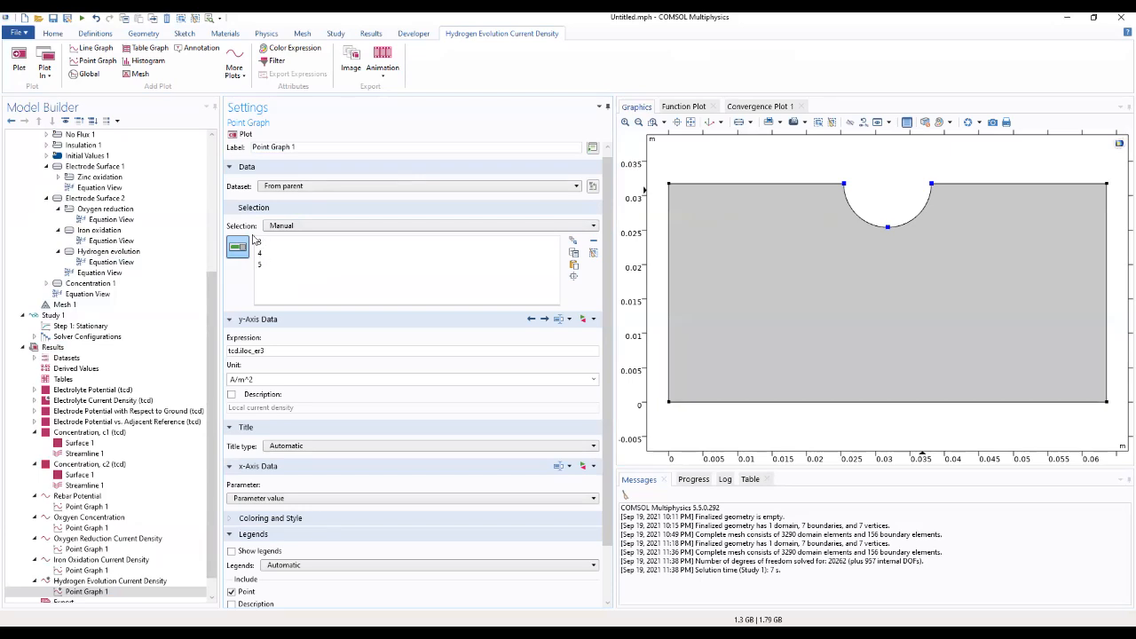
click(131, 592)
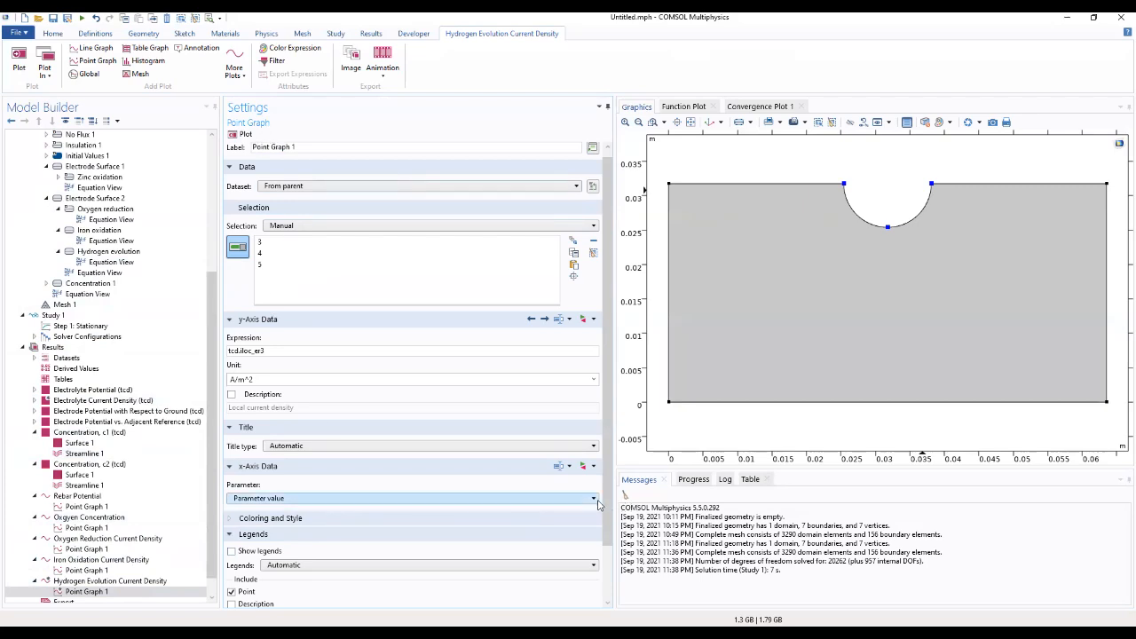
- Show legends for the hydrogen evolution point graph and set the legend type to Manual
drag(604, 503, 604, 554)
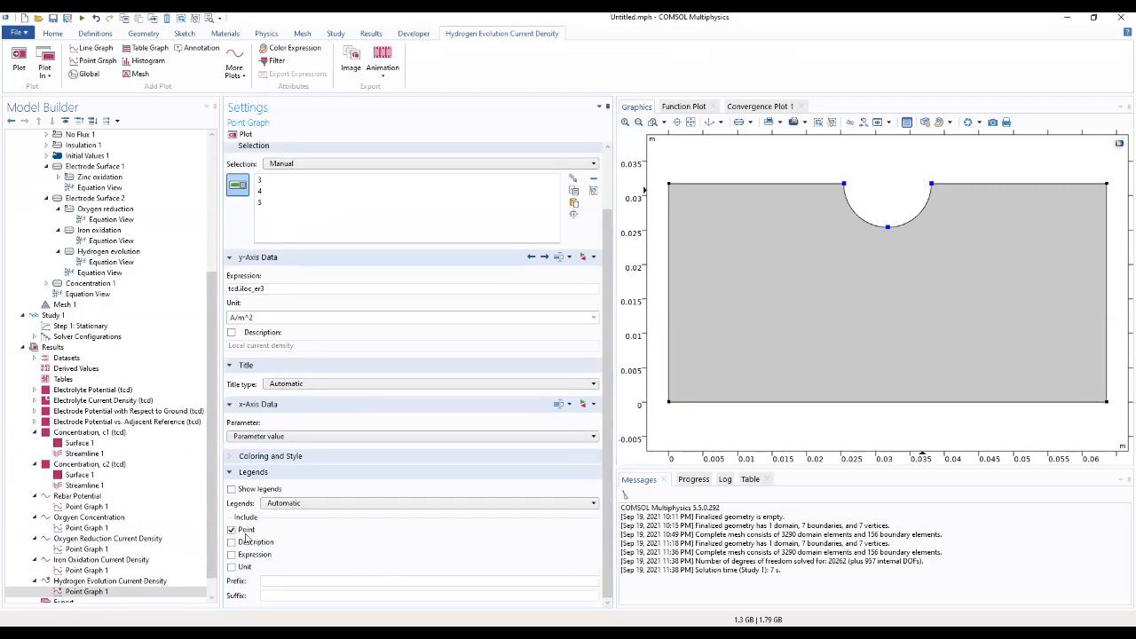
click(231, 489)
click(286, 505)
click(276, 527)
- Enter Front, Middle and Back as the manual legends of the hydrogen evolution point graph and plot it
click(268, 534)
text(Front)
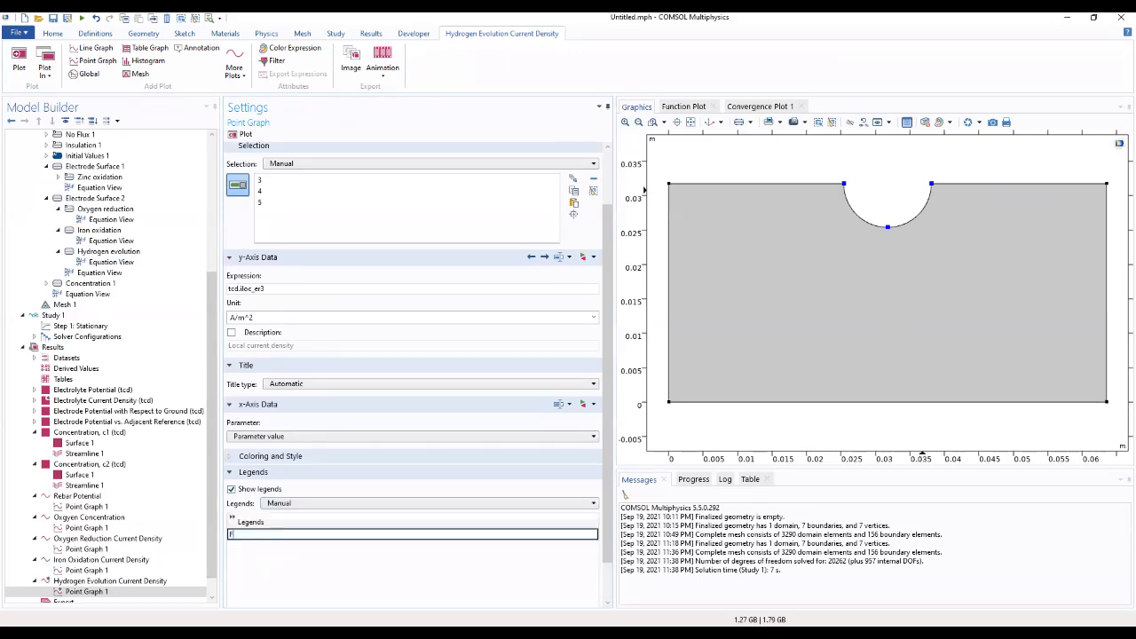
click(274, 545)
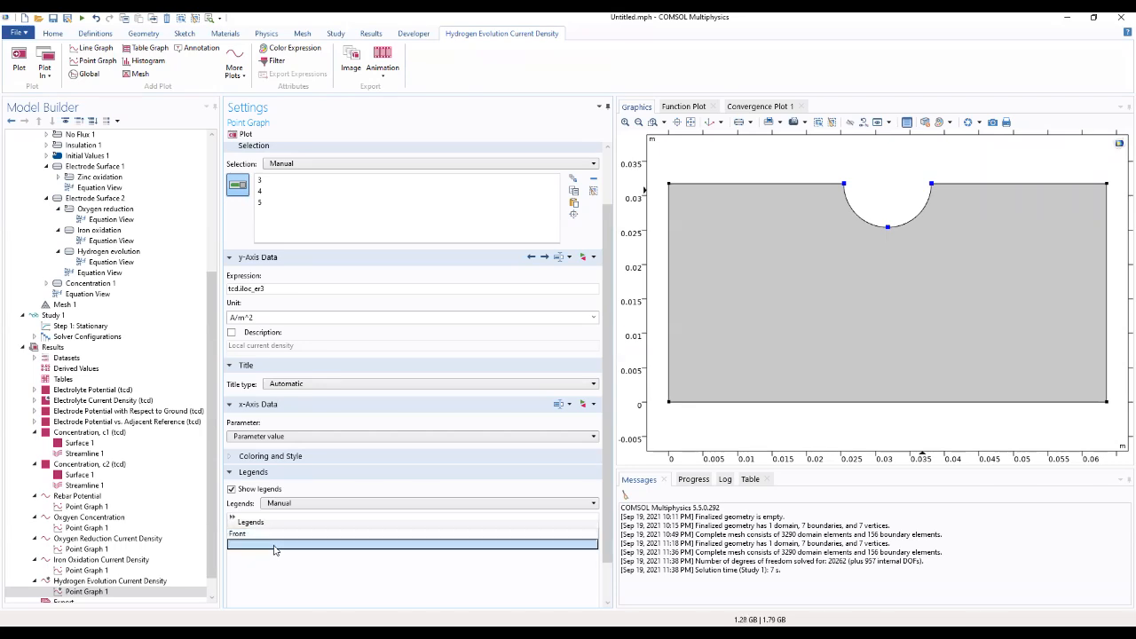
click(274, 545)
text(Middle)
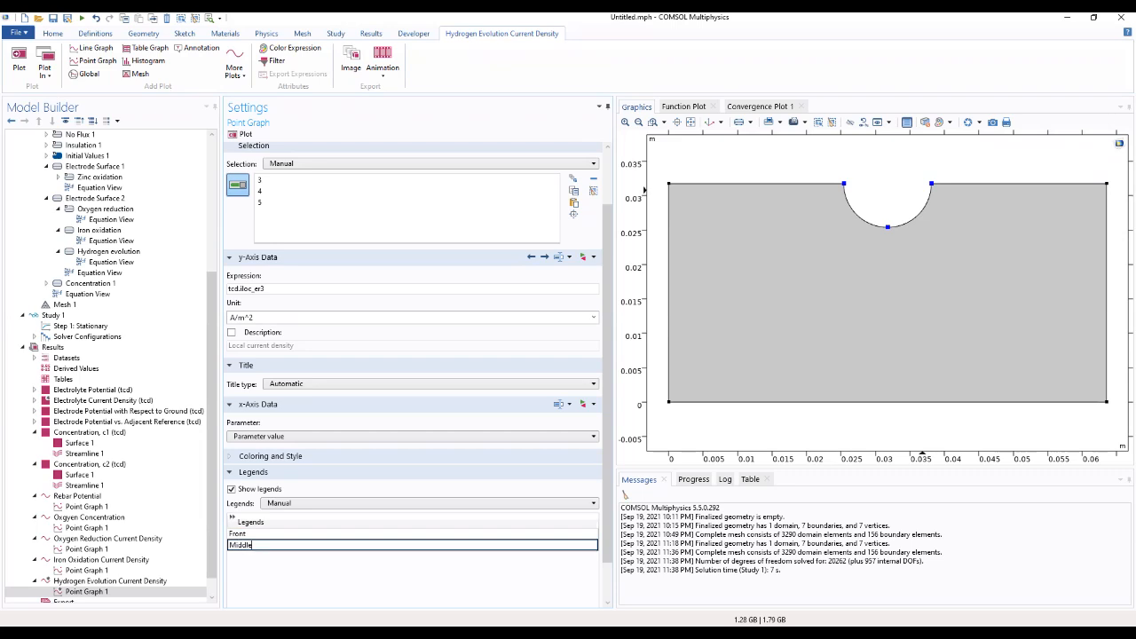
click(269, 552)
click(275, 533)
click(274, 534)
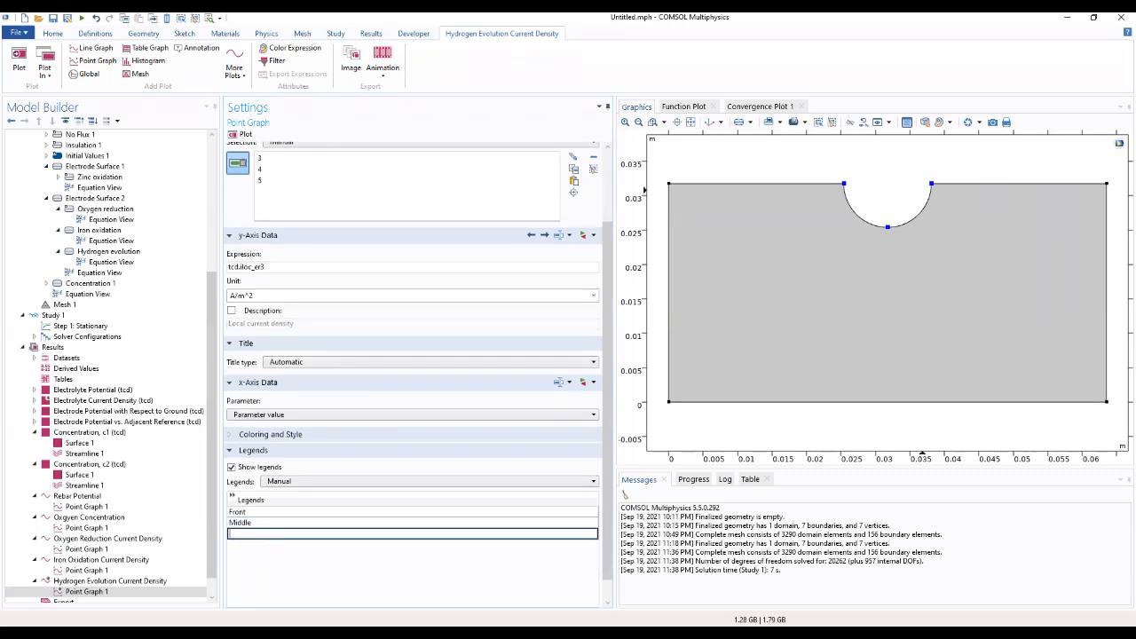
click(276, 548)
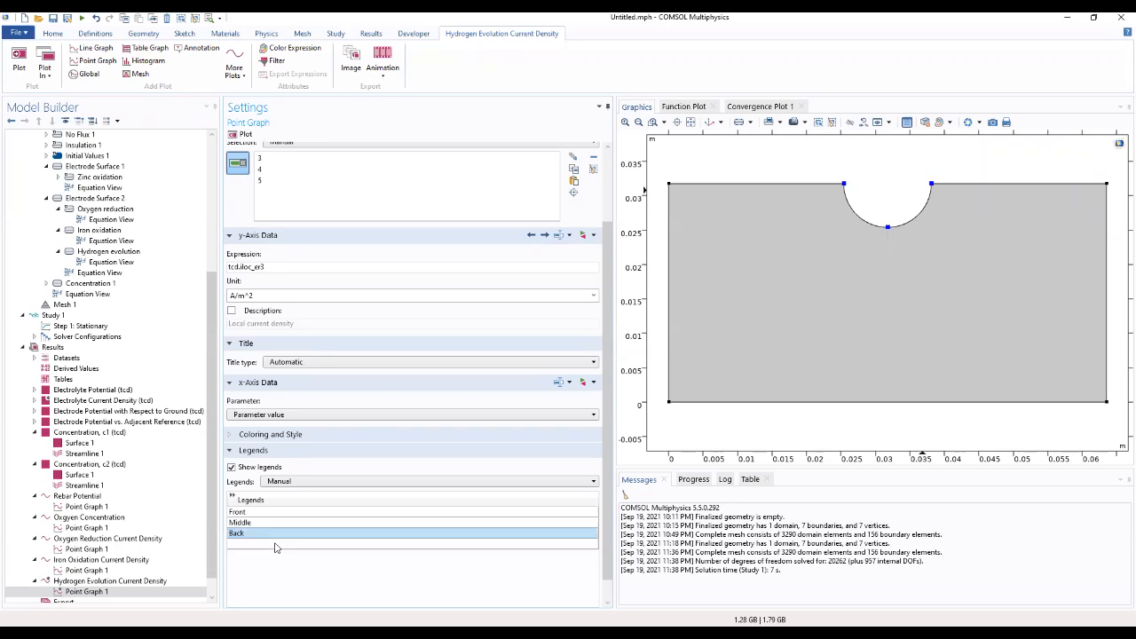
click(239, 135)
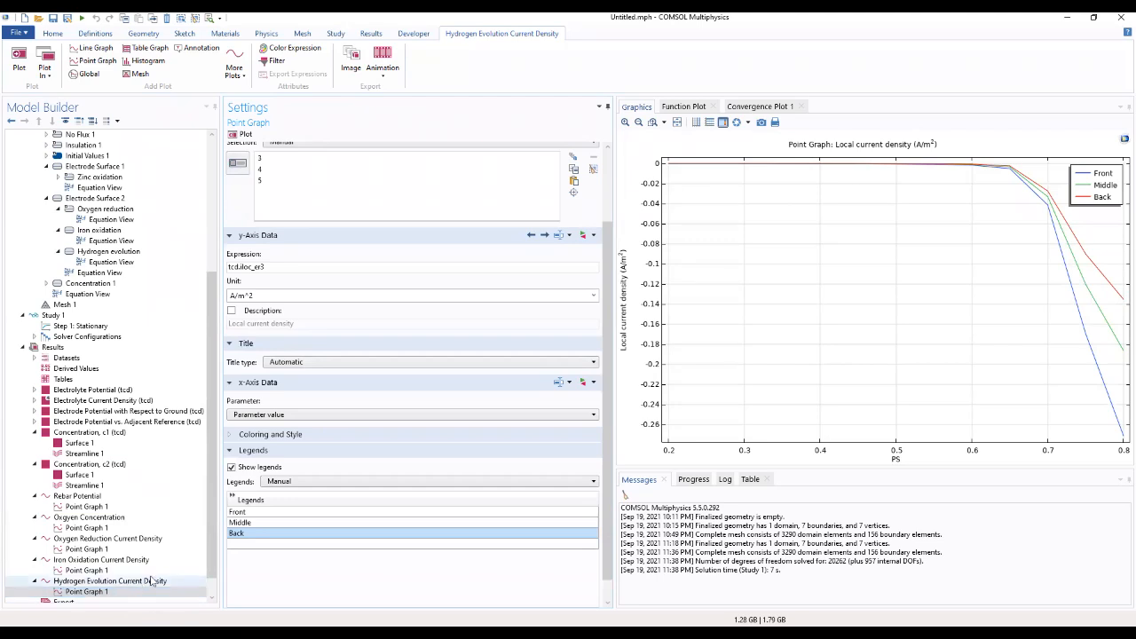
- Review the point graphs for iron oxidation, oxygen reduction, oxygen concentration and rebar potential over pore saturation
click(87, 571)
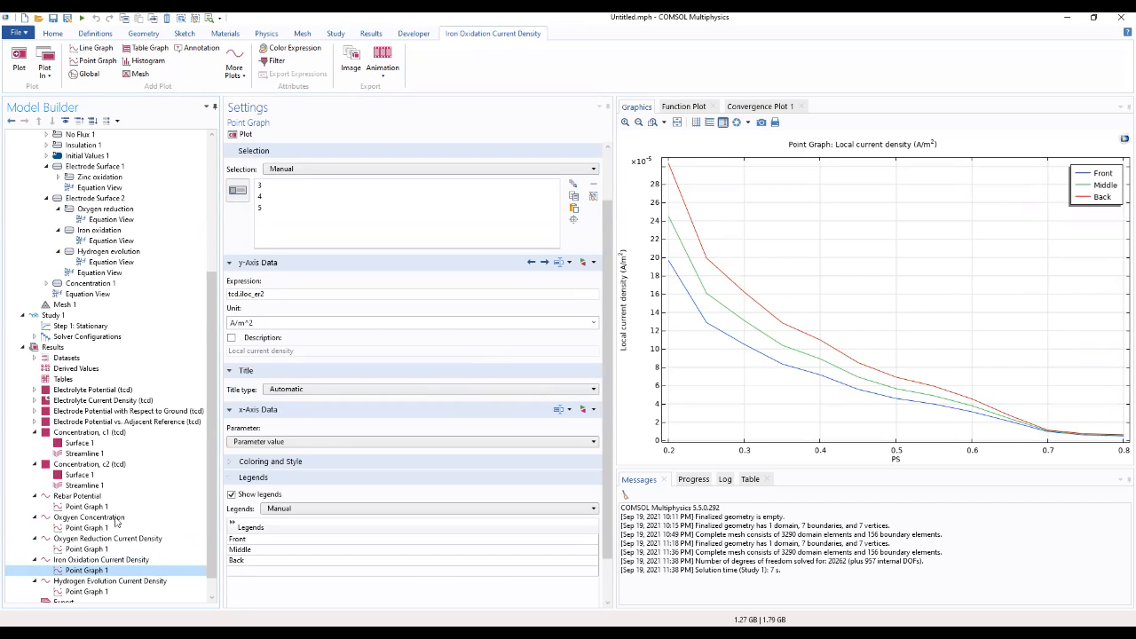
click(87, 550)
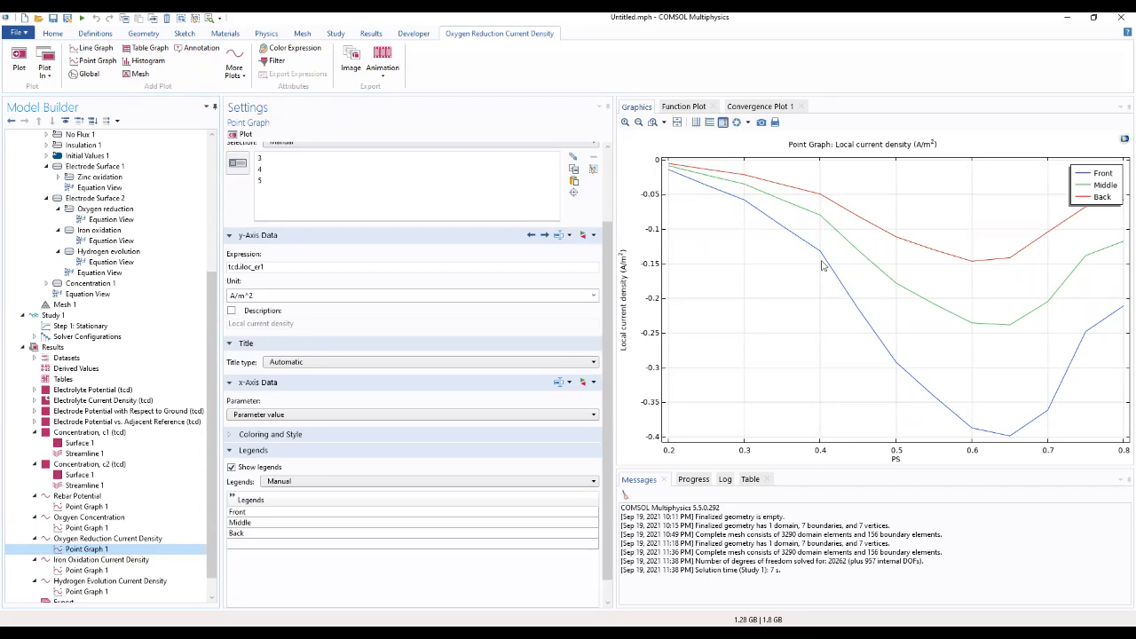
click(77, 530)
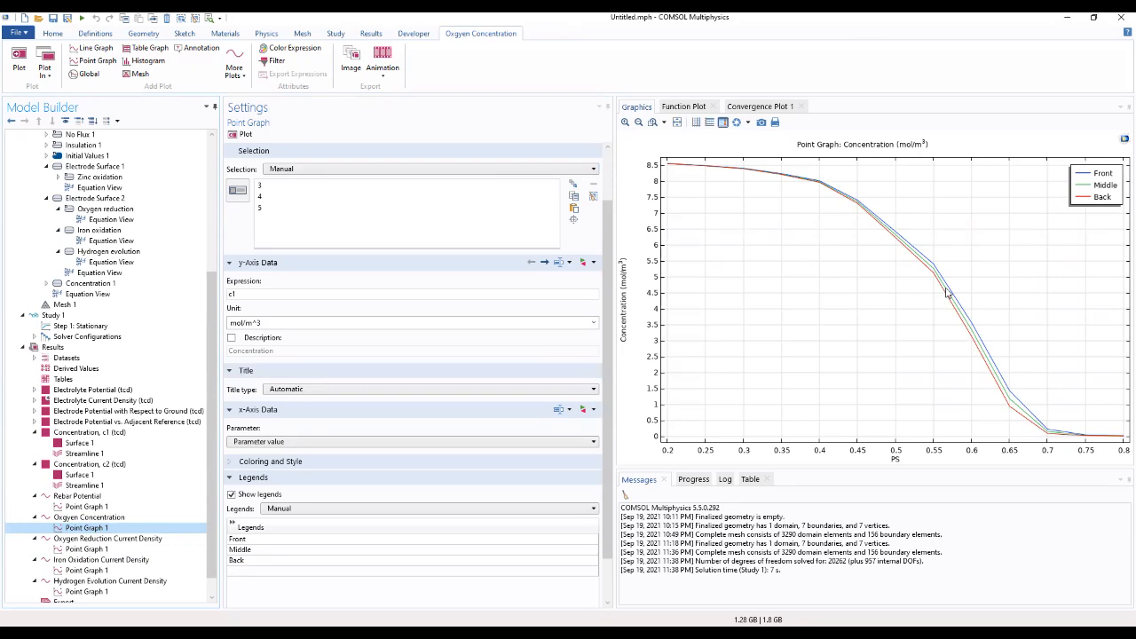
click(84, 507)
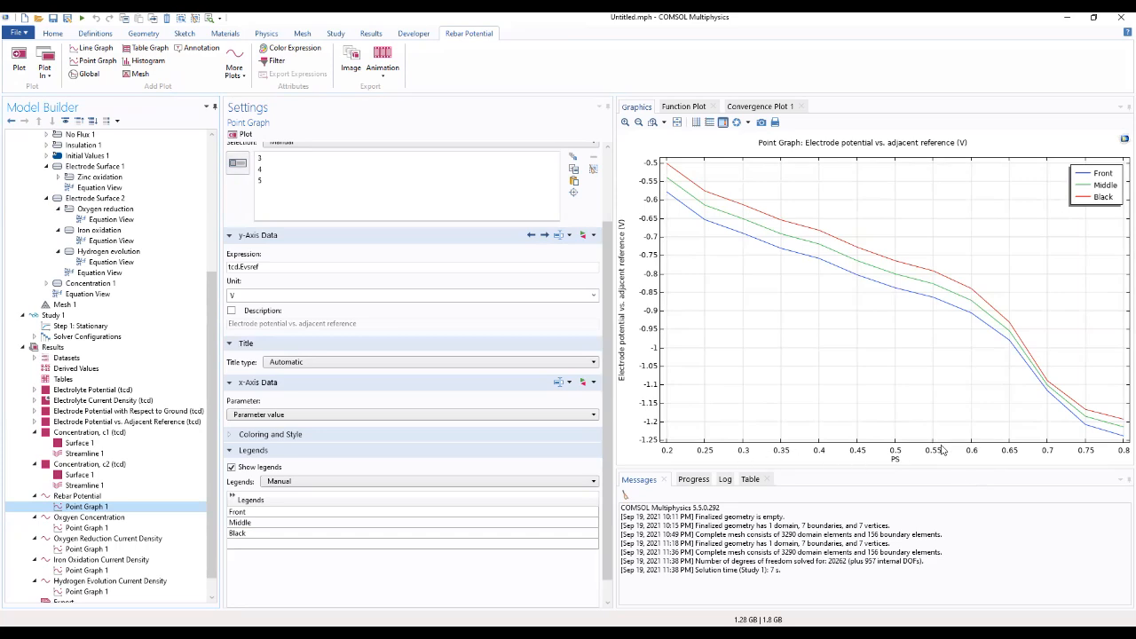
- Examine which parameters can be chosen for the auxiliary sweep in the Stationary study step, keeping PS (Pore saturation)
click(93, 336)
click(96, 327)
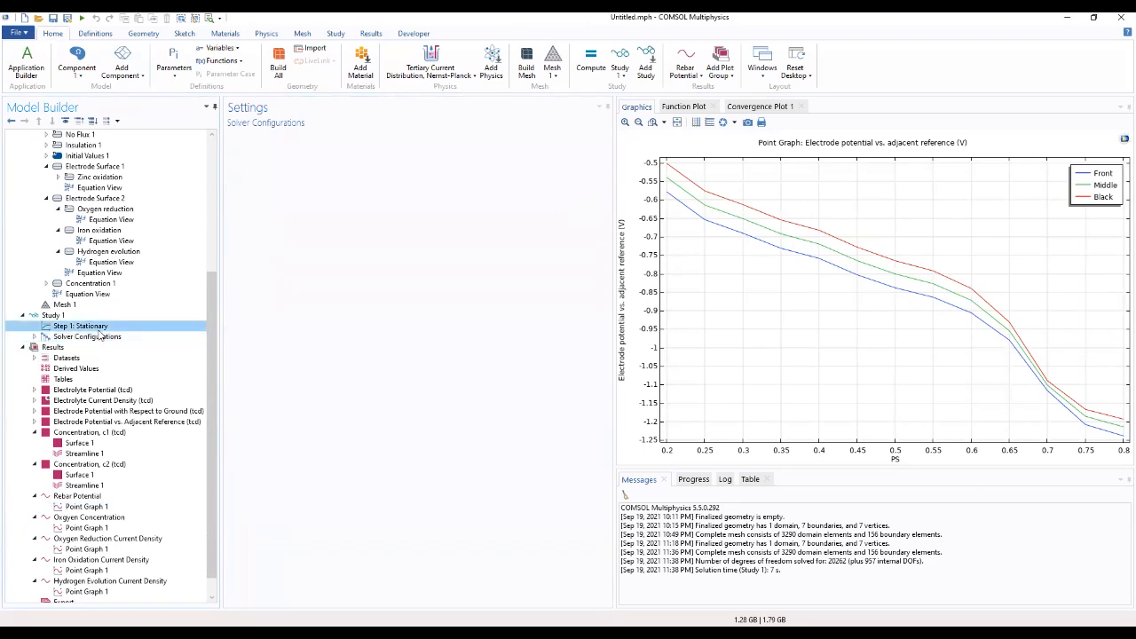
click(282, 466)
click(284, 468)
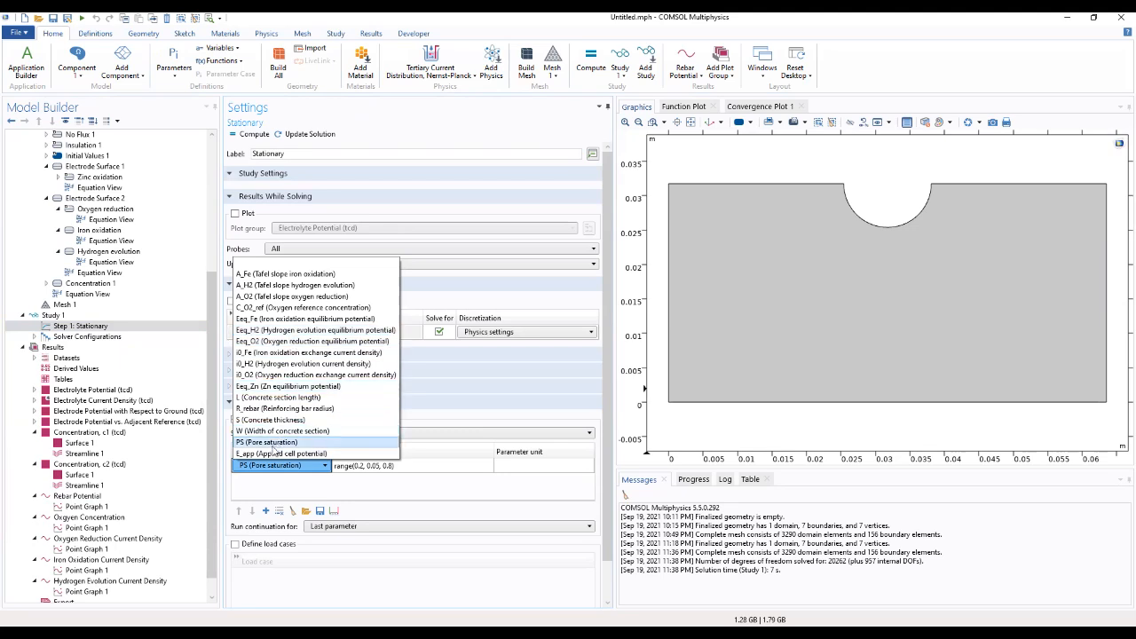
click(402, 500)
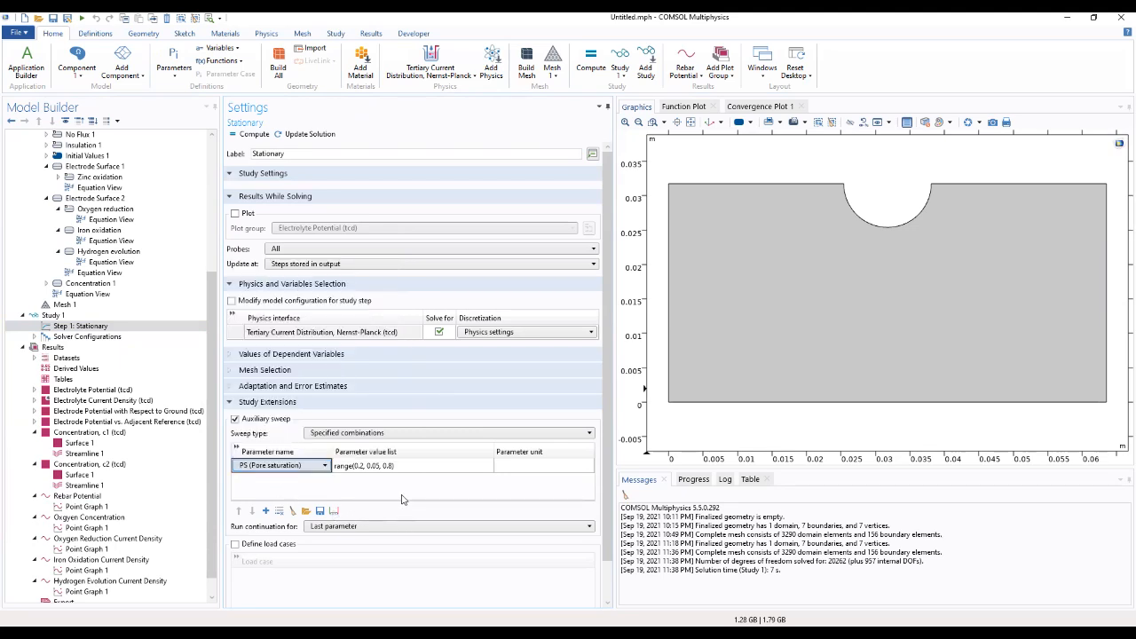
click(327, 467)
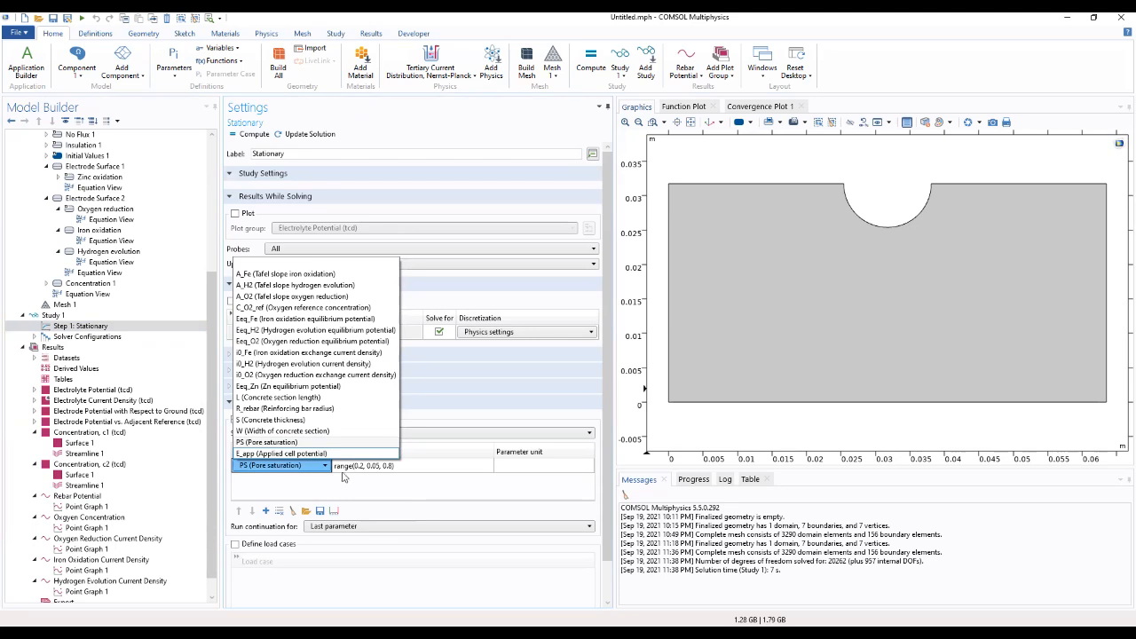
click(76, 508)
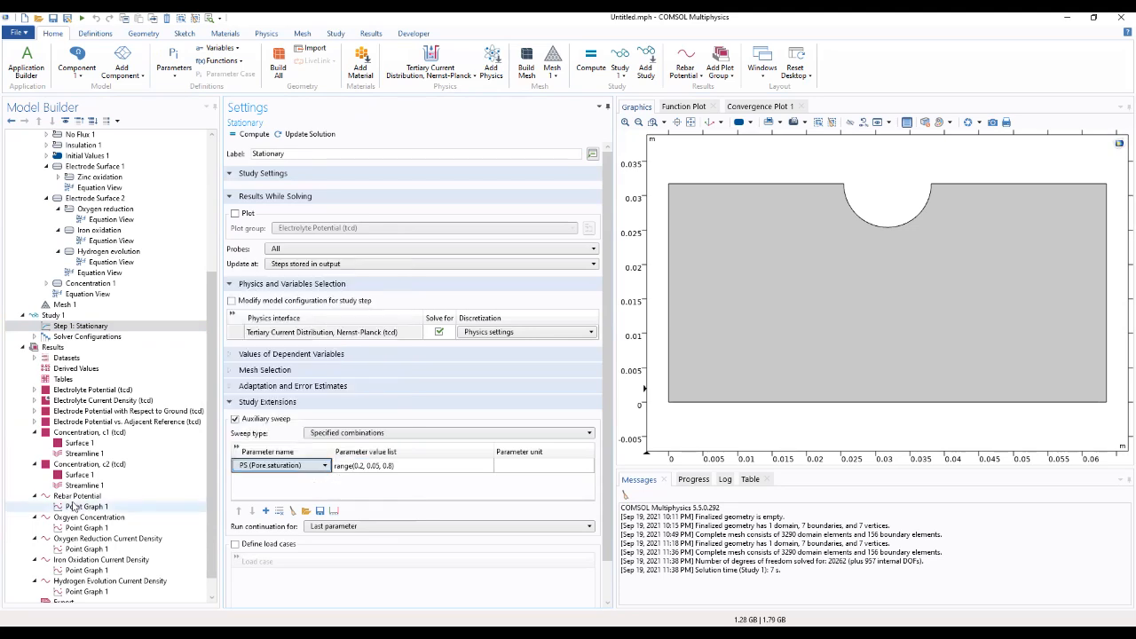
- Review the rebar potential graph and the 2D plots of electrolyte potential and electrode potential with respect to ground
click(80, 507)
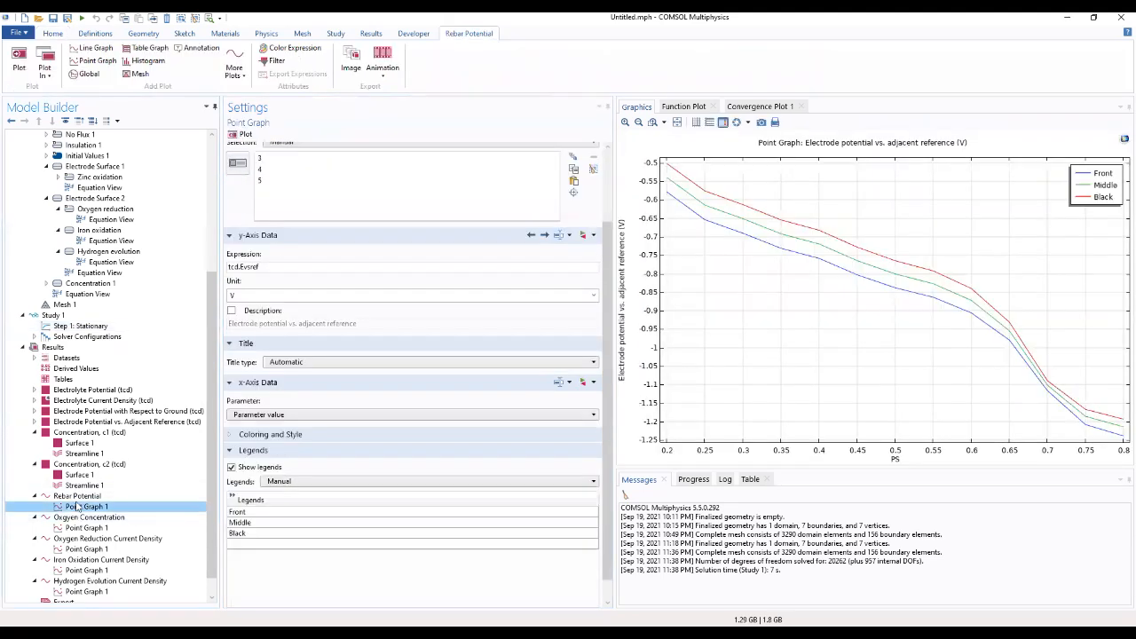
click(72, 391)
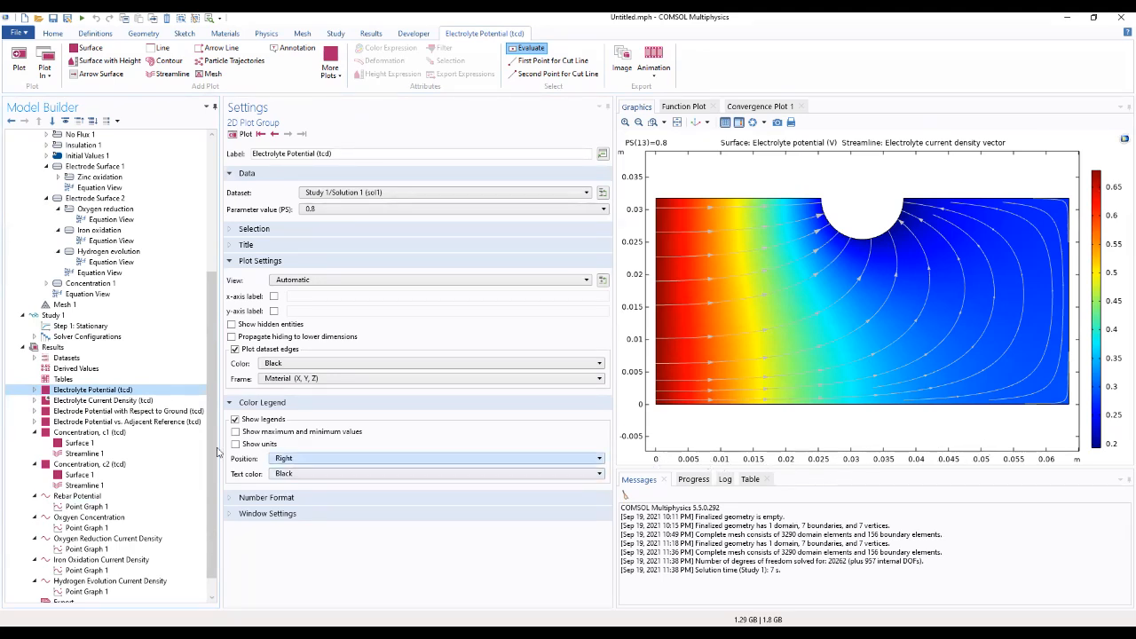
click(98, 411)
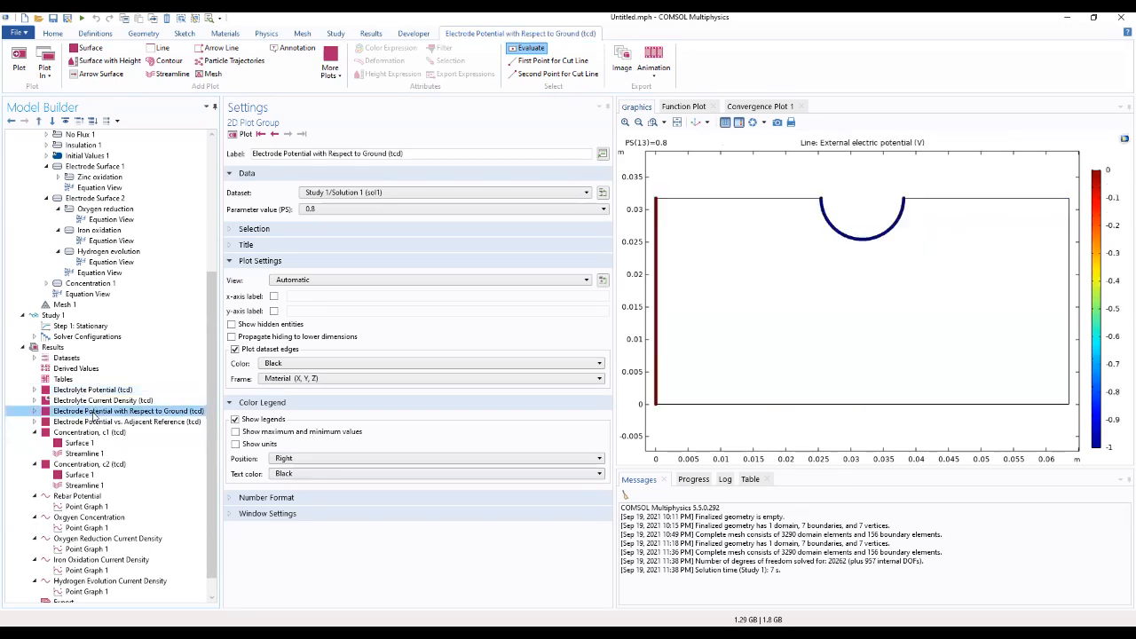
- Review the 2D plots of electrode potential vs. adjacent reference, electrode potential with respect to ground, electrolyte current density and electrolyte potential
click(96, 422)
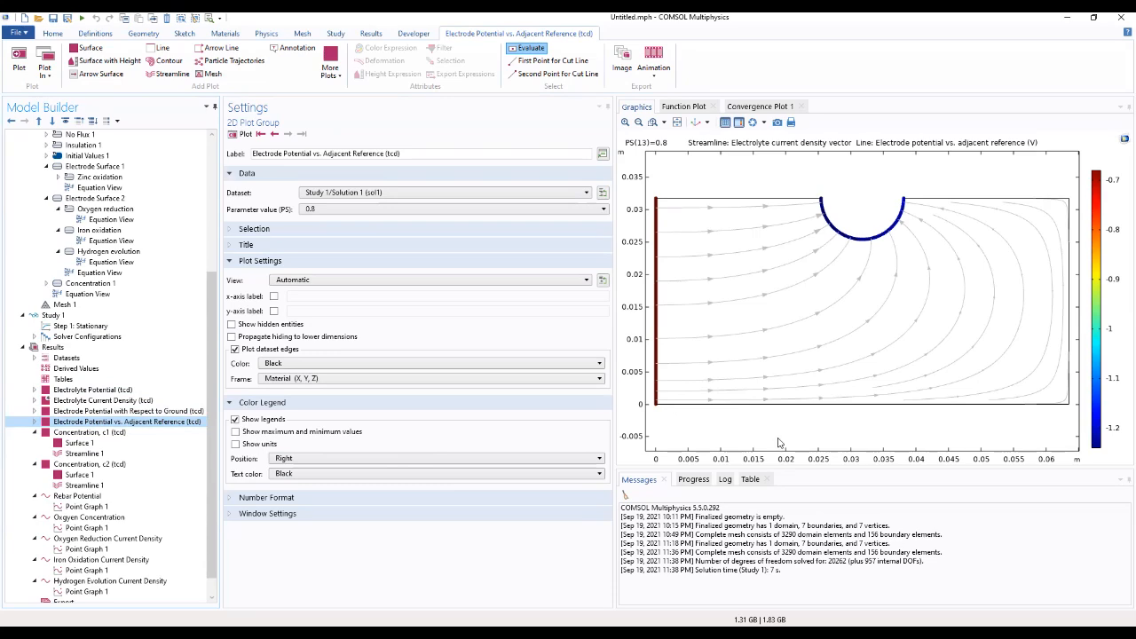
click(123, 411)
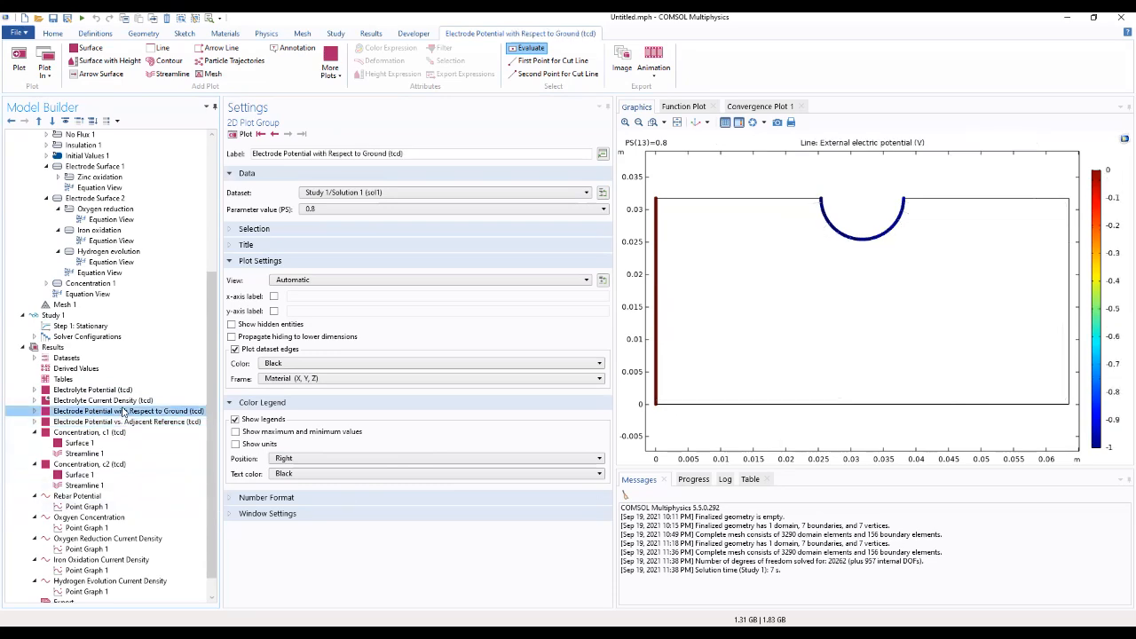
click(122, 402)
click(110, 391)
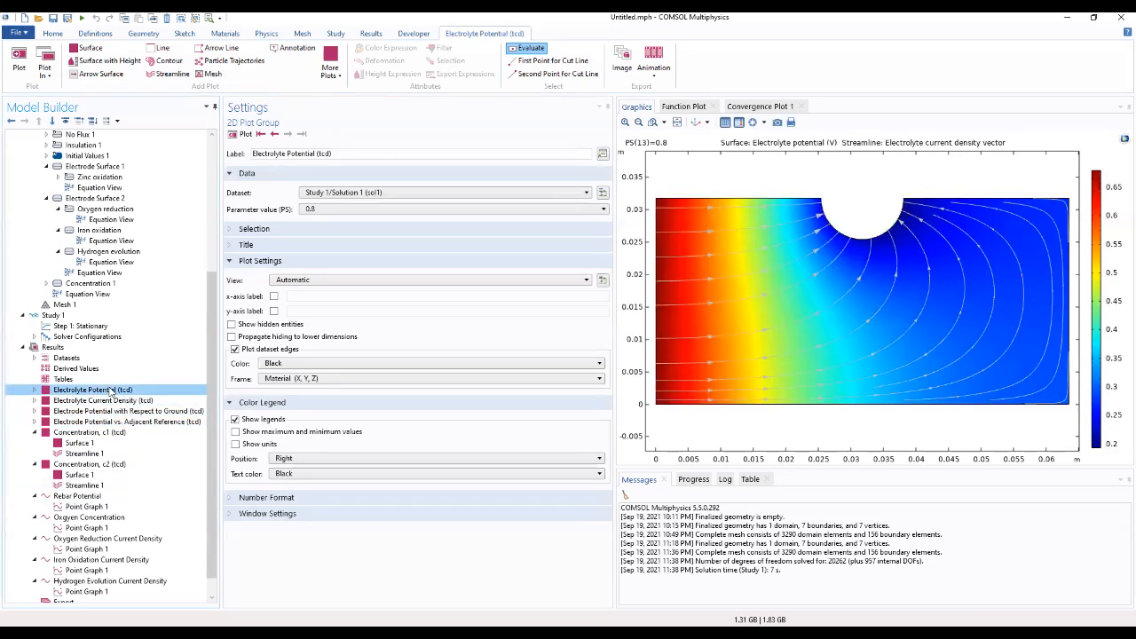
- Expand the electrolyte potential, electrolyte current density and both electrode potential plot groups, and examine the settings of their surface and streamline plots
click(34, 390)
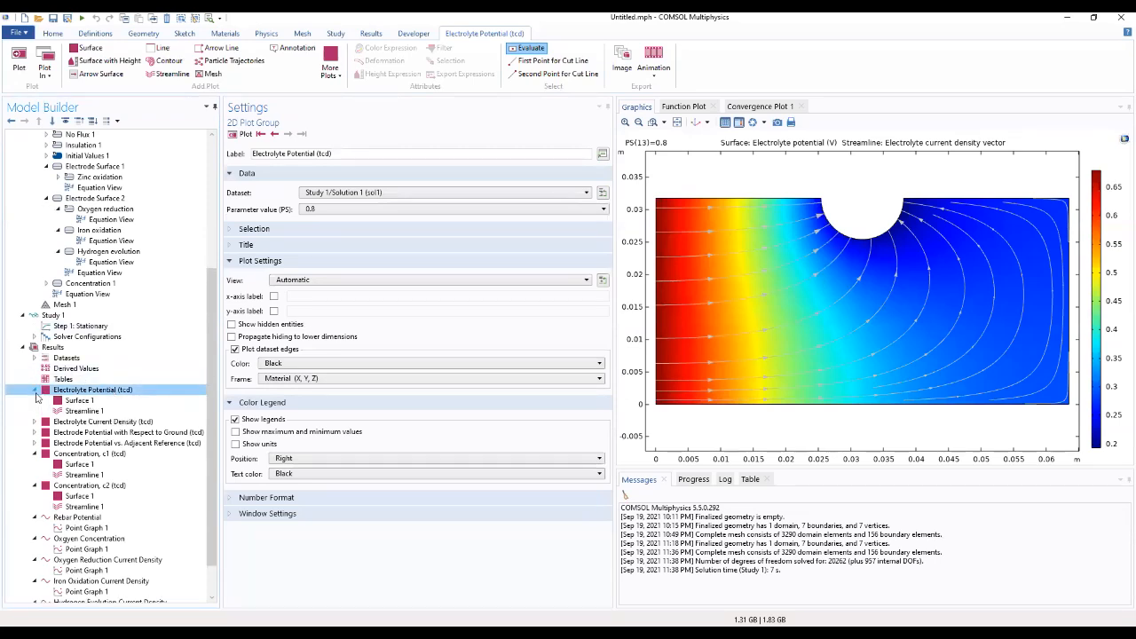
click(78, 400)
click(78, 412)
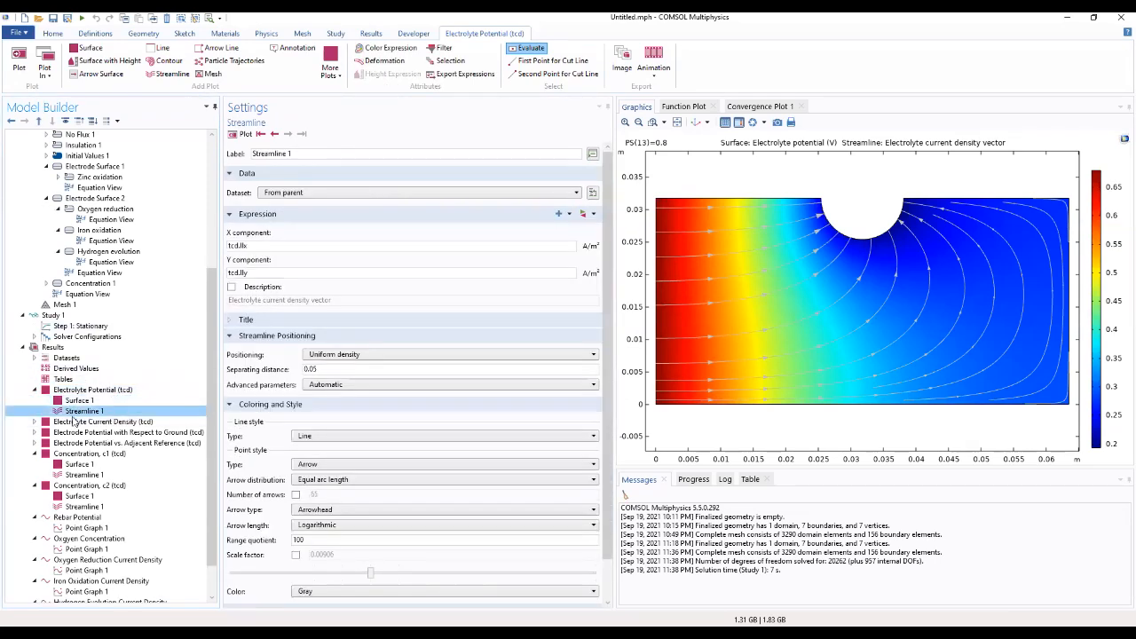
click(35, 422)
click(62, 433)
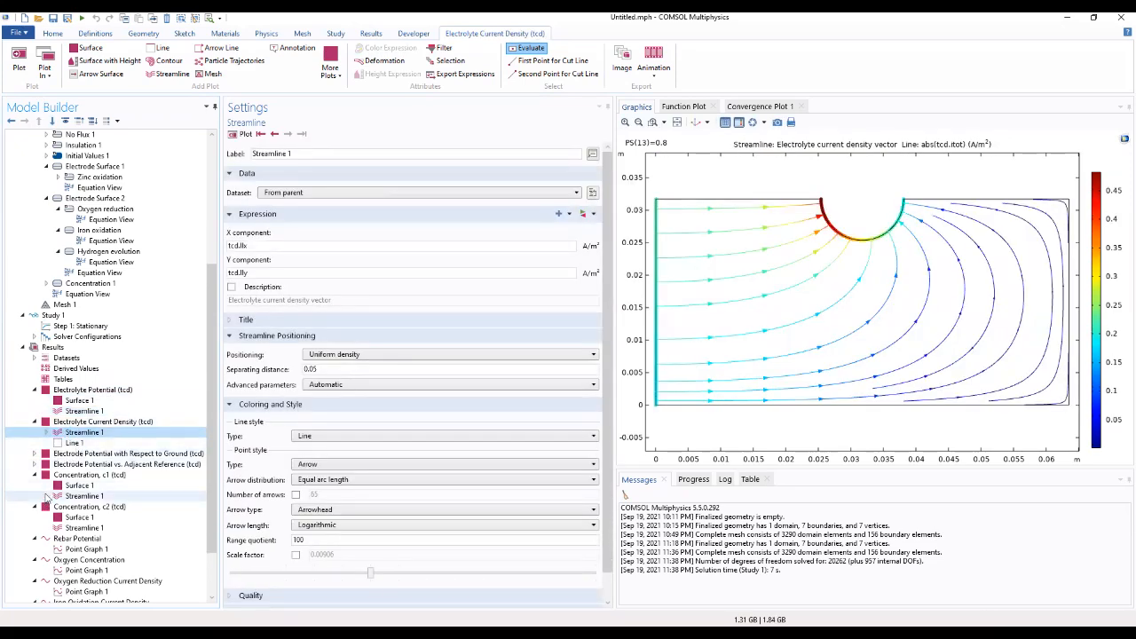
click(34, 464)
click(78, 477)
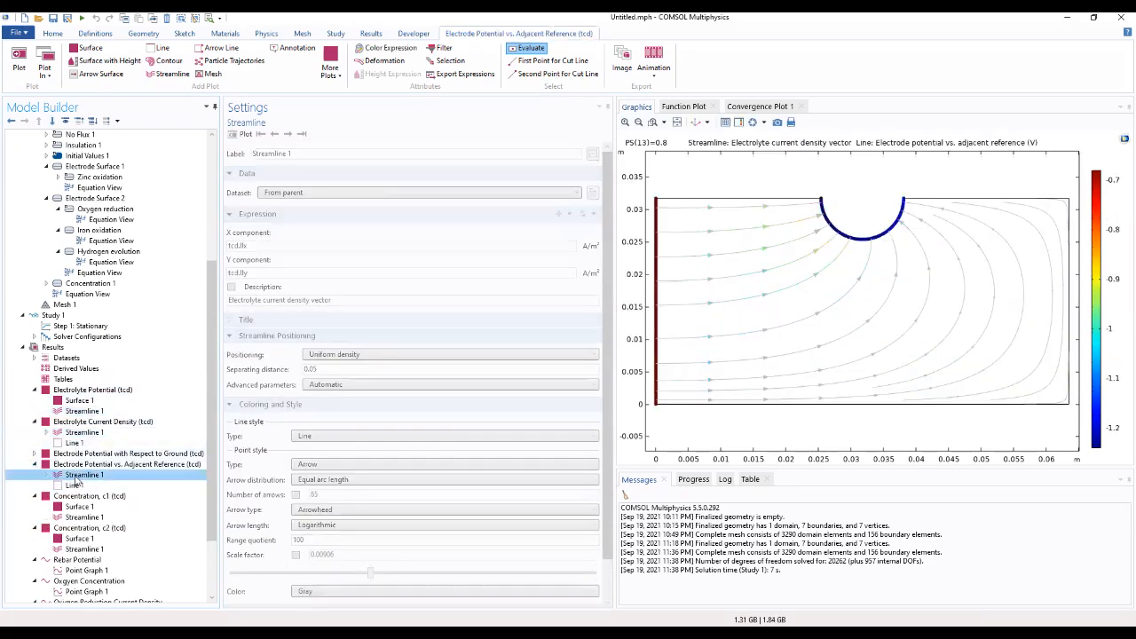
click(34, 453)
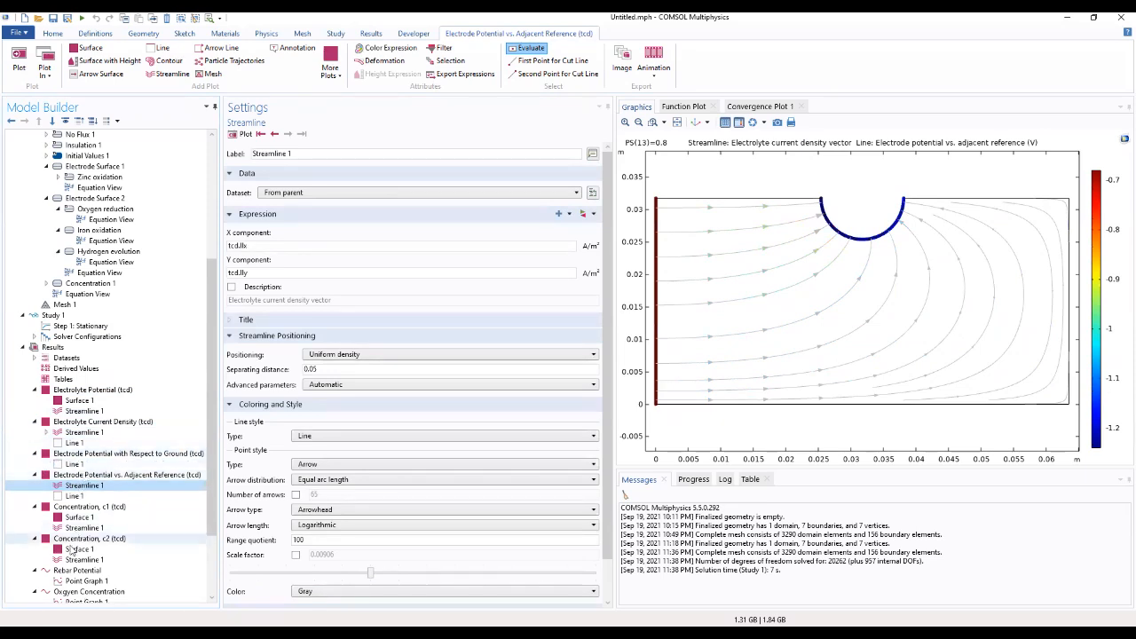
scroll(76, 550, down, 3)
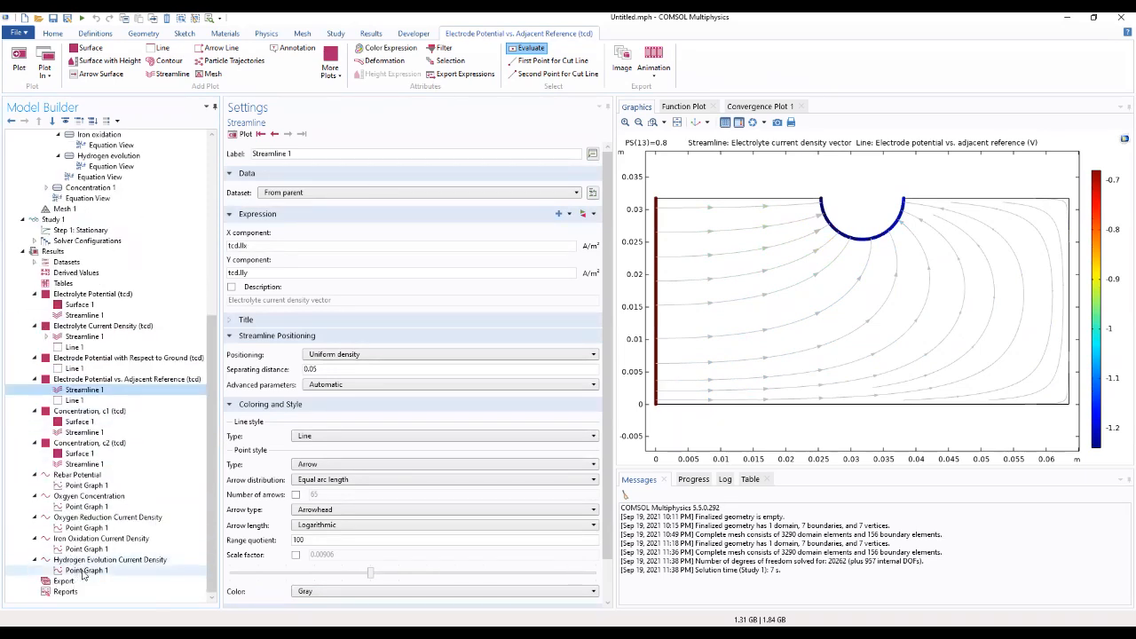